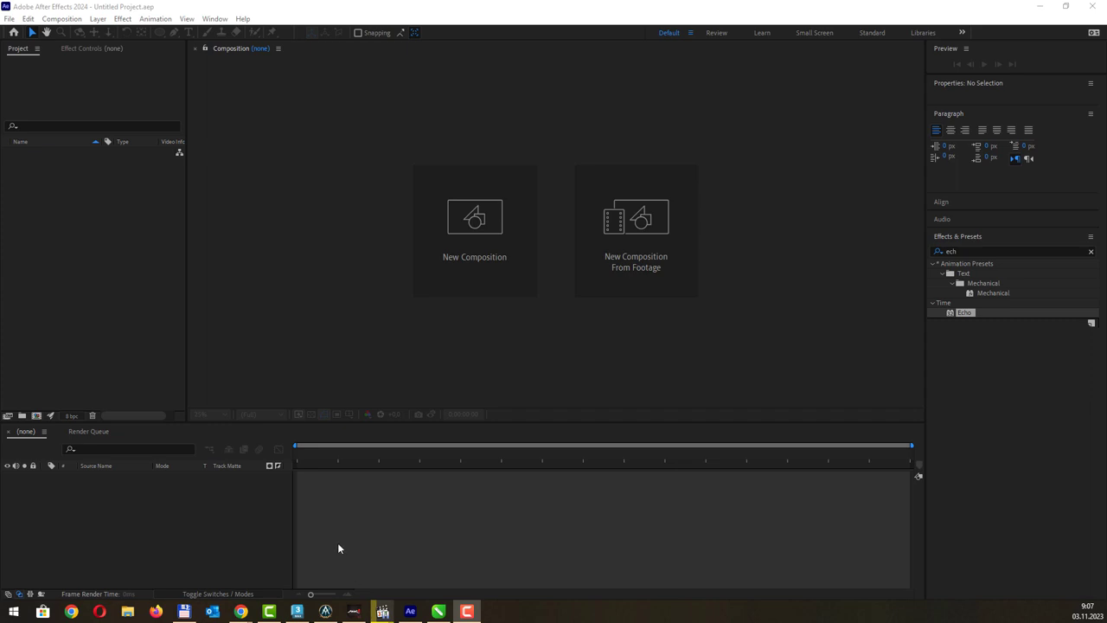
# Step: Create a 1920×1080, 30 fps, 20-second composition named '00 початок'
pyautogui.rightClick(83, 189)
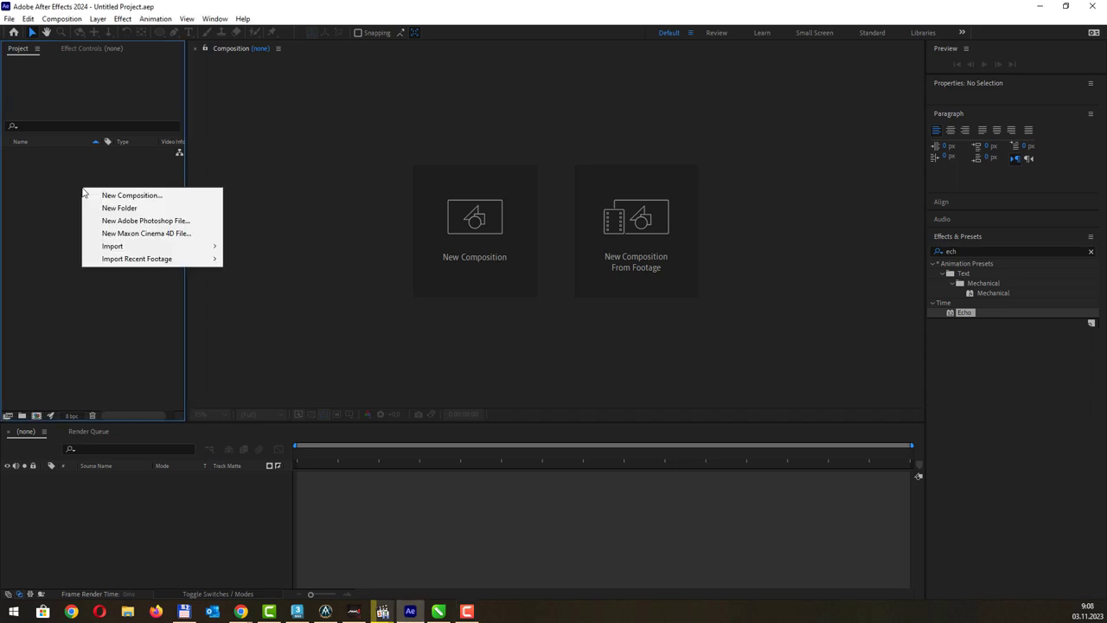
pyautogui.click(146, 196)
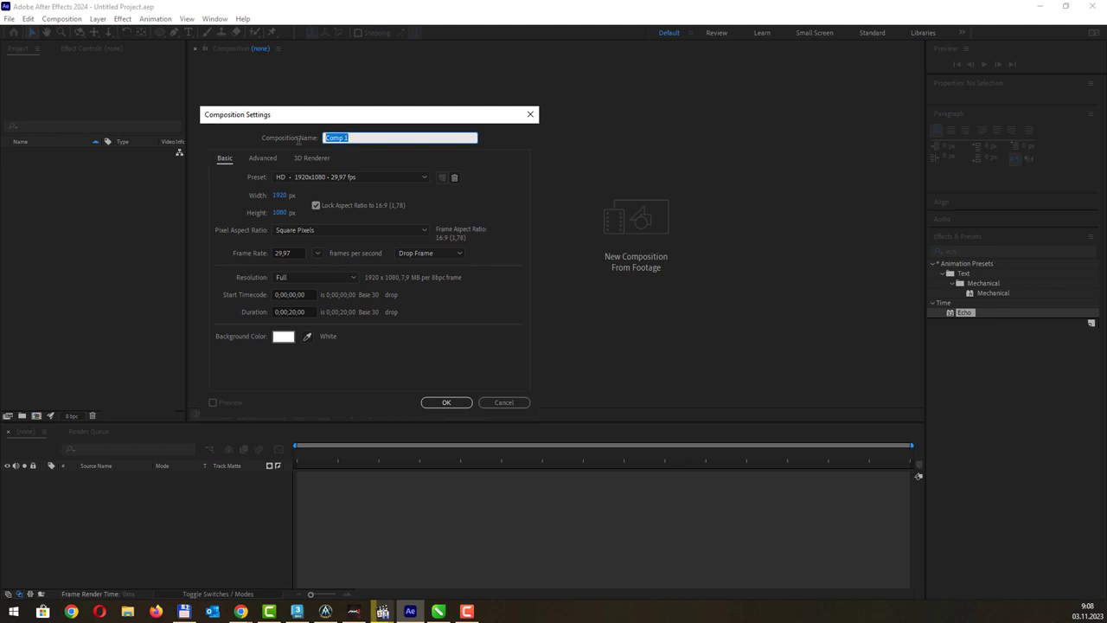
pyautogui.write('00')
pyautogui.write(' nov')
pyautogui.write('ток')
pyautogui.click(293, 253)
pyautogui.write('30')
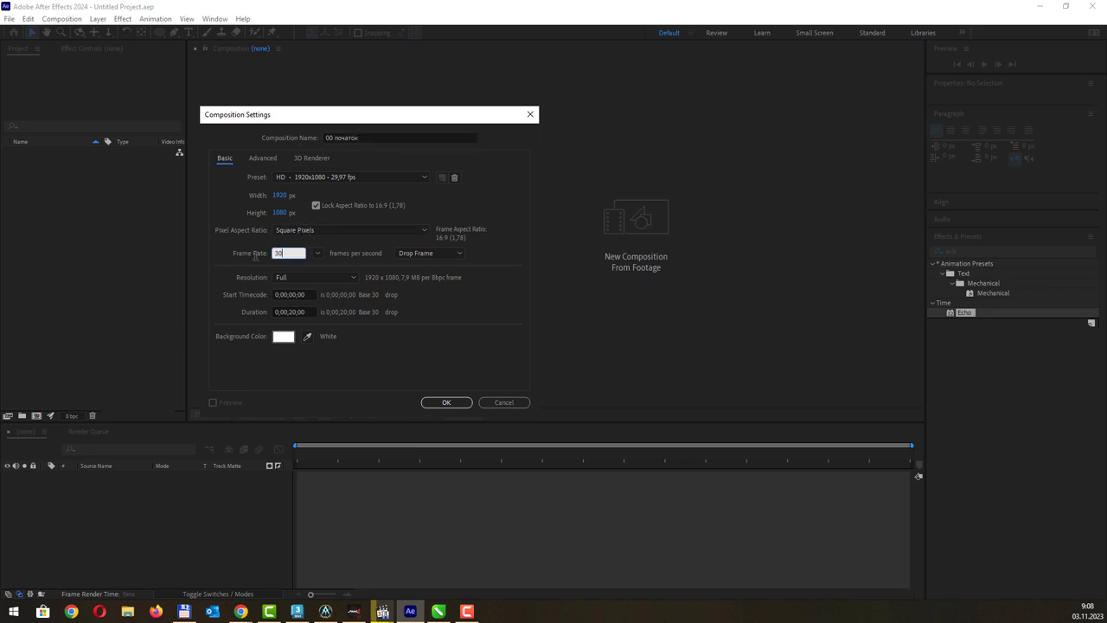
pyautogui.click(223, 249)
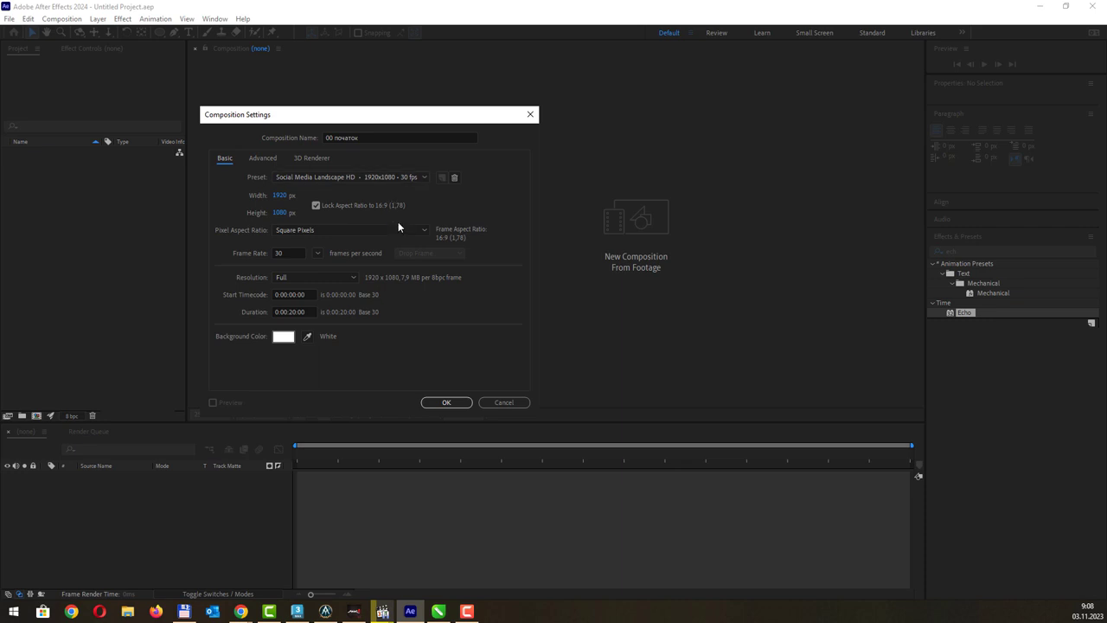
pyautogui.click(438, 400)
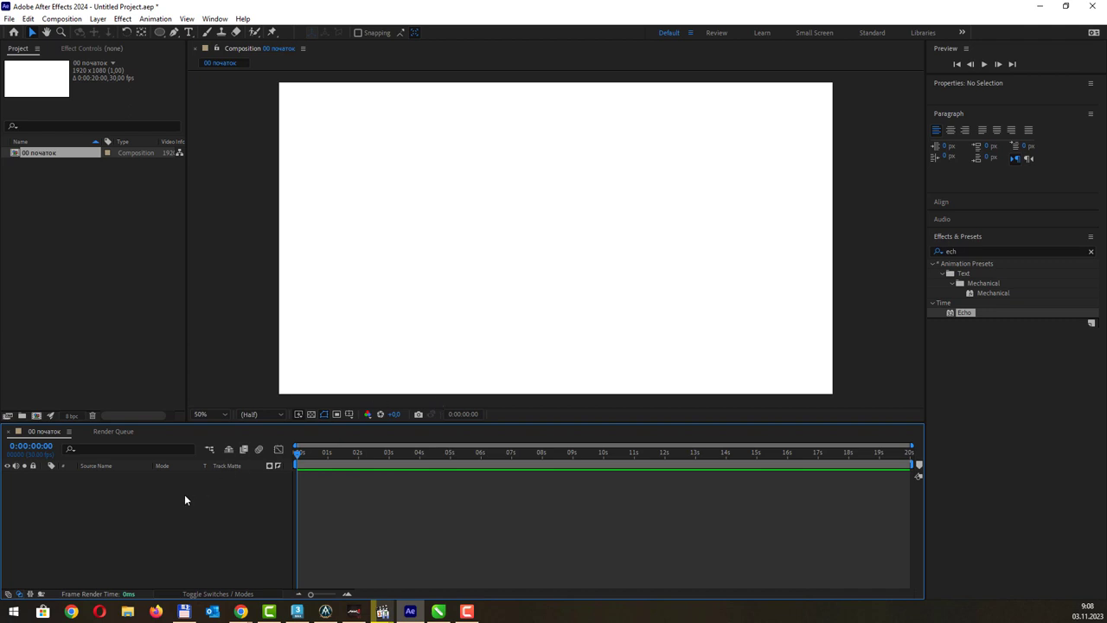
# Step: Draw a small circle with the Ellipse Tool near the upper left of the frame
pyautogui.click(160, 34)
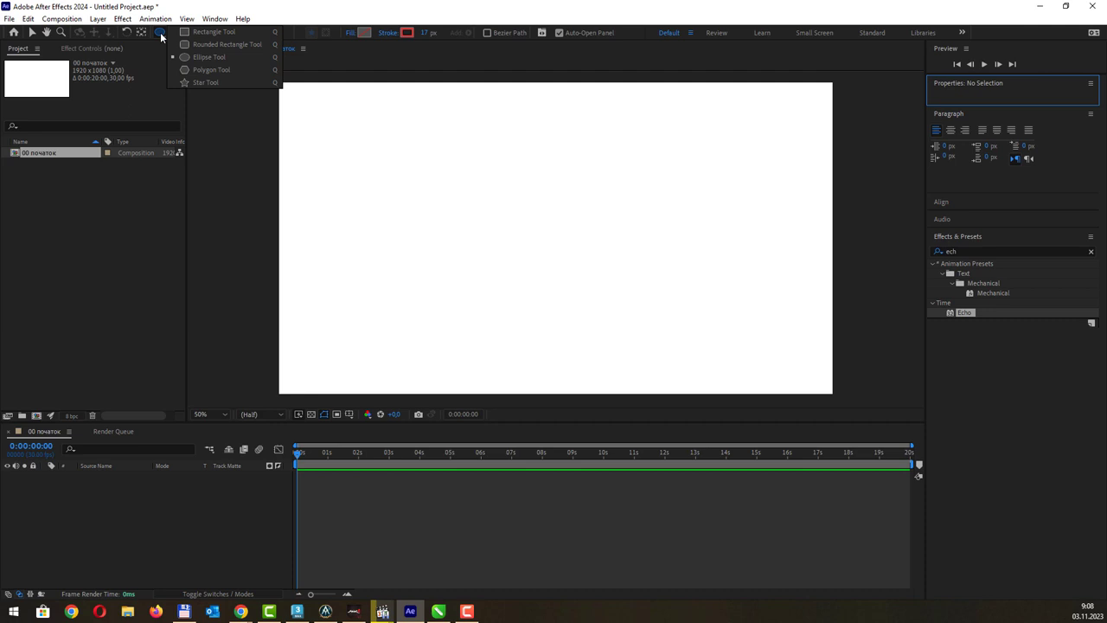
pyautogui.click(198, 57)
pyautogui.moveTo(335, 173)
pyautogui.mouseDown()
pyautogui.moveTo(373, 219)
pyautogui.moveTo(362, 190)
pyautogui.moveTo(373, 200)
pyautogui.mouseUp()
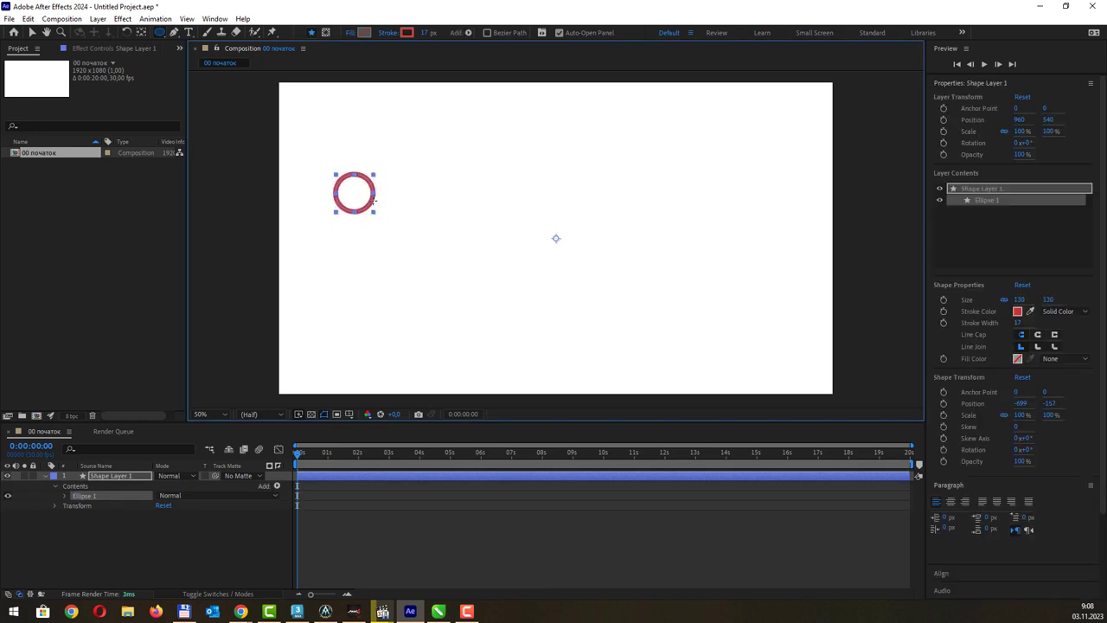
# Step: Thin the circle's stroke to 6 px and change its colour to blue
pyautogui.moveTo(421, 35); pyautogui.dragTo(414, 33)
pyautogui.click(405, 33)
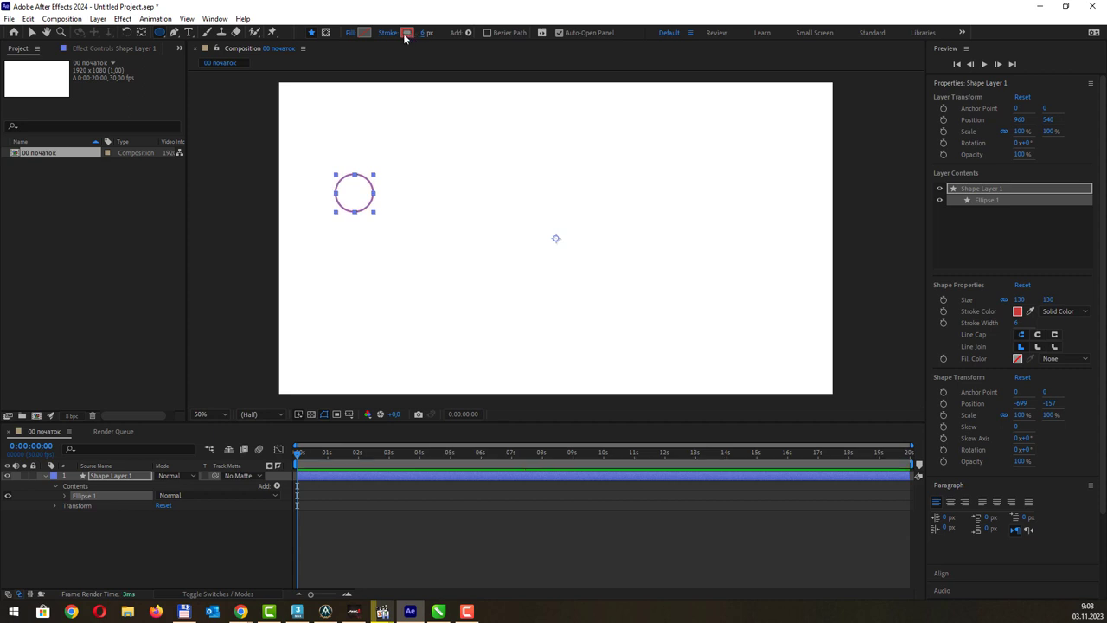
pyautogui.click(801, 279)
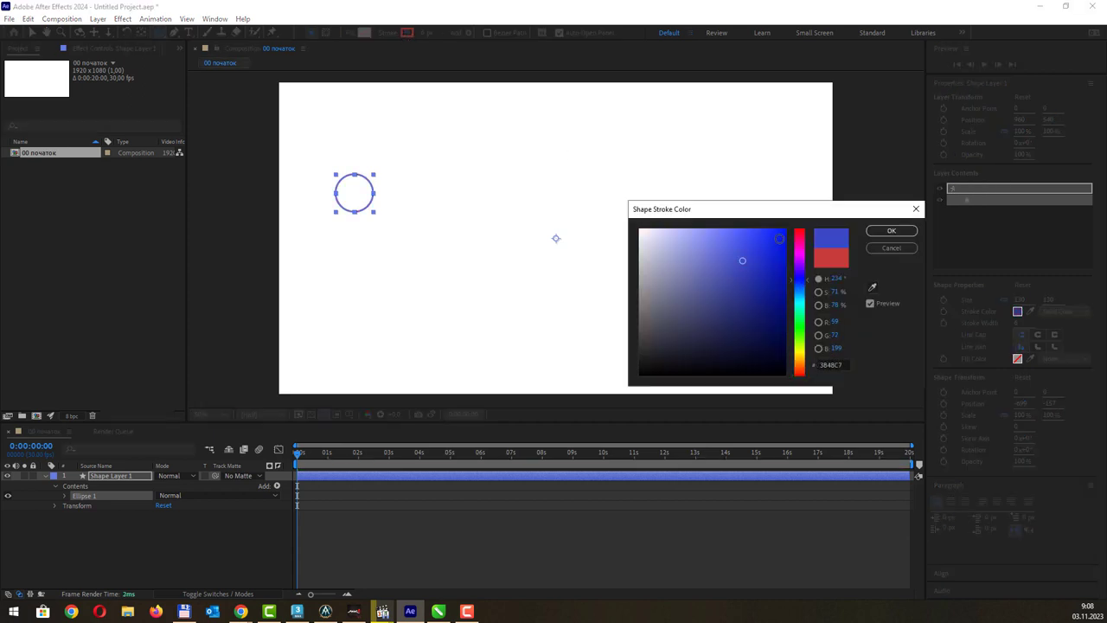
pyautogui.click(778, 230)
pyautogui.click(874, 232)
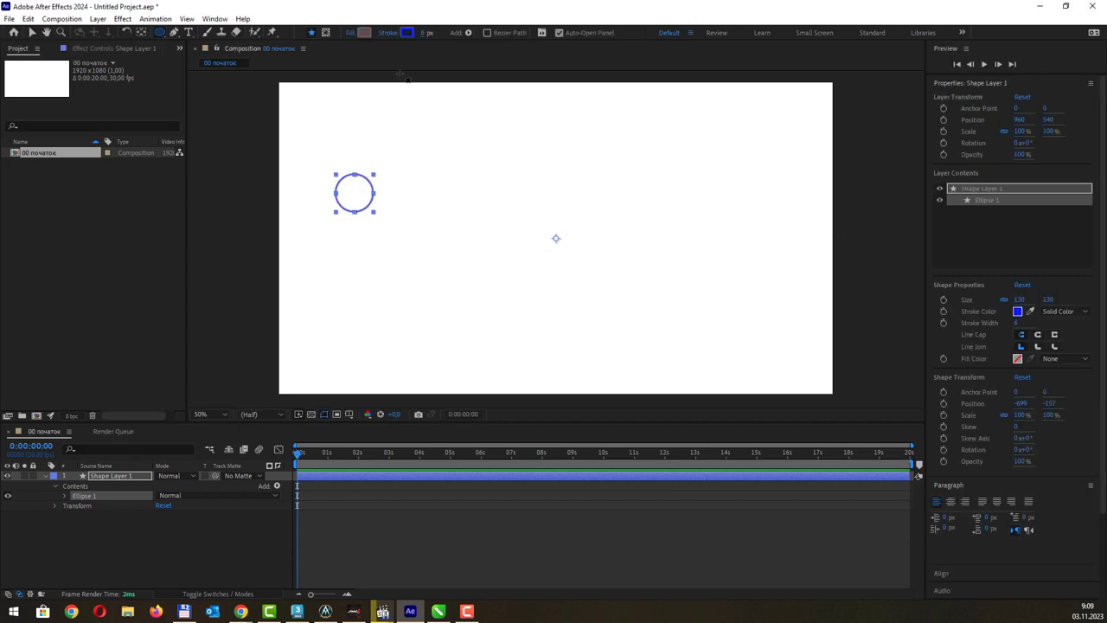
# Step: Set the circle's fill to None after briefly trying a red fill
pyautogui.click(364, 33)
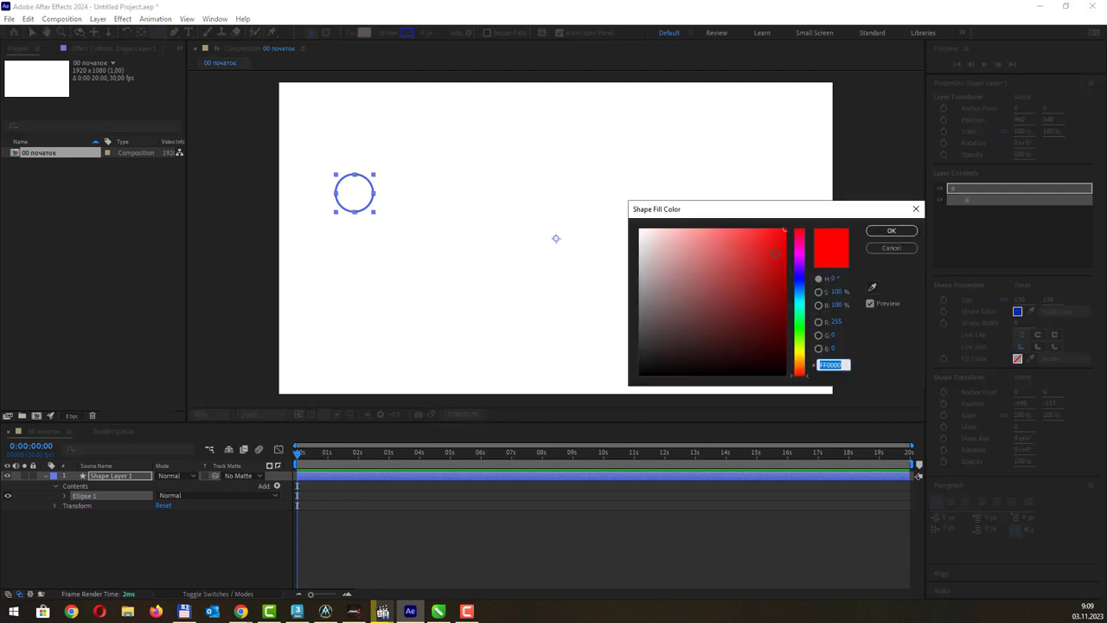
pyautogui.click(775, 259)
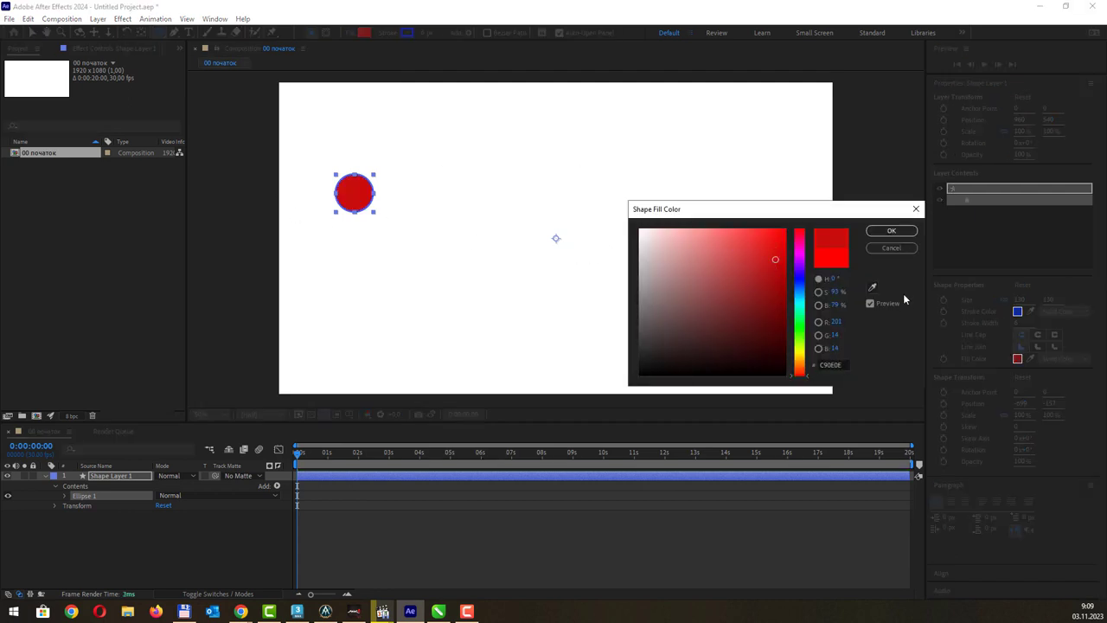
pyautogui.click(891, 231)
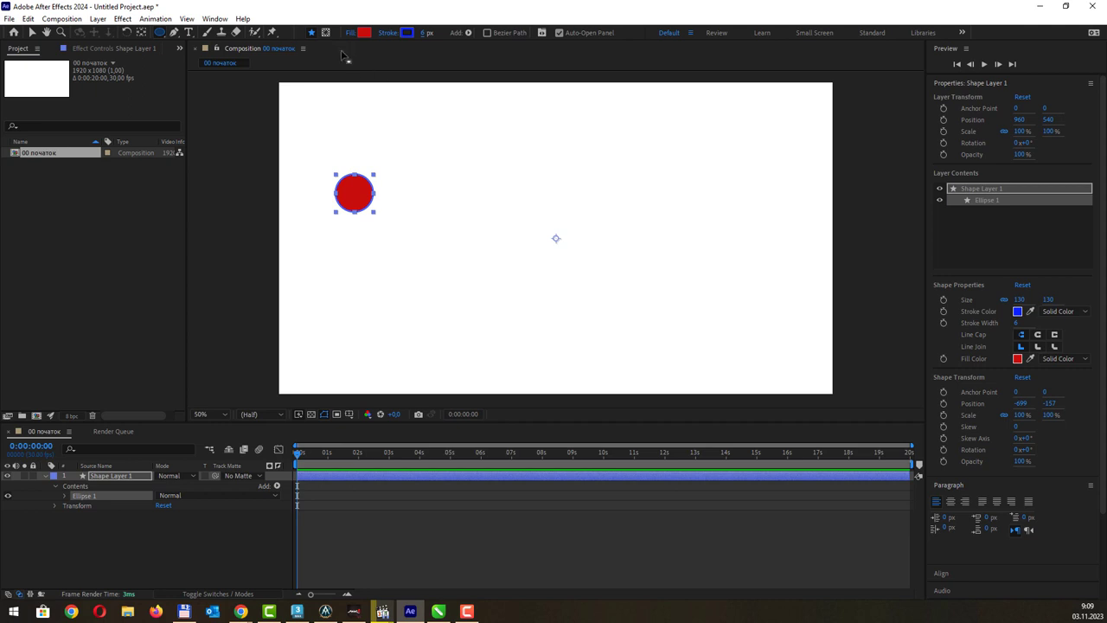
pyautogui.click(362, 34)
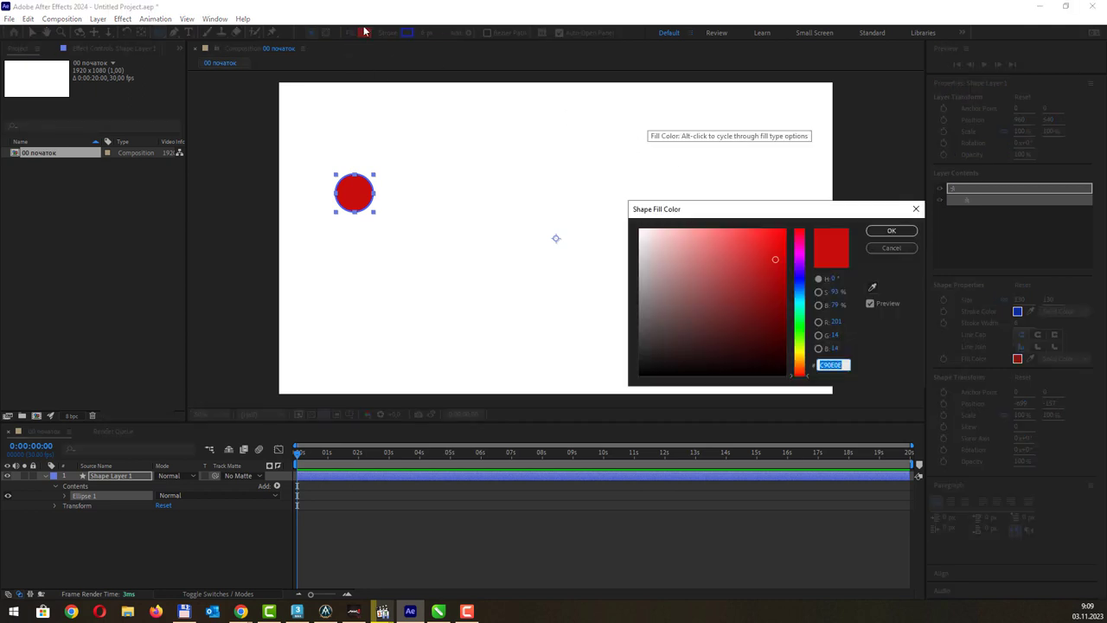
pyautogui.click(350, 34)
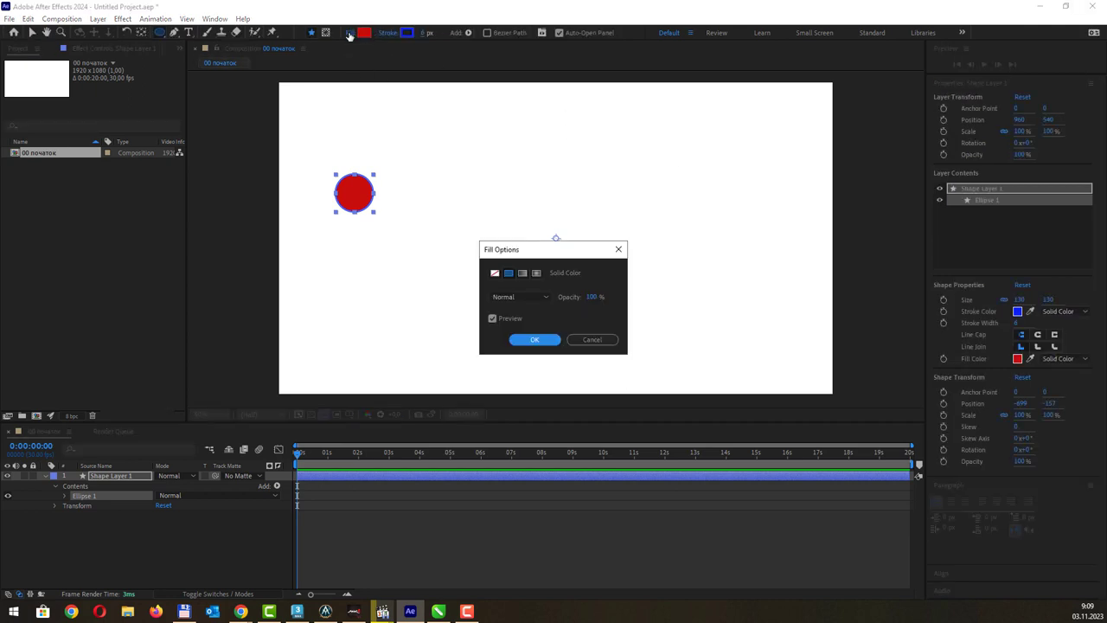
pyautogui.click(494, 272)
pyautogui.click(535, 339)
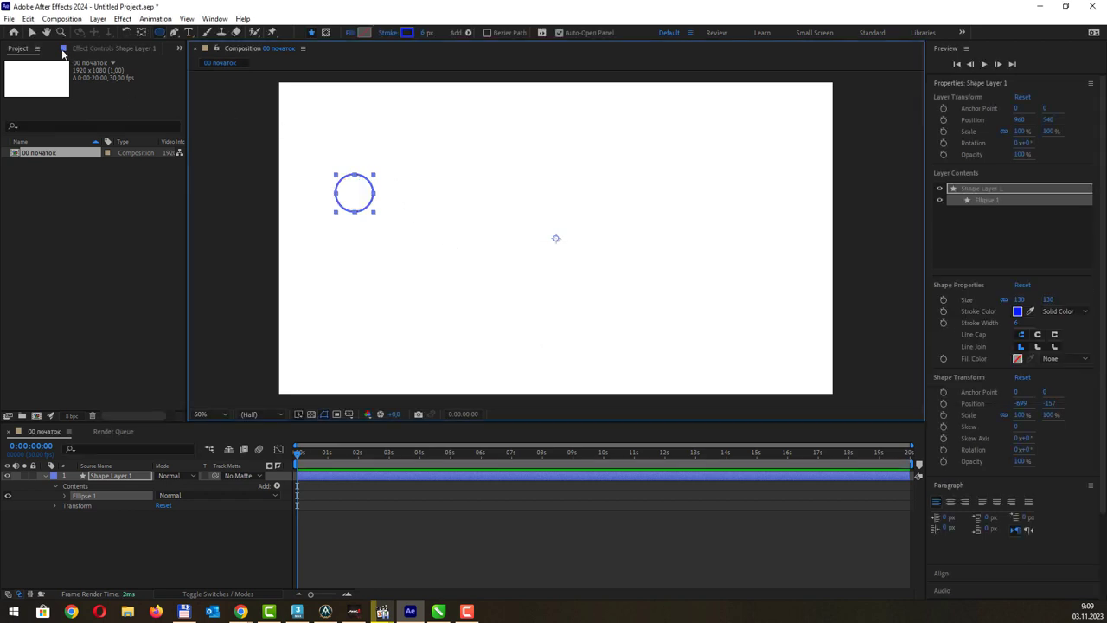
pyautogui.click(36, 33)
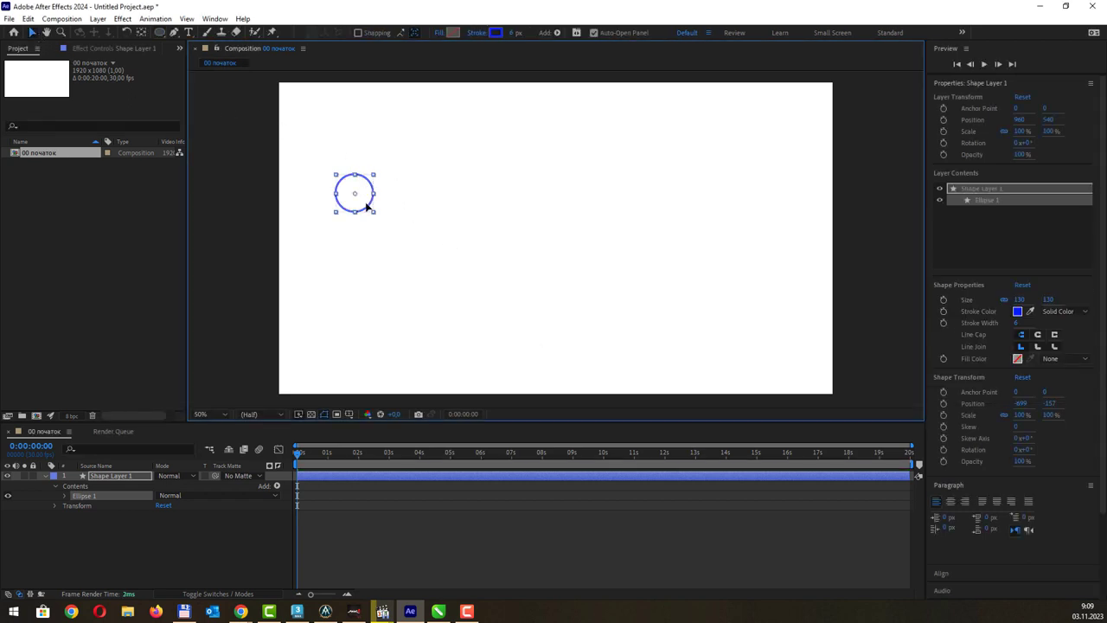
# Step: Move the circle lower toward the left edge and expand Shape Layer 1's contents to Ellipse 1
pyautogui.moveTo(358, 193)
pyautogui.mouseDown()
pyautogui.moveTo(342, 232)
pyautogui.moveTo(321, 235)
pyautogui.mouseUp()
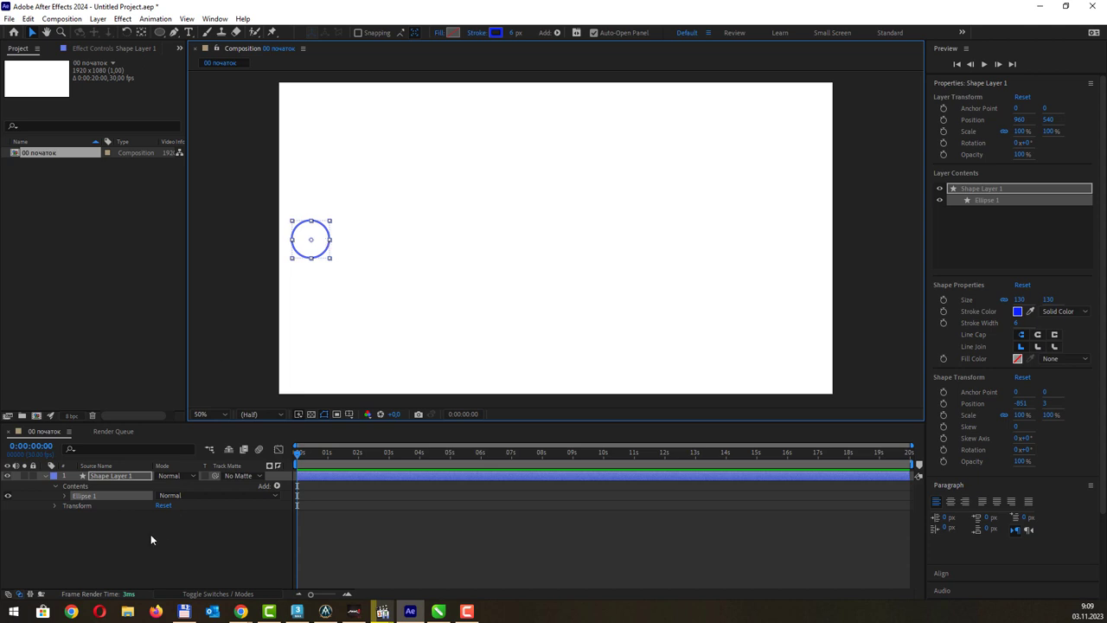
pyautogui.click(59, 489)
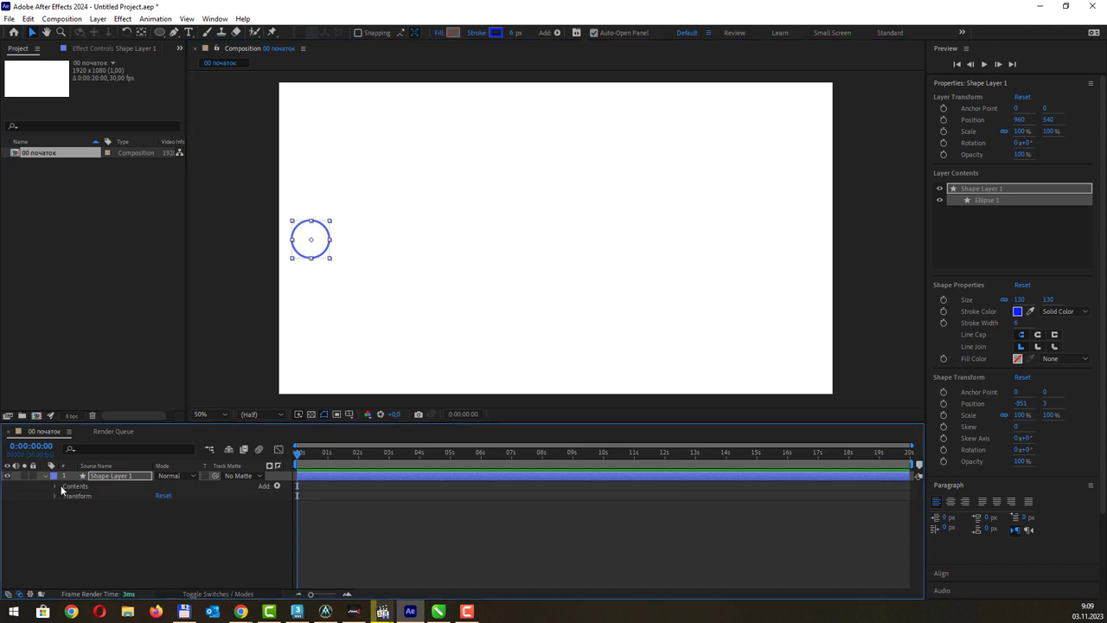
pyautogui.click(84, 489)
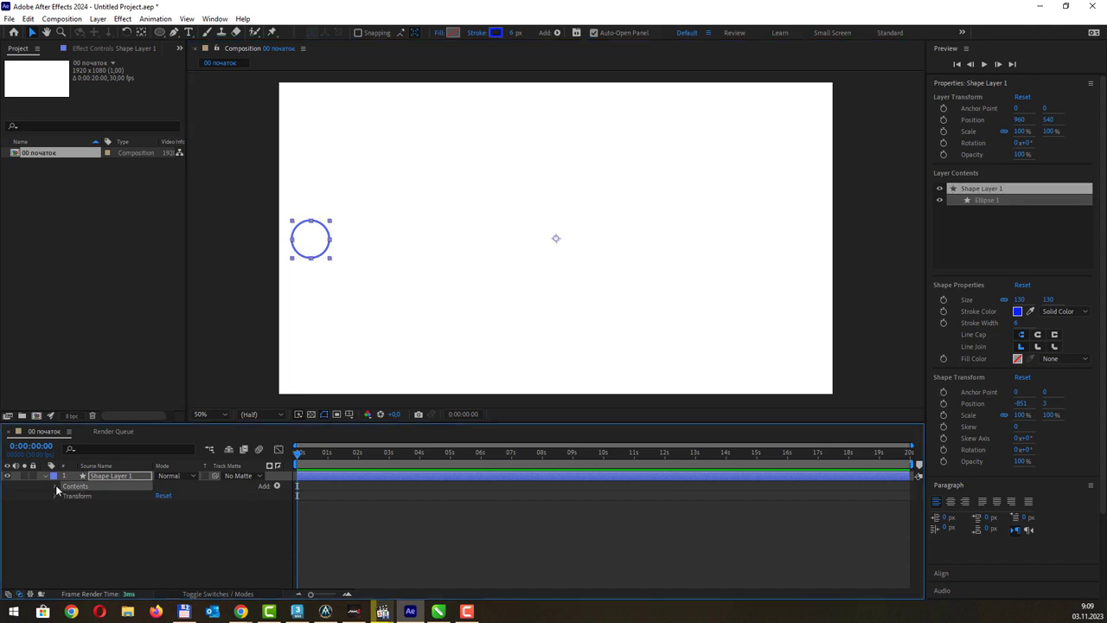
pyautogui.click(57, 486)
pyautogui.click(85, 496)
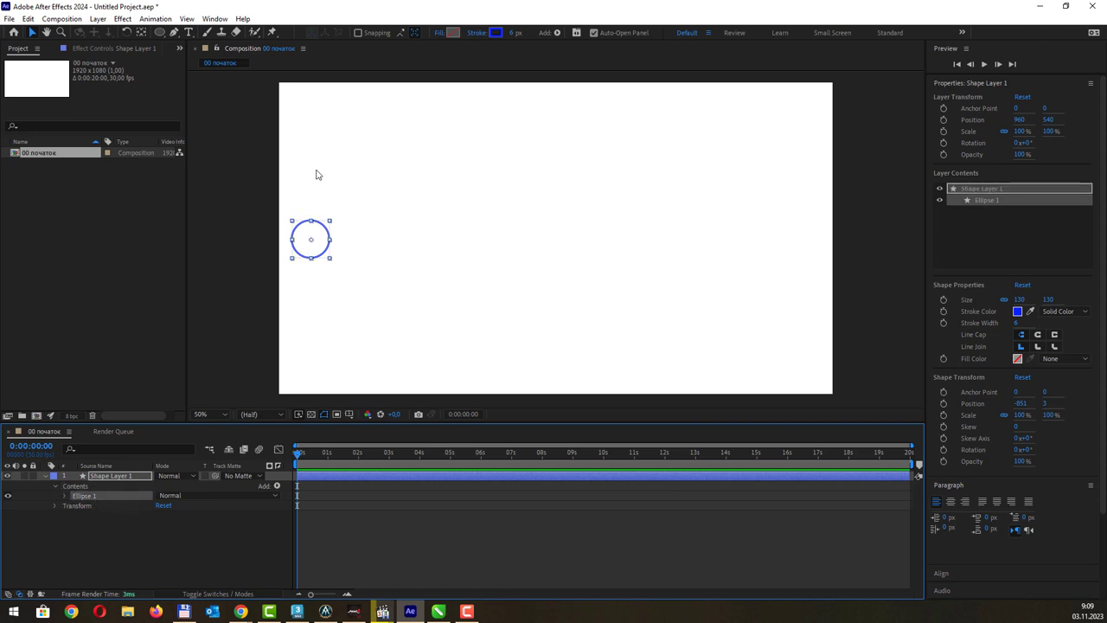
pyautogui.click(159, 33)
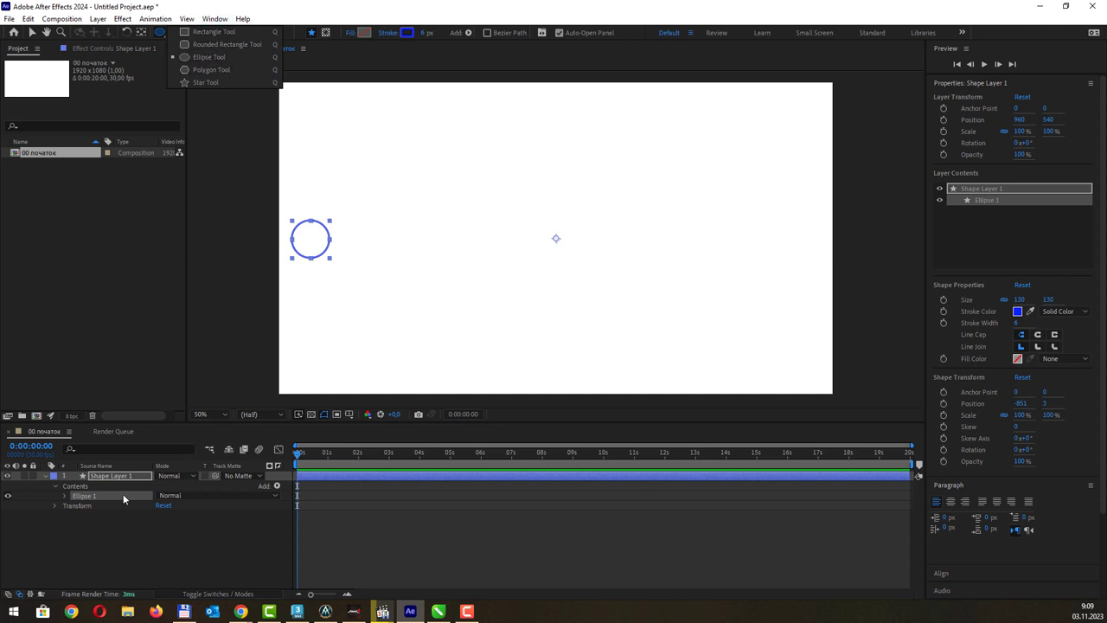
# Step: Expand the layer's Transform properties: Anchor Point, Position, Scale, Rotation and Opacity
pyautogui.click(55, 507)
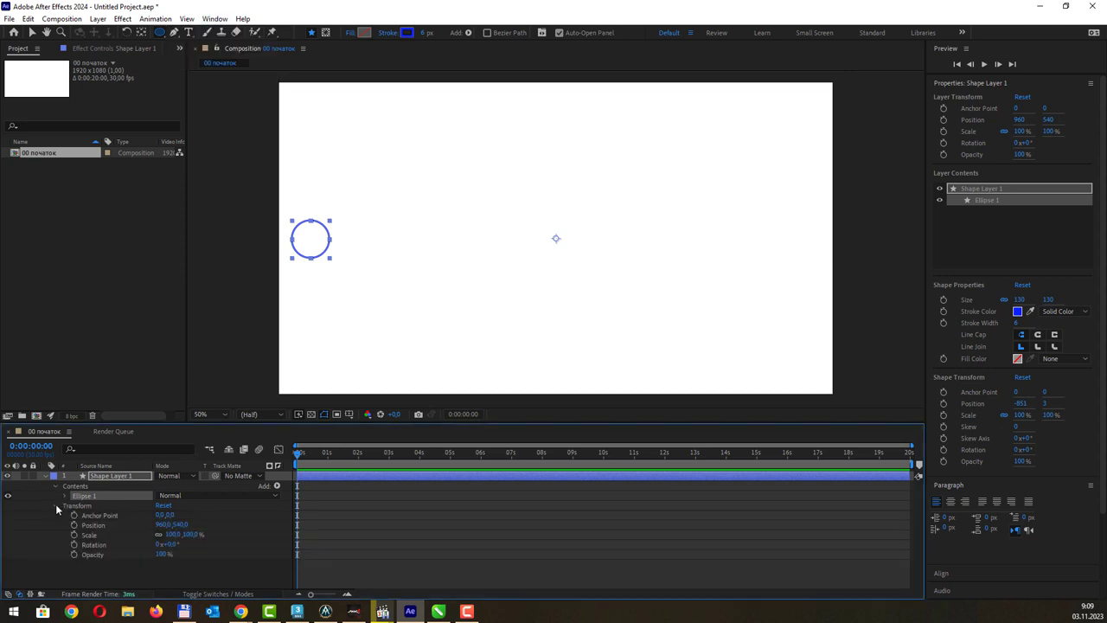
pyautogui.click(107, 515)
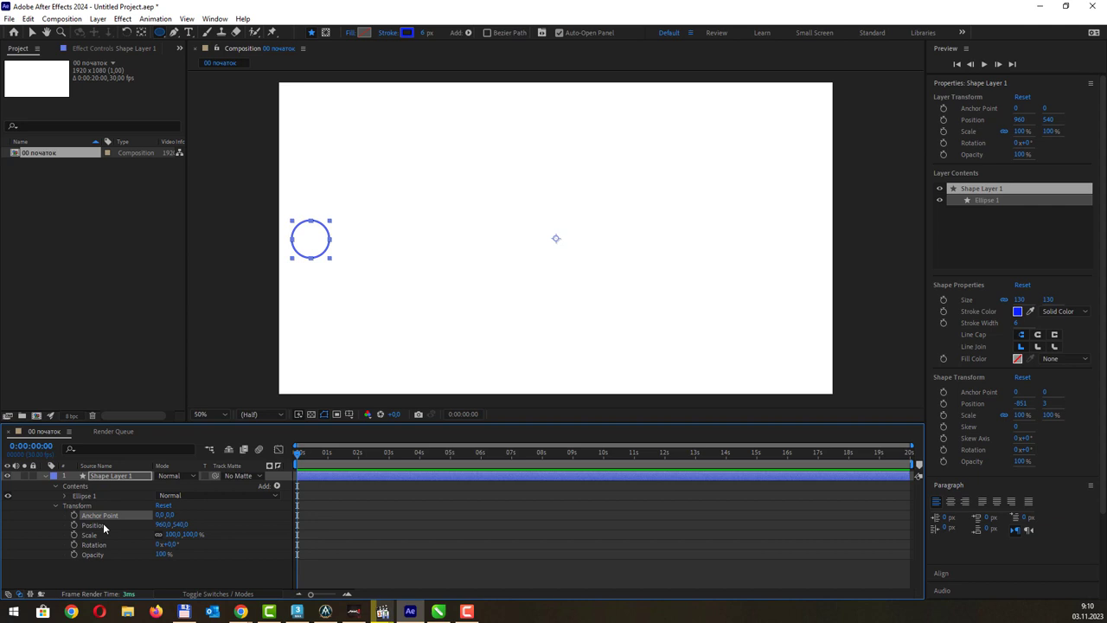
pyautogui.click(103, 522)
pyautogui.click(104, 531)
pyautogui.click(104, 544)
pyautogui.click(107, 555)
pyautogui.click(102, 526)
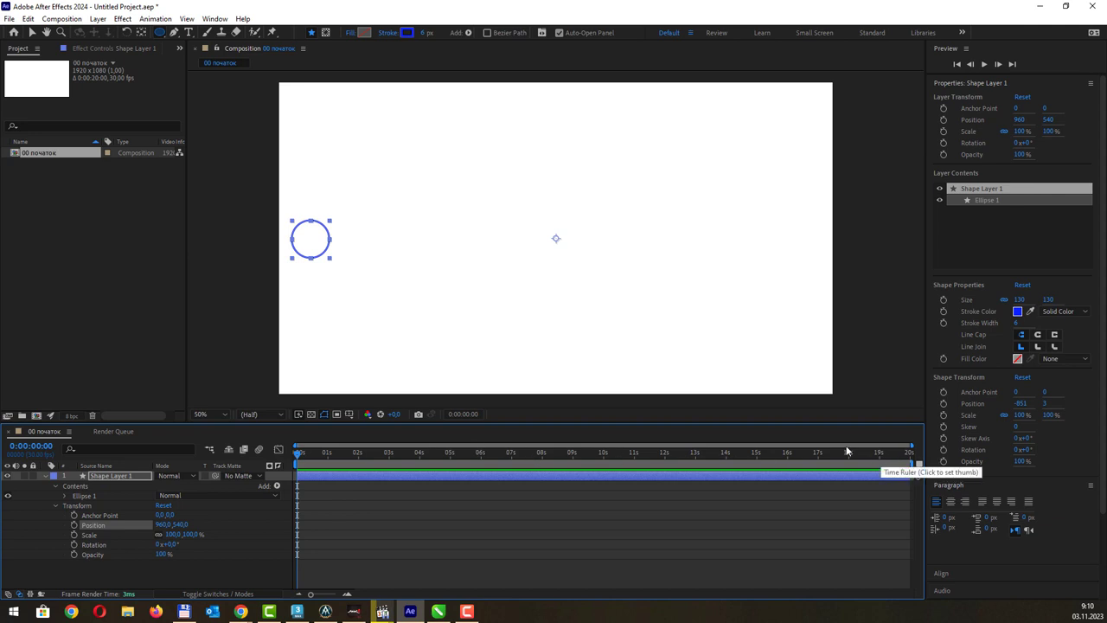
# Step: Change the 00 початок composition's duration to 0:00:03:00 in Composition Settings
pyautogui.rightClick(64, 156)
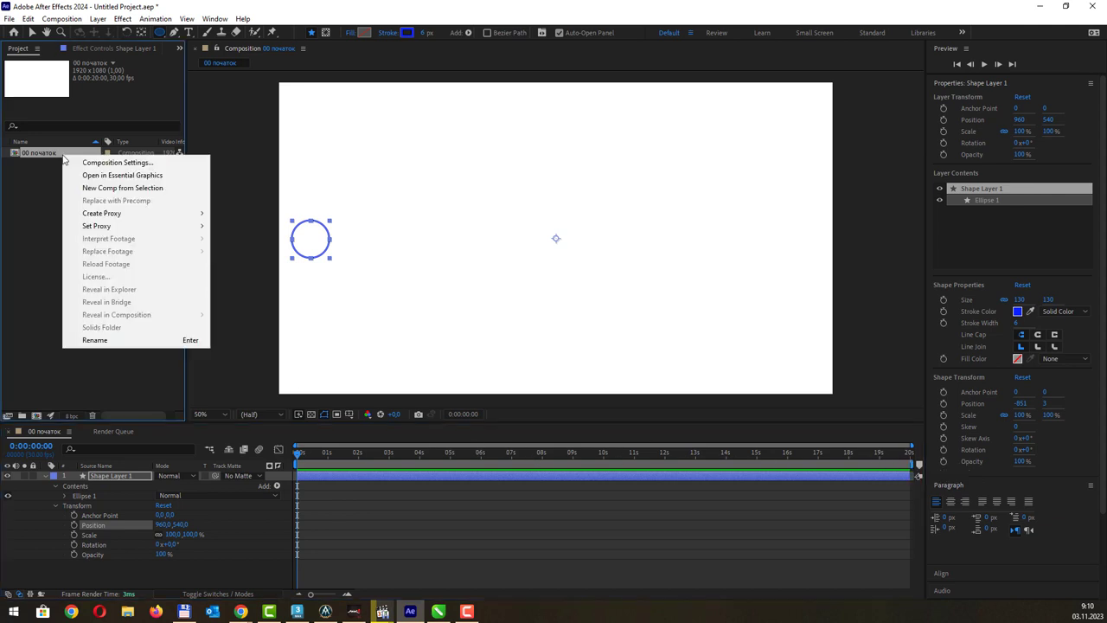
pyautogui.click(111, 163)
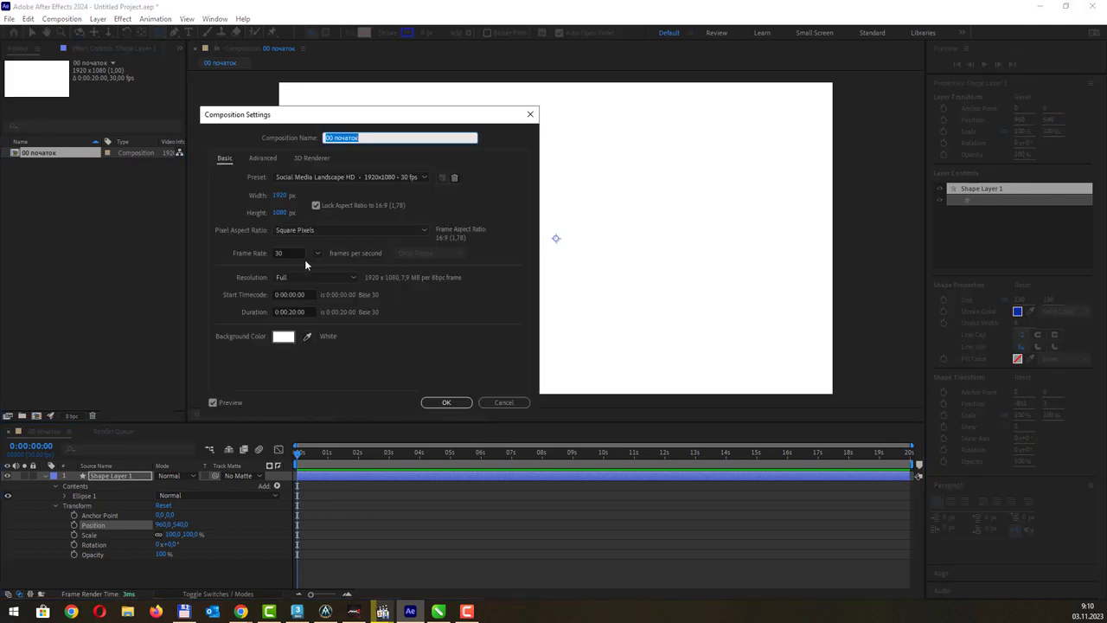
pyautogui.click(291, 311)
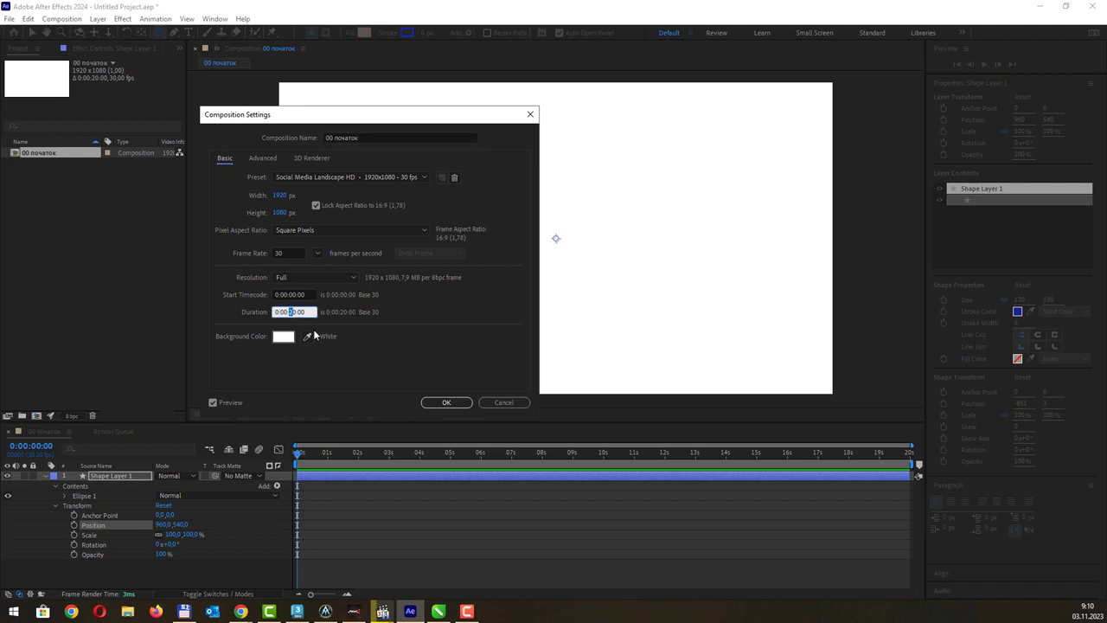
pyautogui.write('03')
pyautogui.click(441, 402)
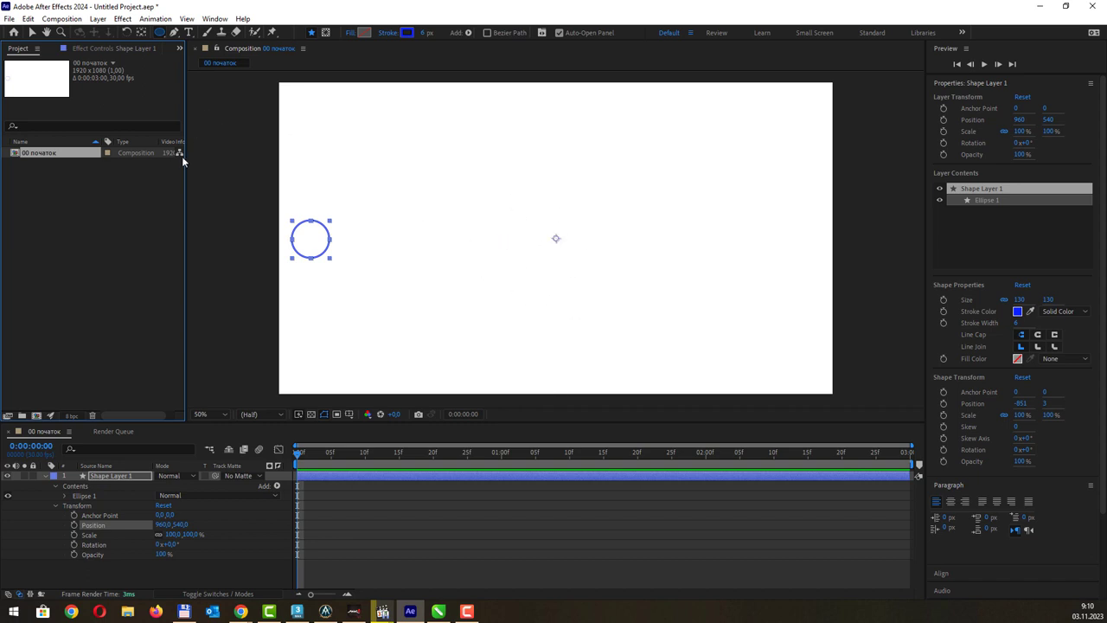
# Step: Centre the anchor point on the circle and set a Position keyframe at 0:00:00:00
pyautogui.click(142, 33)
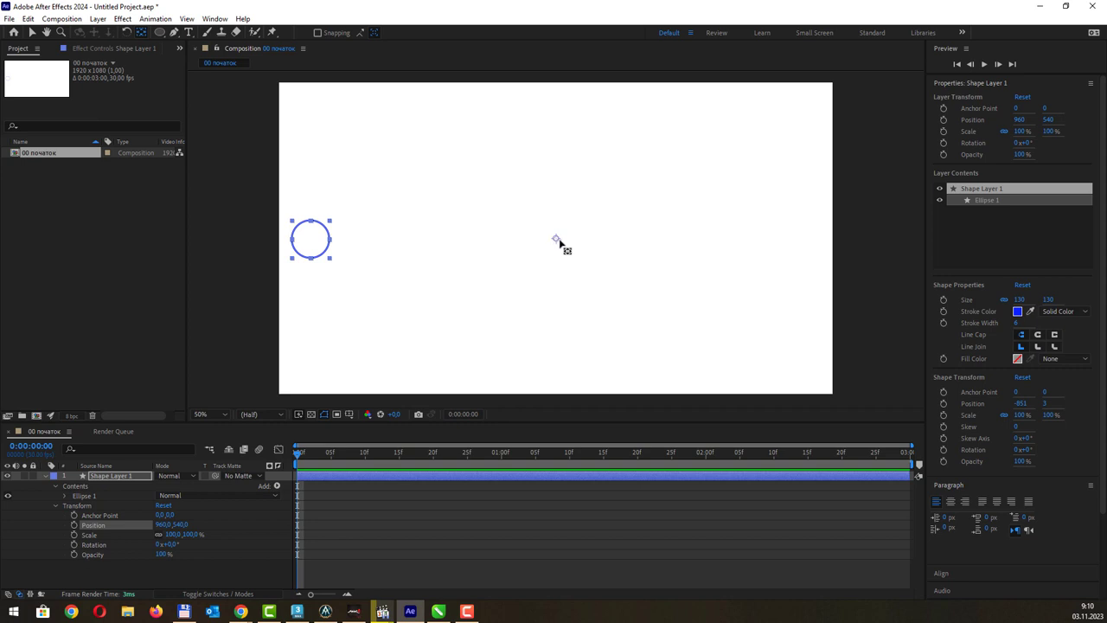
pyautogui.moveTo(556, 239); pyautogui.dragTo(311, 239)
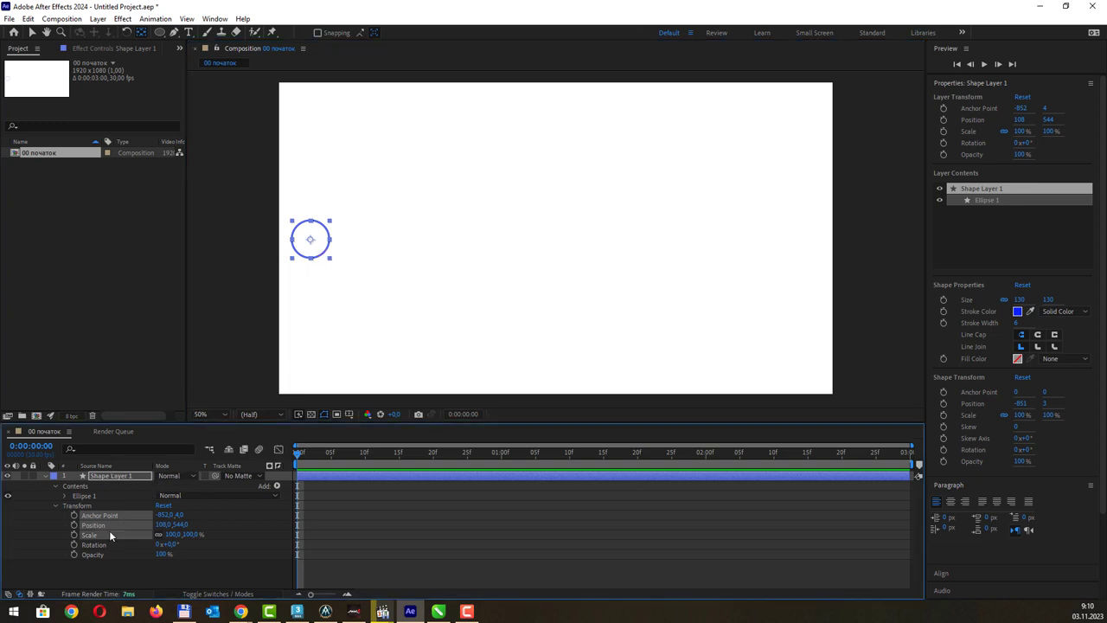
pyautogui.click(105, 524)
pyautogui.click(74, 525)
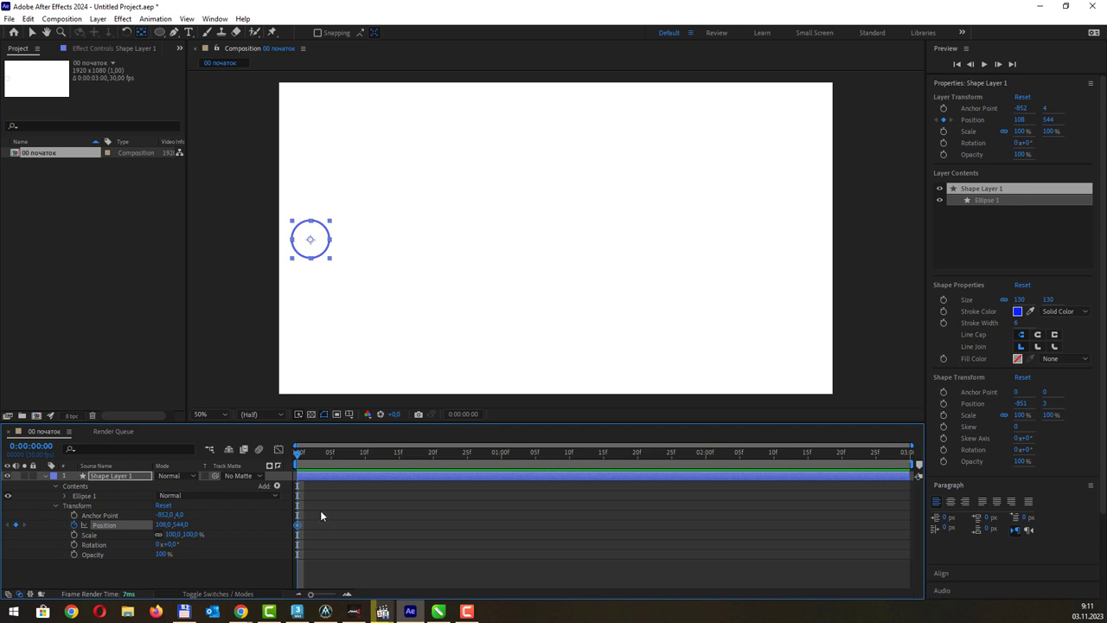
# Step: Re-expand the Transform properties and move the playhead to about 0:00:02:17
pyautogui.click(59, 504)
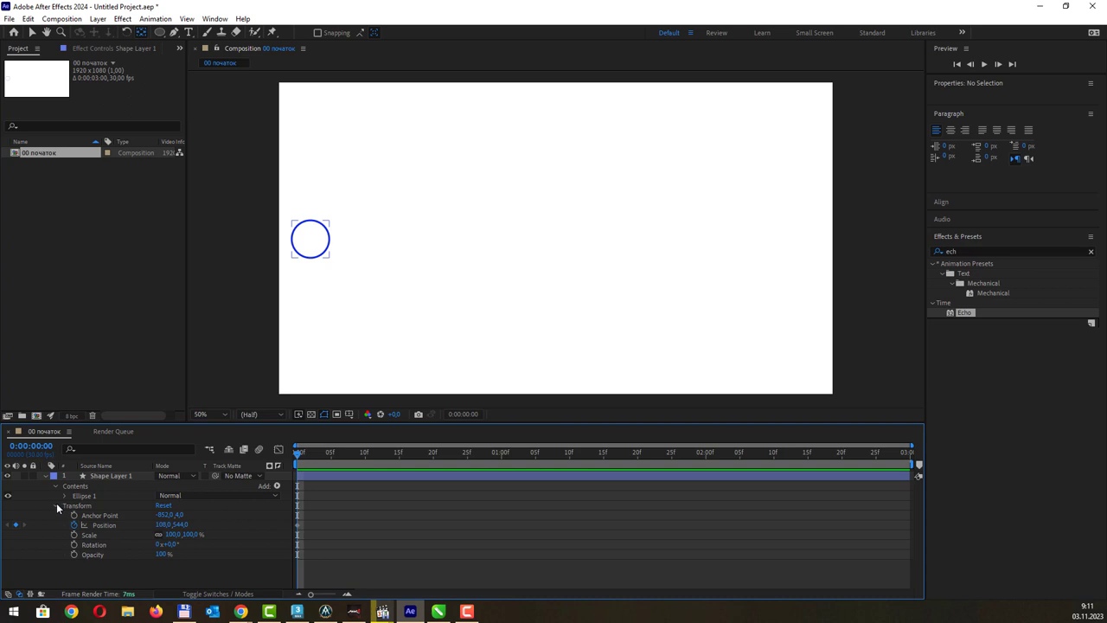
pyautogui.click(56, 504)
pyautogui.click(54, 507)
pyautogui.moveTo(299, 458); pyautogui.dragTo(281, 449)
pyautogui.click(399, 451)
pyautogui.moveTo(598, 463); pyautogui.dragTo(841, 459)
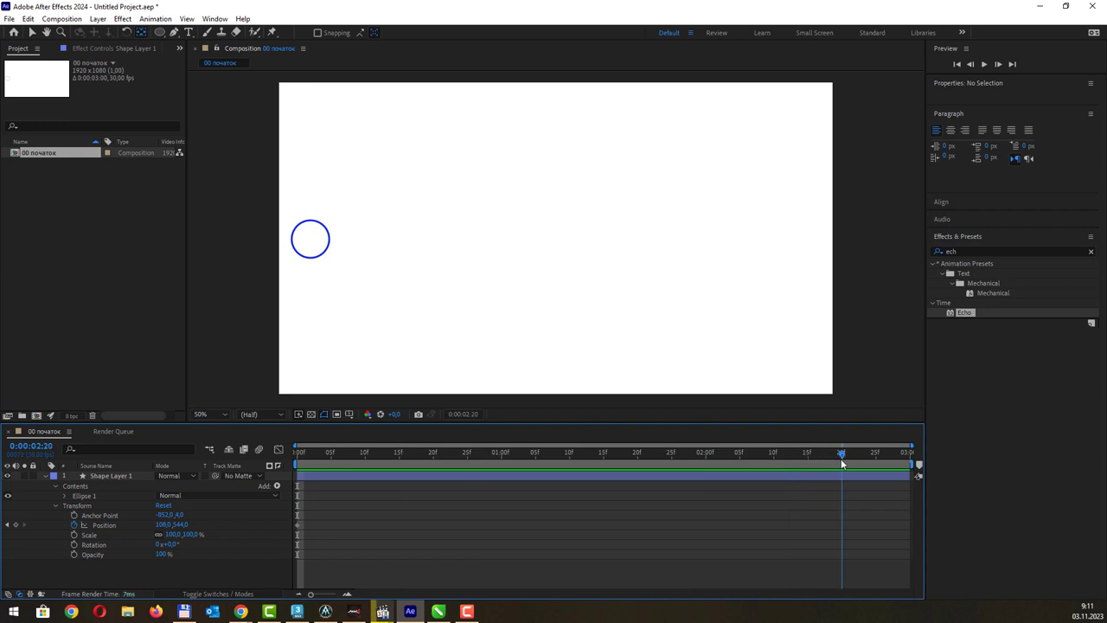
# Step: Drag the circle right to 1576,542, clear its Position keyframes, and return to frame 0
pyautogui.click(330, 239)
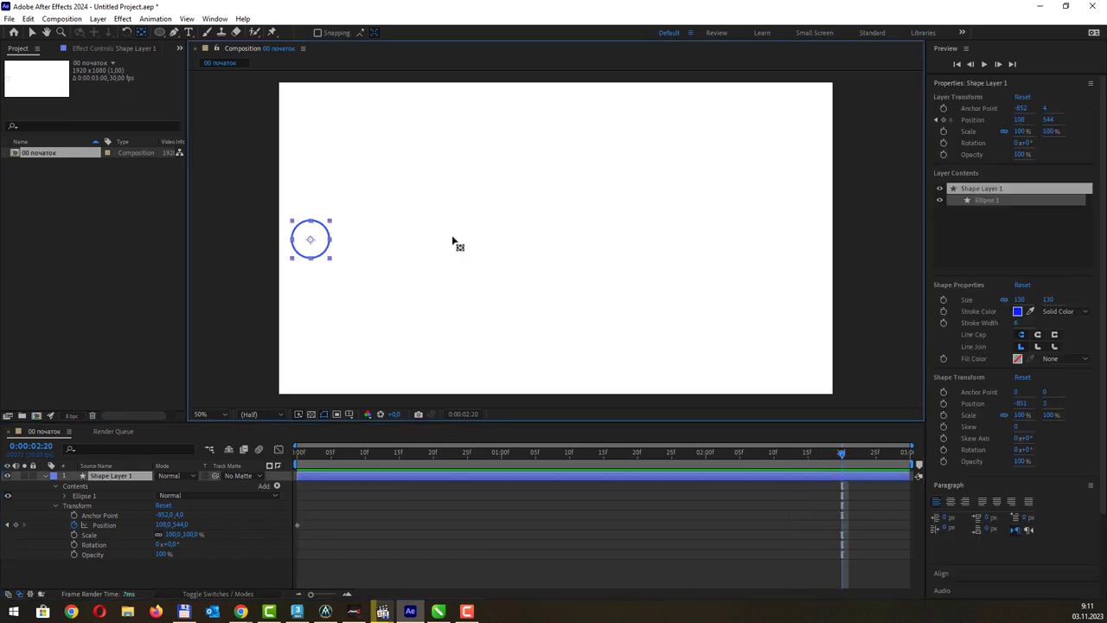
pyautogui.click(32, 33)
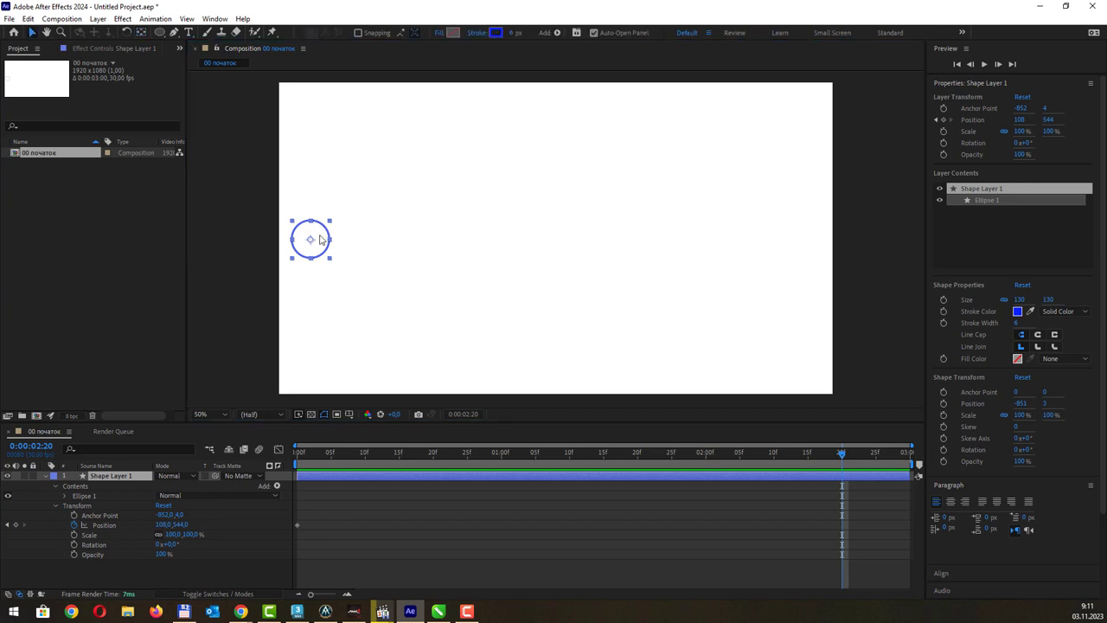
pyautogui.moveTo(319, 240); pyautogui.dragTo(742, 241)
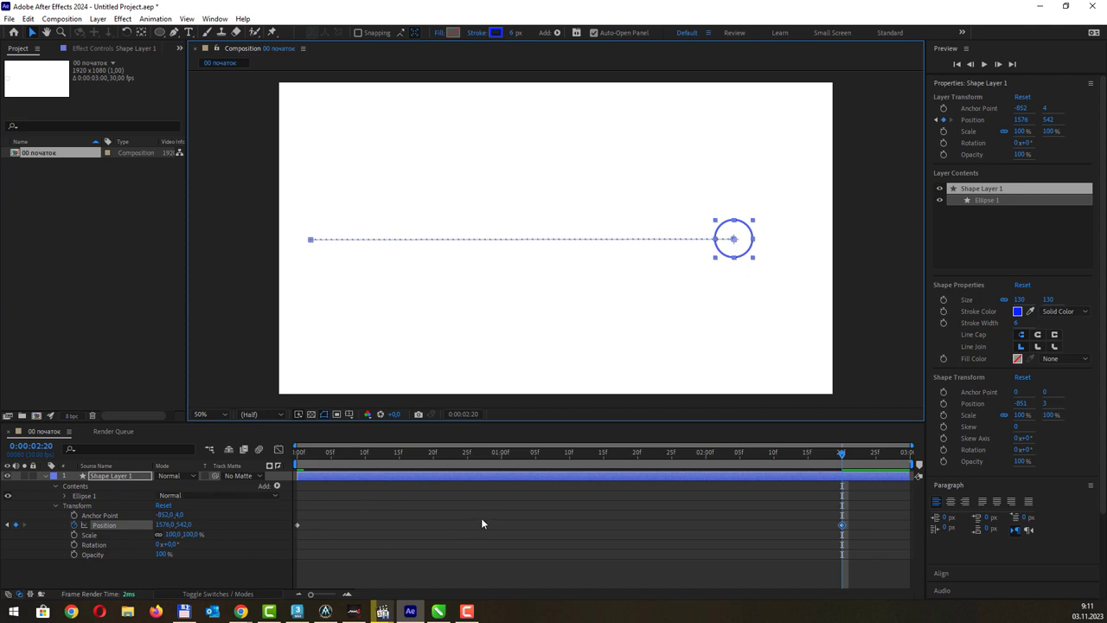
pyautogui.click(74, 525)
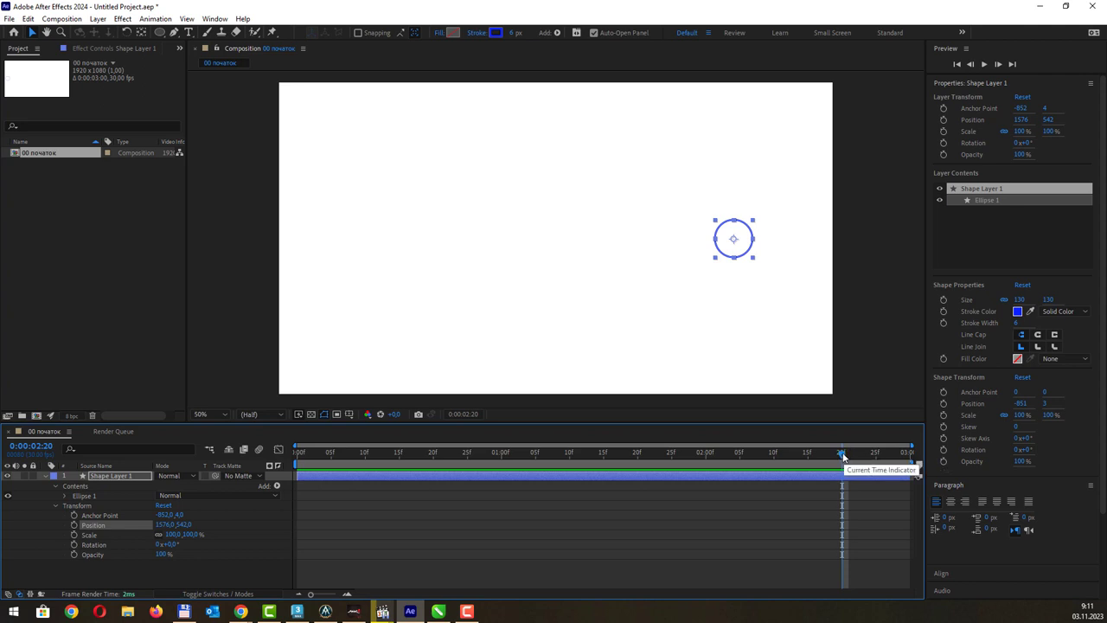
pyautogui.moveTo(842, 452); pyautogui.dragTo(590, 451)
pyautogui.moveTo(456, 459); pyautogui.dragTo(297, 458)
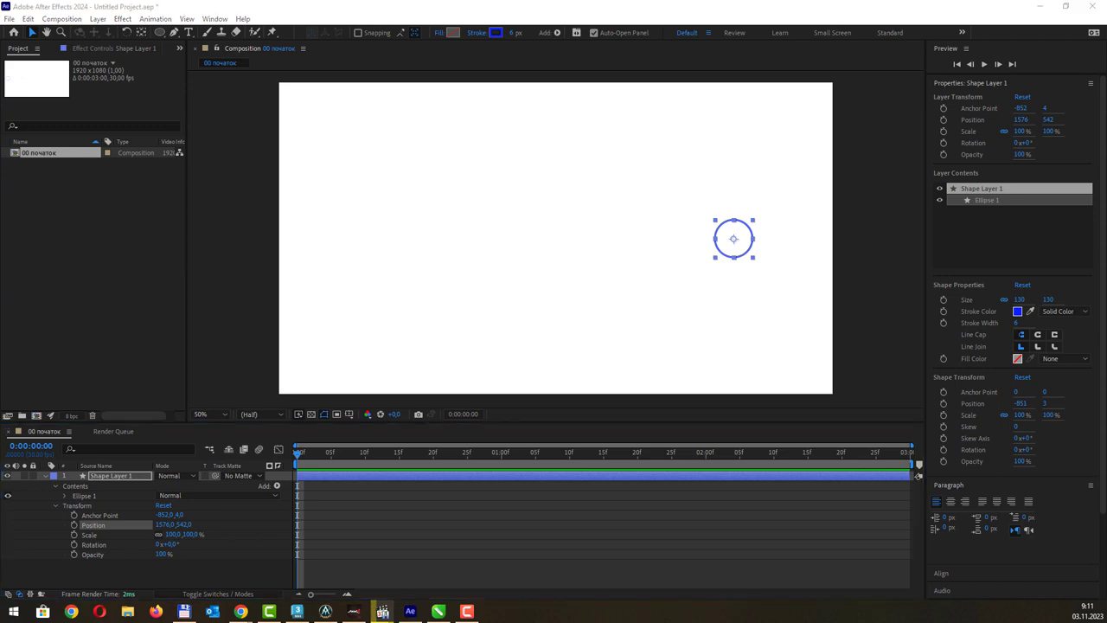
# Step: Add a Position keyframe at 0:00:00:00 with Shift+Alt+P, holding the circle at 1576,542
pyautogui.click(128, 612)
pyautogui.click(523, 19)
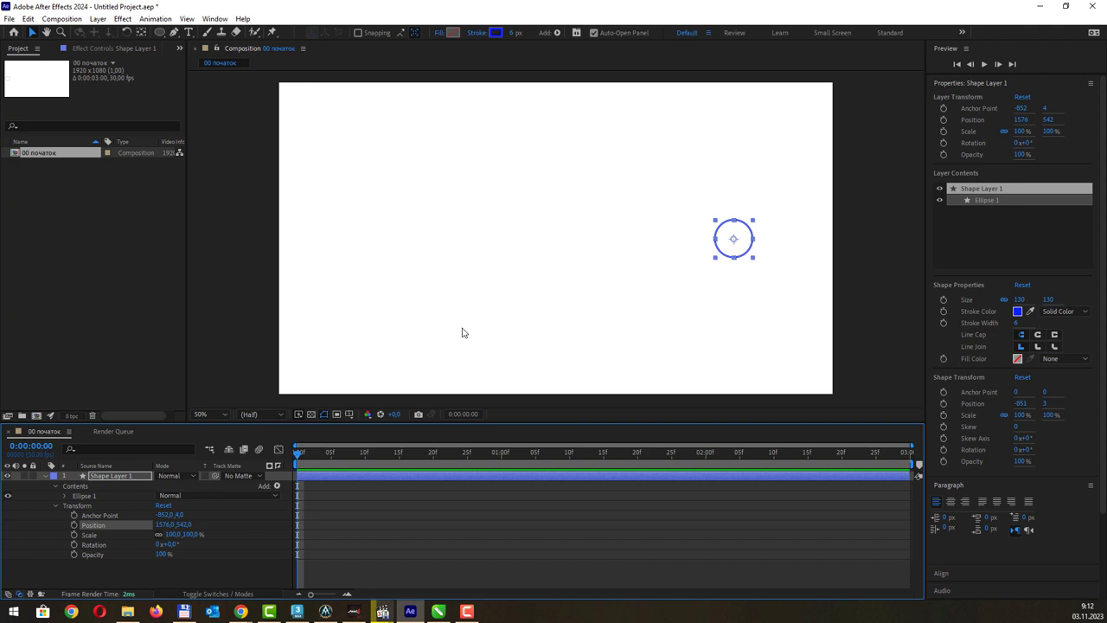
pyautogui.press('shift')
pyautogui.press('alt')
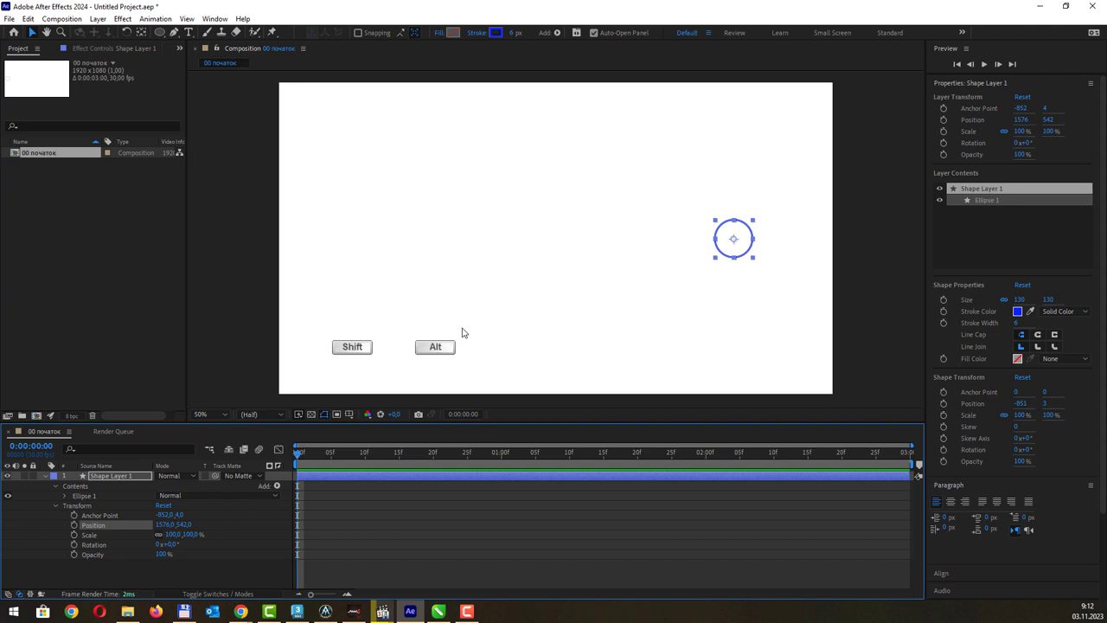
pyautogui.hotkey('shift', 'alt', 'p')
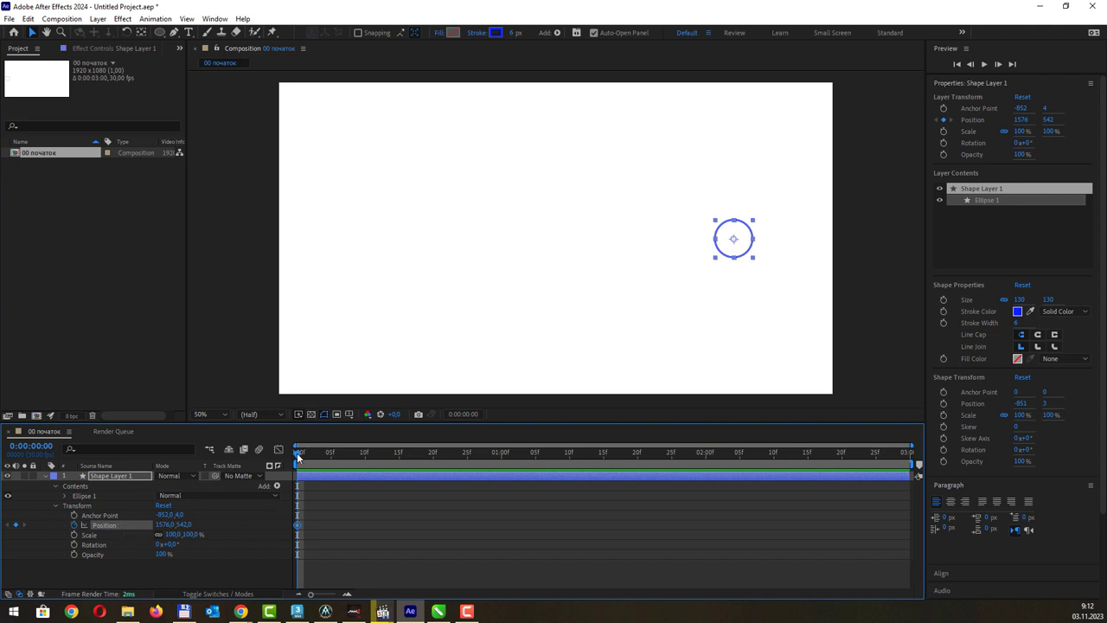
# Step: Keyframe the circle at the left edge at frame 0 and at 1630,610 around 0:00:02:10
pyautogui.moveTo(738, 247)
pyautogui.mouseDown()
pyautogui.moveTo(340, 245)
pyautogui.moveTo(321, 255)
pyautogui.mouseUp()
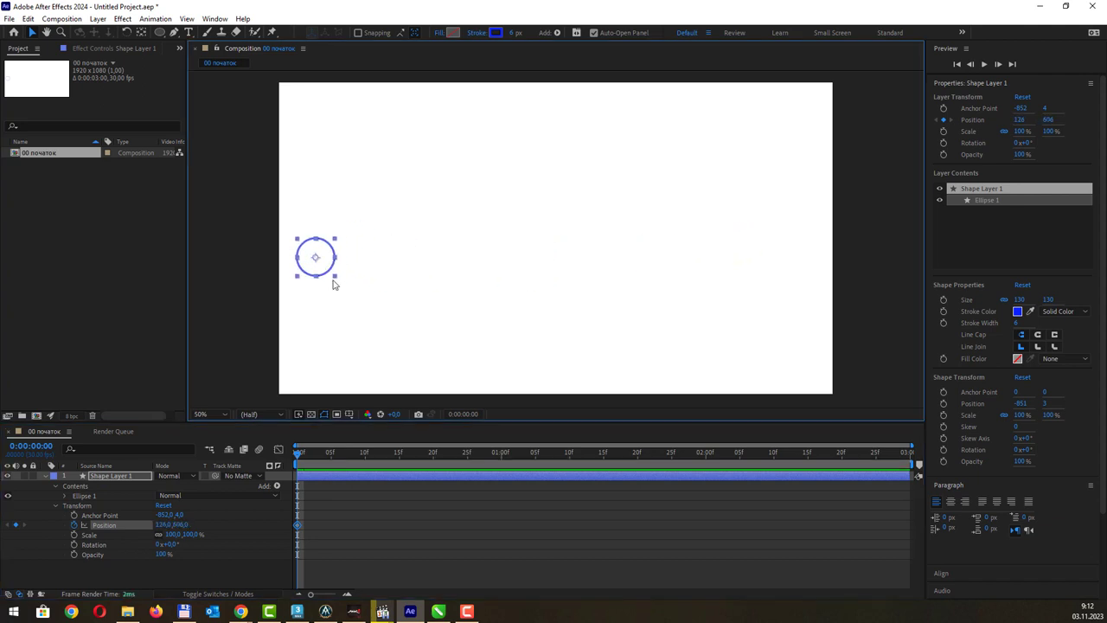
pyautogui.moveTo(298, 452); pyautogui.dragTo(772, 455)
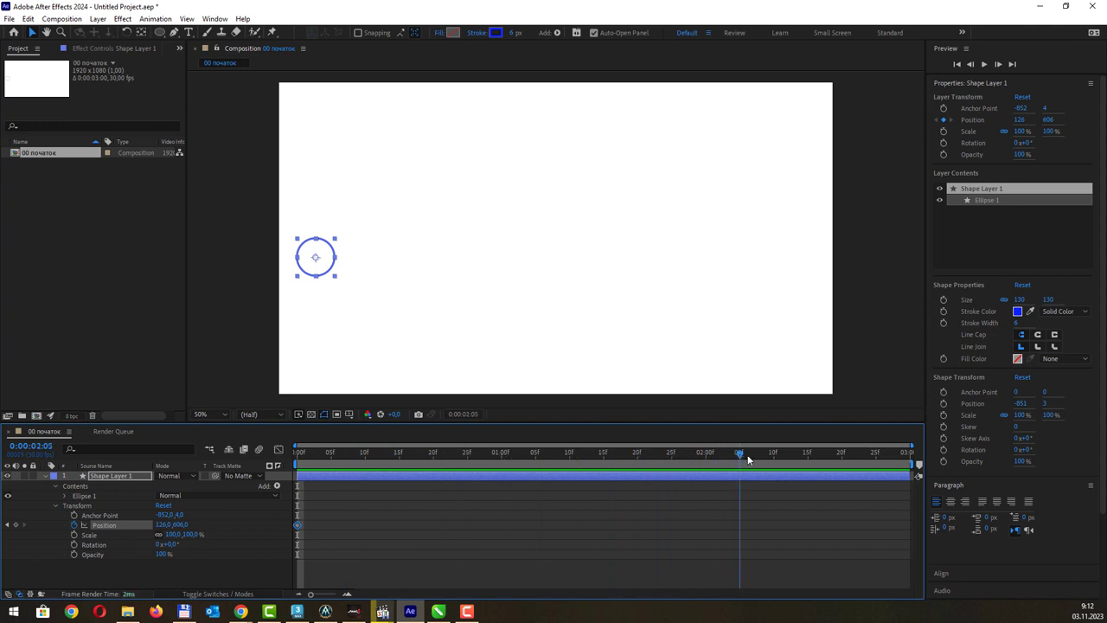
pyautogui.moveTo(317, 254); pyautogui.dragTo(737, 251)
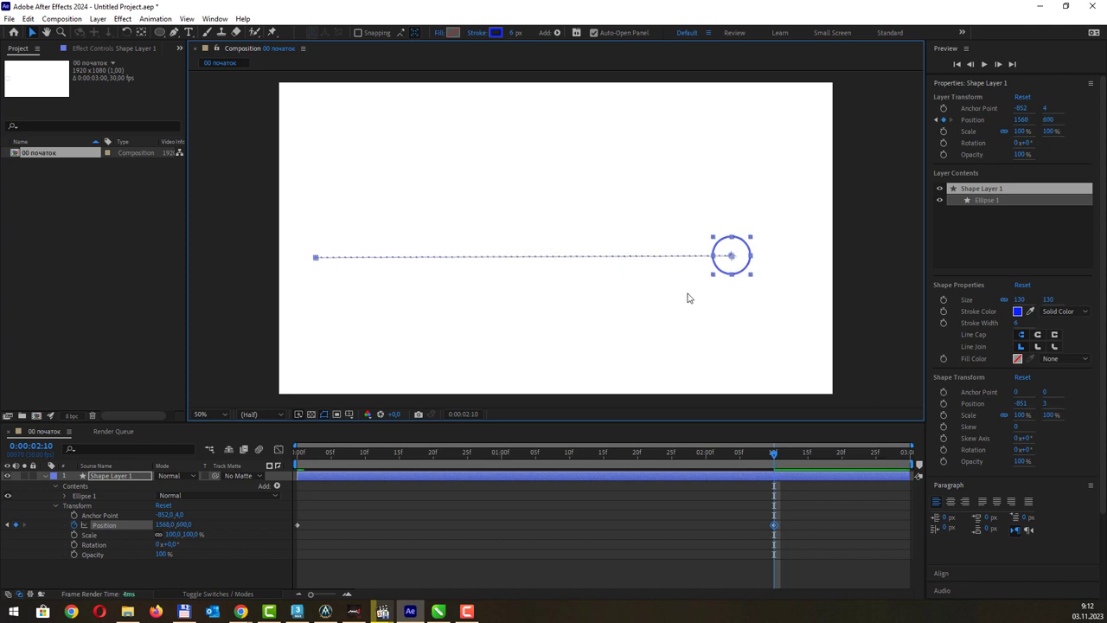
pyautogui.hotkey('shift', 'alt', 'p')
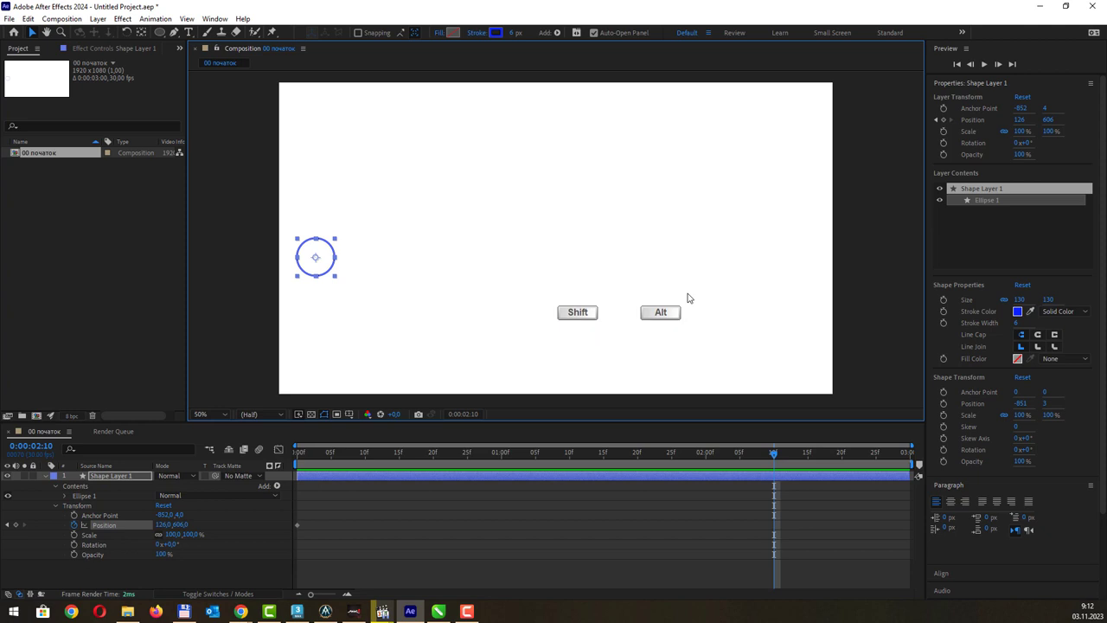
pyautogui.hotkey('shift', 'alt', 'p')
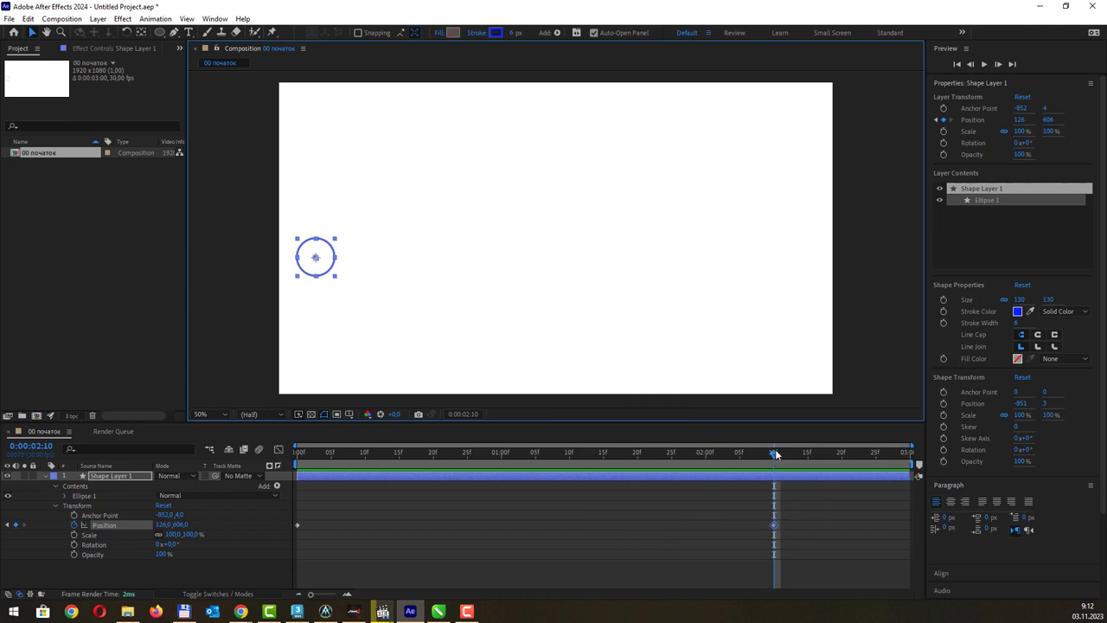
pyautogui.moveTo(315, 256); pyautogui.dragTo(760, 256)
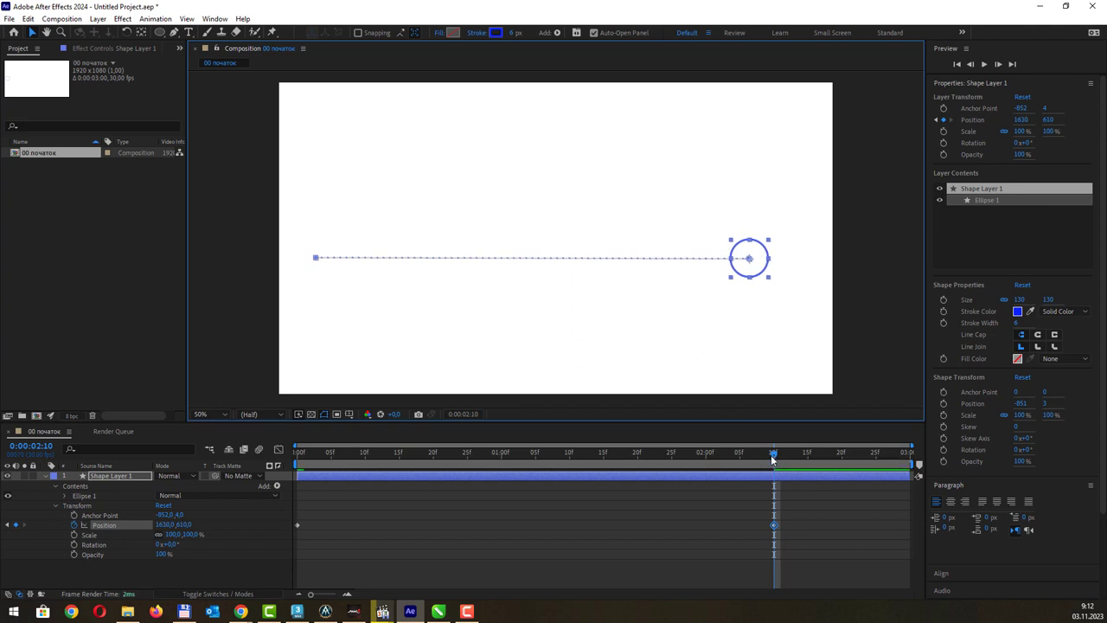
pyautogui.moveTo(771, 455)
pyautogui.mouseDown()
pyautogui.moveTo(332, 461)
pyautogui.moveTo(736, 471)
pyautogui.moveTo(292, 461)
pyautogui.moveTo(782, 481)
pyautogui.moveTo(304, 475)
pyautogui.mouseUp()
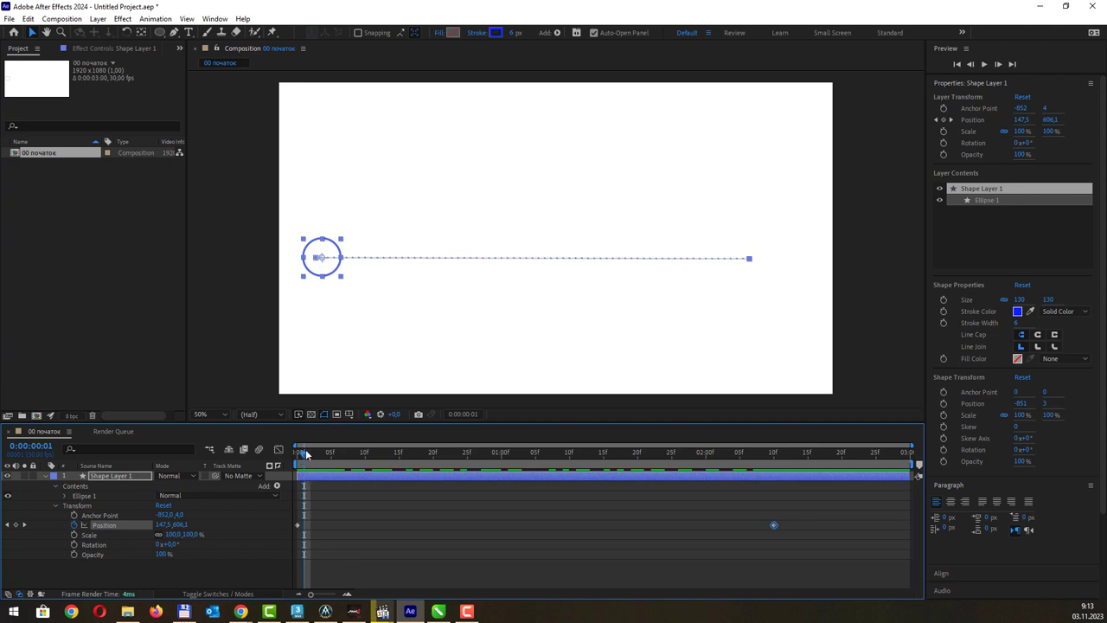
# Step: Scrub the timeline to preview the circle's left-to-right motion, then open the Window menu
pyautogui.click(299, 454)
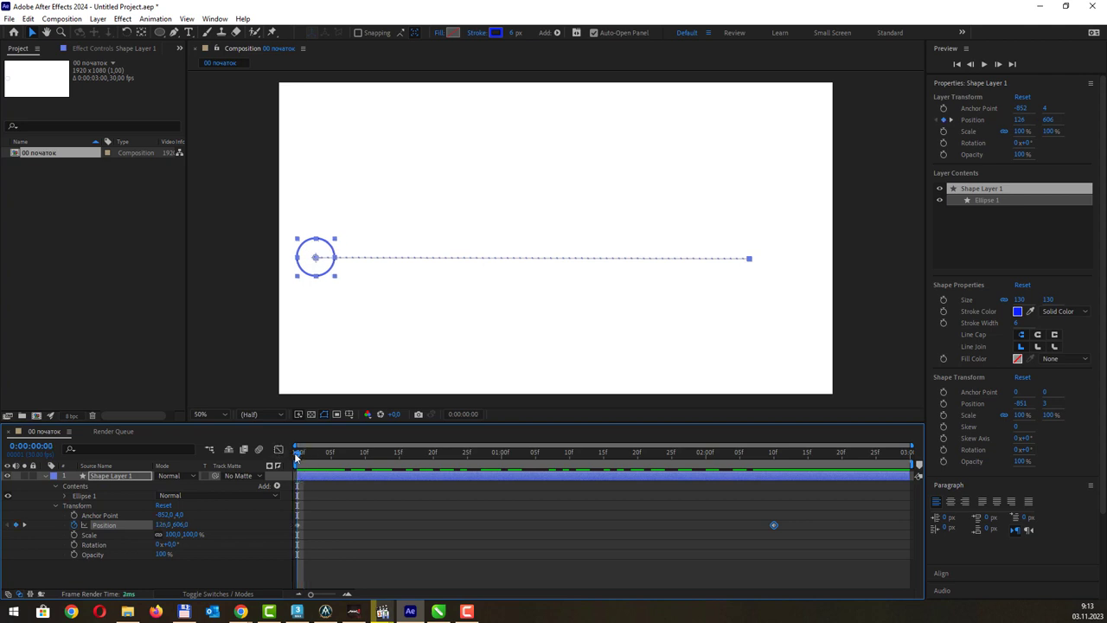
pyautogui.moveTo(304, 467)
pyautogui.mouseDown()
pyautogui.moveTo(753, 467)
pyautogui.moveTo(774, 458)
pyautogui.mouseUp()
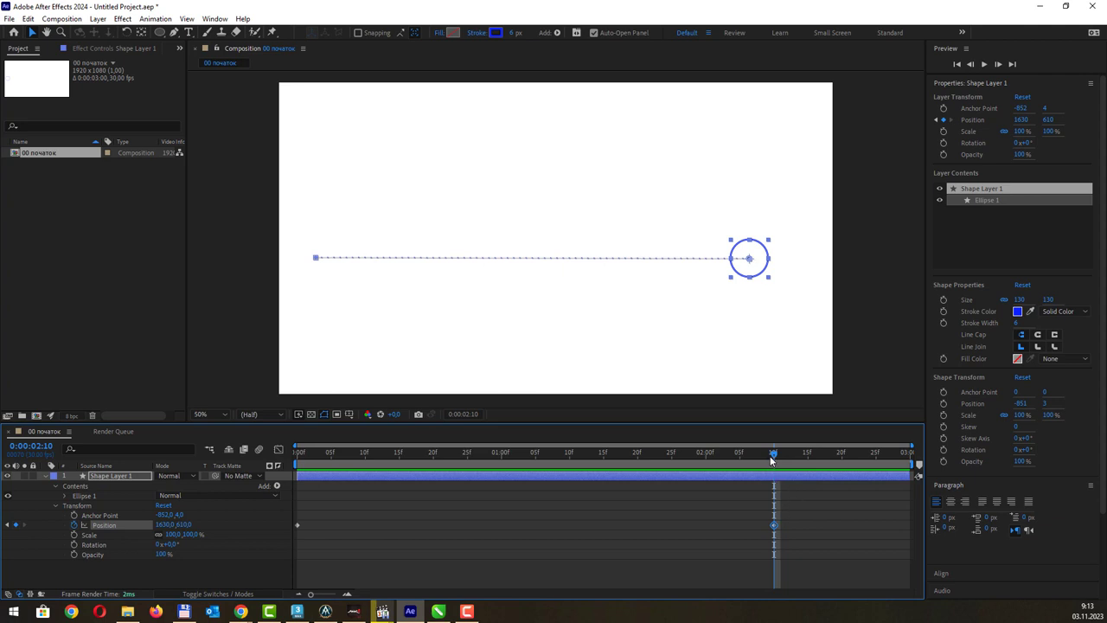
pyautogui.moveTo(773, 455); pyautogui.dragTo(326, 472)
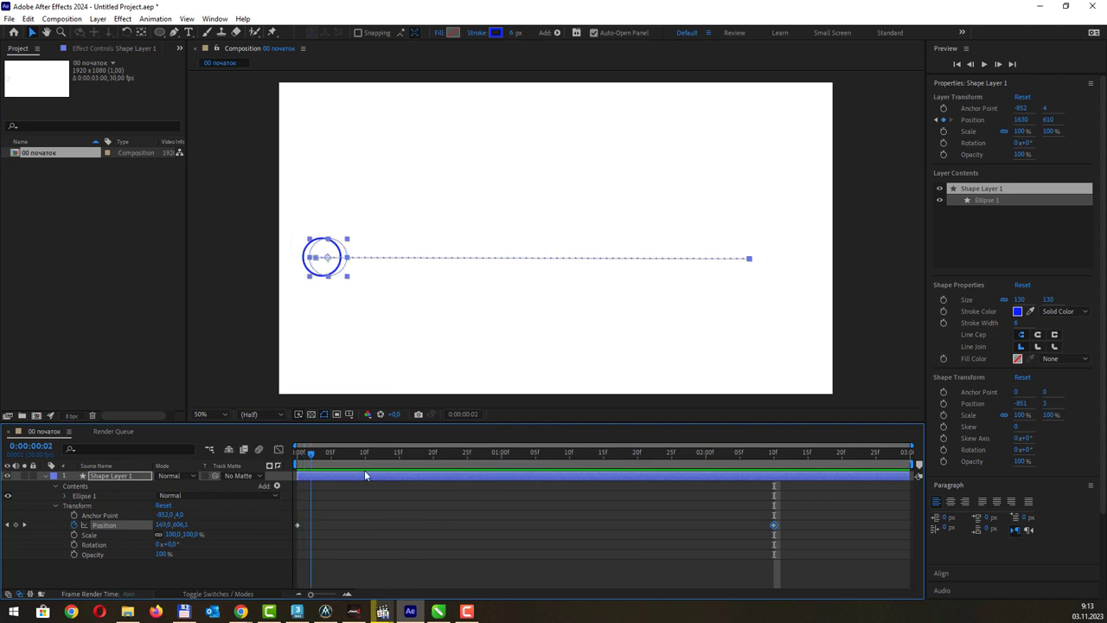
pyautogui.moveTo(325, 472); pyautogui.dragTo(467, 472)
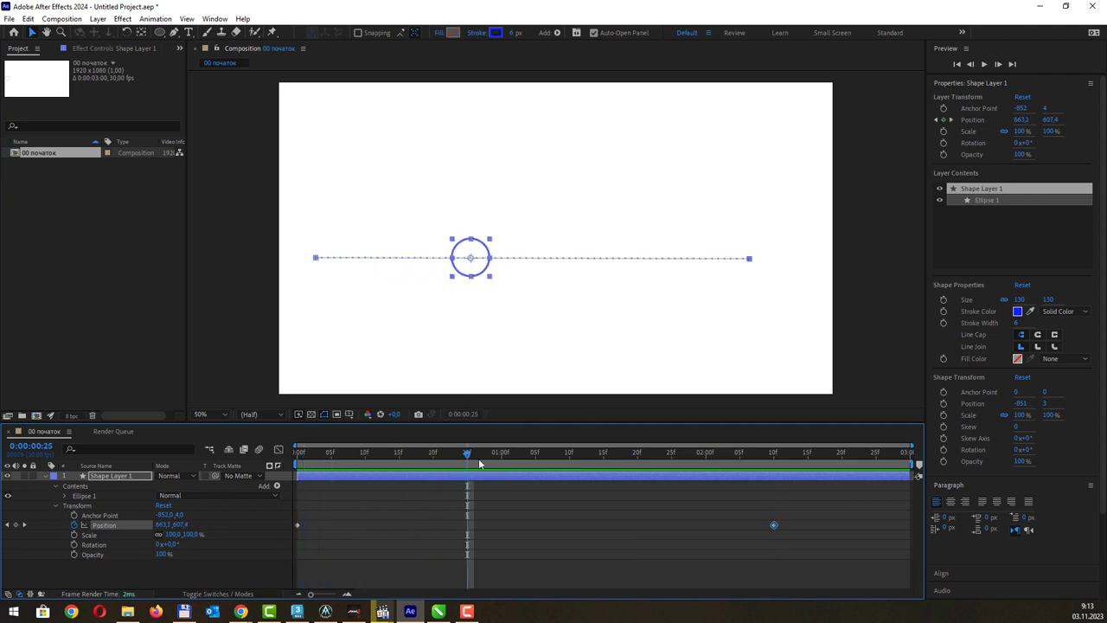
pyautogui.moveTo(463, 453)
pyautogui.mouseDown()
pyautogui.moveTo(765, 459)
pyautogui.moveTo(310, 451)
pyautogui.mouseUp()
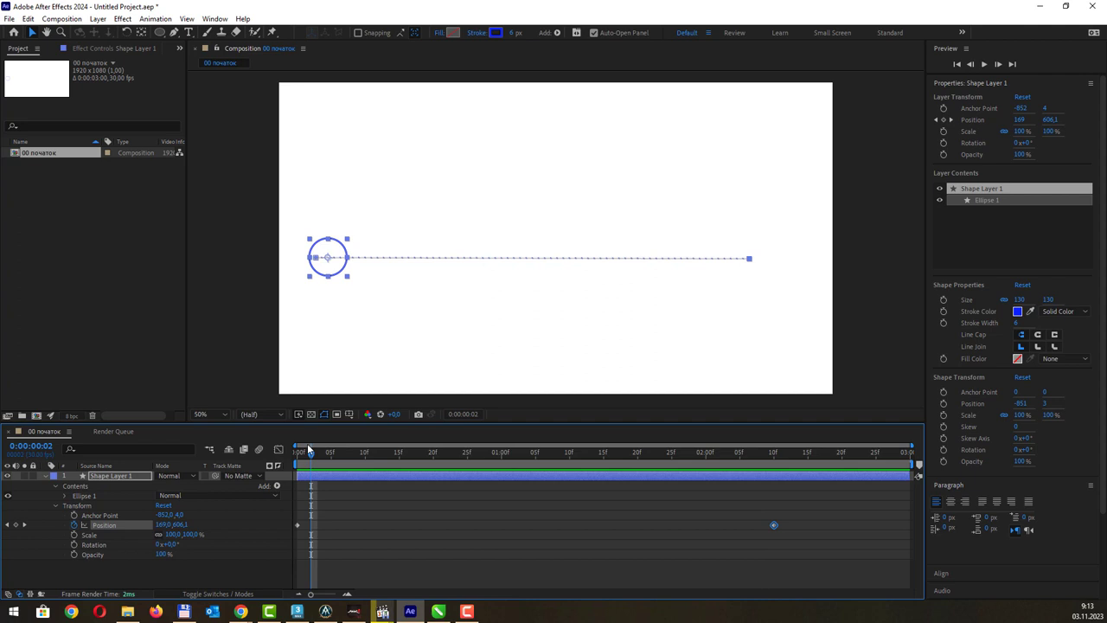
pyautogui.click(222, 20)
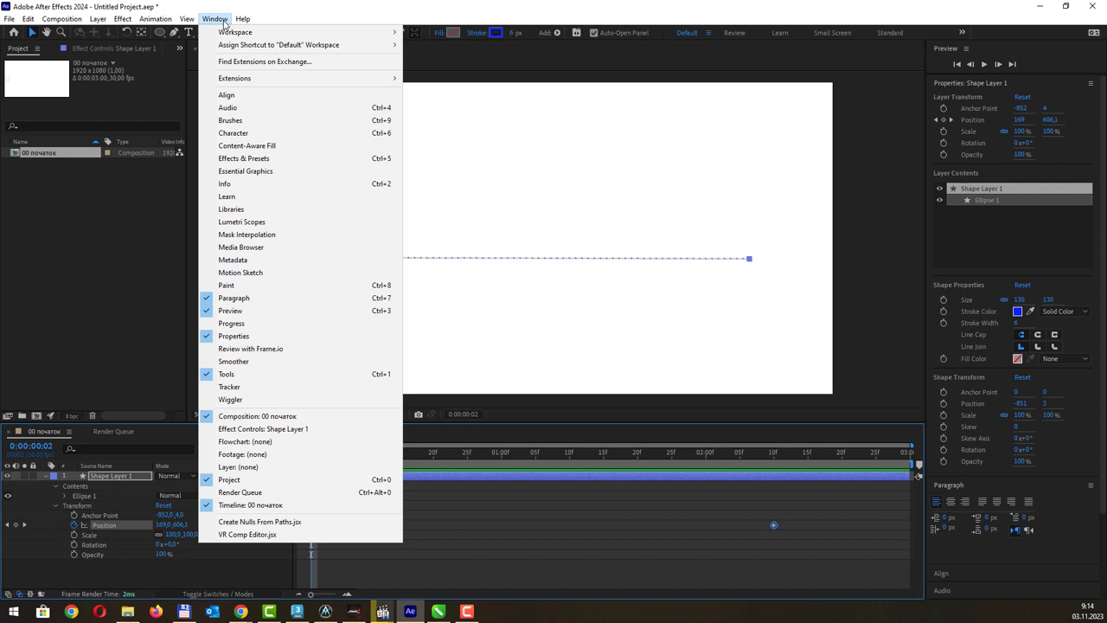
# Step: Search Effects & Presets for 'ech' and drag Echo onto the circle's Shape Layer 1
pyautogui.click(283, 161)
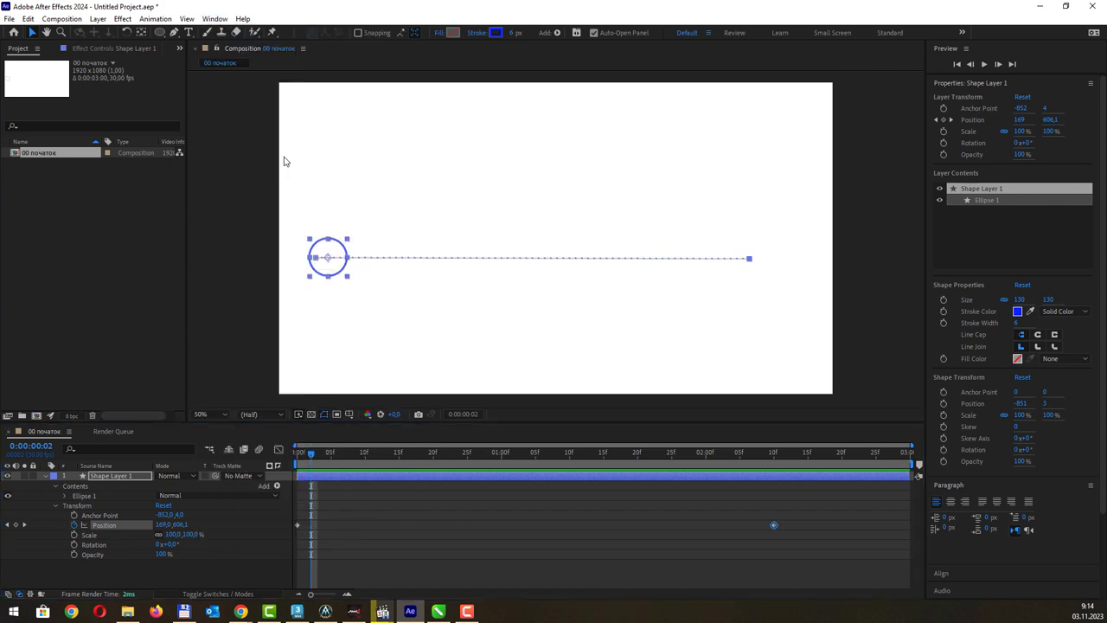
pyautogui.scroll(-2, 1025, 386)
pyautogui.scroll(-2, 1025, 386)
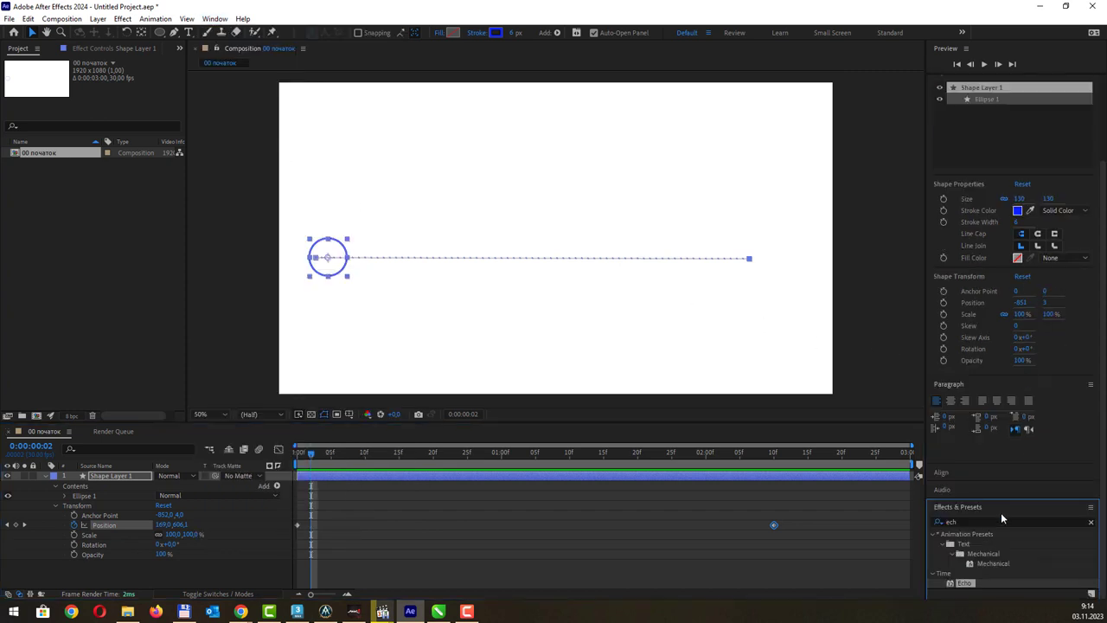
pyautogui.click(1091, 522)
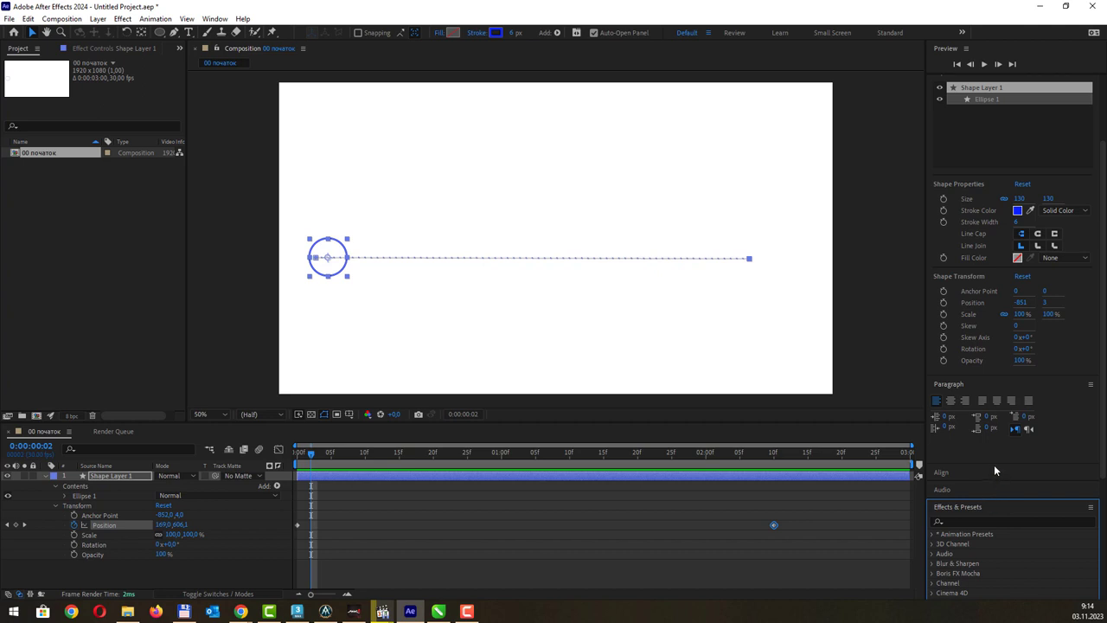
pyautogui.click(995, 384)
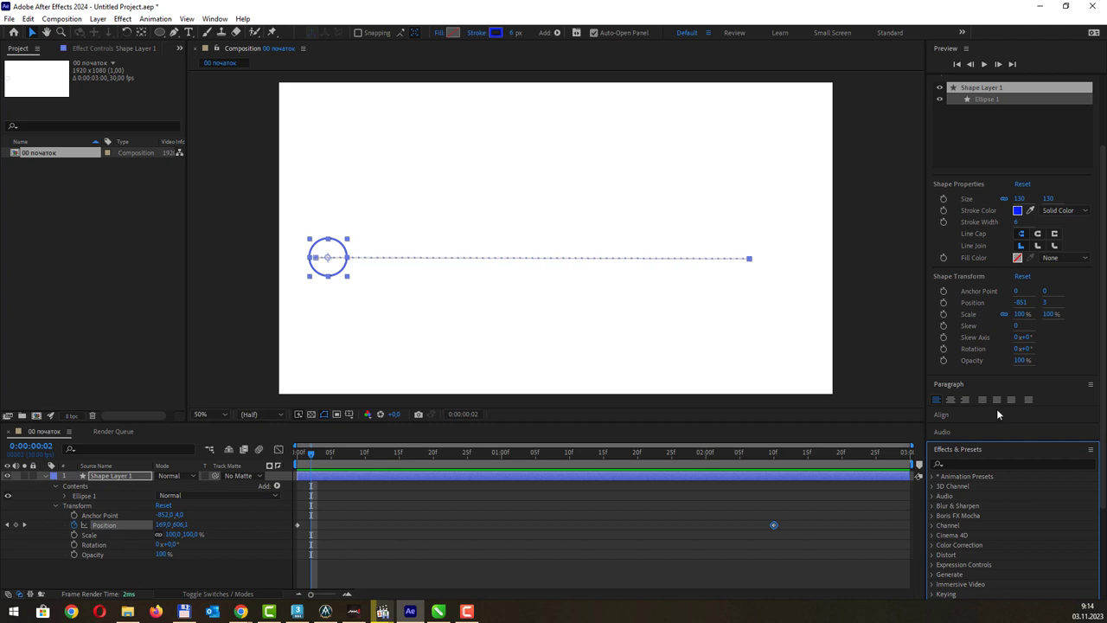
pyautogui.click(977, 465)
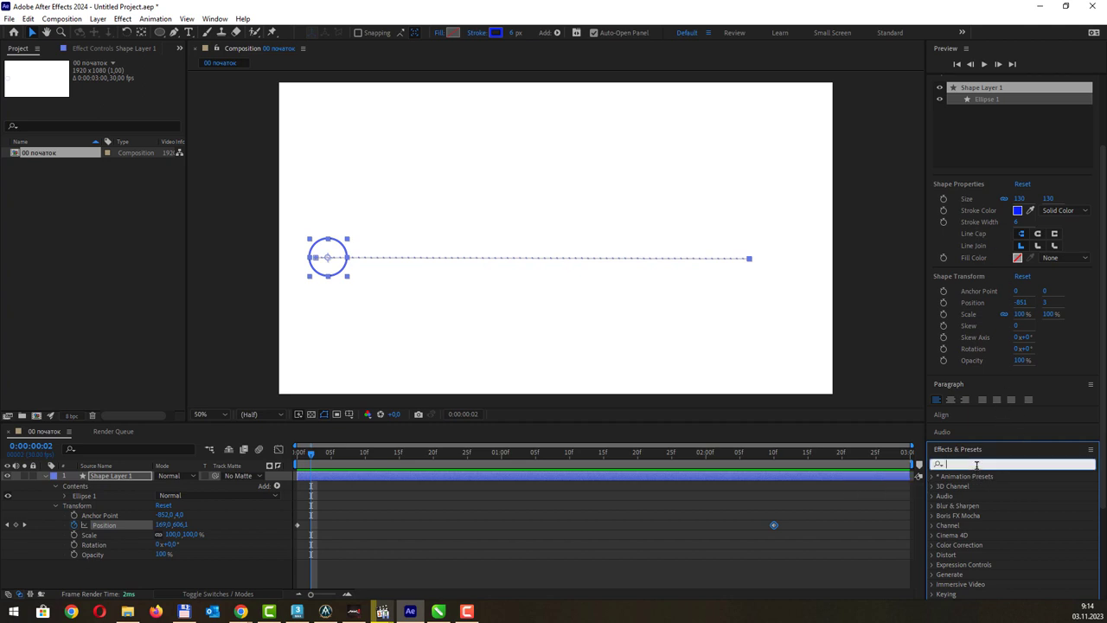
pyautogui.write('ech')
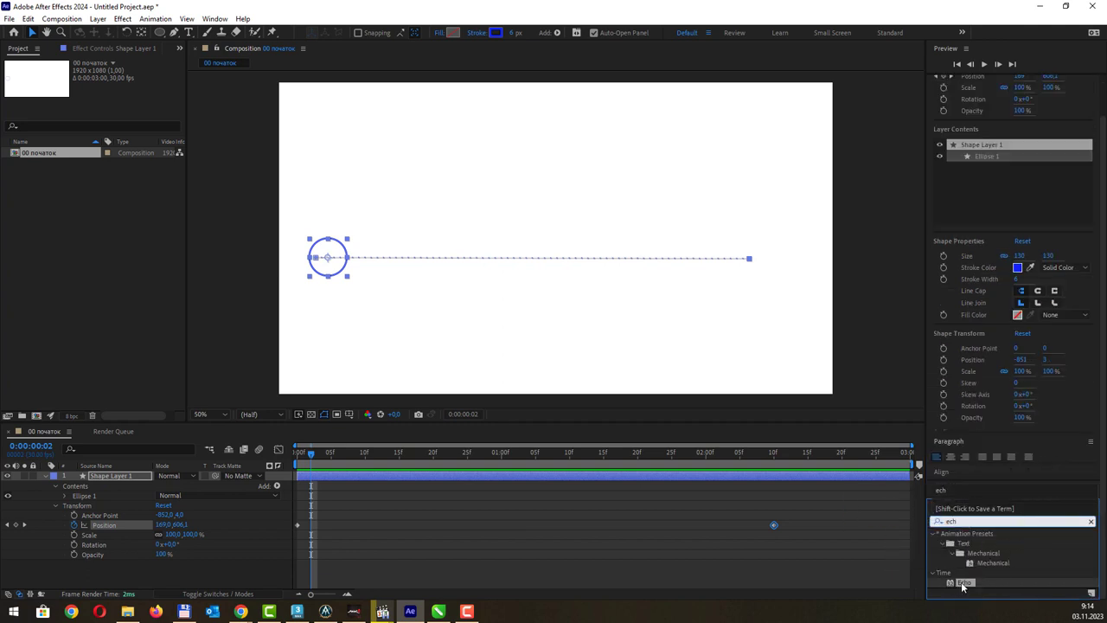
pyautogui.moveTo(963, 586); pyautogui.dragTo(344, 252)
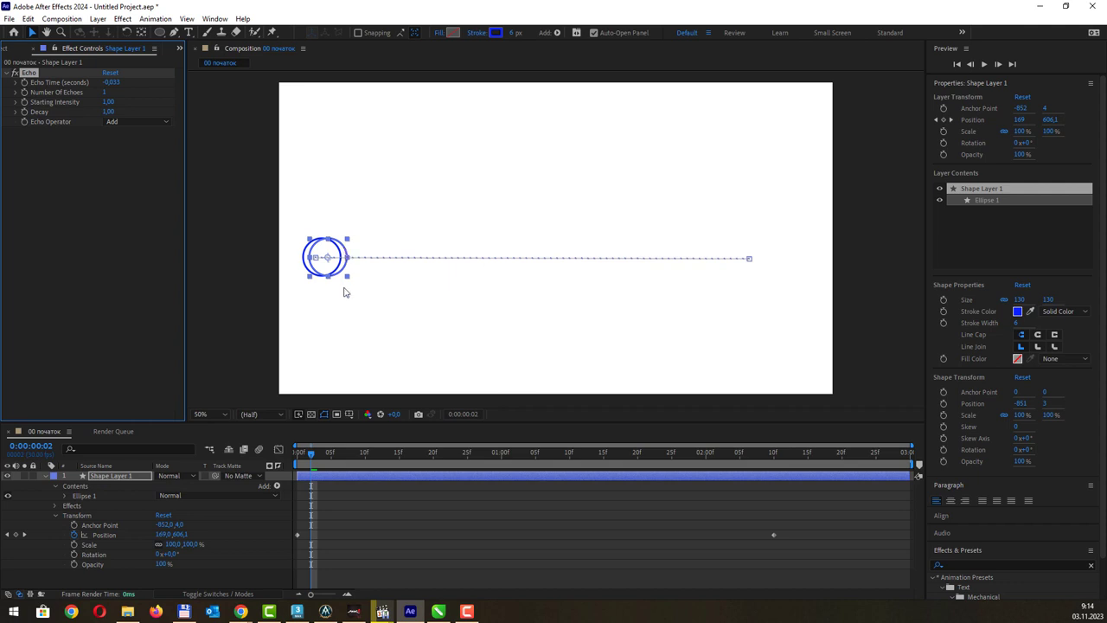
# Step: Scrub the timeline to preview the echo trail, then set Echo Time to 0
pyautogui.click(317, 459)
pyautogui.moveTo(318, 458); pyautogui.dragTo(316, 460)
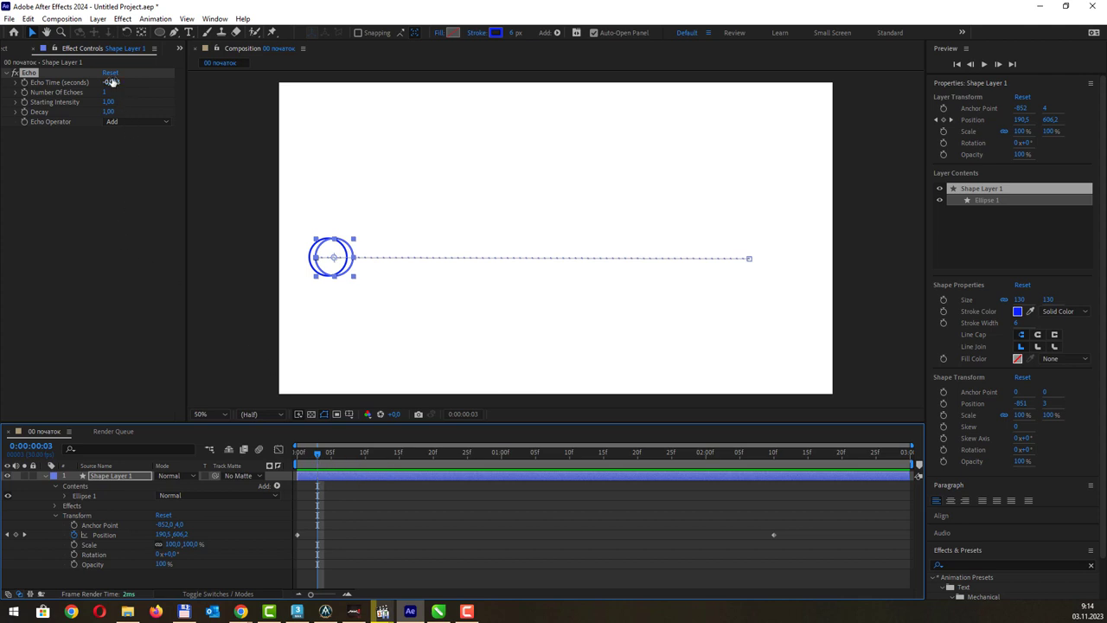
pyautogui.moveTo(118, 82); pyautogui.dragTo(112, 82)
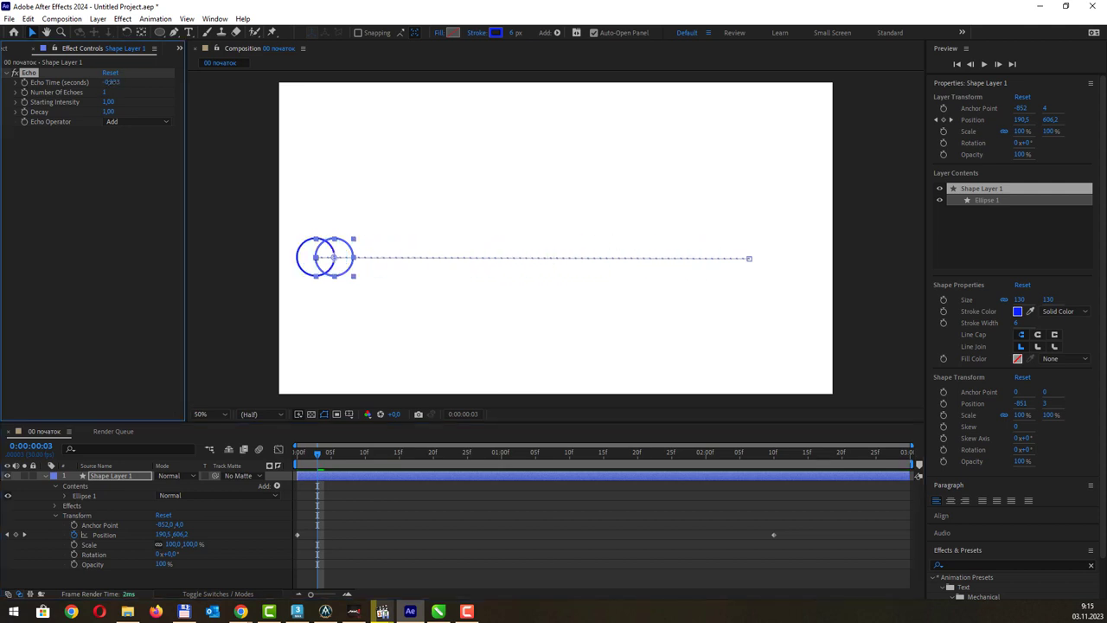
pyautogui.click(113, 82)
pyautogui.write('0')
pyautogui.press('Return')
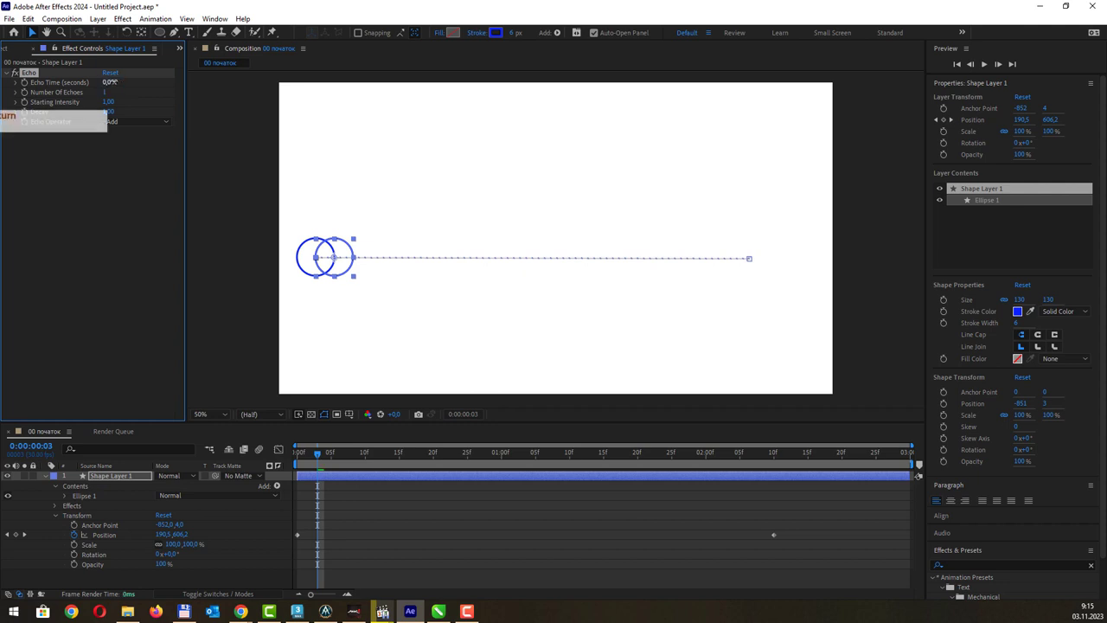
# Step: Change Echo Time to 1/30, then settle it at -0,033 seconds
pyautogui.click(113, 82)
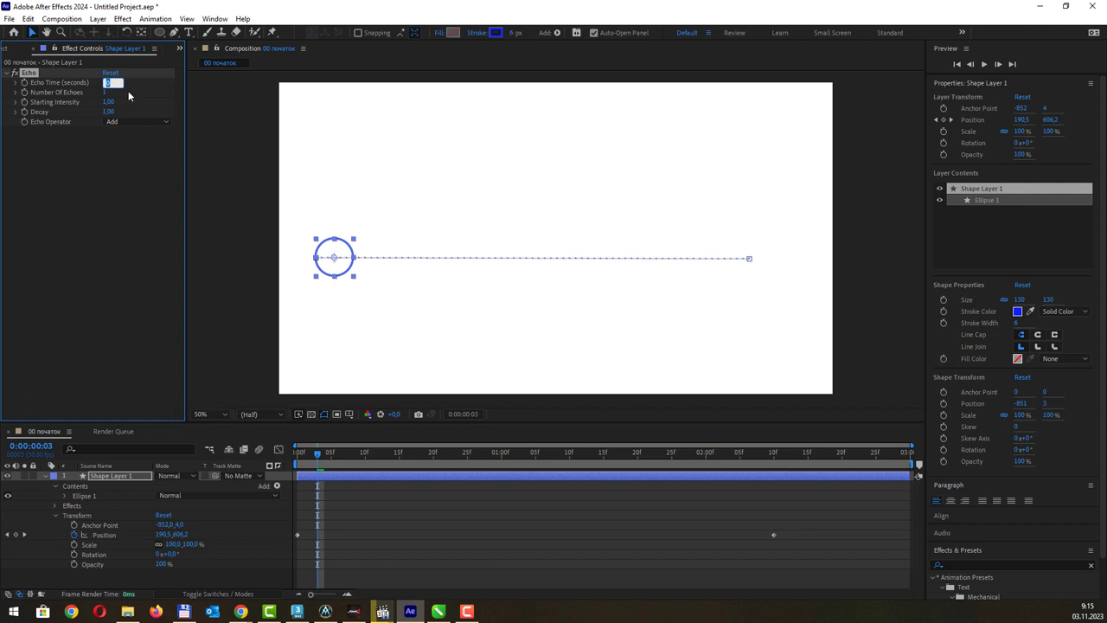
pyautogui.write('1')
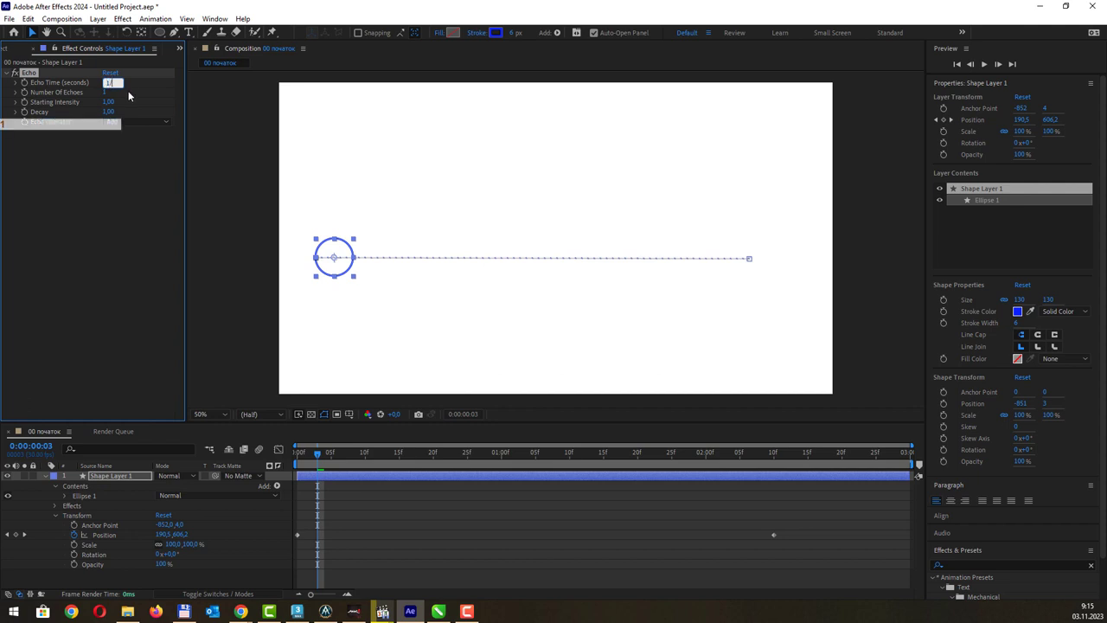
pyautogui.write('/30')
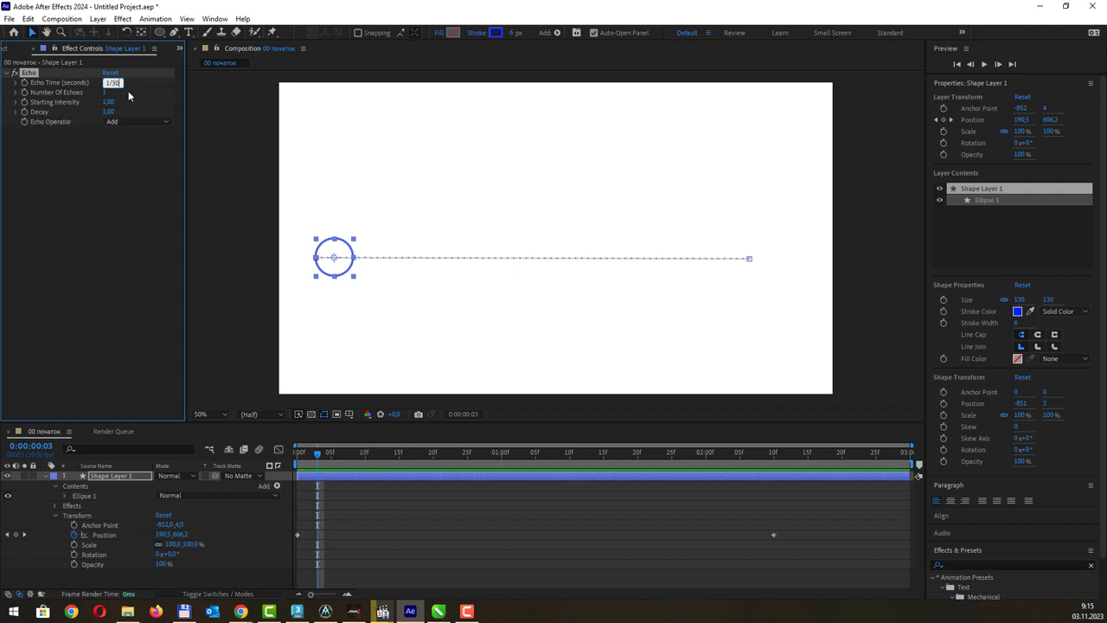
pyautogui.press('Return')
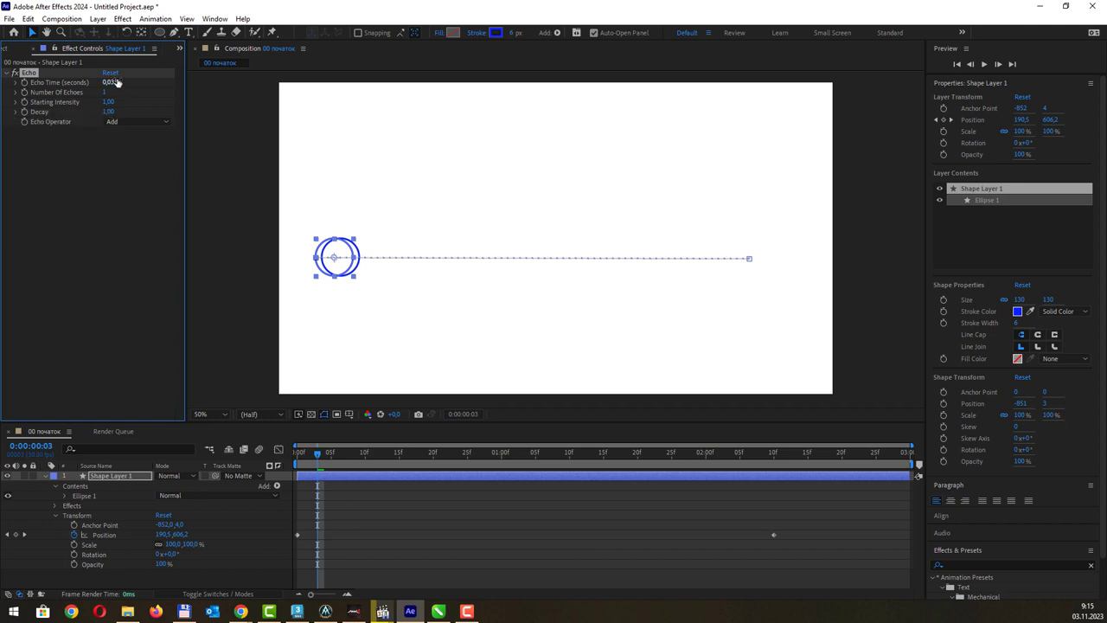
pyautogui.click(121, 81)
pyautogui.write('-0,033')
pyautogui.press('Return')
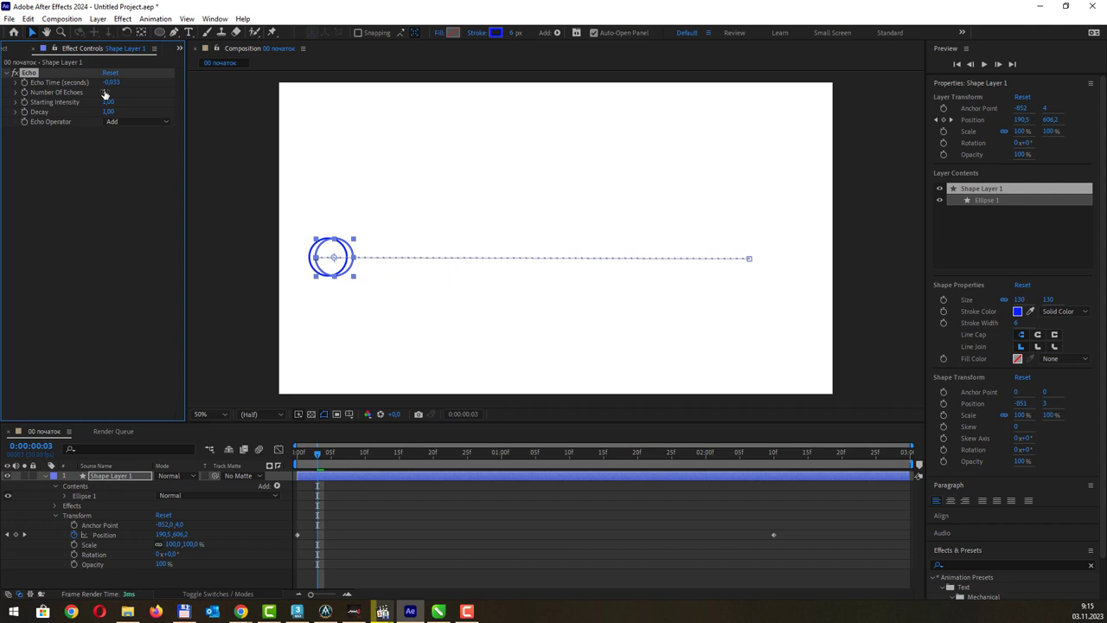
pyautogui.click(105, 93)
# Step: Raise Number Of Echoes from 1 to 9 and preview the trail at an earlier frame
pyautogui.click(93, 93)
pyautogui.moveTo(107, 92); pyautogui.dragTo(111, 93)
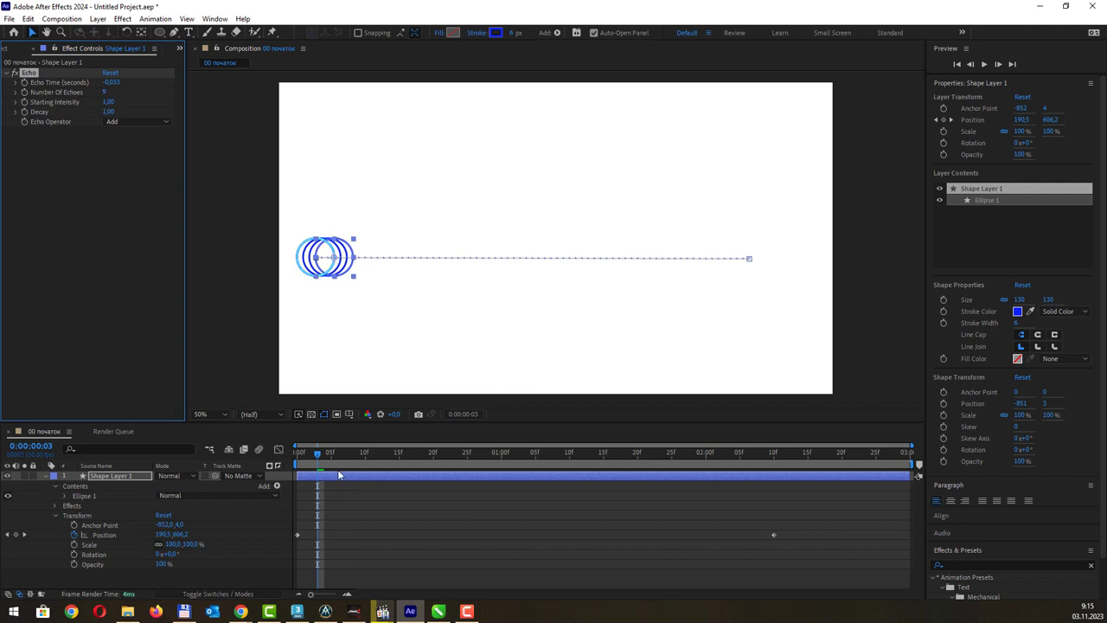
pyautogui.moveTo(315, 453)
pyautogui.mouseDown()
pyautogui.moveTo(304, 451)
pyautogui.moveTo(671, 474)
pyautogui.moveTo(521, 479)
pyautogui.mouseUp()
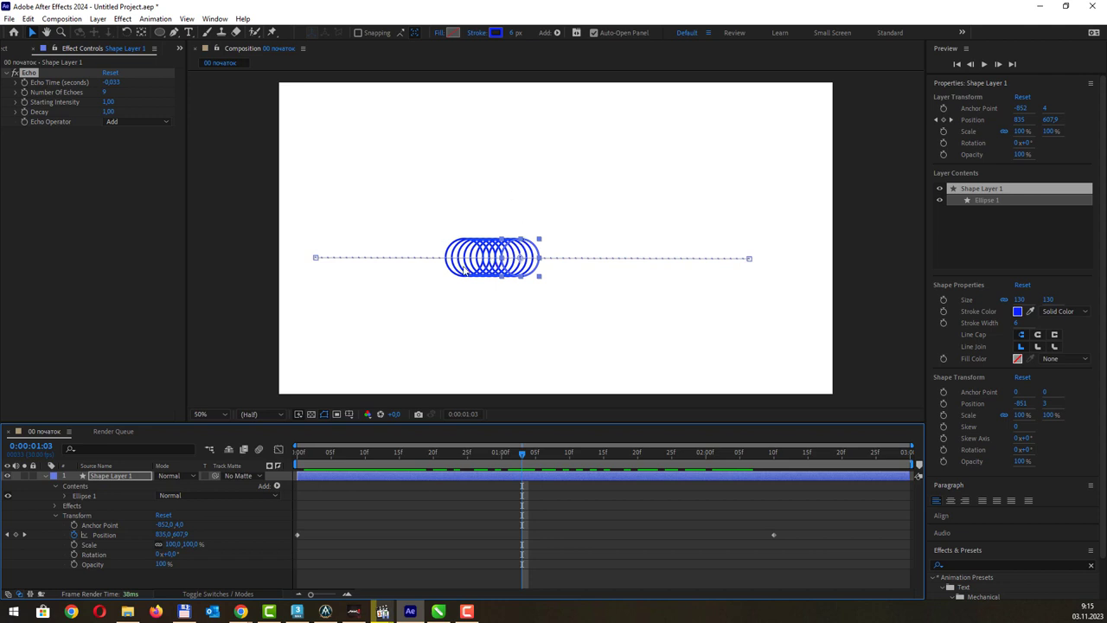
# Step: Set Decay to 0,92, then drag it down to about 0,76
pyautogui.click(105, 113)
pyautogui.write('0,92')
pyautogui.press('Return')
pyautogui.moveTo(100, 112); pyautogui.dragTo(93, 112)
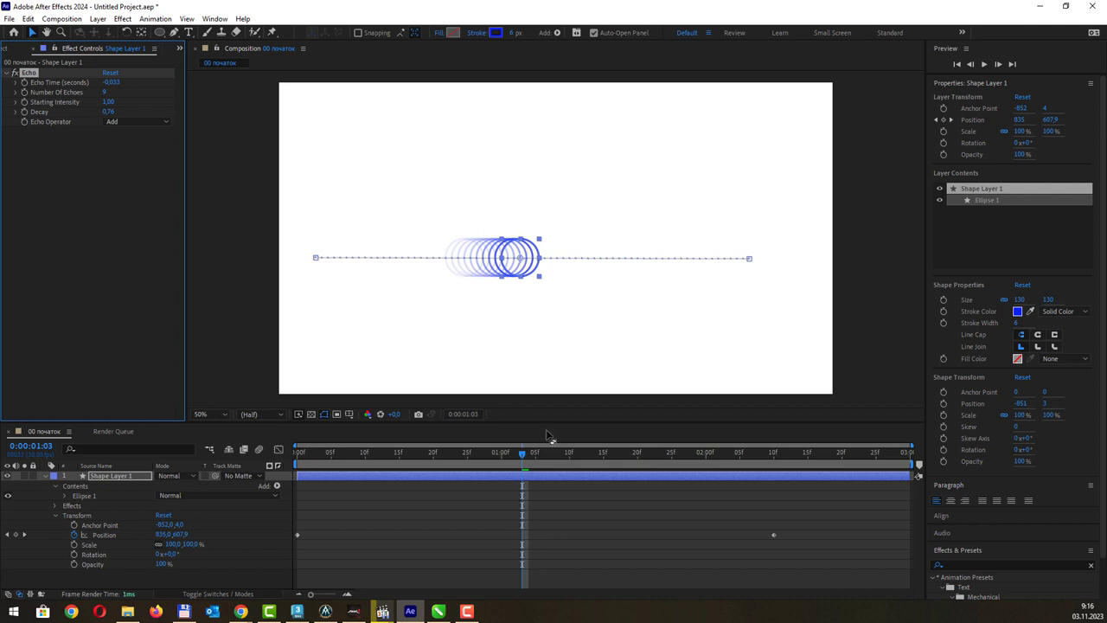
pyautogui.moveTo(522, 454); pyautogui.dragTo(305, 460)
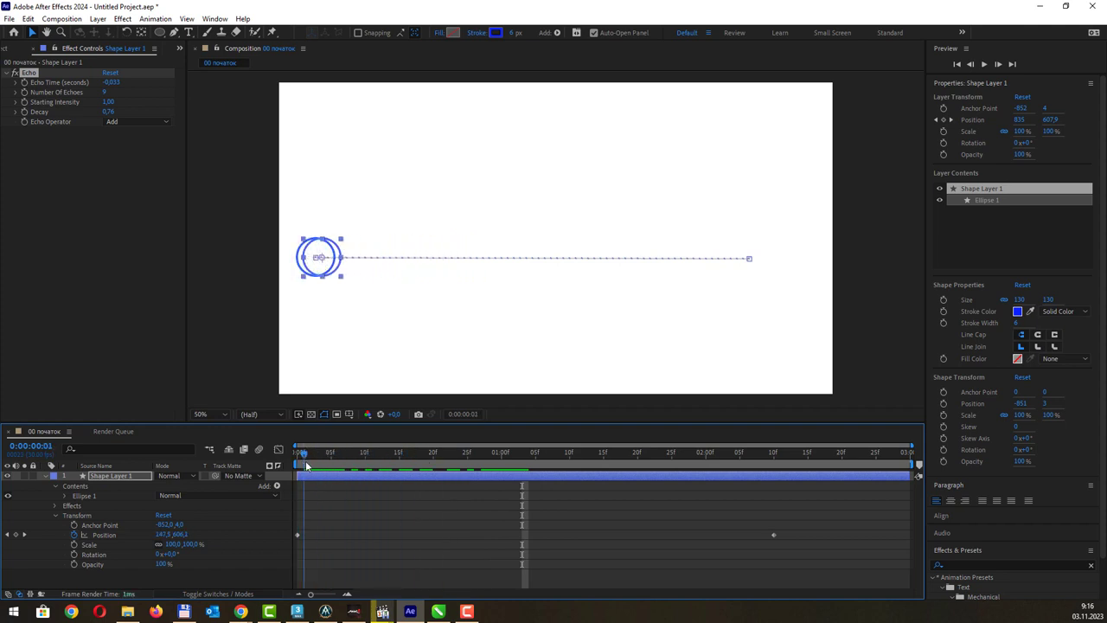
pyautogui.press('space')
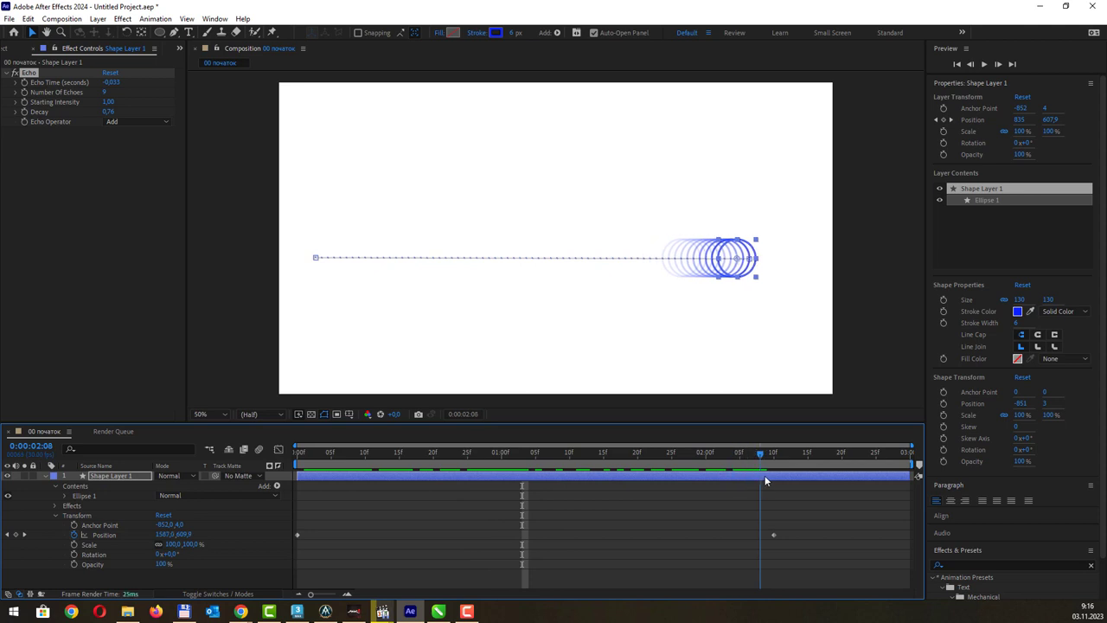
pyautogui.moveTo(769, 475); pyautogui.dragTo(459, 468)
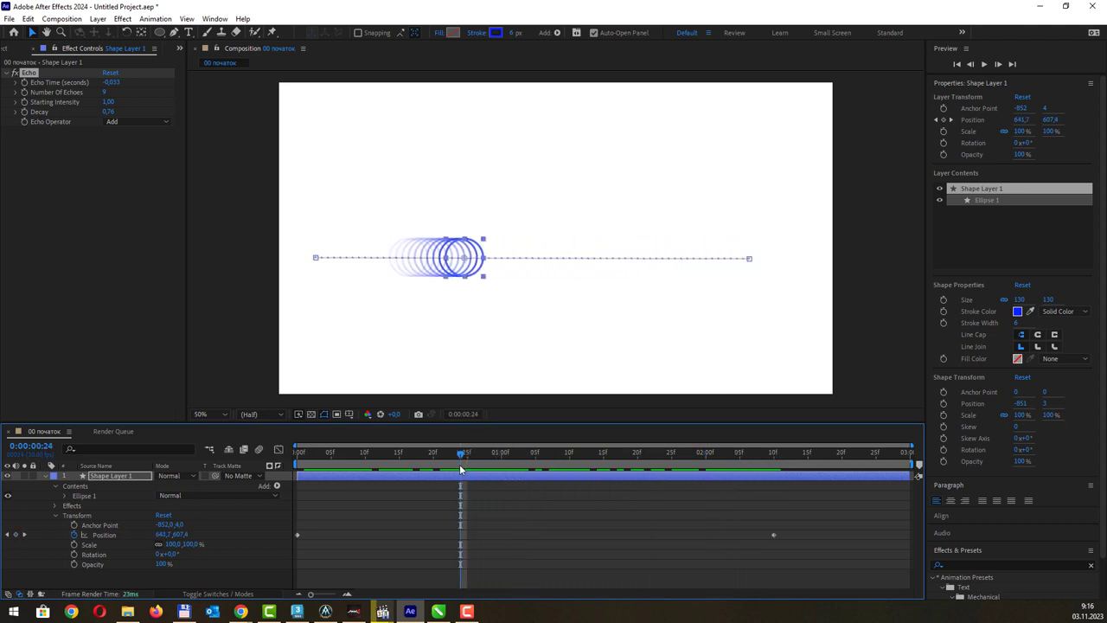
pyautogui.moveTo(460, 456)
pyautogui.mouseDown()
pyautogui.moveTo(331, 458)
pyautogui.moveTo(521, 460)
pyautogui.mouseUp()
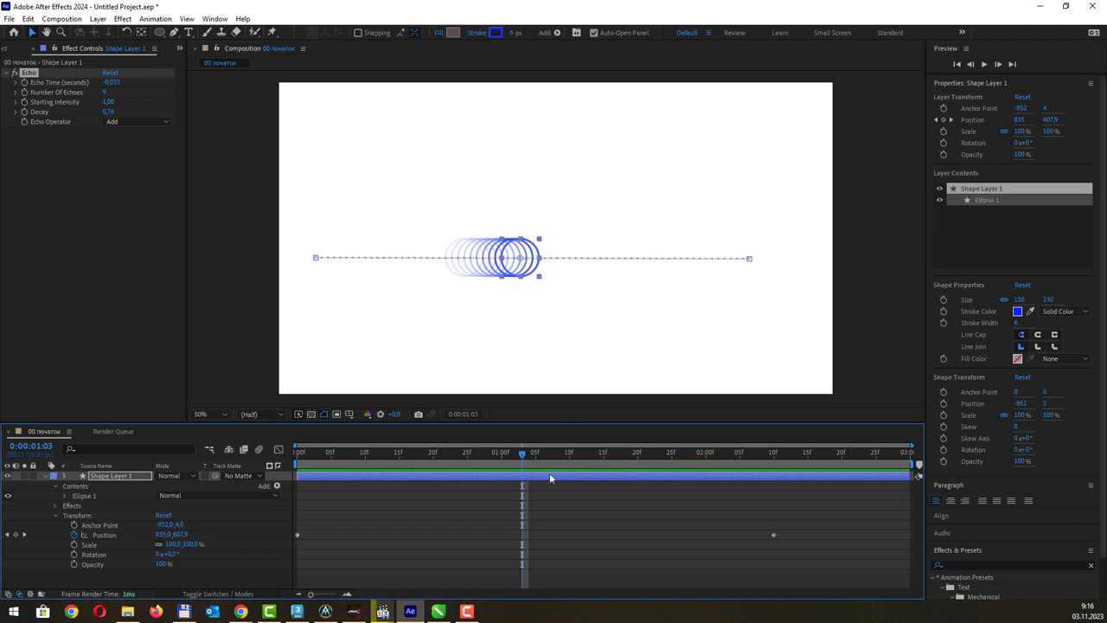
pyautogui.moveTo(525, 452); pyautogui.dragTo(625, 451)
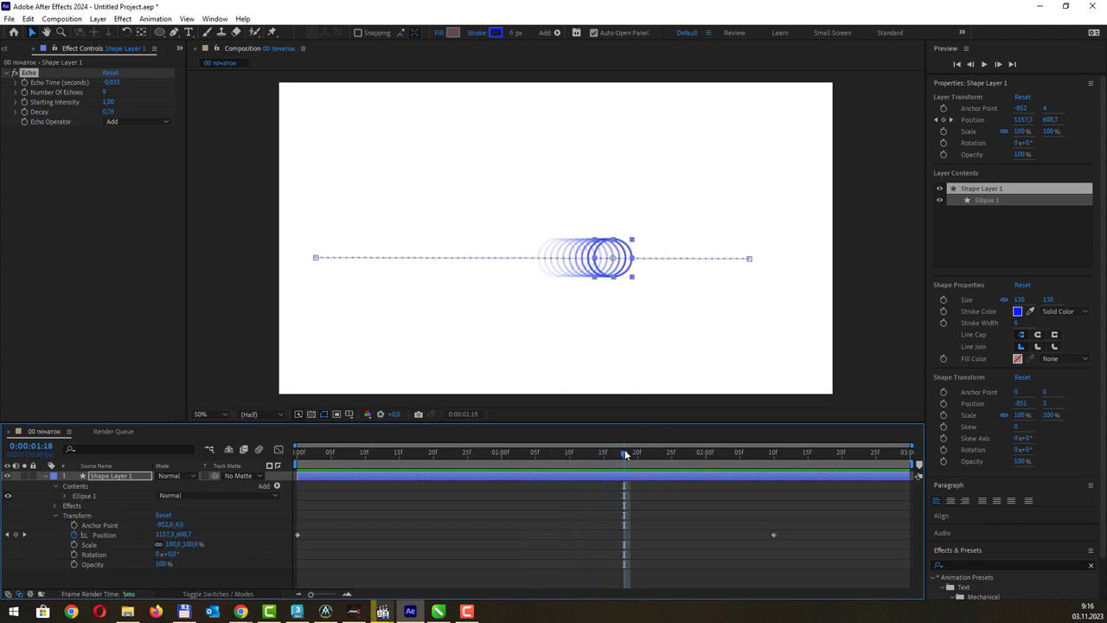
pyautogui.moveTo(624, 449); pyautogui.dragTo(629, 452)
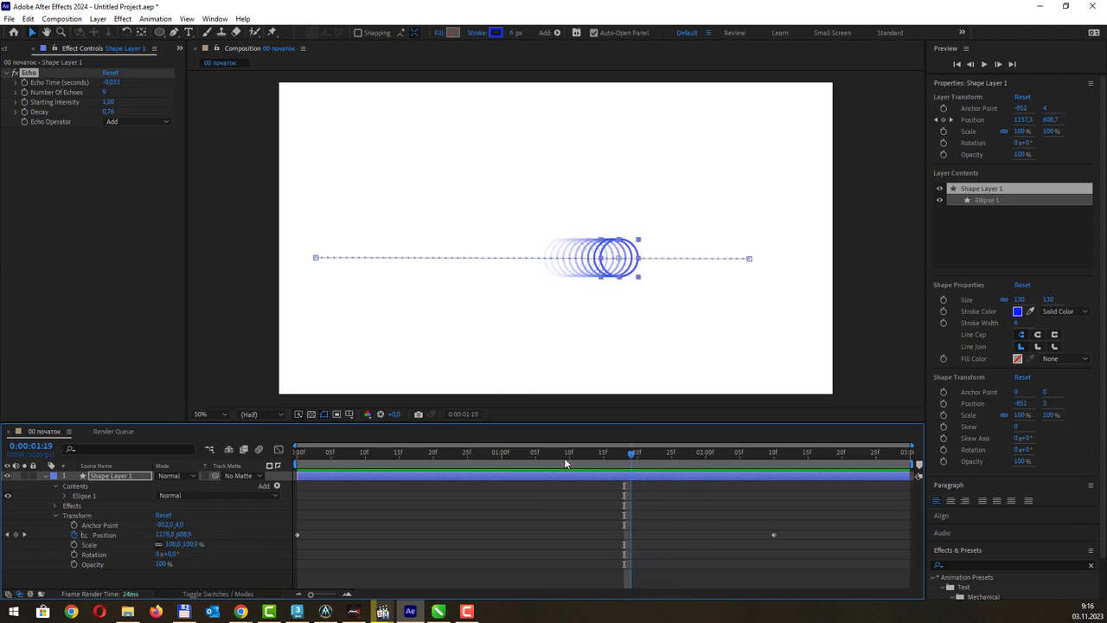
pyautogui.moveTo(564, 464); pyautogui.dragTo(432, 460)
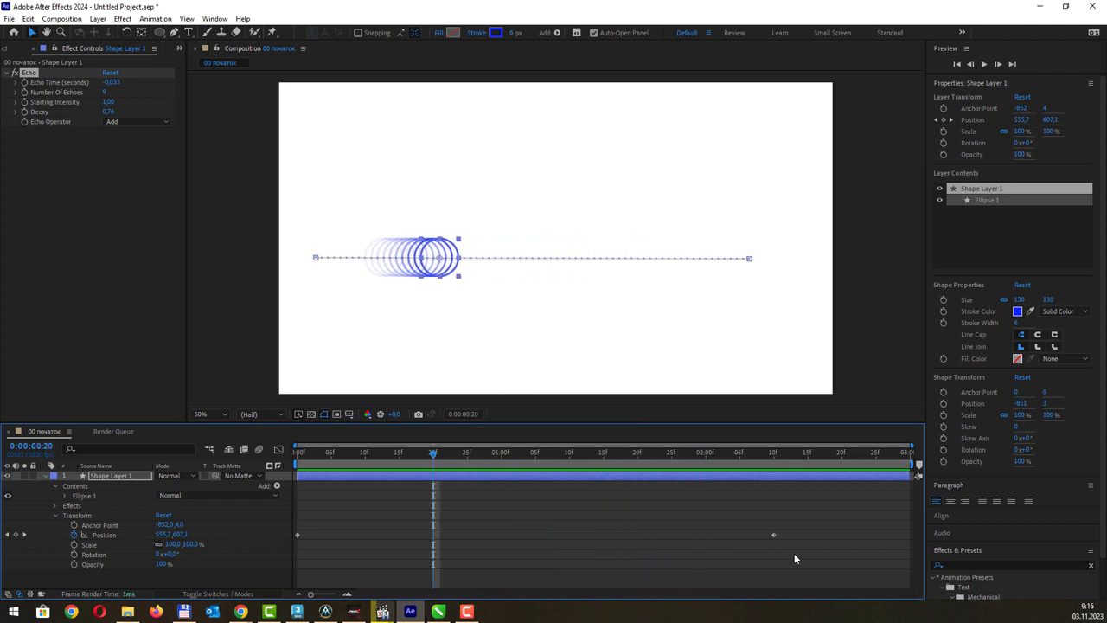
pyautogui.moveTo(795, 553); pyautogui.dragTo(294, 506)
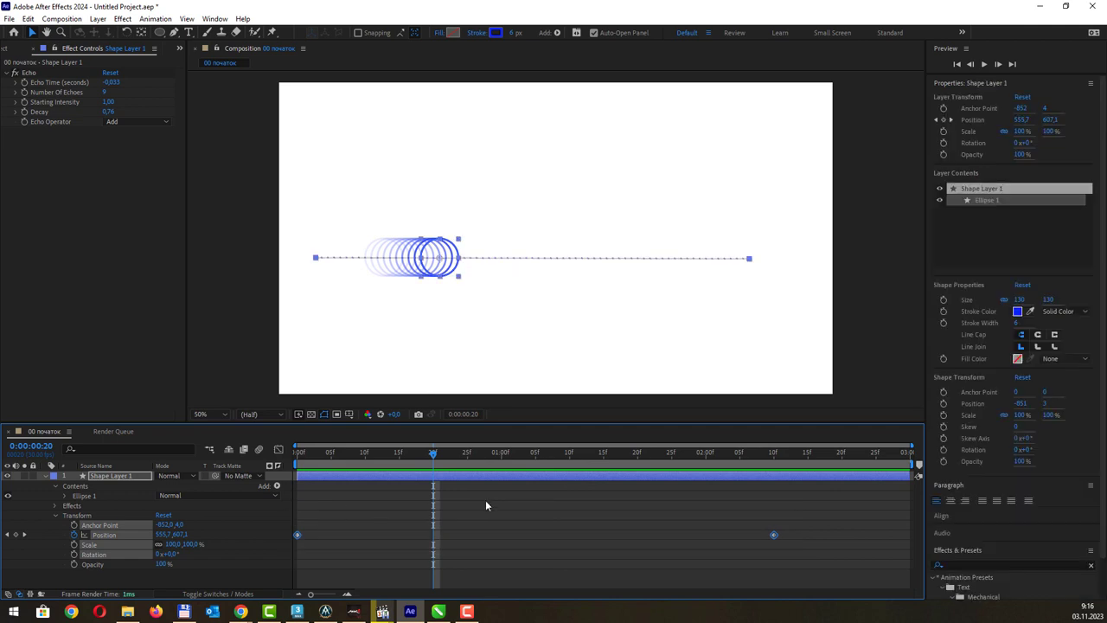
# Step: Scrub the motion, apply Easy Ease (F9) to the Position keyframes, and reselect both keyframes
pyautogui.moveTo(382, 453); pyautogui.dragTo(462, 462)
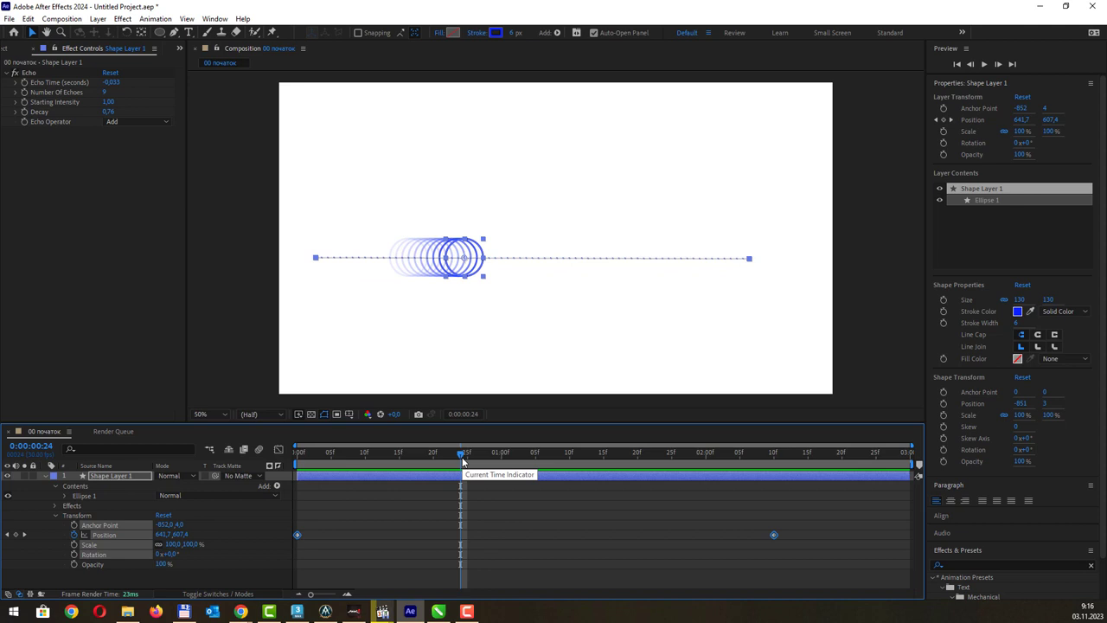
pyautogui.press('F9')
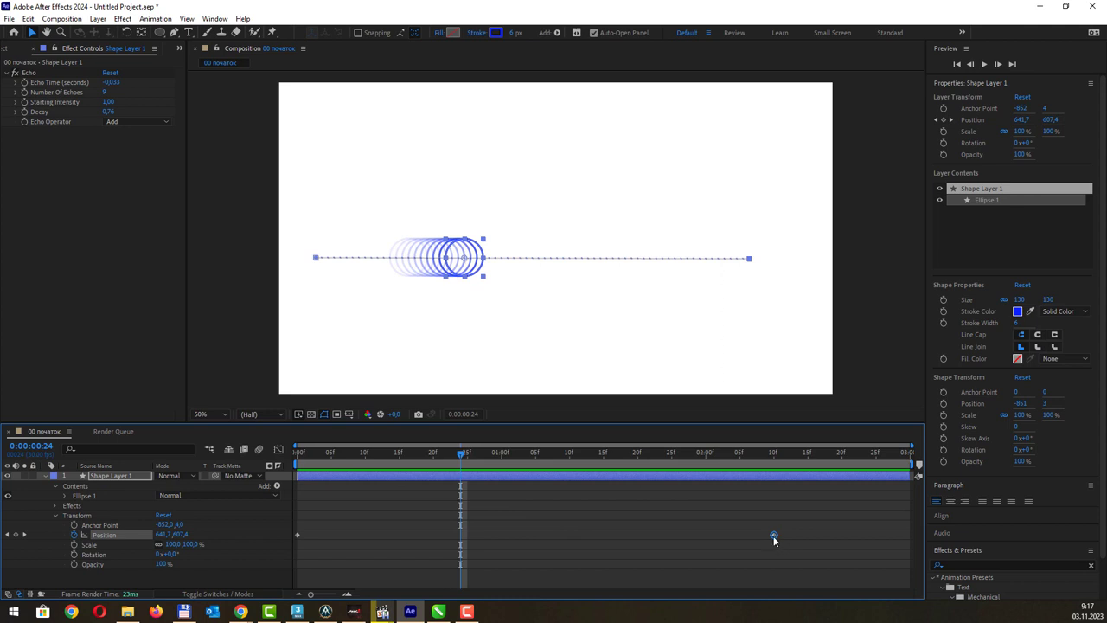
pyautogui.rightClick(774, 536)
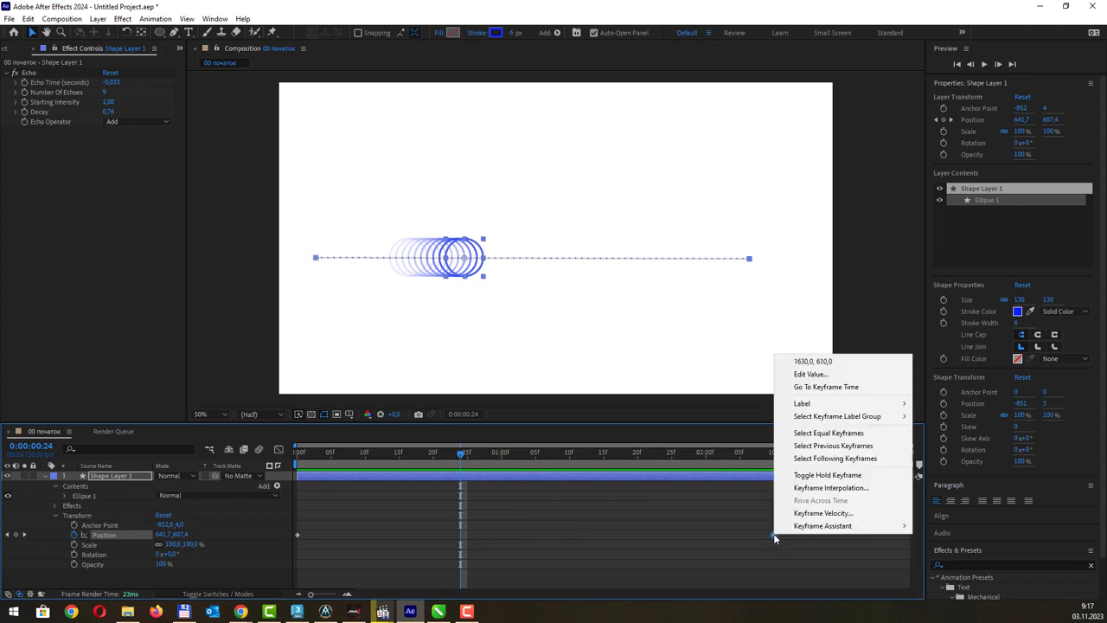
pyautogui.press('Escape')
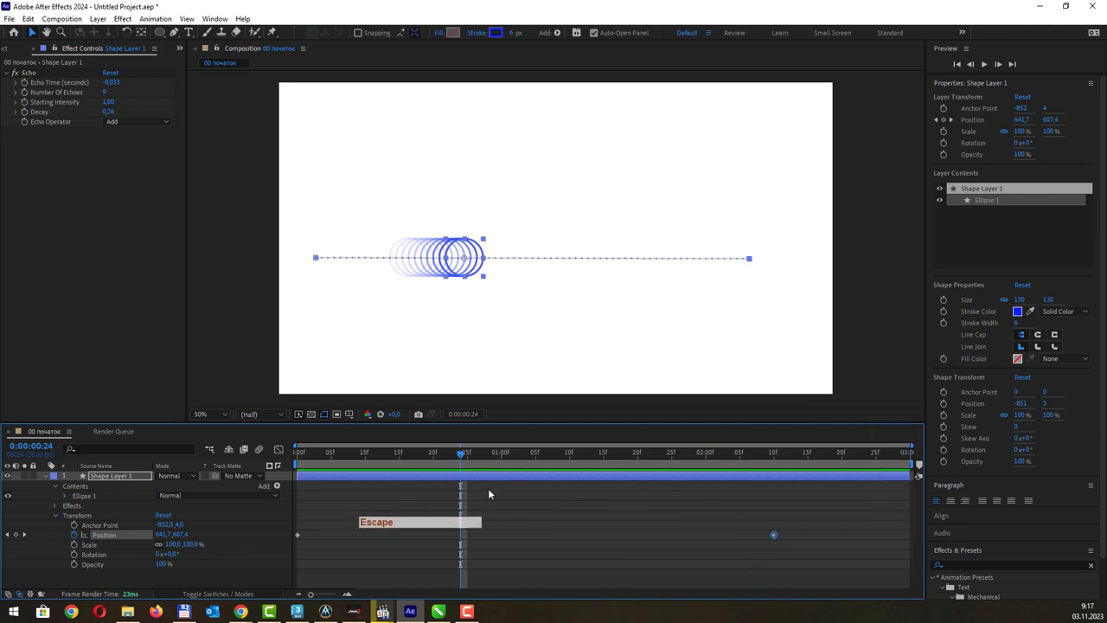
pyautogui.moveTo(776, 550); pyautogui.dragTo(295, 517)
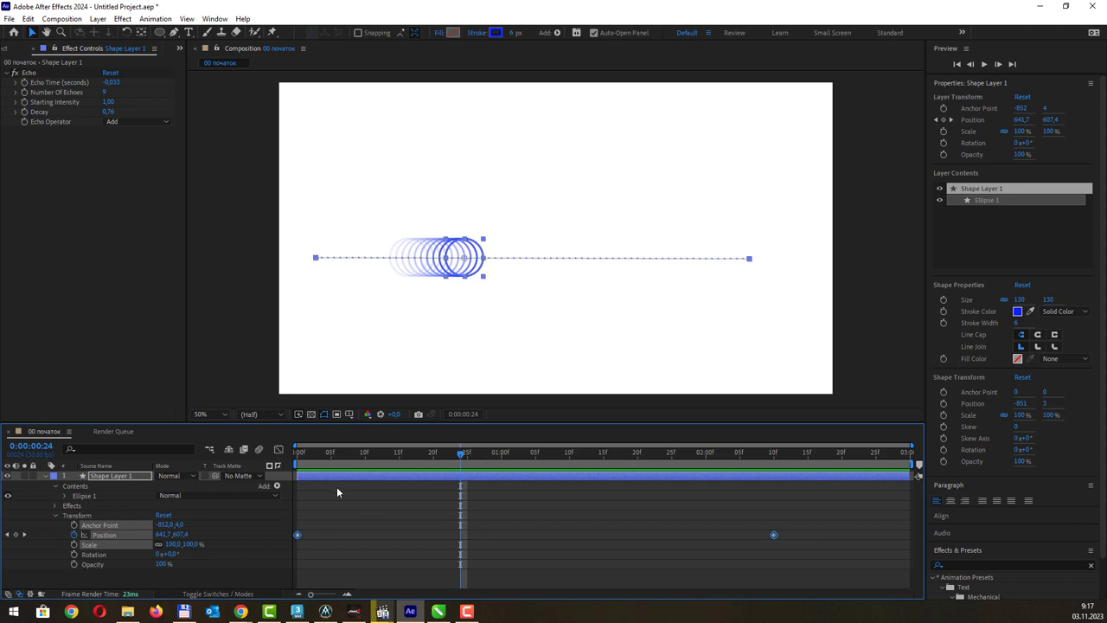
# Step: In the Graph Editor's speed graph, apply Easy Ease to both Position keyframes, then return to layer view
pyautogui.click(278, 451)
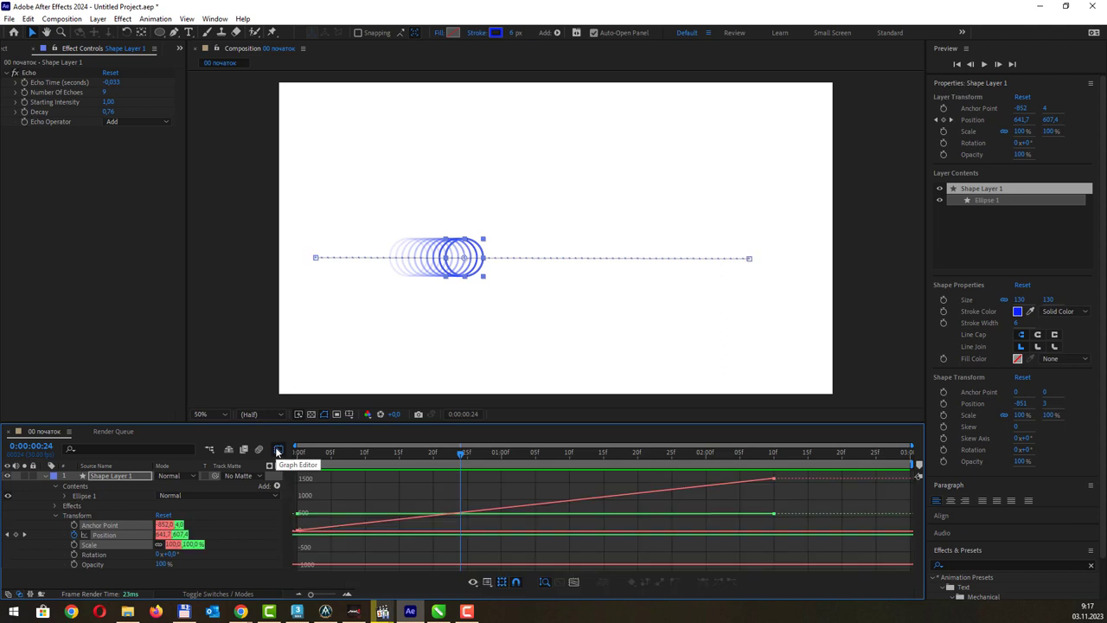
pyautogui.rightClick(539, 487)
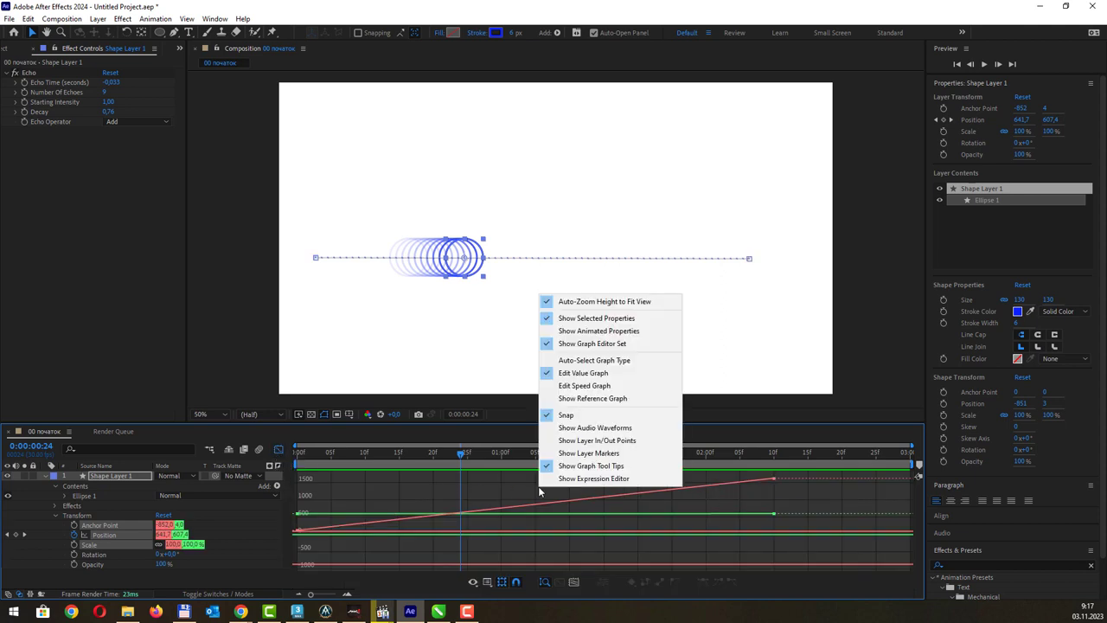
pyautogui.click(593, 387)
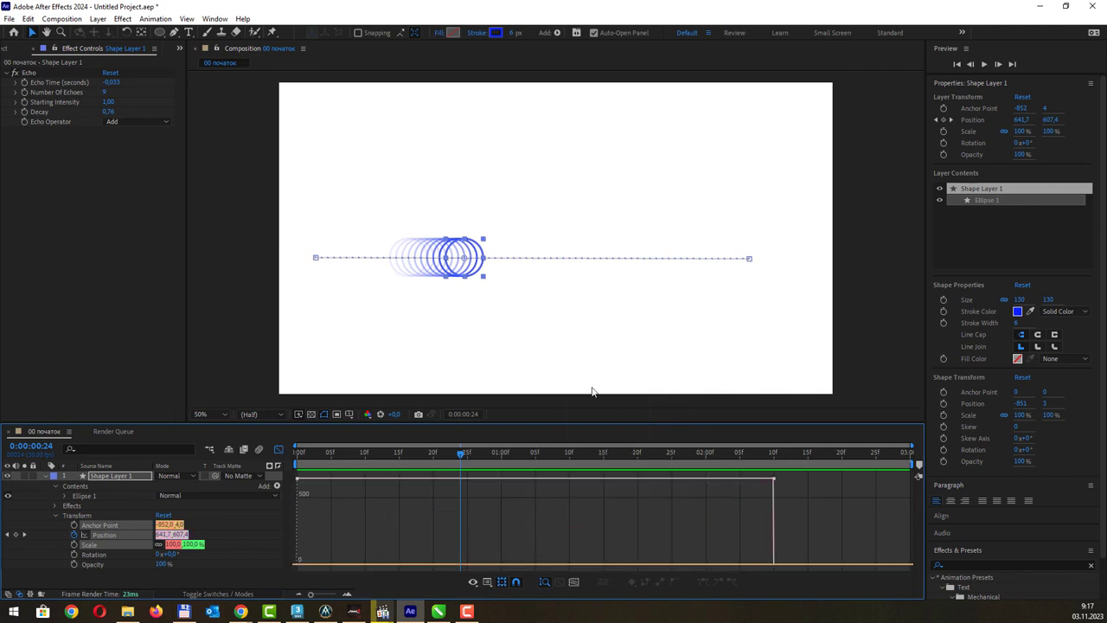
pyautogui.moveTo(797, 498); pyautogui.dragTo(286, 479)
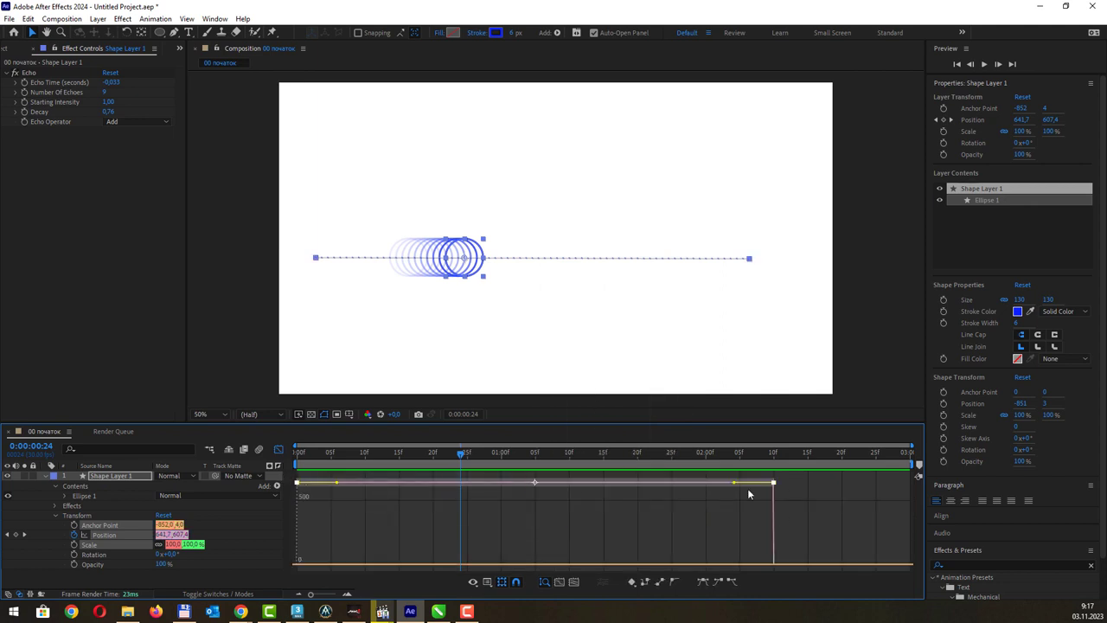
pyautogui.click(703, 583)
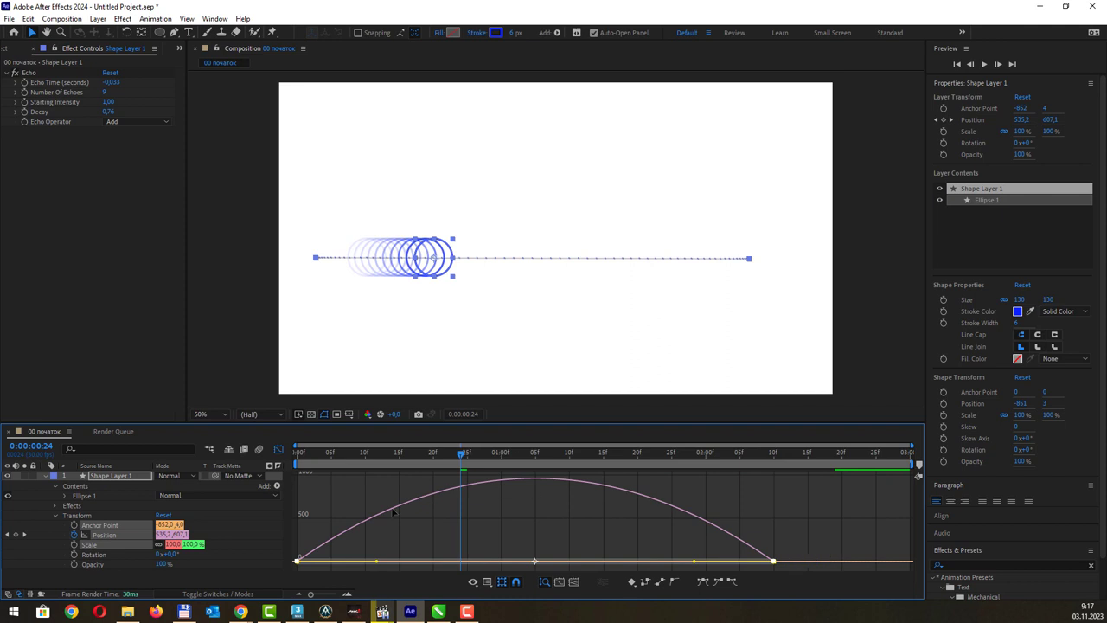
pyautogui.click(278, 450)
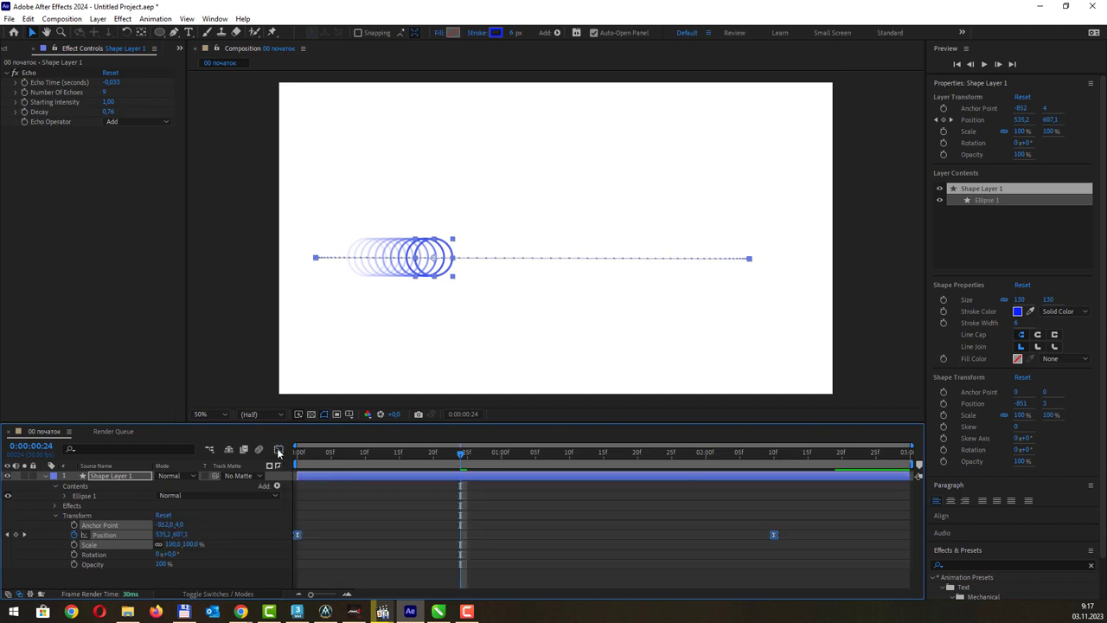
pyautogui.click(774, 534)
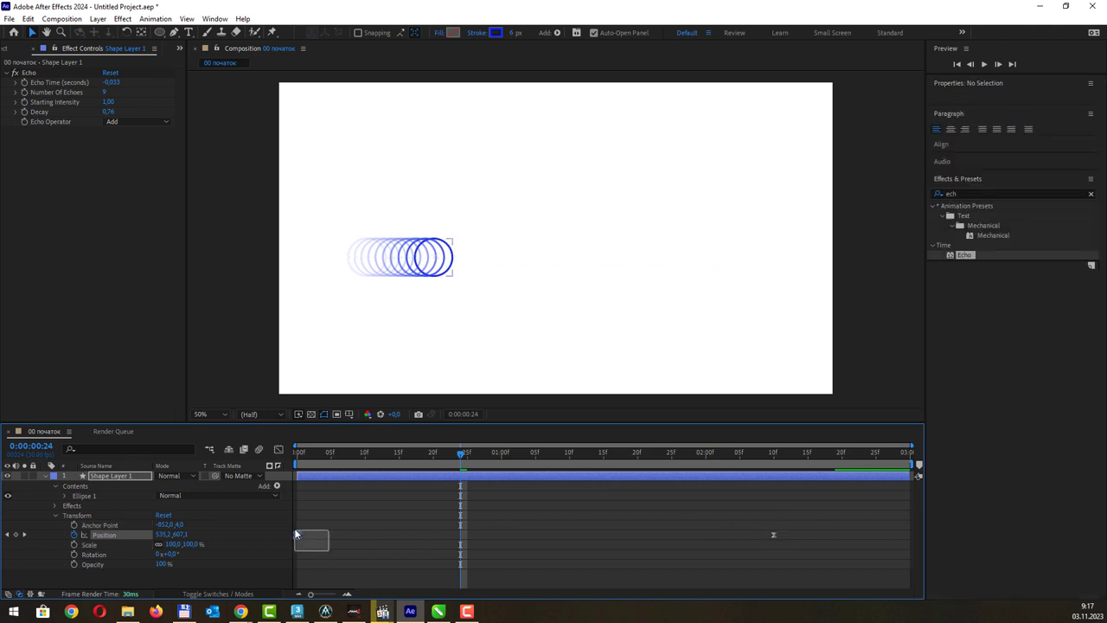
pyautogui.moveTo(322, 552); pyautogui.dragTo(292, 528)
pyautogui.click(761, 536)
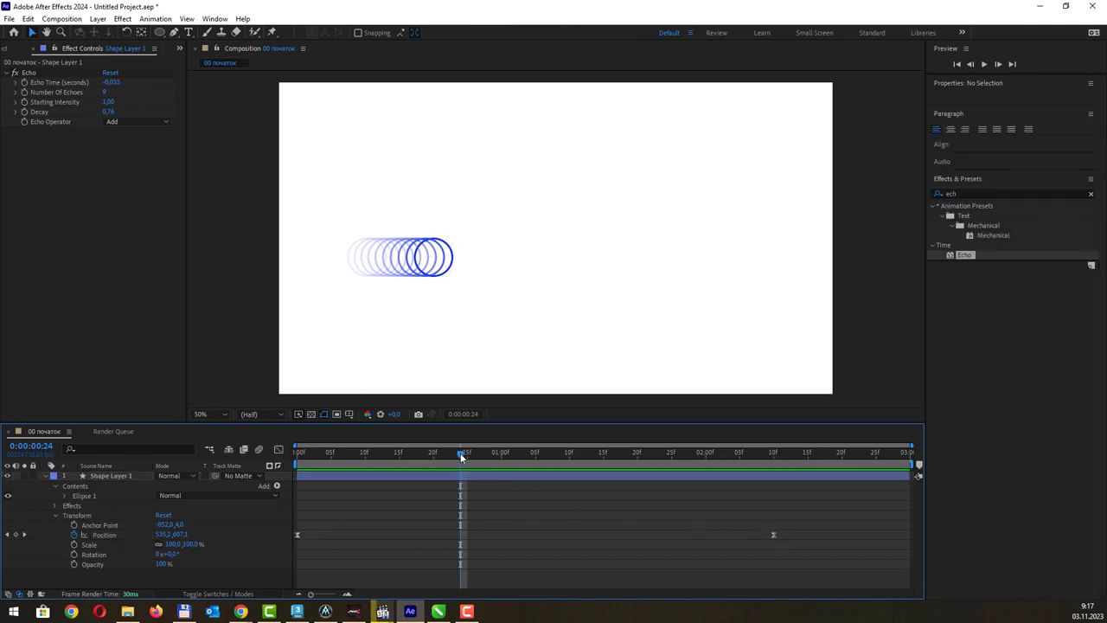
pyautogui.moveTo(460, 452)
pyautogui.mouseDown()
pyautogui.moveTo(303, 461)
pyautogui.moveTo(776, 488)
pyautogui.moveTo(310, 486)
pyautogui.moveTo(296, 453)
pyautogui.moveTo(351, 457)
pyautogui.mouseUp()
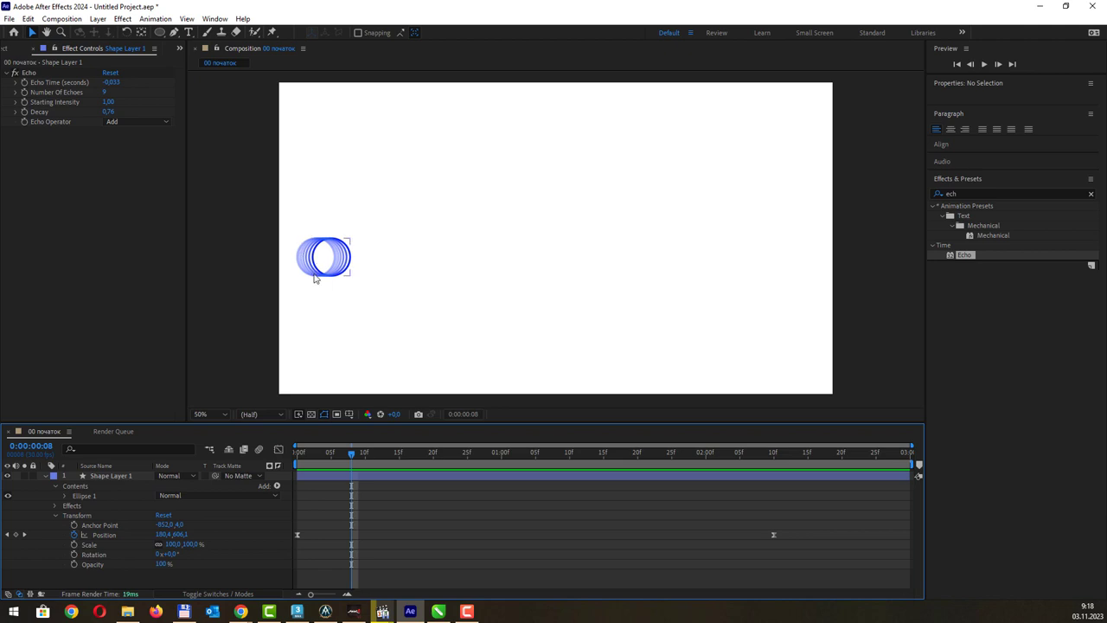
pyautogui.moveTo(353, 454); pyautogui.dragTo(521, 457)
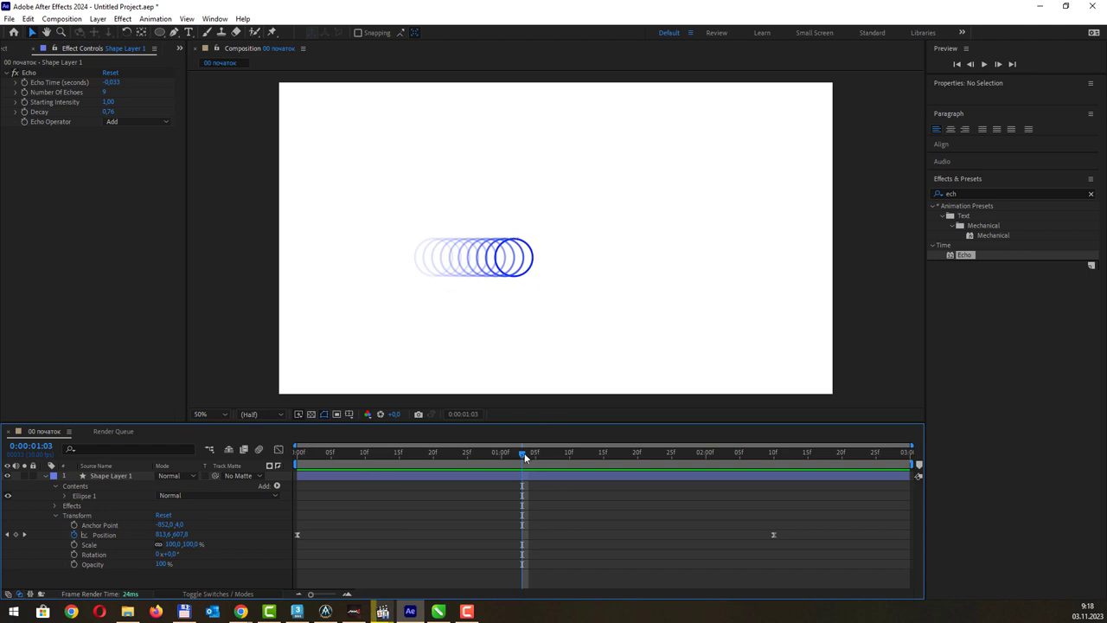
pyautogui.moveTo(524, 453); pyautogui.dragTo(753, 468)
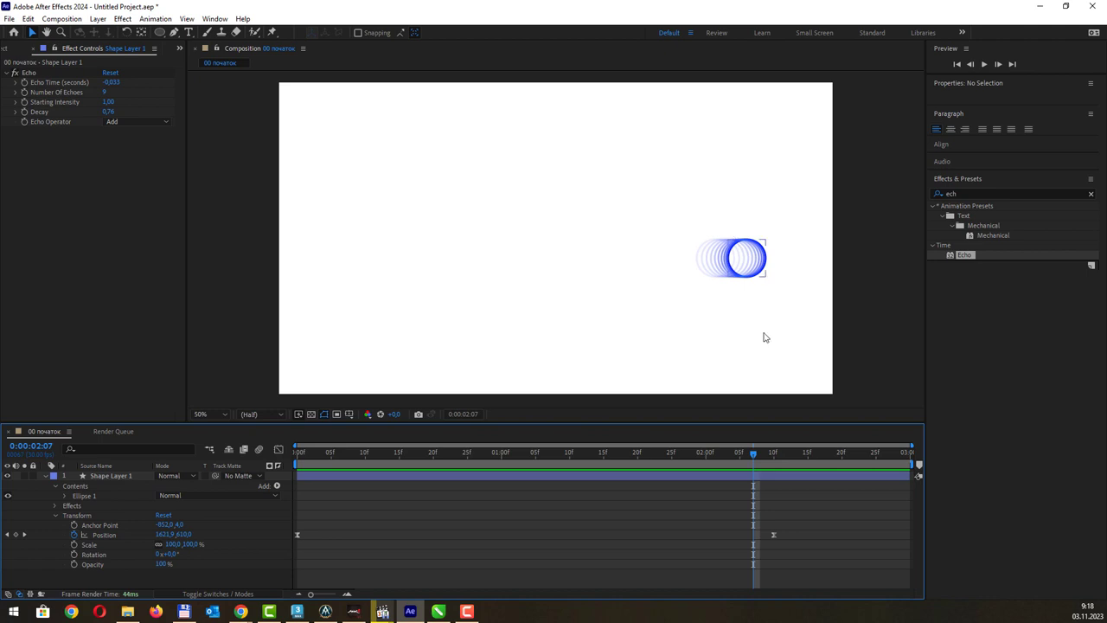
pyautogui.click(753, 455)
pyautogui.moveTo(753, 453); pyautogui.dragTo(773, 456)
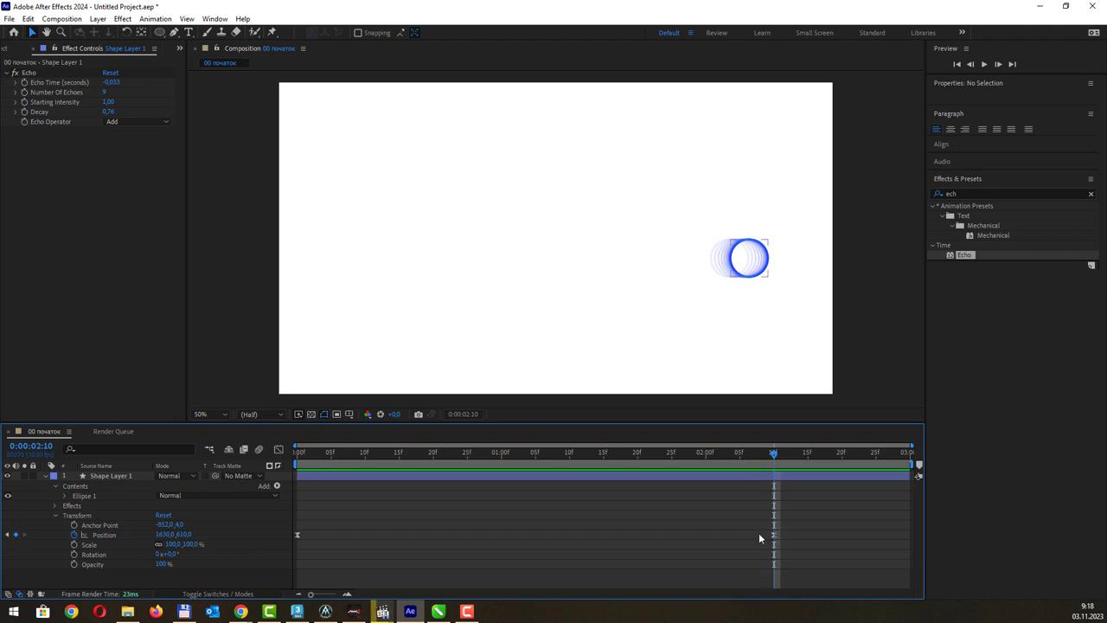
pyautogui.moveTo(775, 453)
pyautogui.mouseDown()
pyautogui.moveTo(386, 465)
pyautogui.moveTo(644, 474)
pyautogui.moveTo(556, 468)
pyautogui.mouseUp()
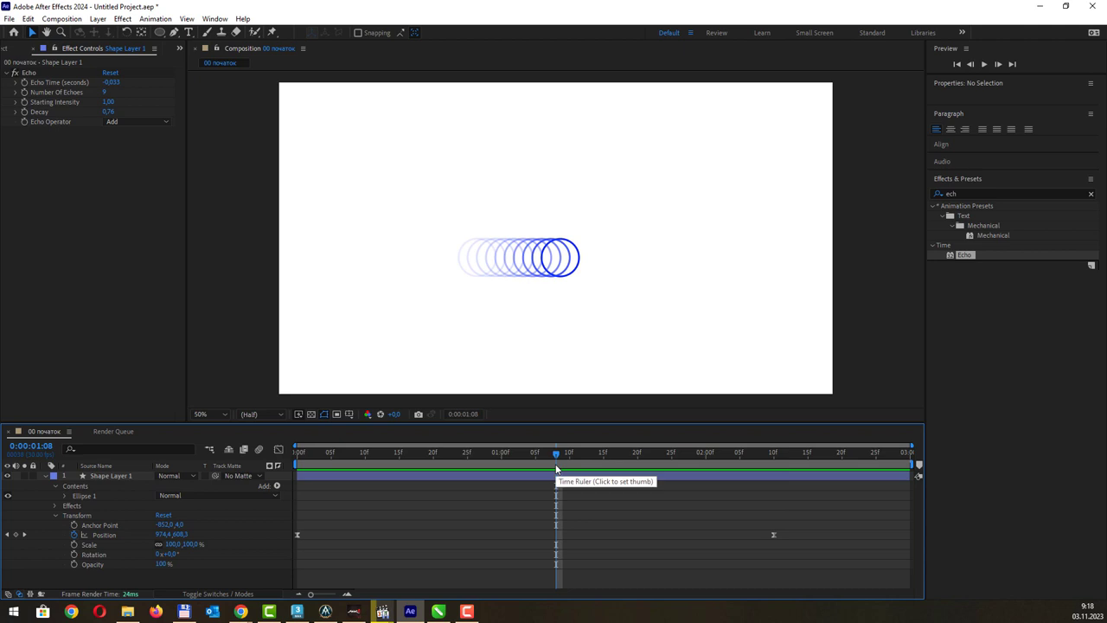
pyautogui.click(439, 612)
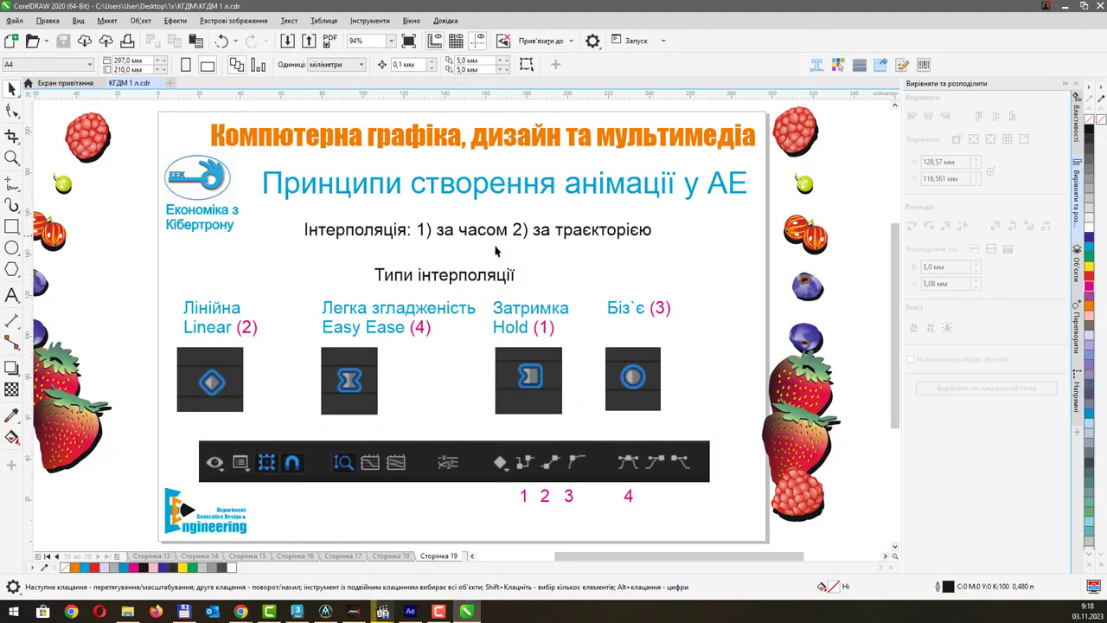
# Step: Back in After Effects, open the Graph Editor and move the current time to 0:00:00:27
pyautogui.hotkey('alt', 'Tab')
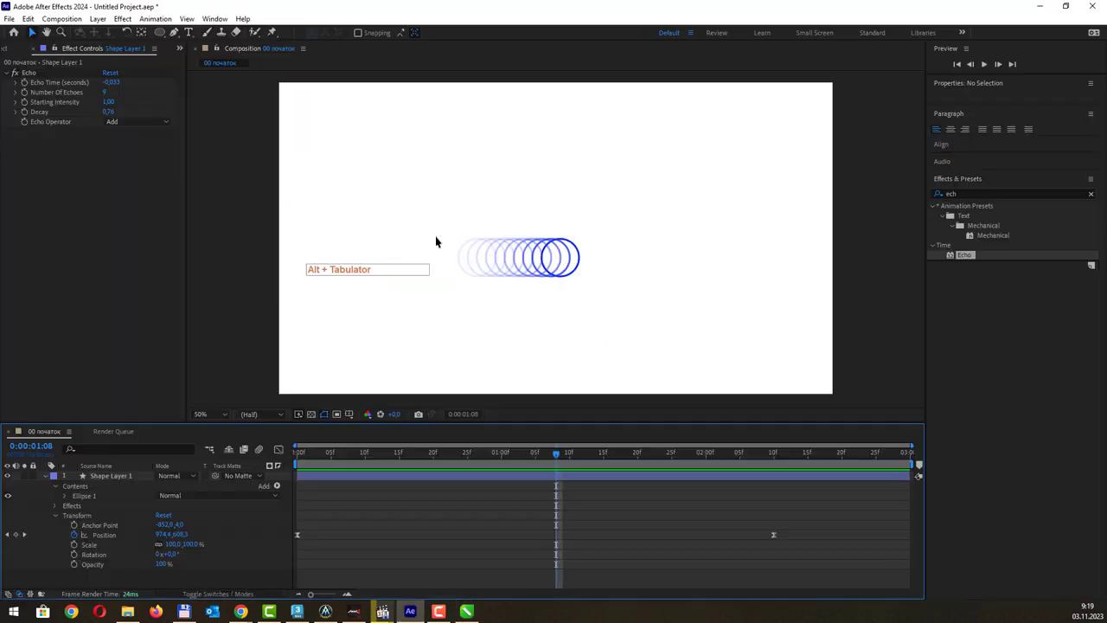
pyautogui.click(279, 449)
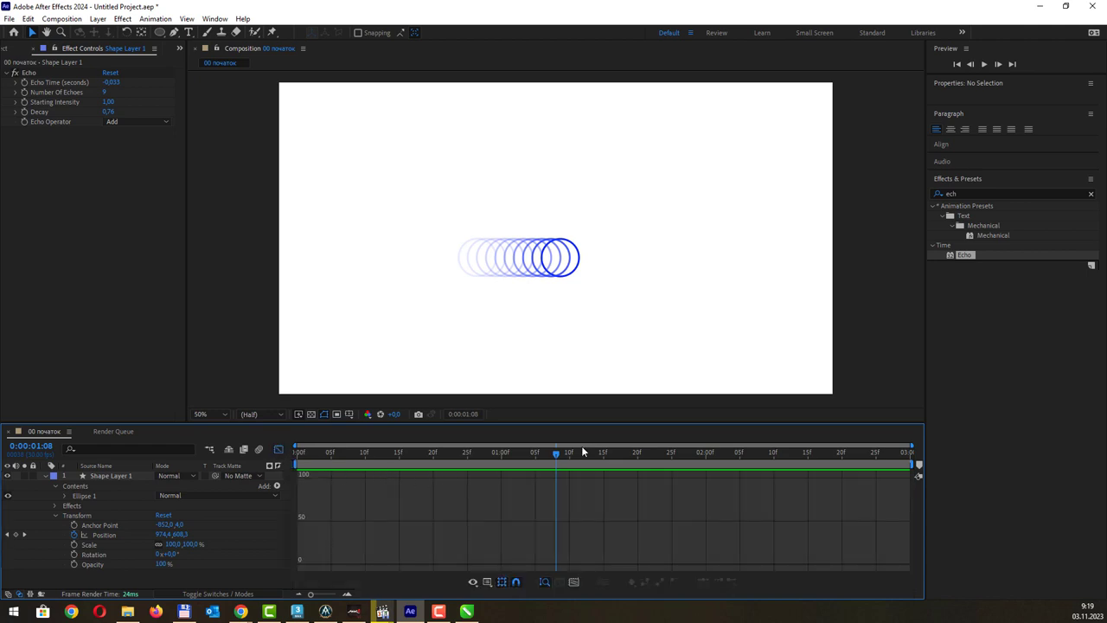
pyautogui.moveTo(558, 453); pyautogui.dragTo(482, 453)
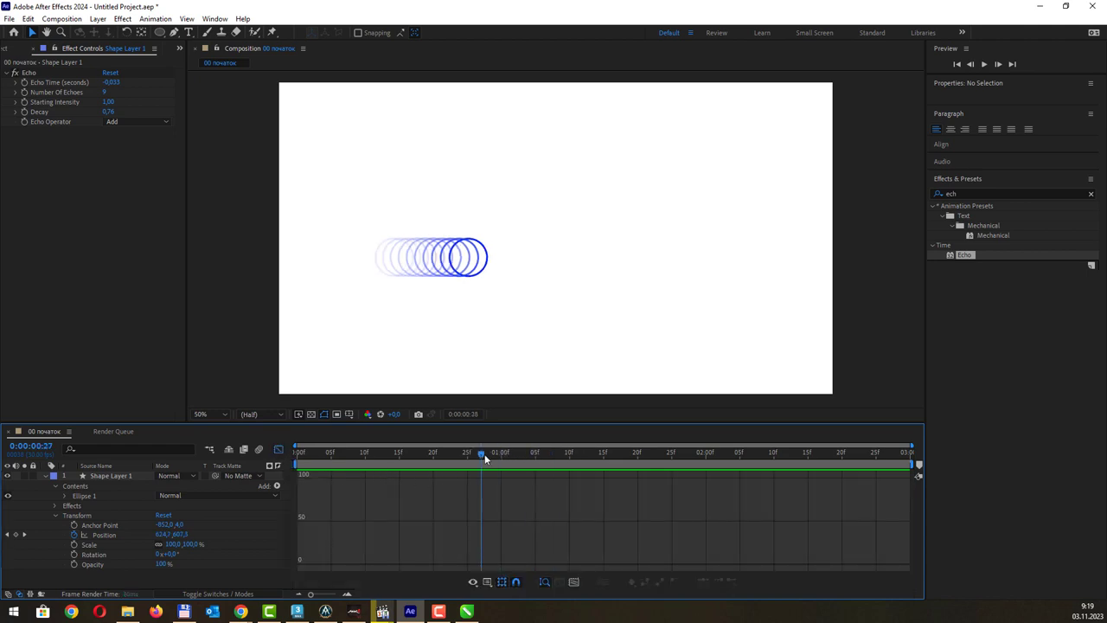
pyautogui.rightClick(410, 492)
pyautogui.click(482, 376)
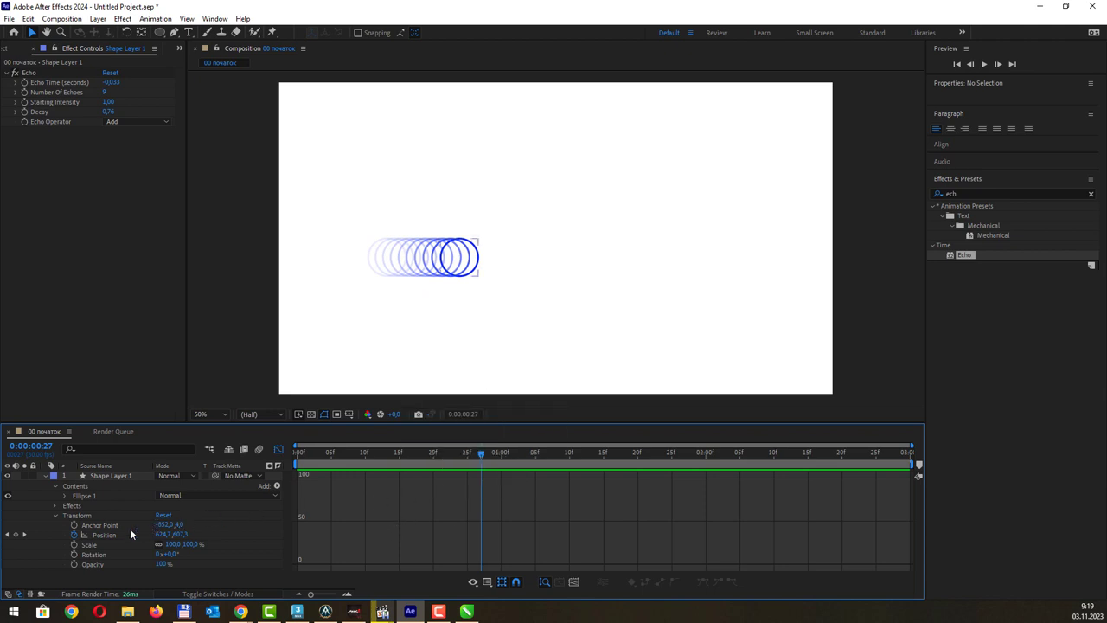
# Step: Display the Position property's curve as a speed graph
pyautogui.click(108, 534)
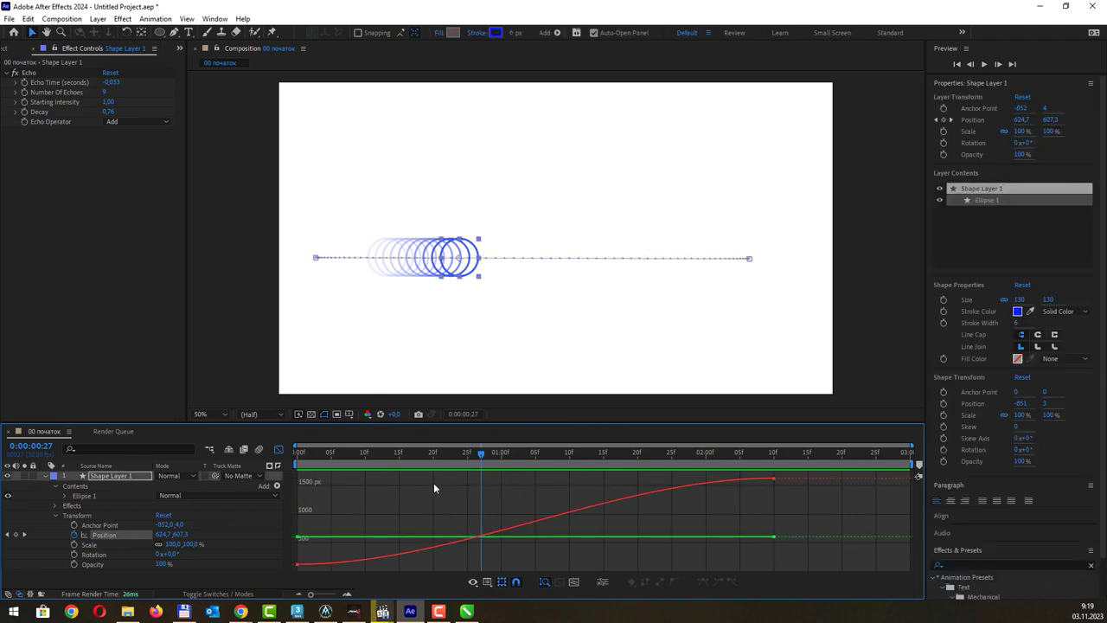
pyautogui.rightClick(434, 483)
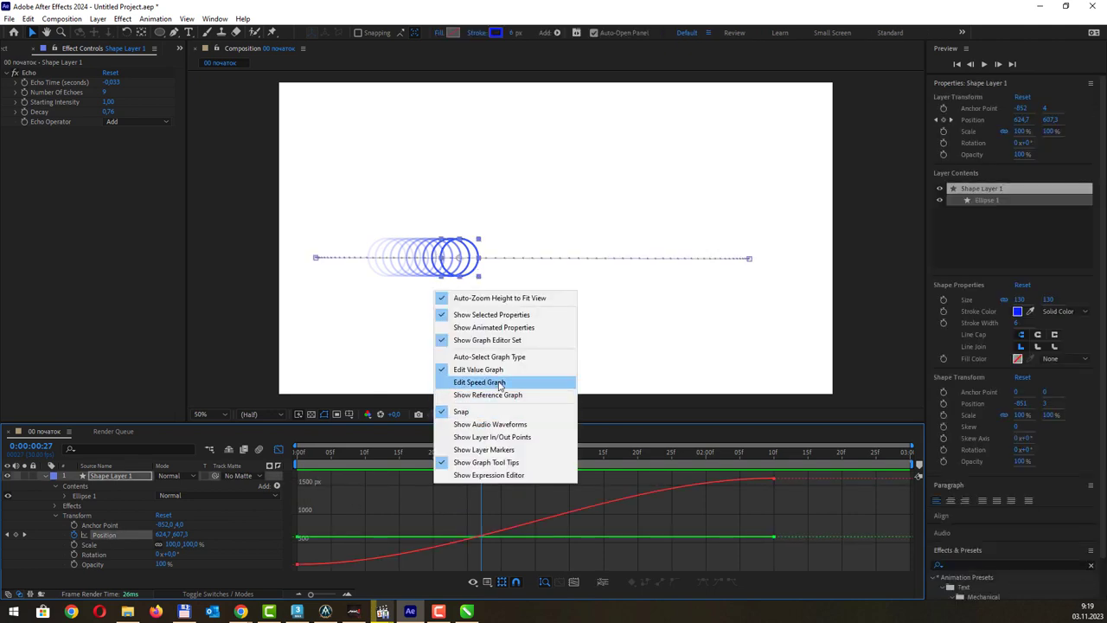
pyautogui.click(500, 383)
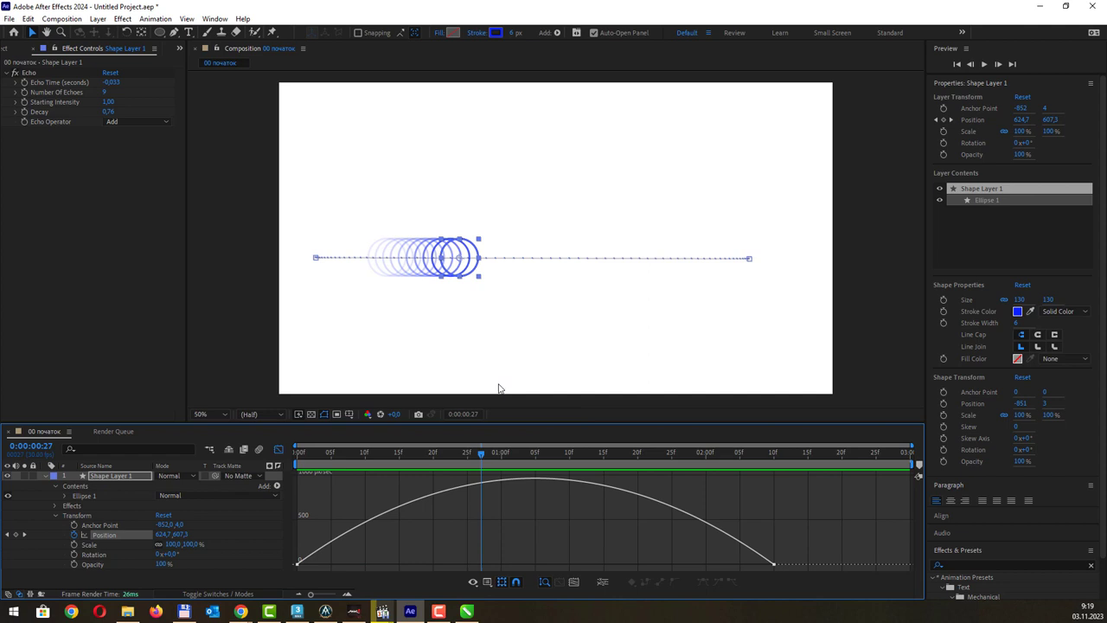
pyautogui.rightClick(543, 490)
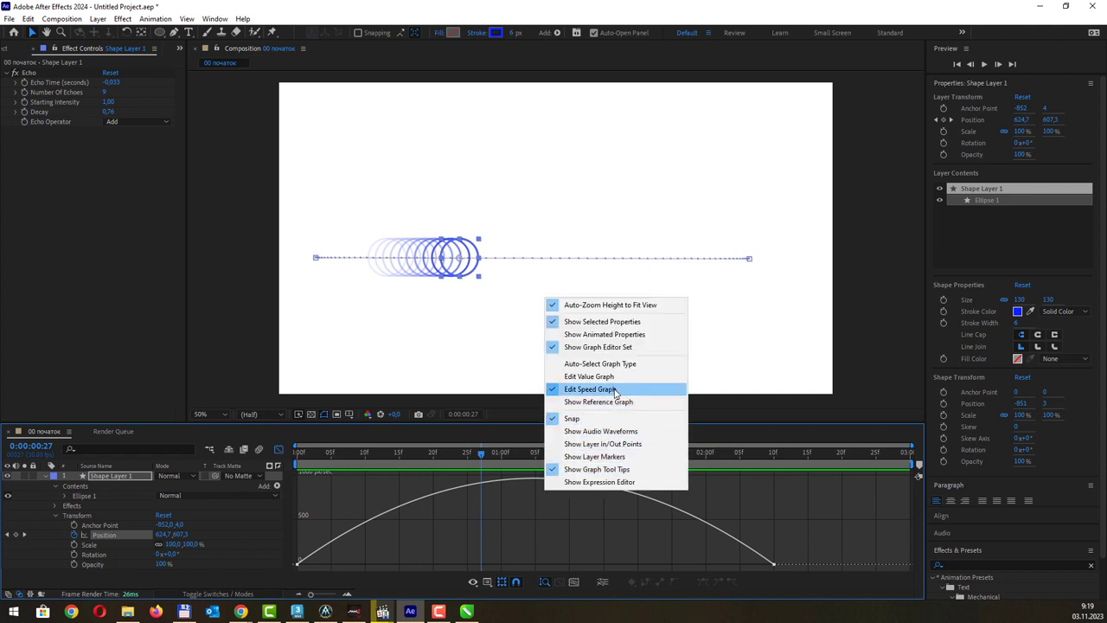
pyautogui.click(562, 508)
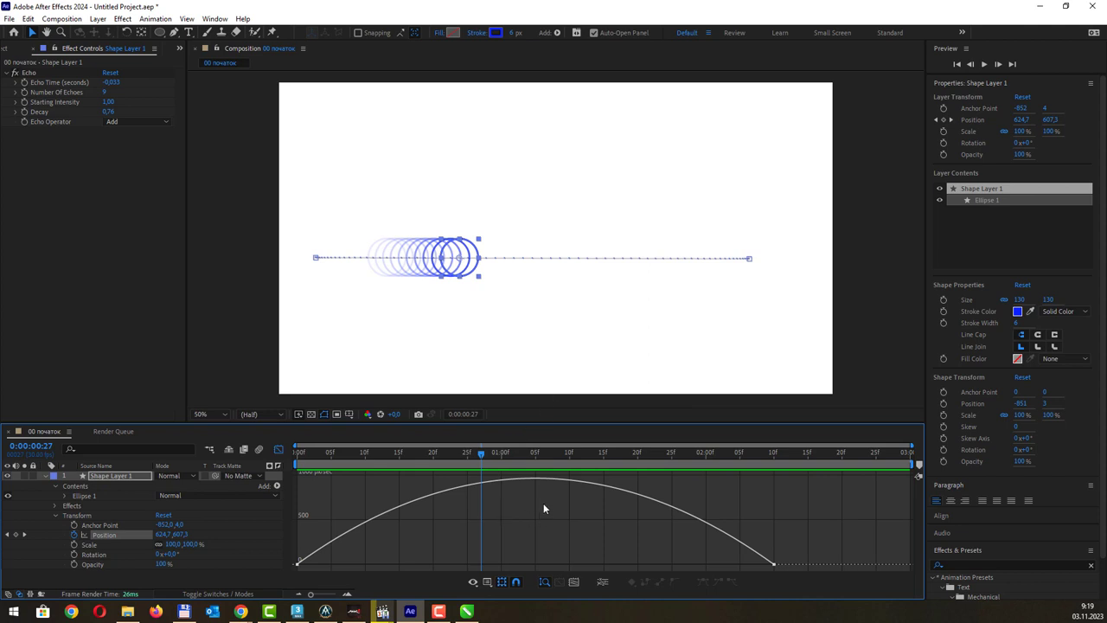
pyautogui.rightClick(544, 502)
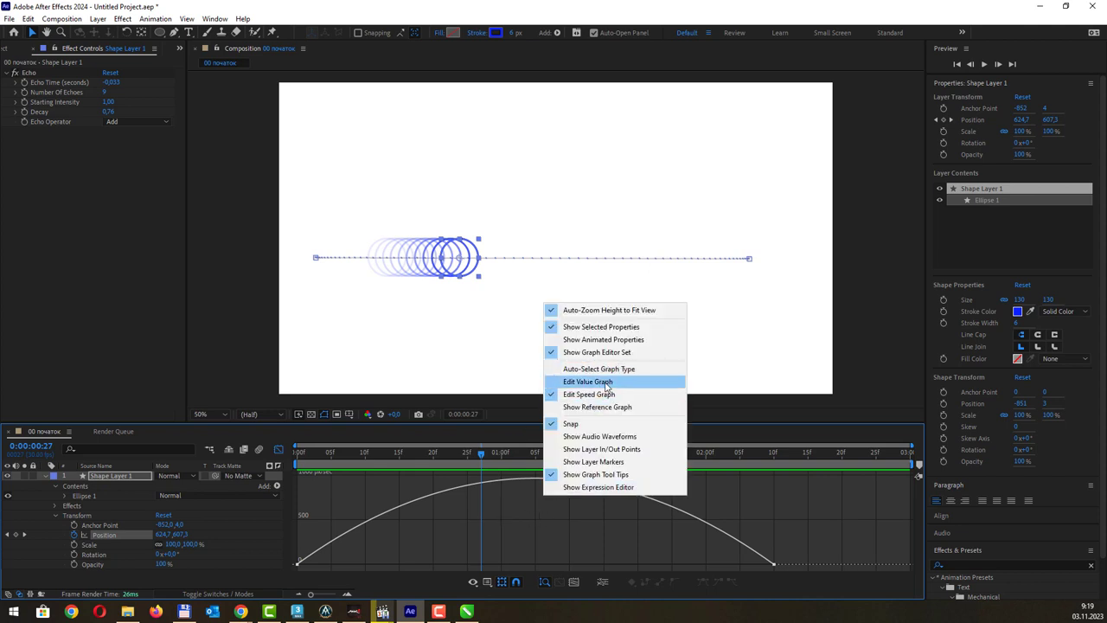
pyautogui.click(511, 500)
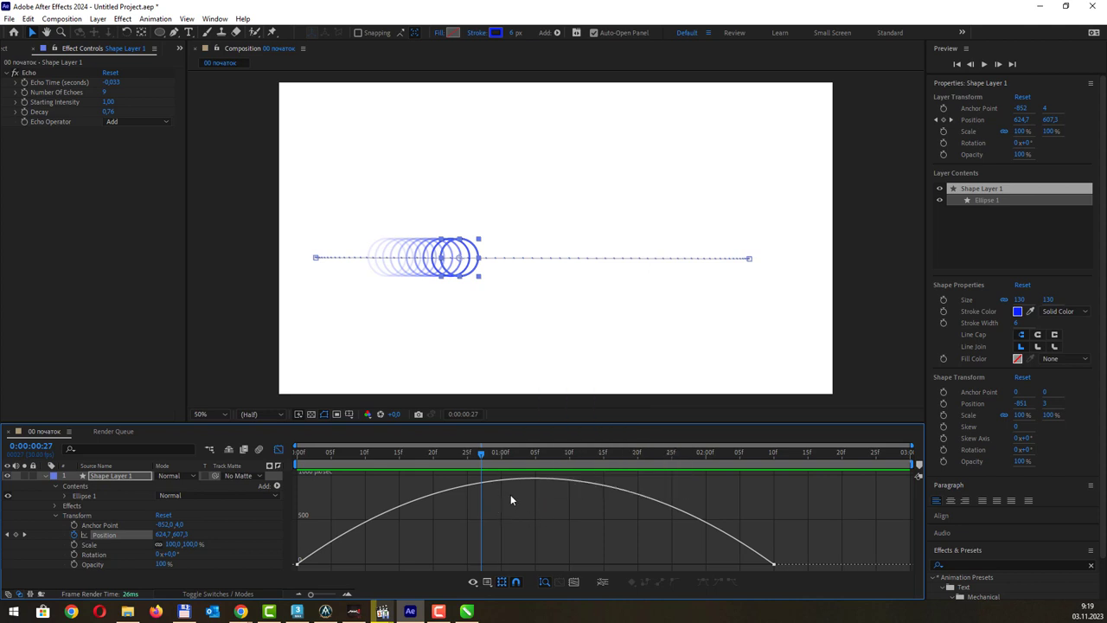
pyautogui.click(98, 525)
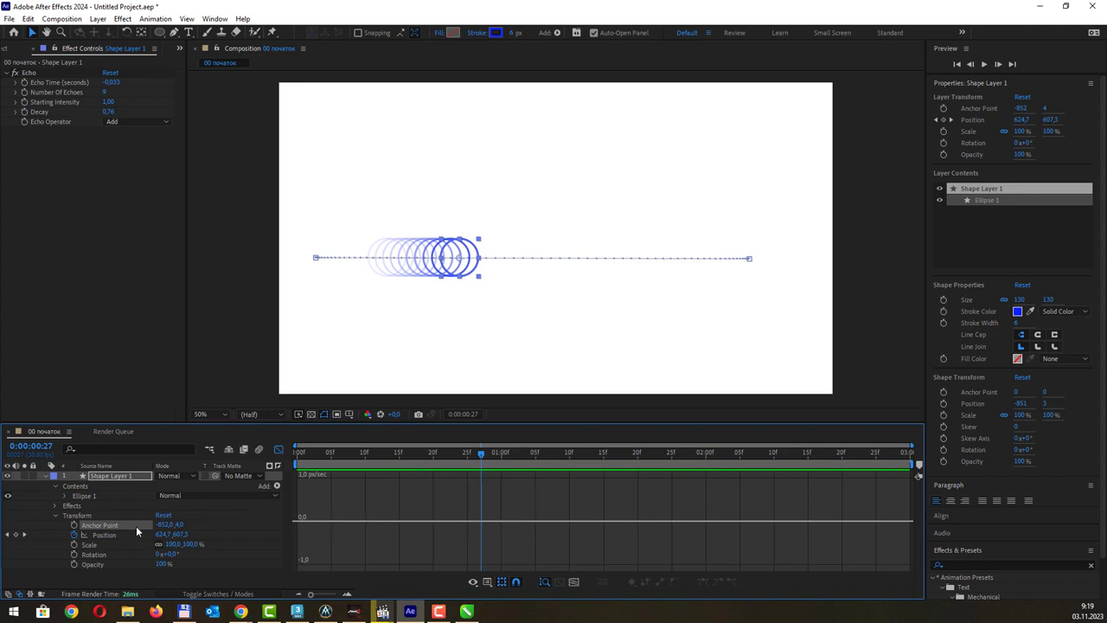
pyautogui.click(88, 545)
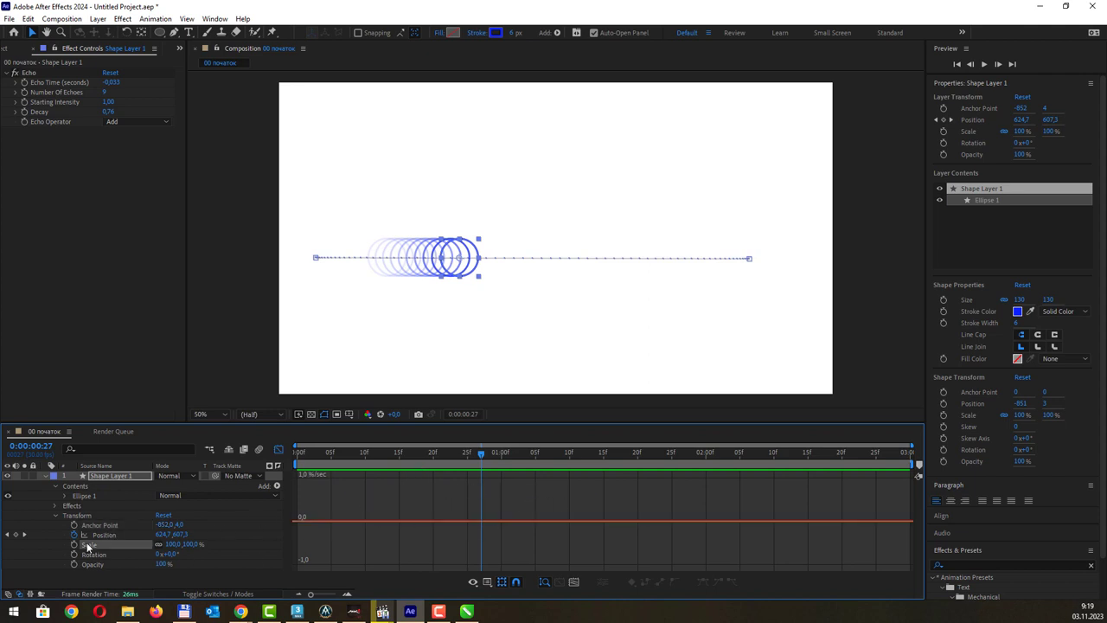
pyautogui.click(93, 555)
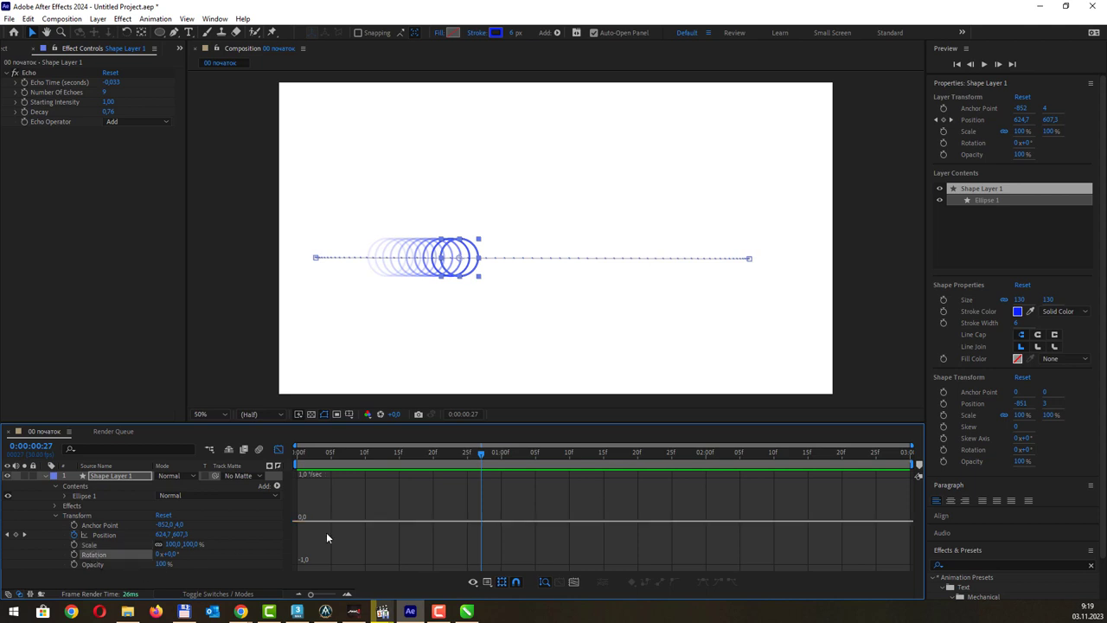
pyautogui.click(104, 533)
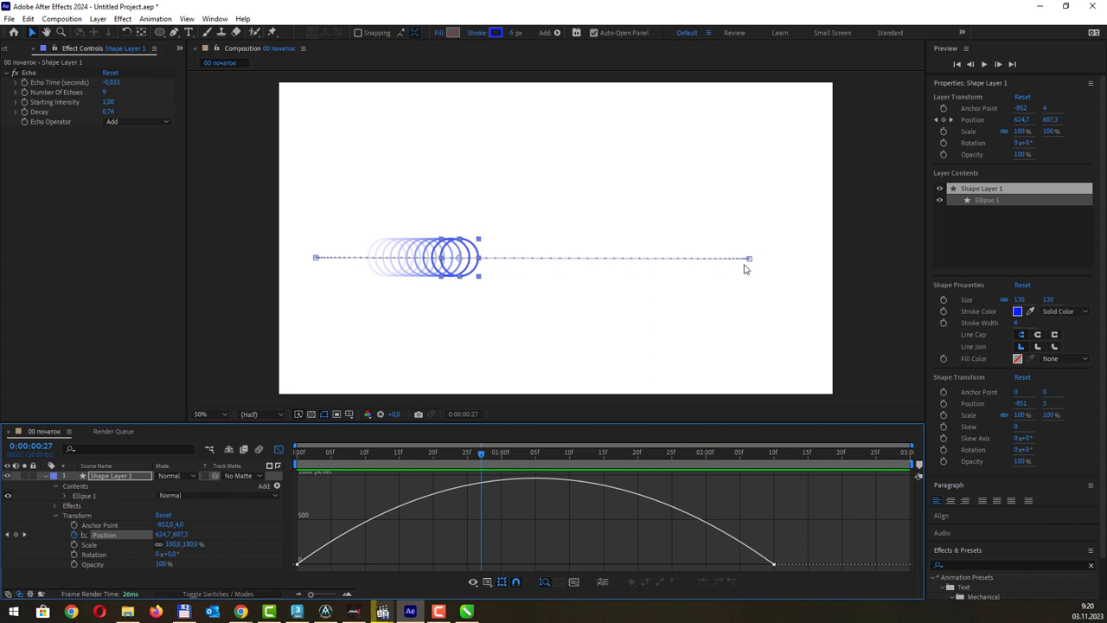
# Step: Switch the graph to the value graph and enable Show Animated Properties
pyautogui.rightClick(521, 497)
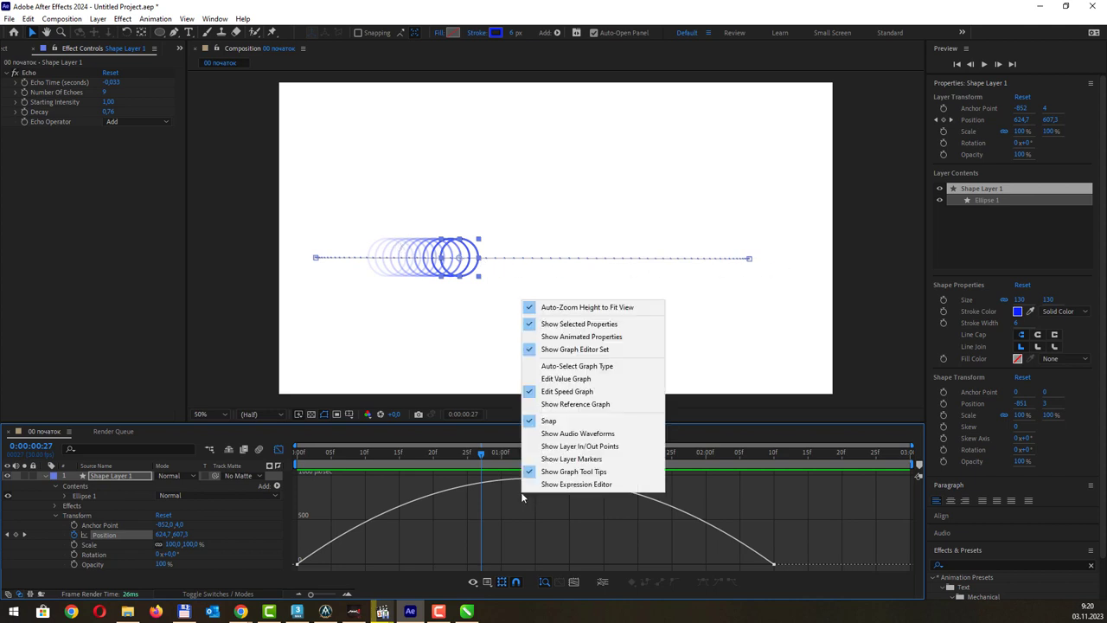
pyautogui.click(529, 506)
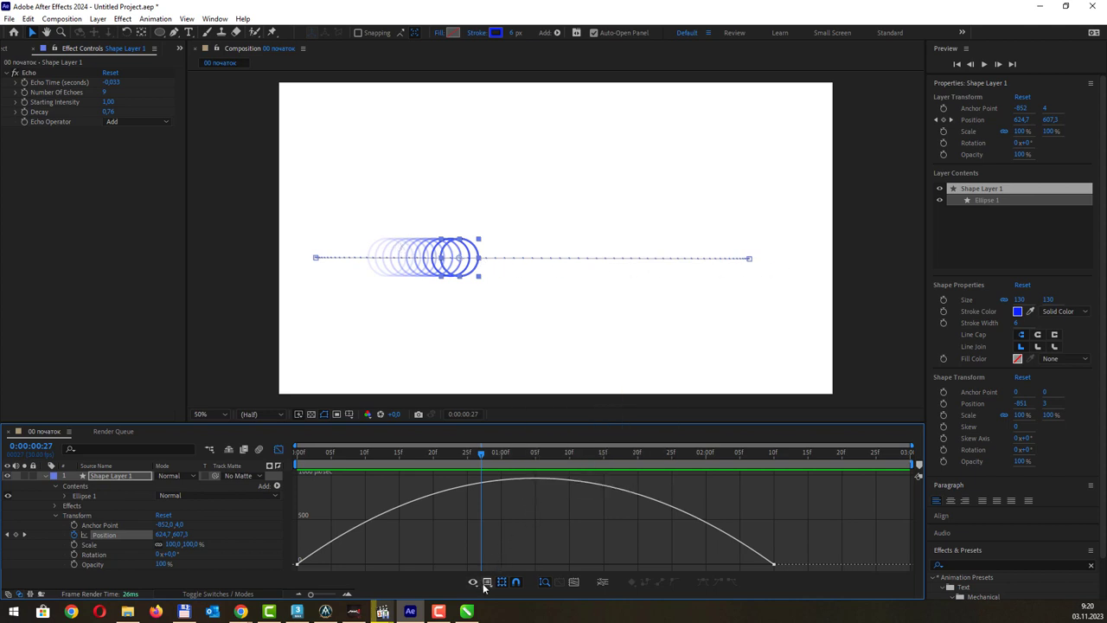
pyautogui.click(488, 584)
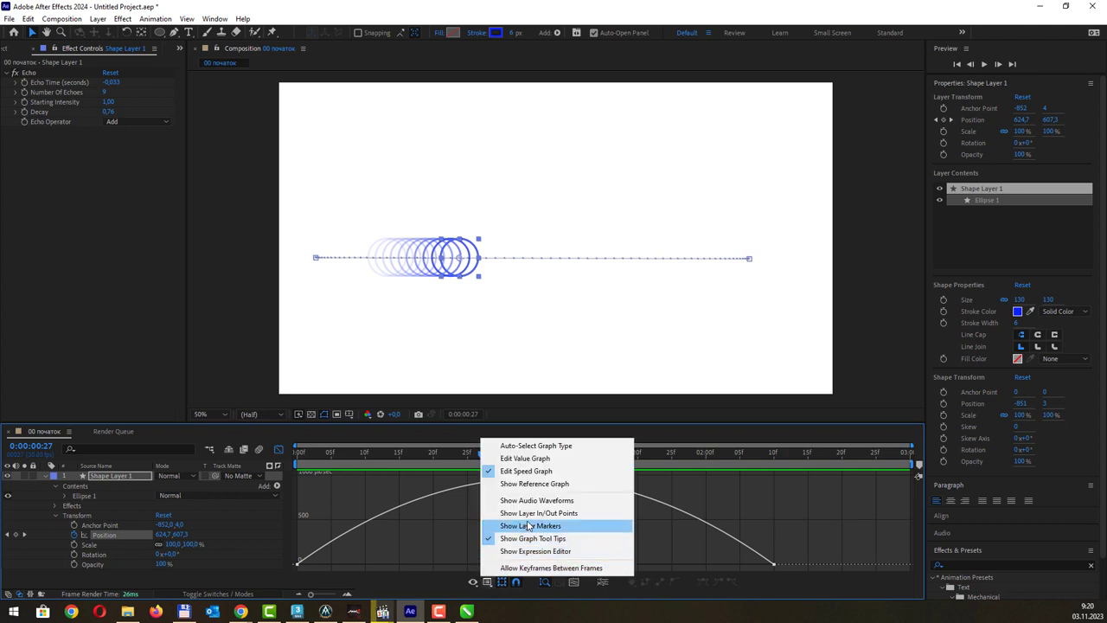
pyautogui.click(528, 458)
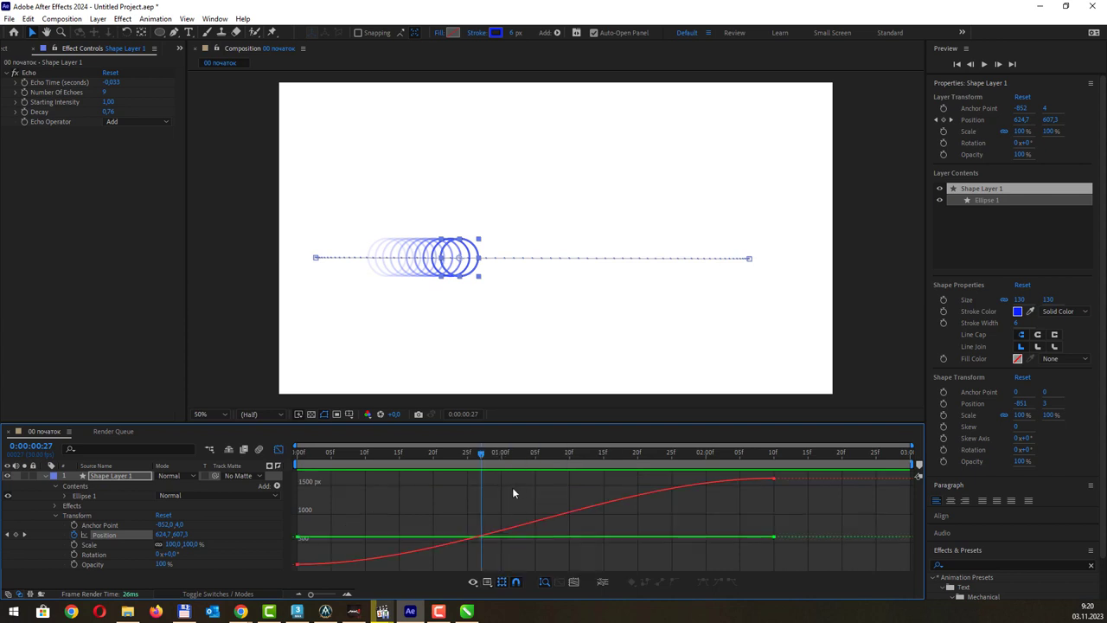
pyautogui.rightClick(512, 488)
pyautogui.rightClick(511, 499)
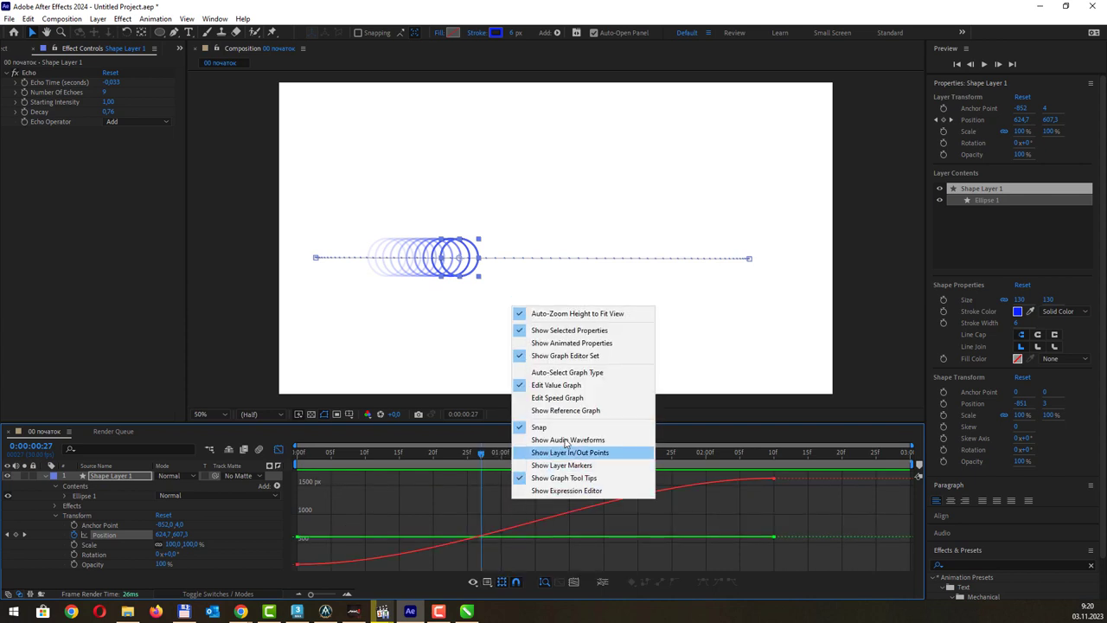
pyautogui.click(580, 344)
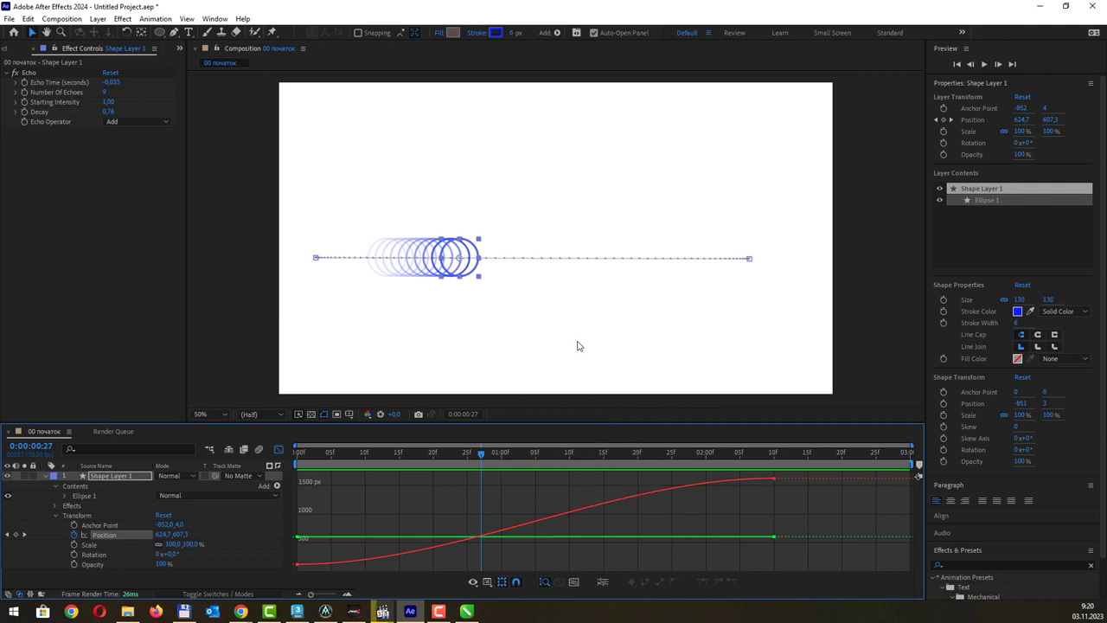
pyautogui.rightClick(552, 481)
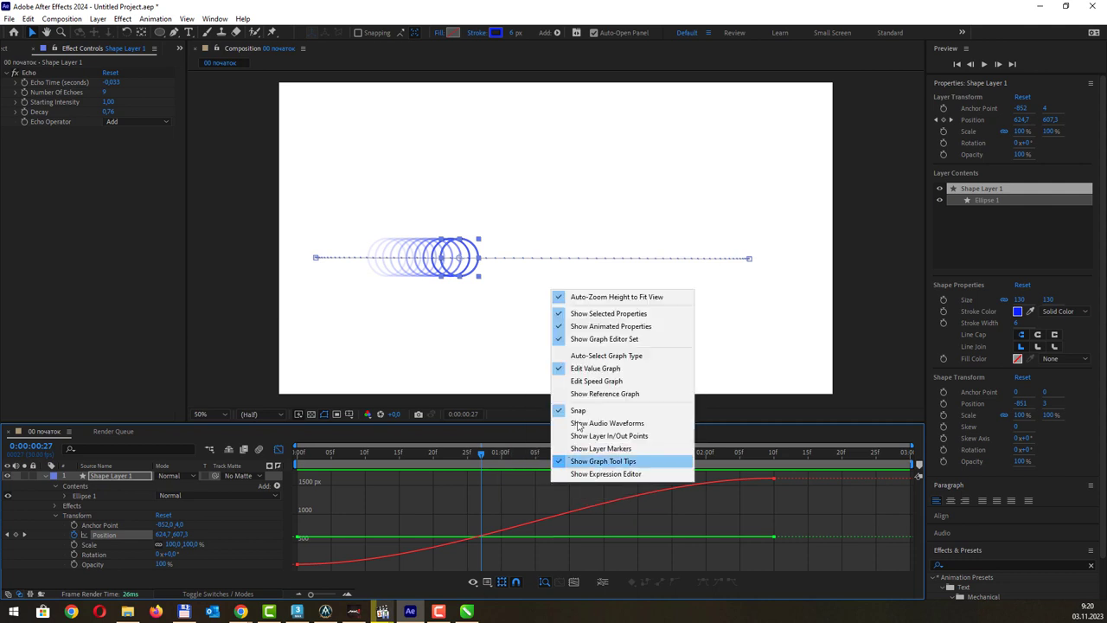
pyautogui.click(620, 370)
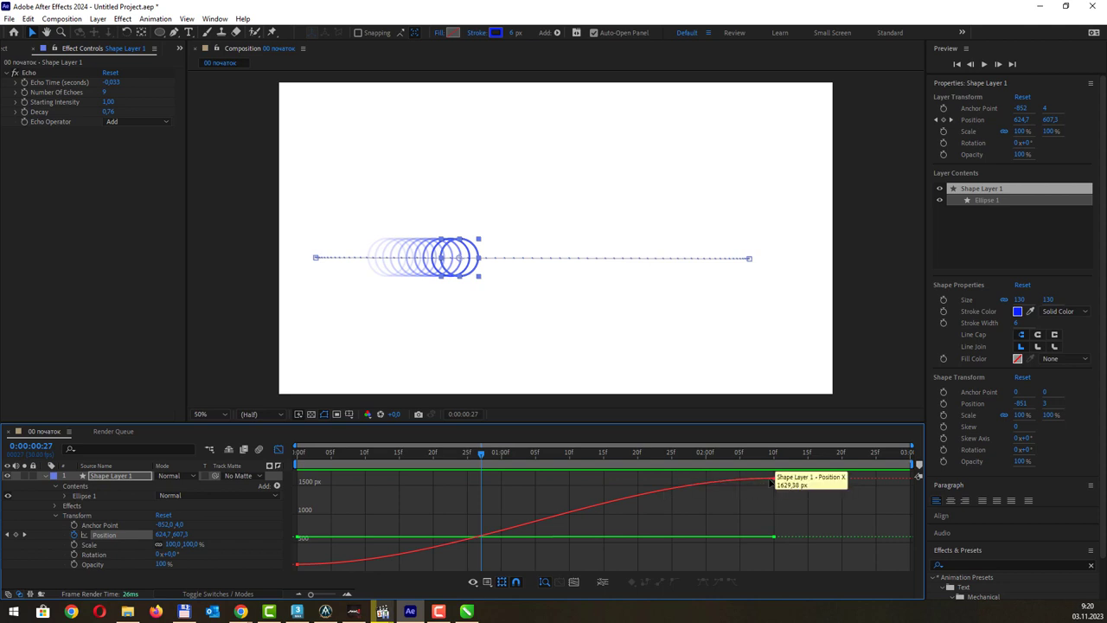
# Step: Return to the speed graph and marquee-select the Position keyframes
pyautogui.rightClick(554, 497)
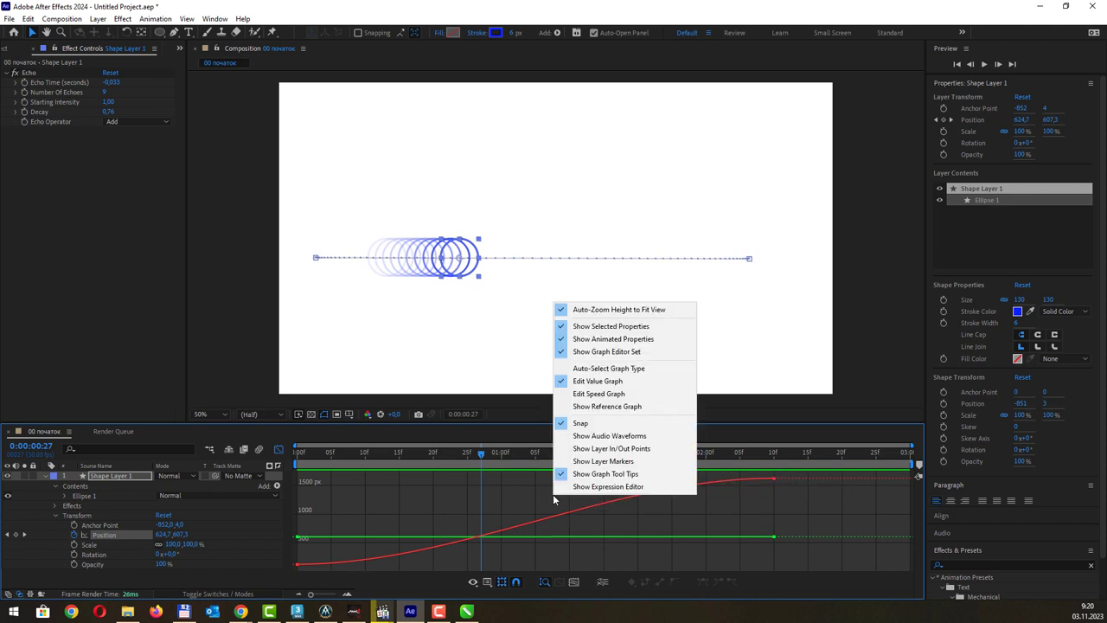
pyautogui.click(629, 394)
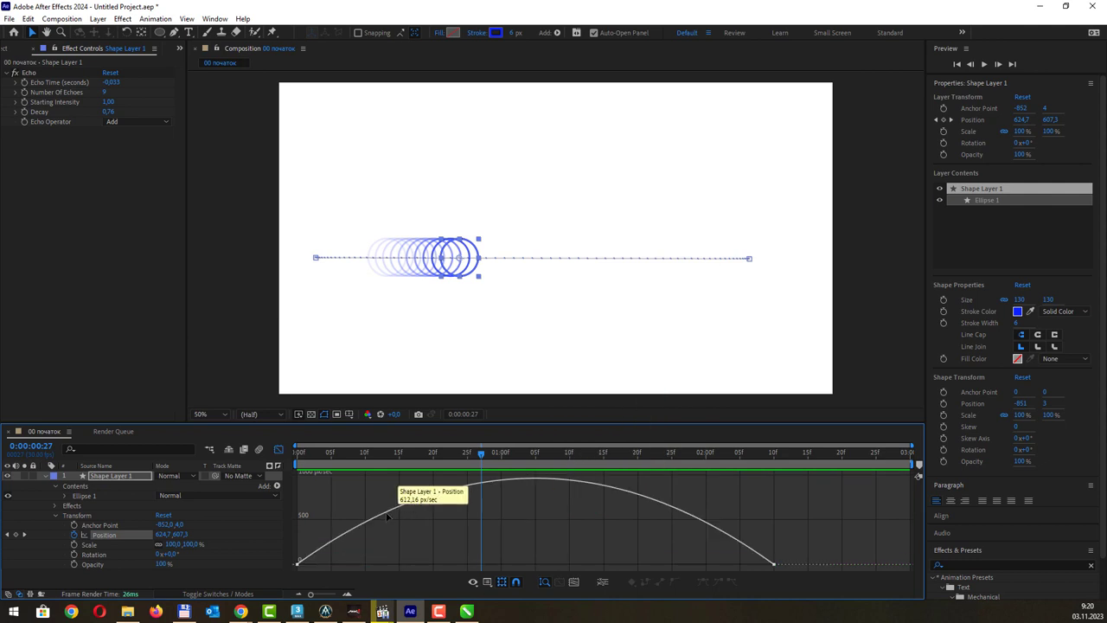
pyautogui.moveTo(389, 515)
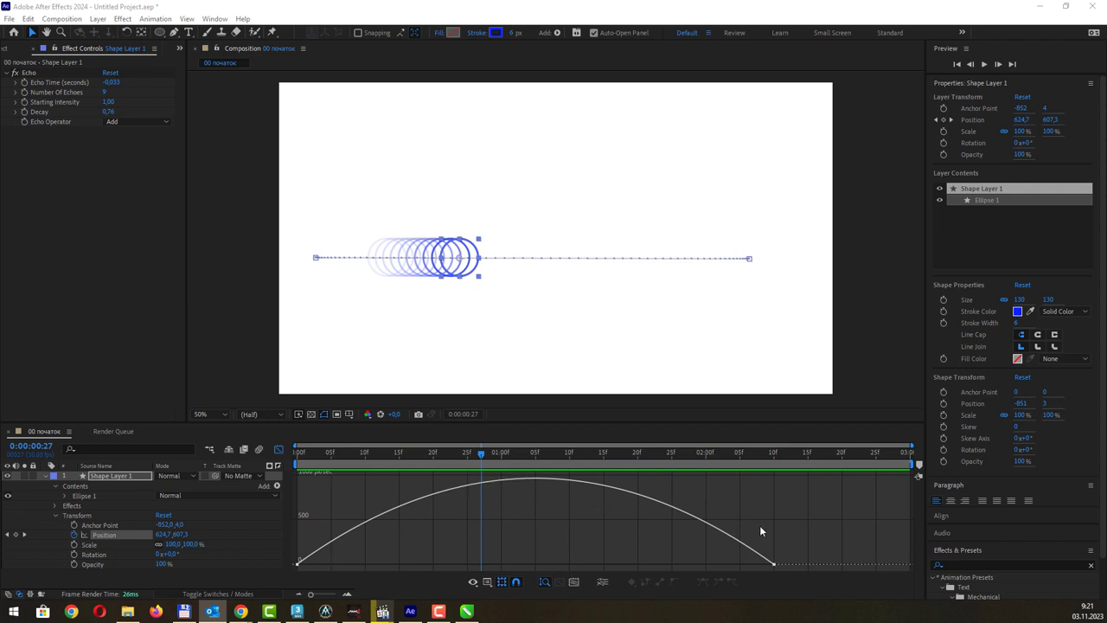
pyautogui.moveTo(783, 529); pyautogui.dragTo(759, 562)
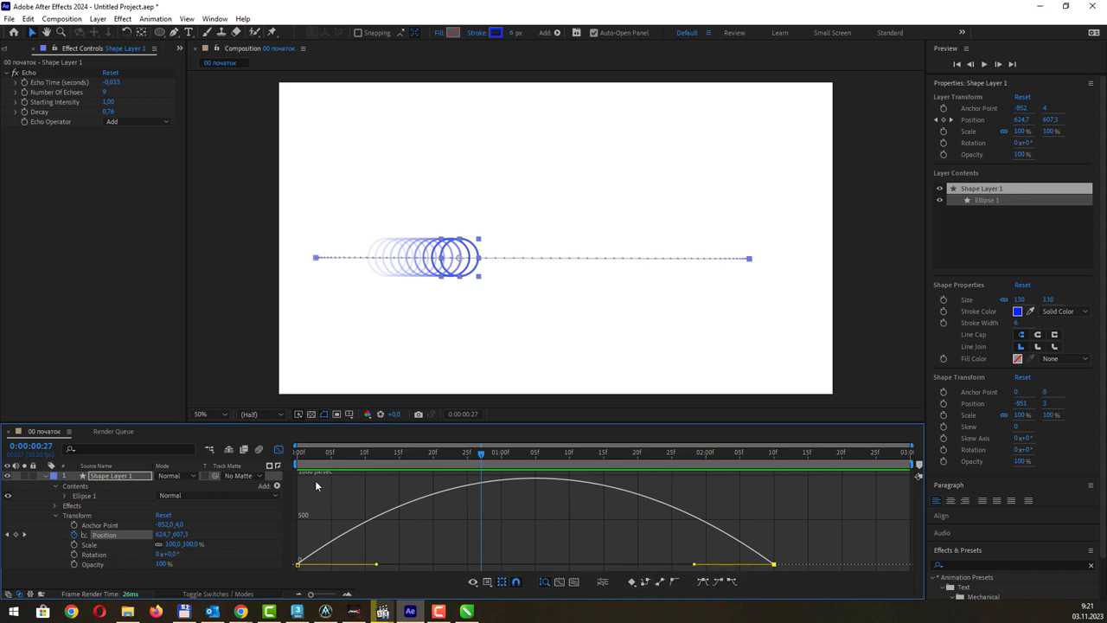
# Step: In layer view, try changing the Position keyframes' interpolation, then undo it with Ctrl+Z
pyautogui.click(278, 449)
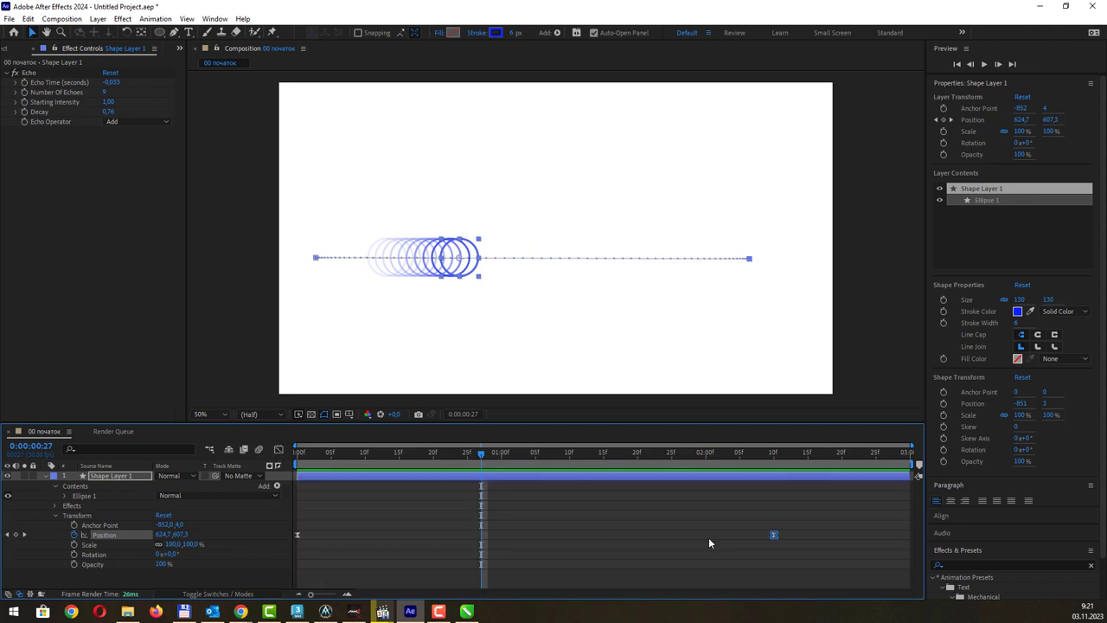
pyautogui.click(774, 521)
pyautogui.click(774, 535)
pyautogui.keyDown('ctrl'); pyautogui.click(775, 534); pyautogui.keyUp('ctrl')
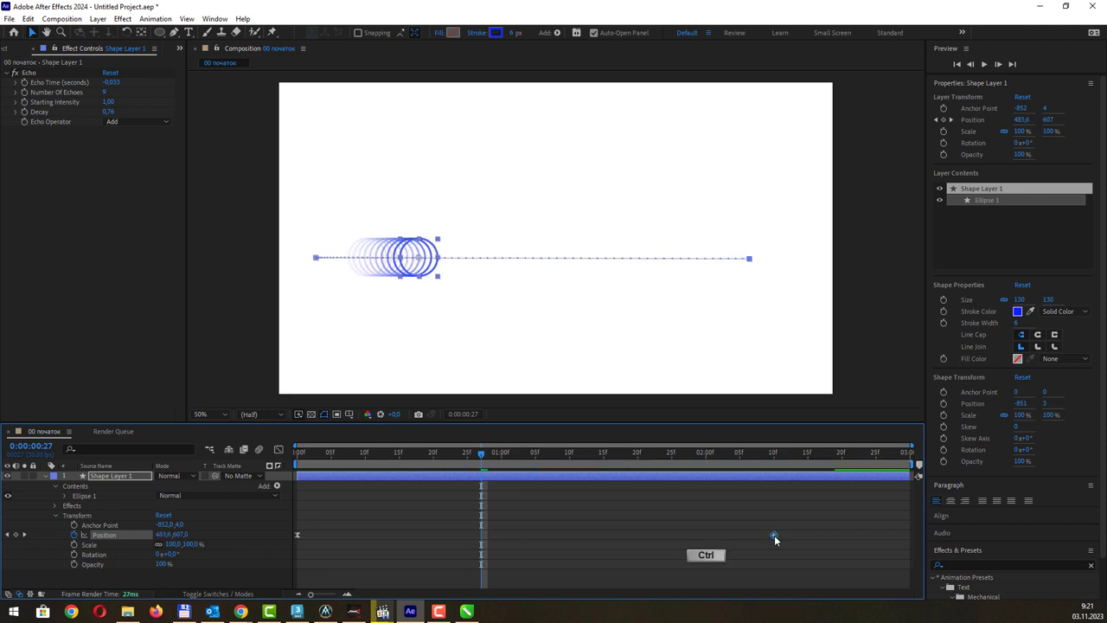
pyautogui.keyDown('ctrl'); pyautogui.click(298, 534); pyautogui.keyUp('ctrl')
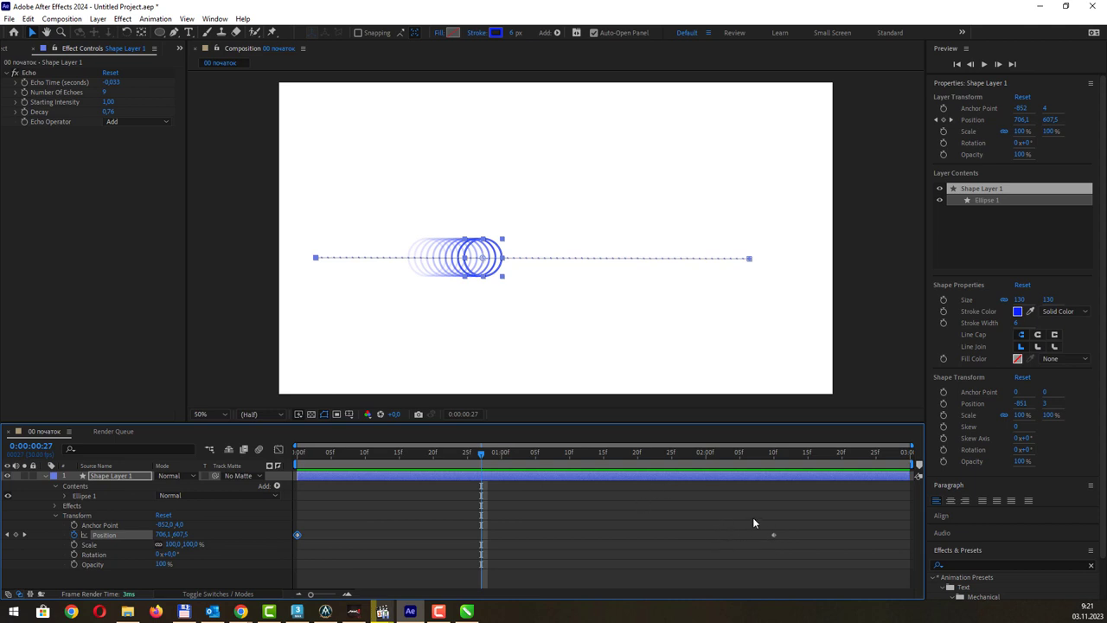
pyautogui.hotkey('ctrl', 'z')
pyautogui.hotkey('ctrl', 'z')
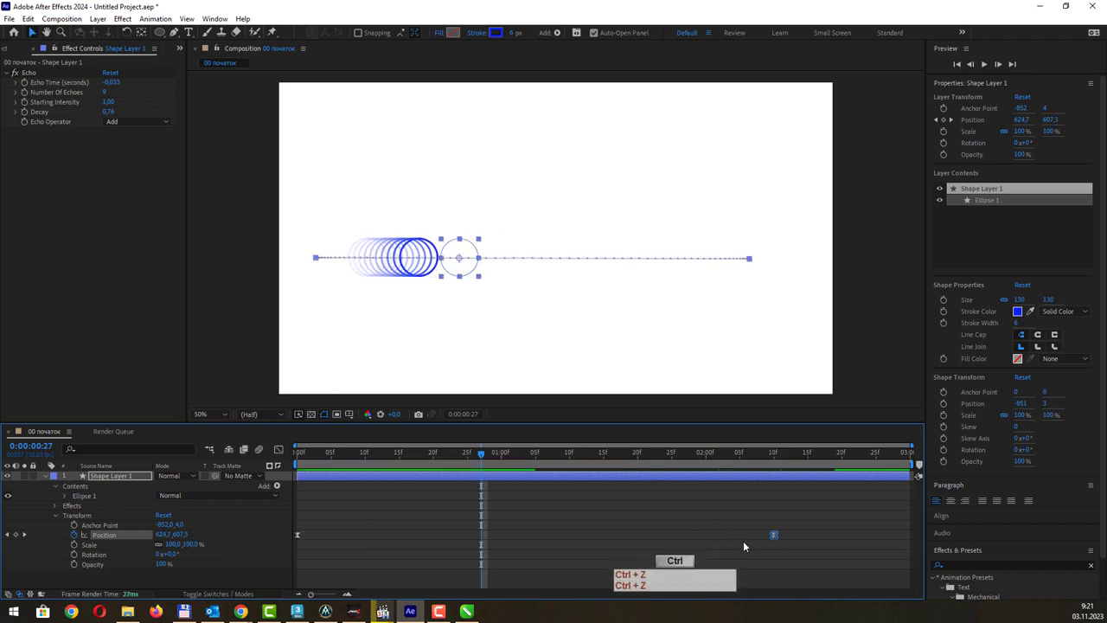
# Step: Select both Position keyframes together and switch them to Linear interpolation
pyautogui.moveTo(814, 550)
pyautogui.mouseDown()
pyautogui.moveTo(349, 507)
pyautogui.moveTo(282, 511)
pyautogui.mouseUp()
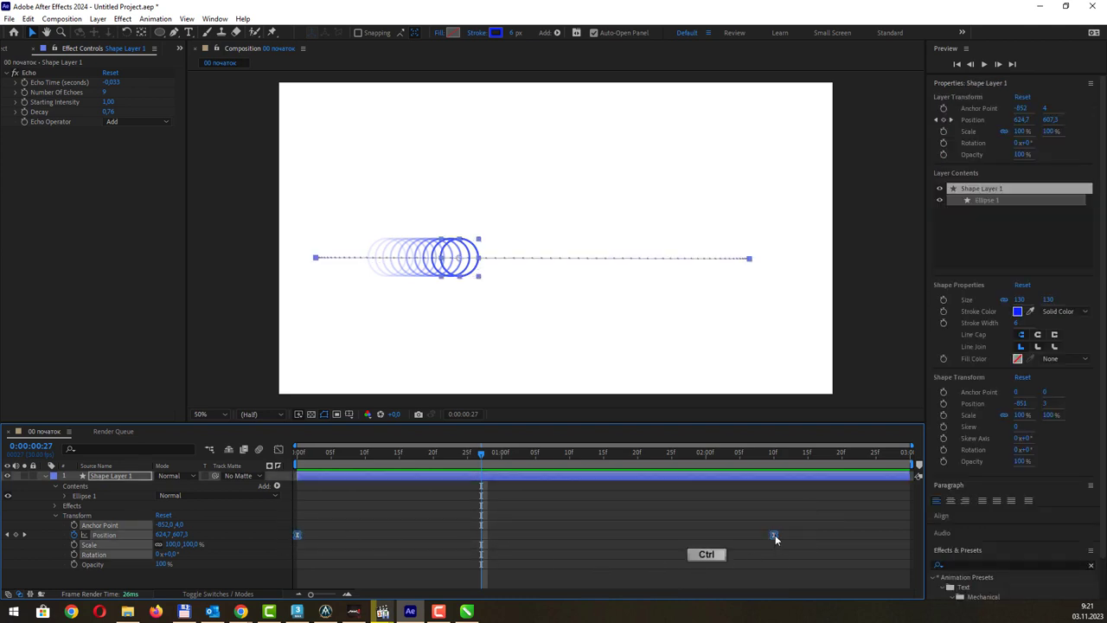
pyautogui.moveTo(805, 557); pyautogui.dragTo(296, 510)
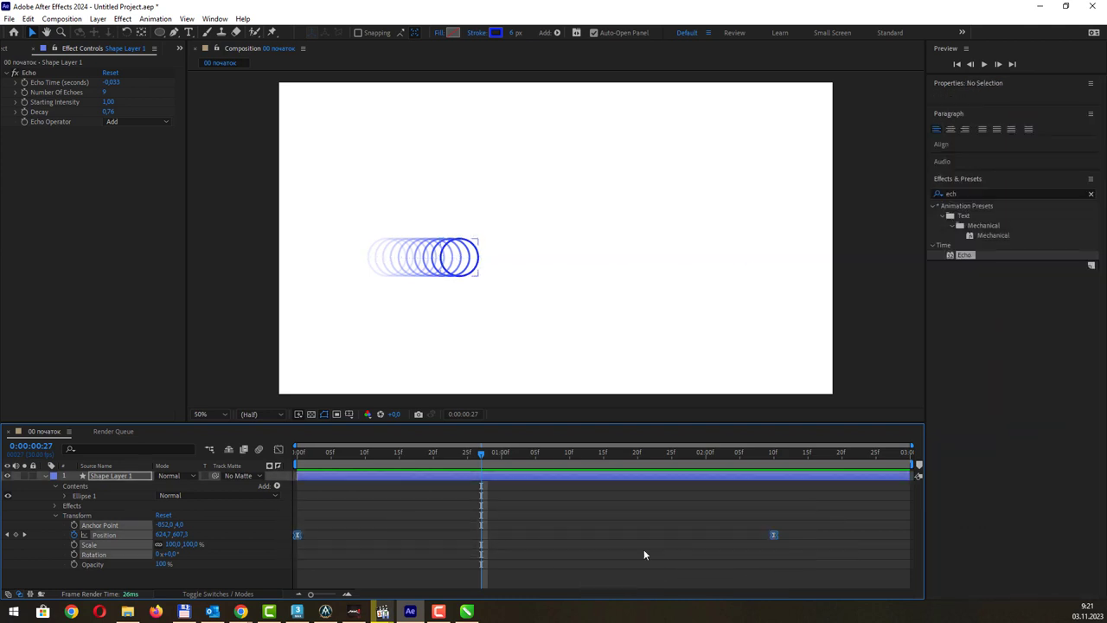
pyautogui.keyDown('ctrl'); pyautogui.click(773, 536); pyautogui.keyUp('ctrl')
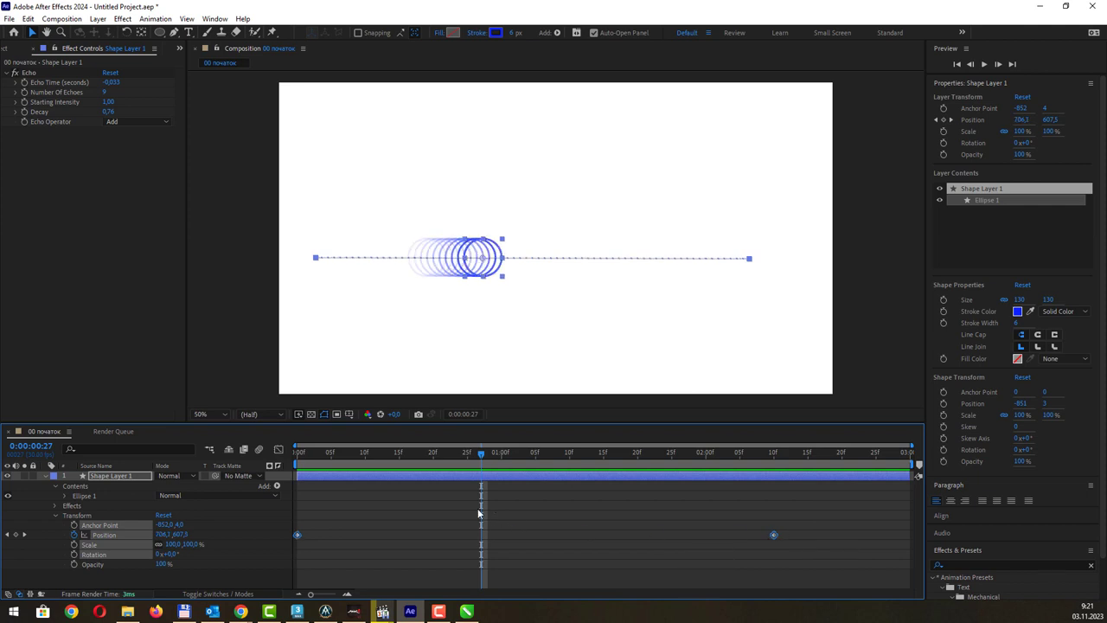
pyautogui.click(278, 450)
pyautogui.rightClick(587, 498)
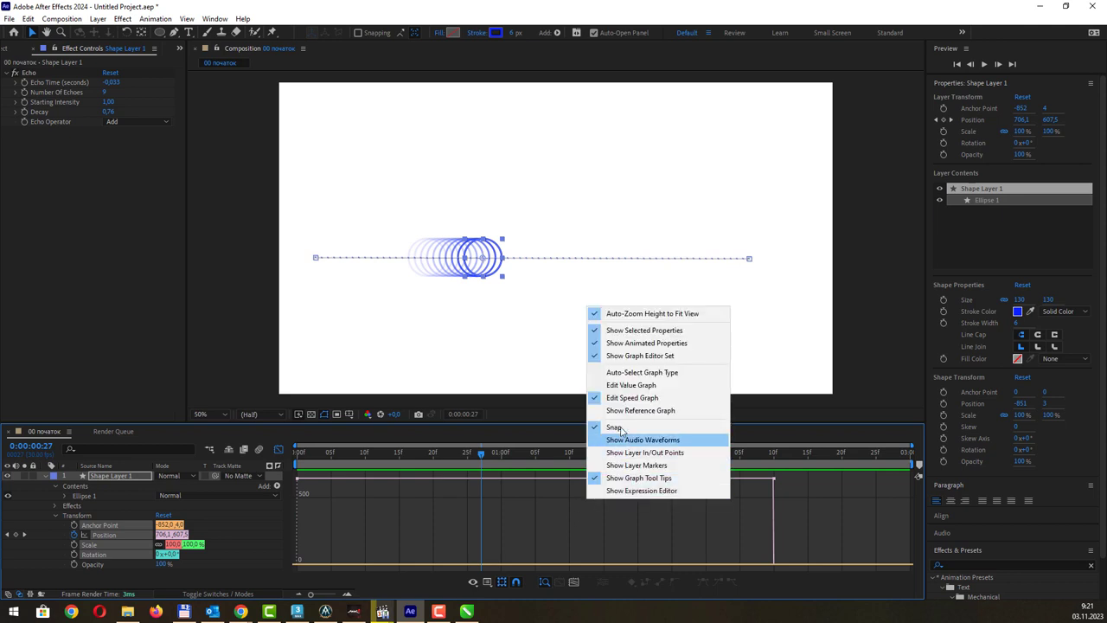
pyautogui.click(639, 386)
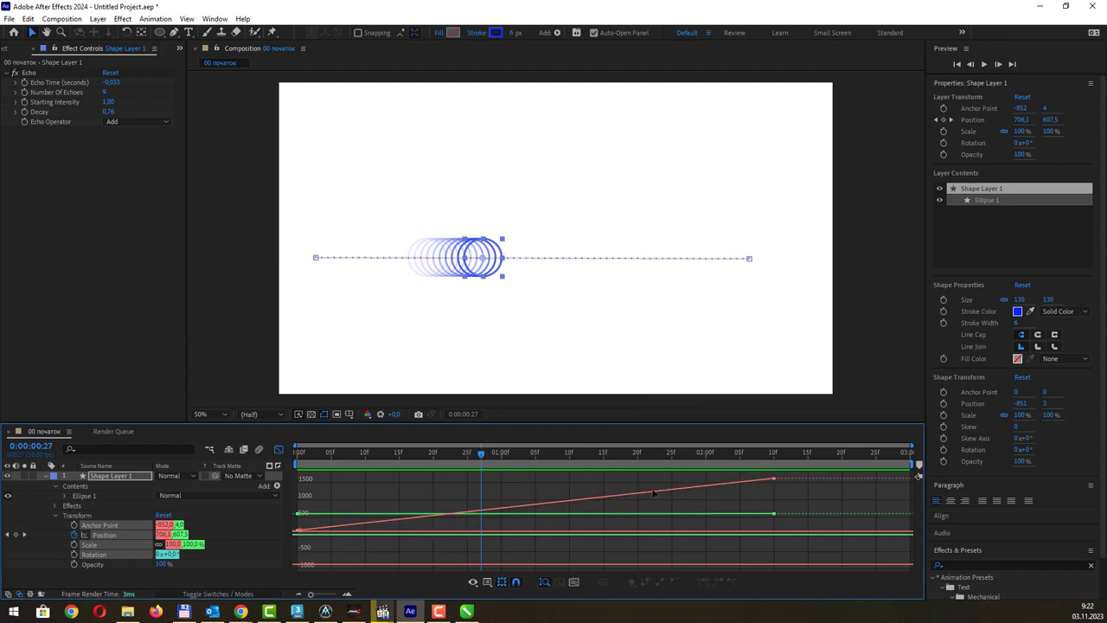
pyautogui.rightClick(683, 499)
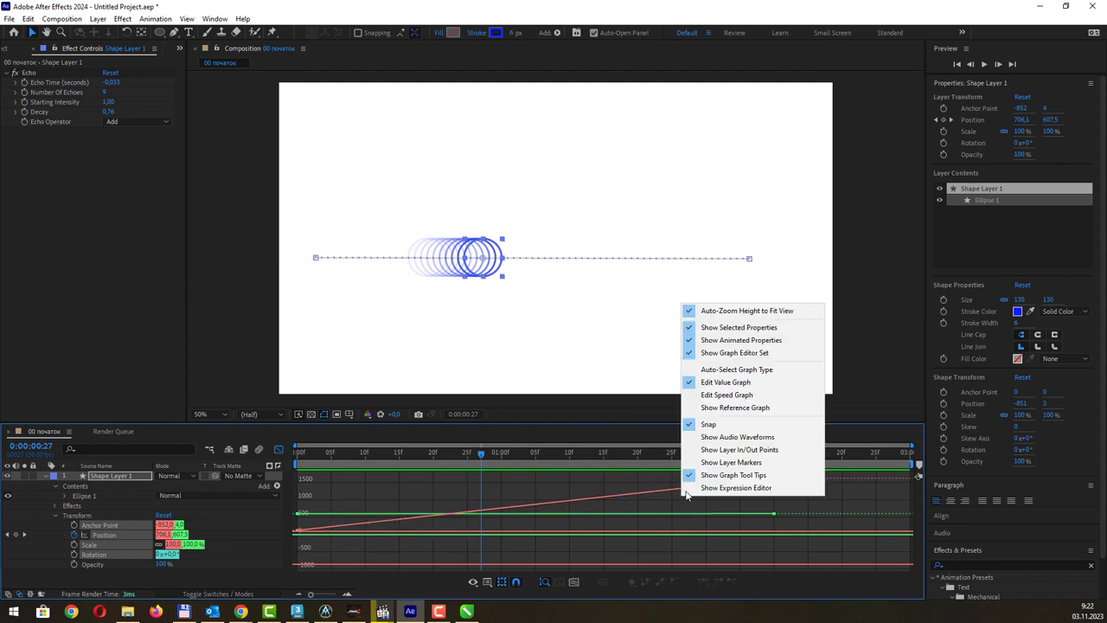
pyautogui.click(731, 395)
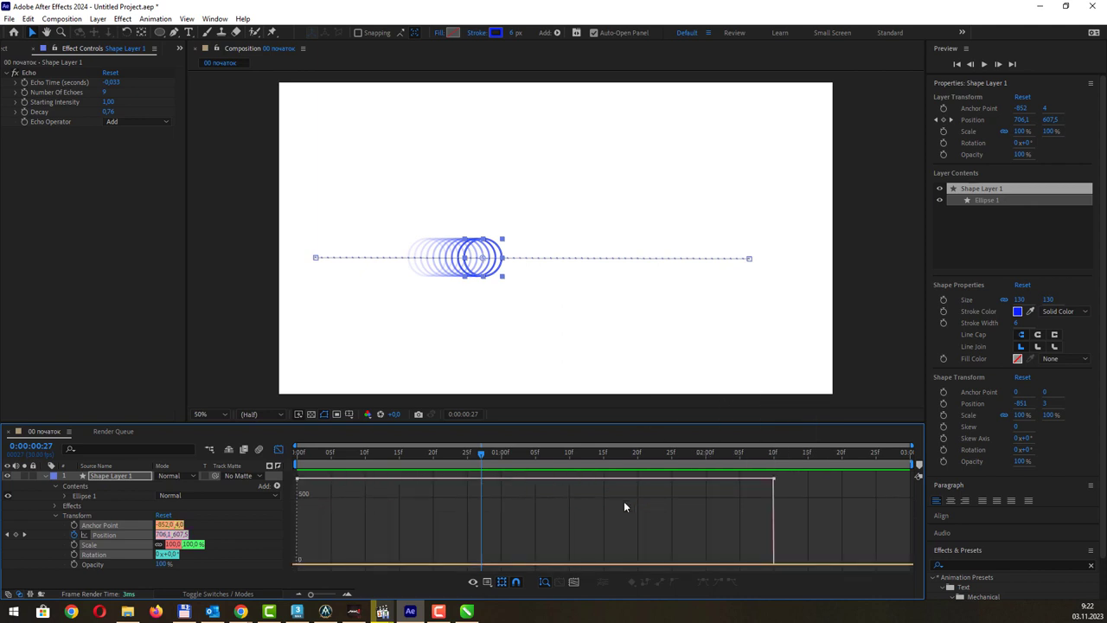
pyautogui.press('alt')
pyautogui.press('alt')
pyautogui.click(277, 450)
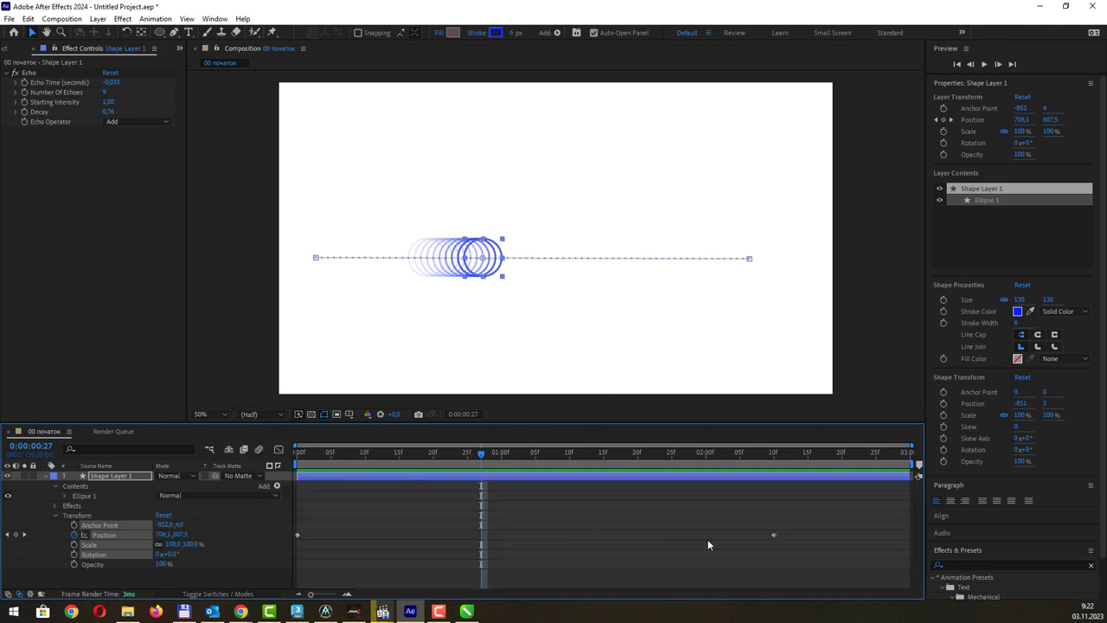
# Step: Toggle the last Position keyframe's interpolation, then select both keyframes in the Graph Editor's speed graph
pyautogui.click(774, 535)
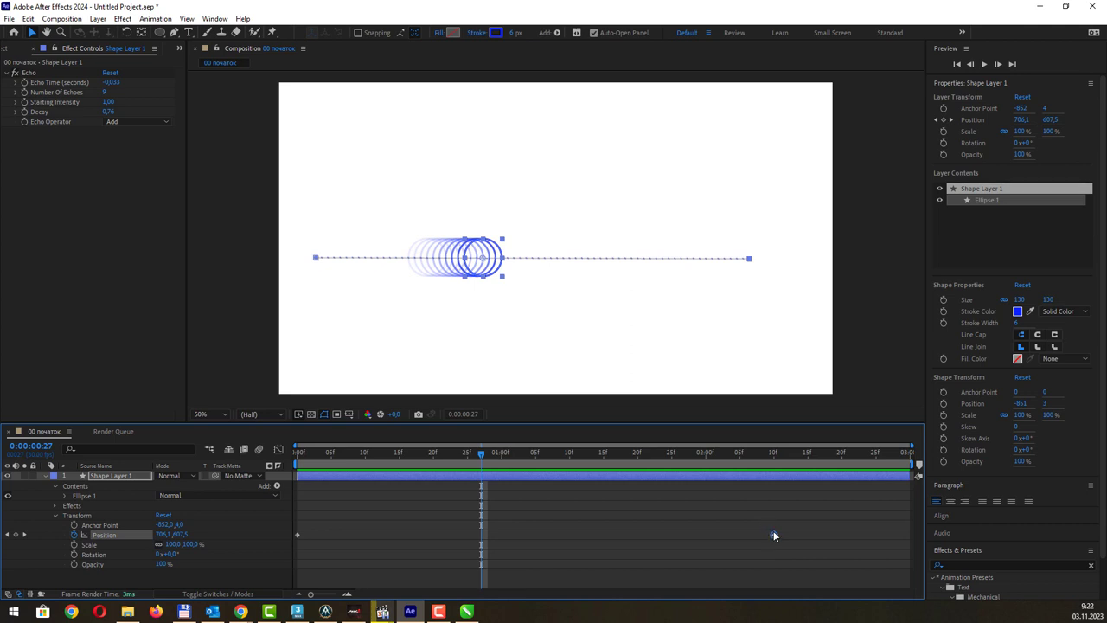
pyautogui.moveTo(774, 536)
pyautogui.press('ctrl')
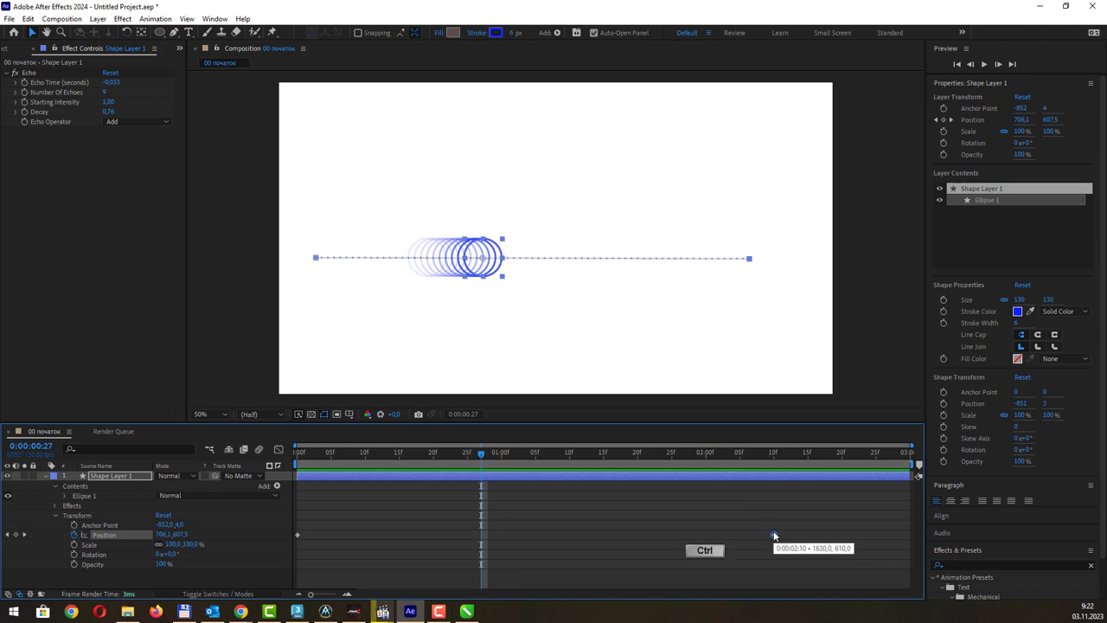
pyautogui.keyDown('ctrl'); pyautogui.click(774, 535); pyautogui.keyUp('ctrl')
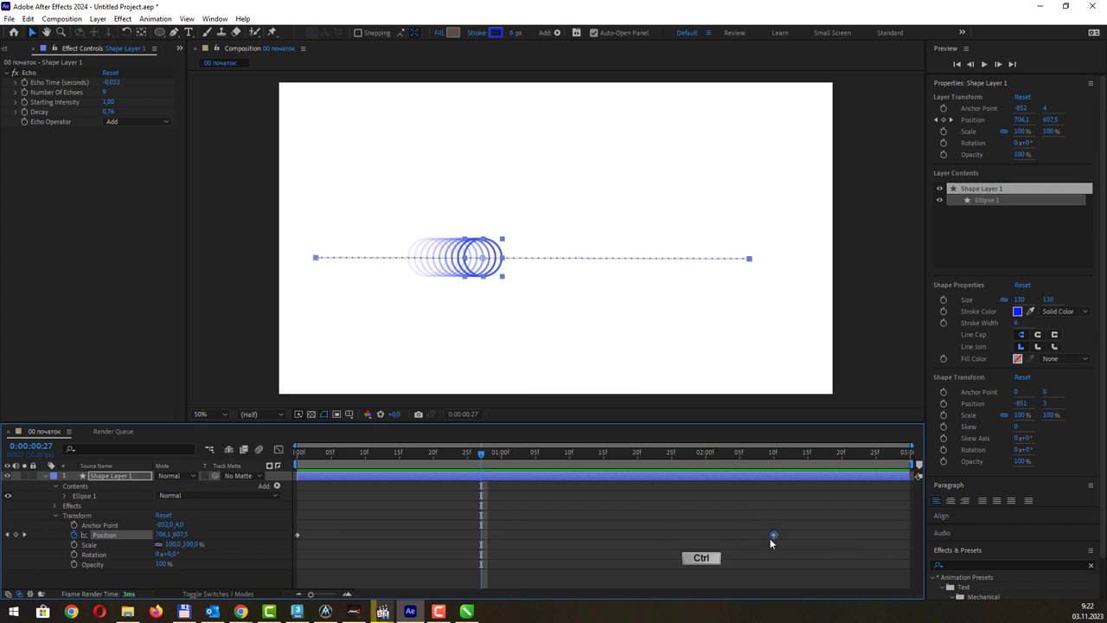
pyautogui.keyDown('ctrl'); pyautogui.click(774, 536); pyautogui.keyUp('ctrl')
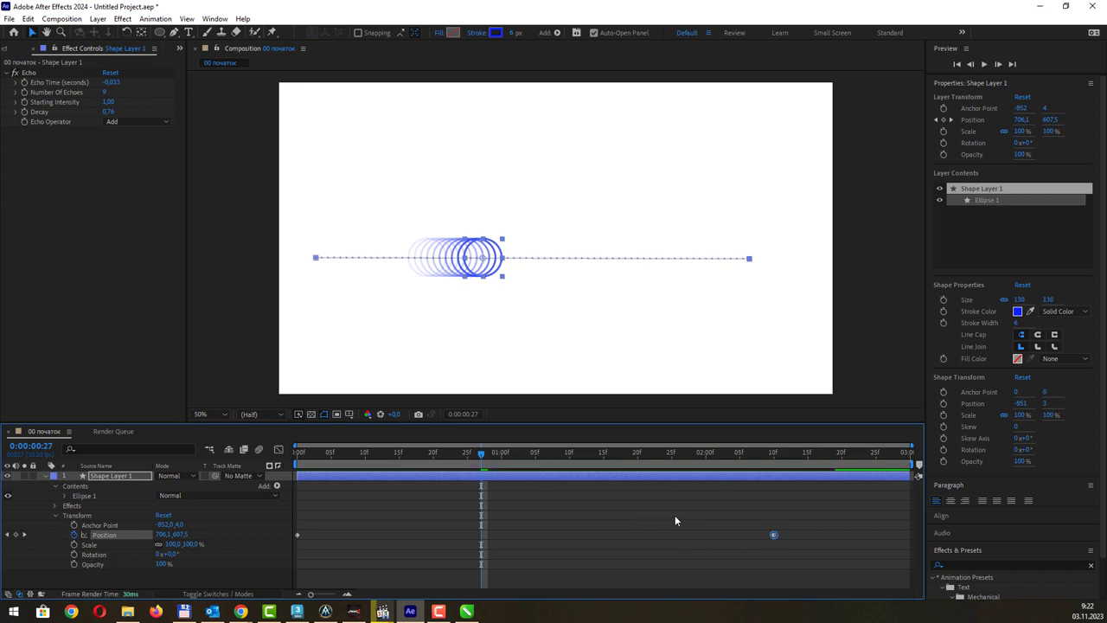
pyautogui.click(276, 449)
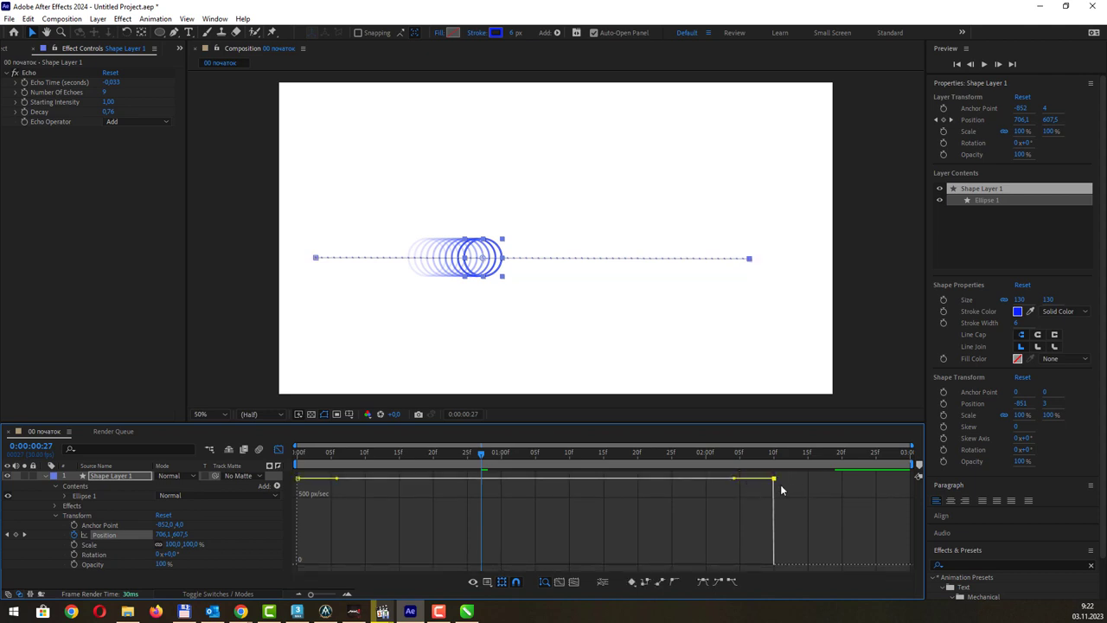
pyautogui.moveTo(781, 491); pyautogui.dragTo(288, 481)
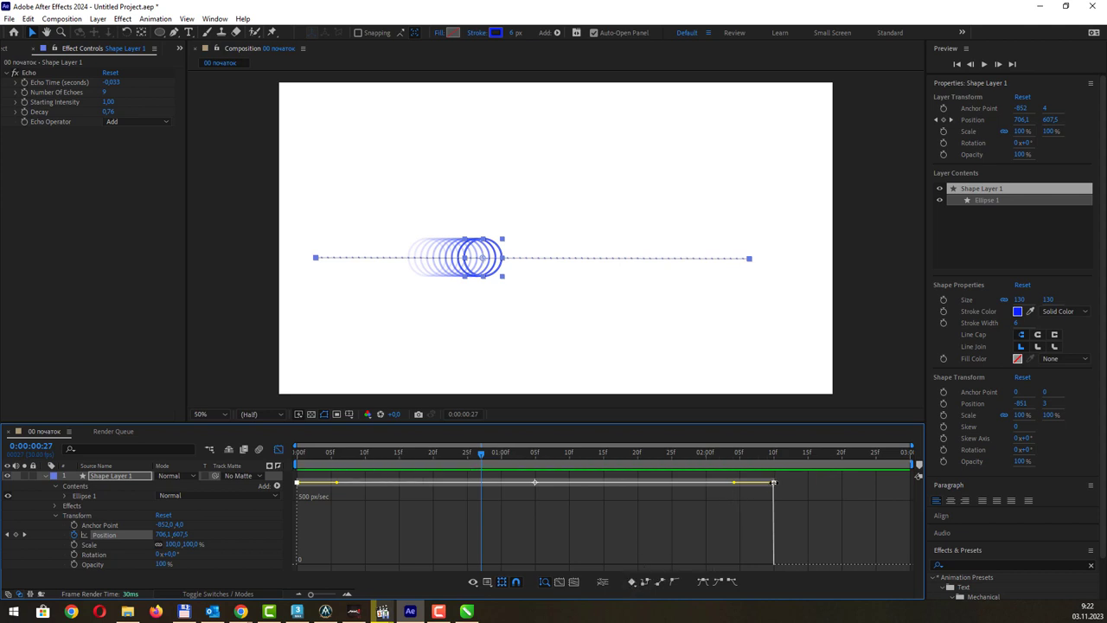
pyautogui.rightClick(774, 482)
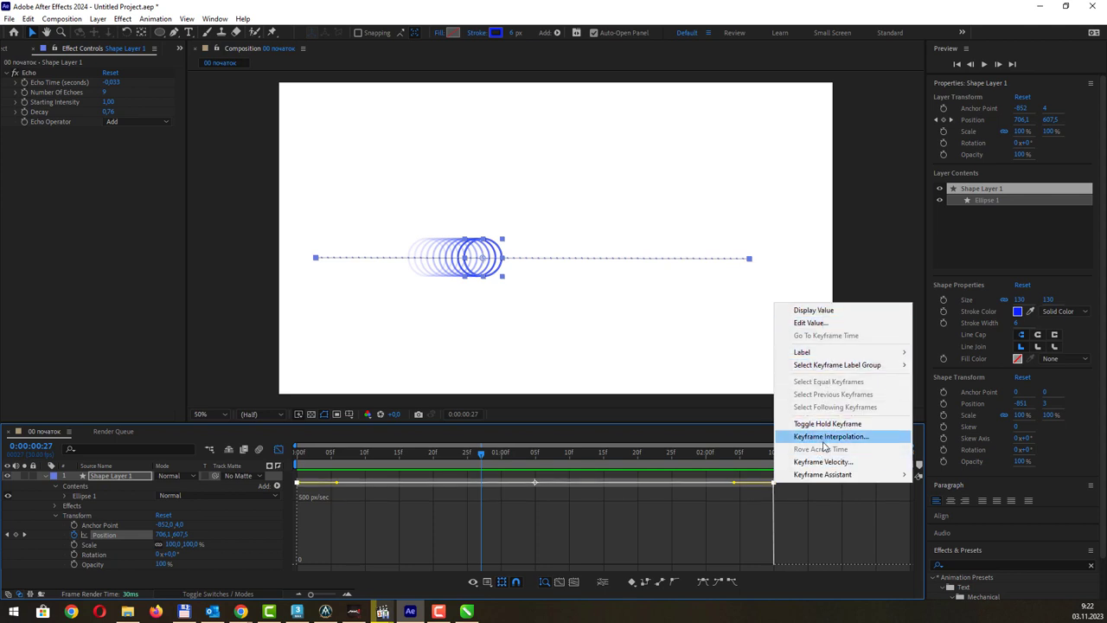
pyautogui.moveTo(837, 476)
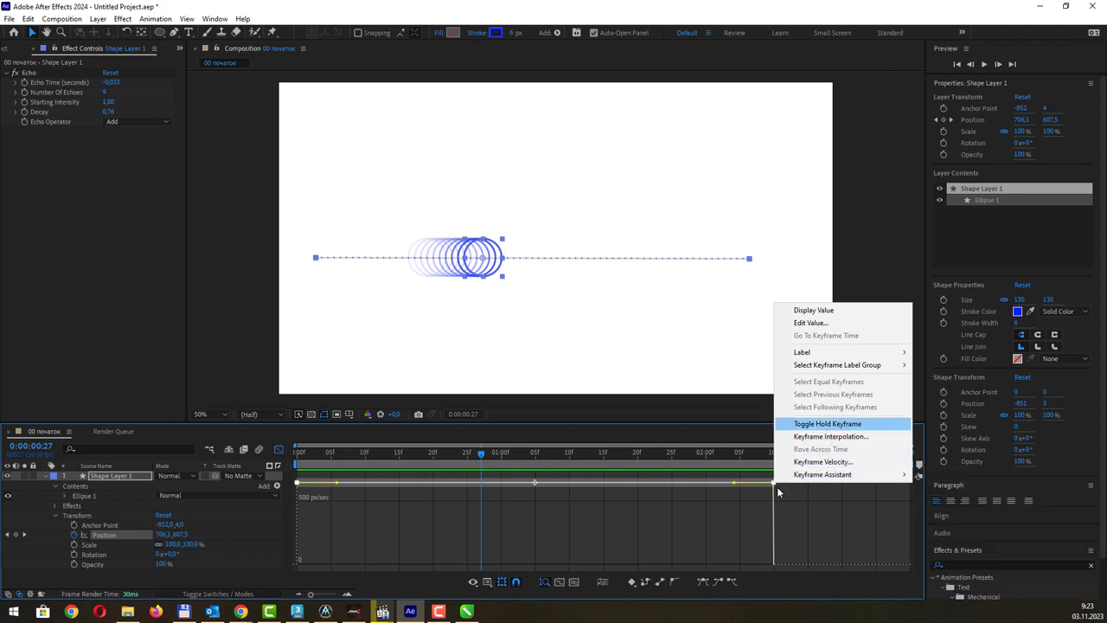
pyautogui.click(666, 596)
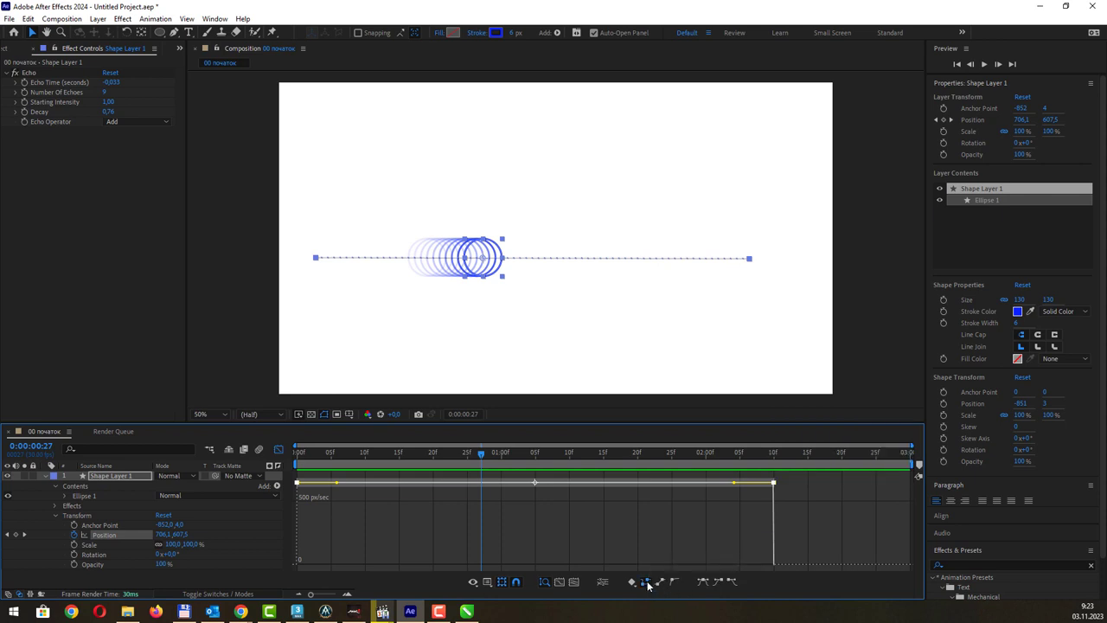
# Step: Convert the selected keyframes to Hold and preview the circle jumping from start to end
pyautogui.click(647, 584)
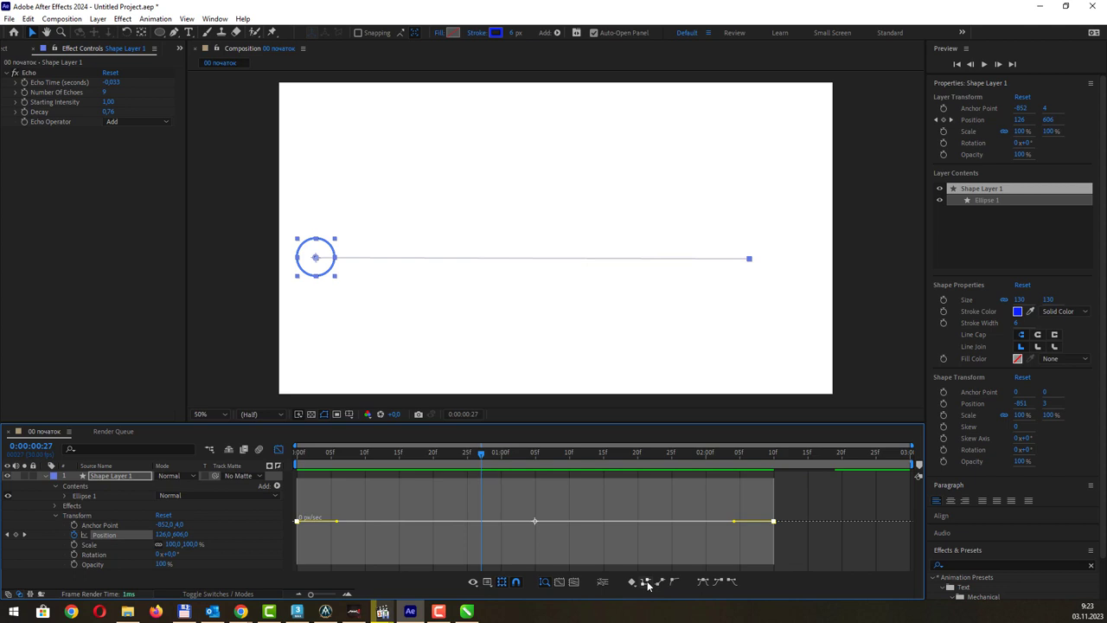
pyautogui.moveTo(458, 454)
pyautogui.mouseDown()
pyautogui.moveTo(326, 458)
pyautogui.moveTo(541, 468)
pyautogui.mouseUp()
pyautogui.press('space')
pyautogui.press('space')
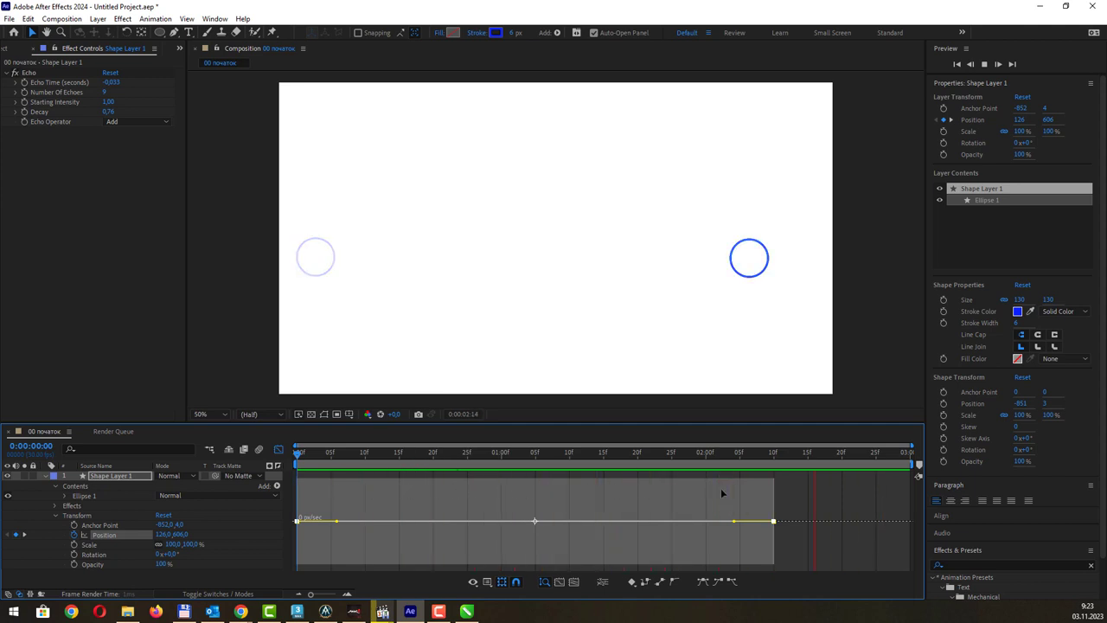
pyautogui.press('space')
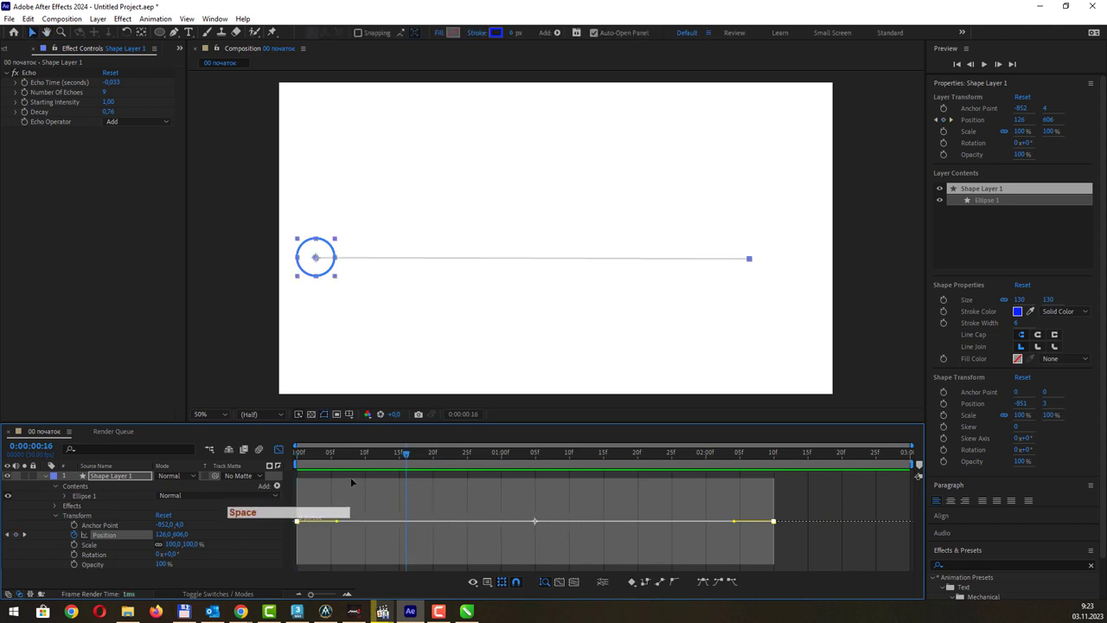
# Step: In the keyframe view, select the last Position keyframe, then switch to CorelDRAW
pyautogui.click(278, 449)
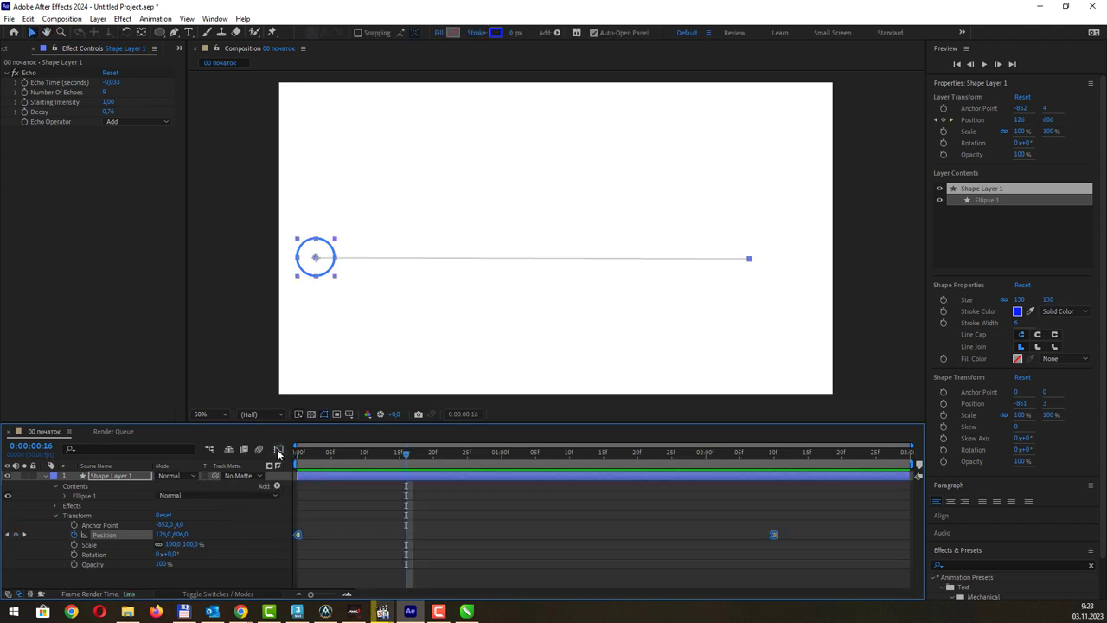
pyautogui.click(591, 507)
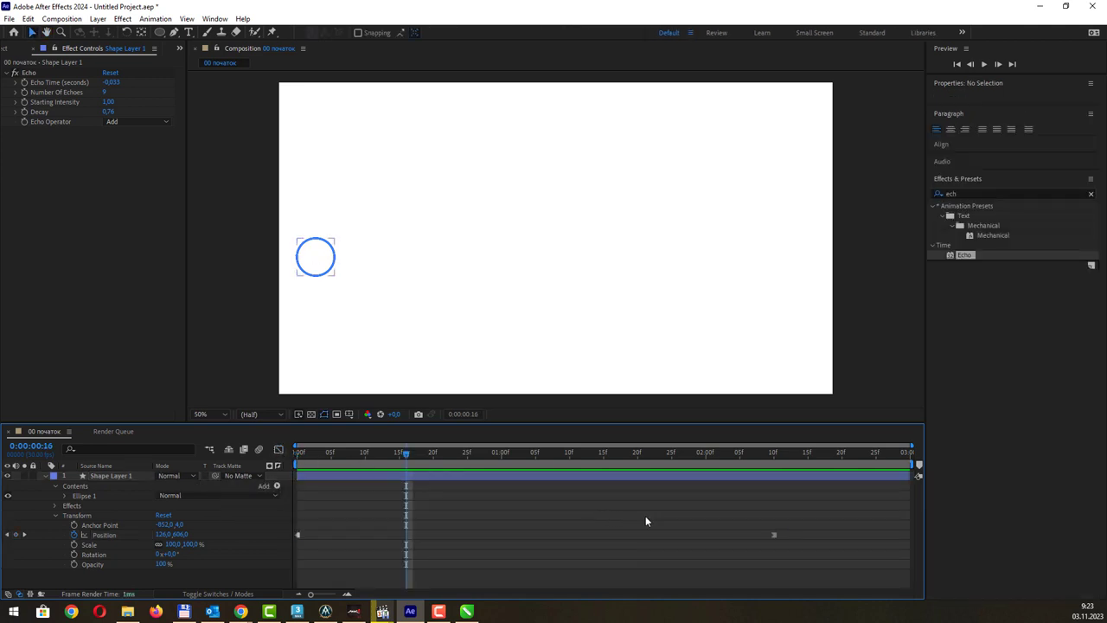
pyautogui.click(775, 535)
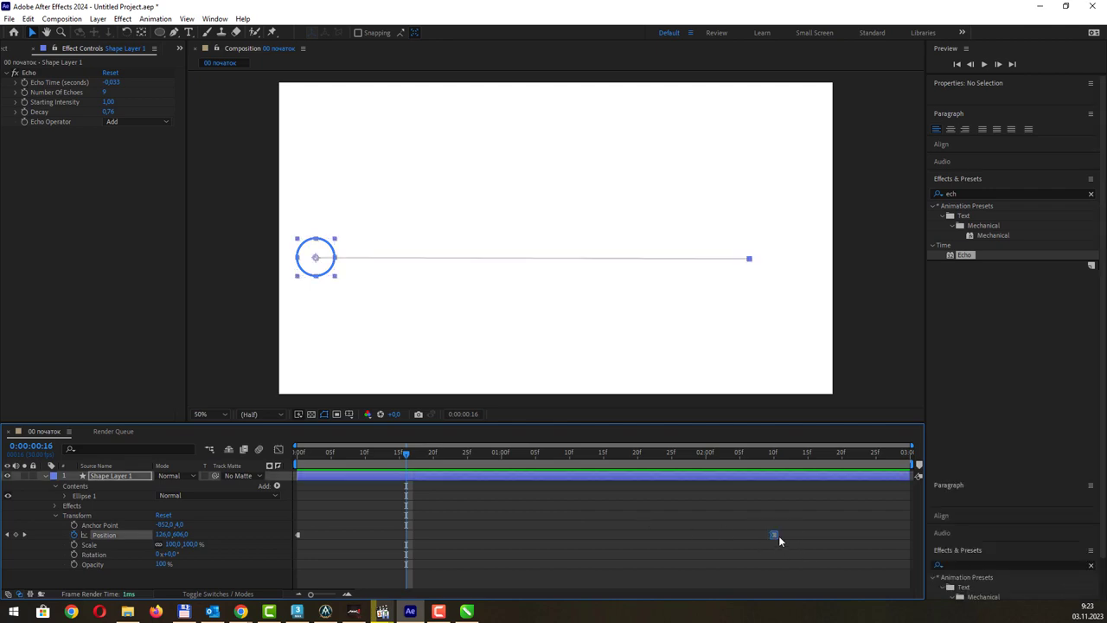
pyautogui.hotkey('alt', 'Tab')
# Step: Review the Linear, Easy Ease, Hold and Bezier interpolation slide in CorelDRAW, then return to After Effects
pyautogui.hotkey('alt', 'Tab')
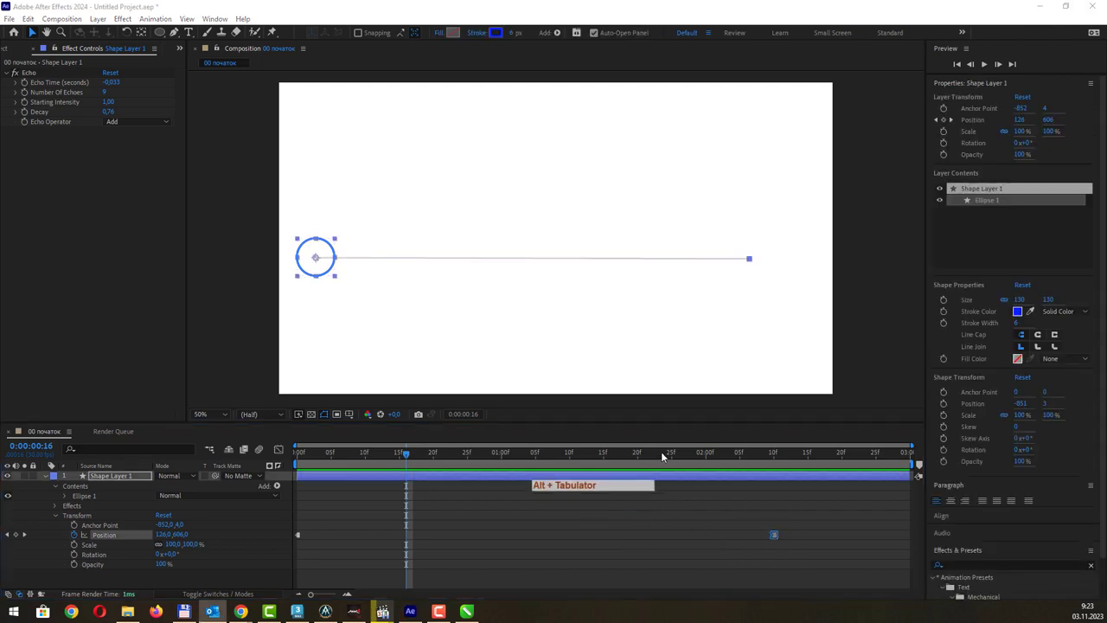
pyautogui.hotkey('alt', 'Tab')
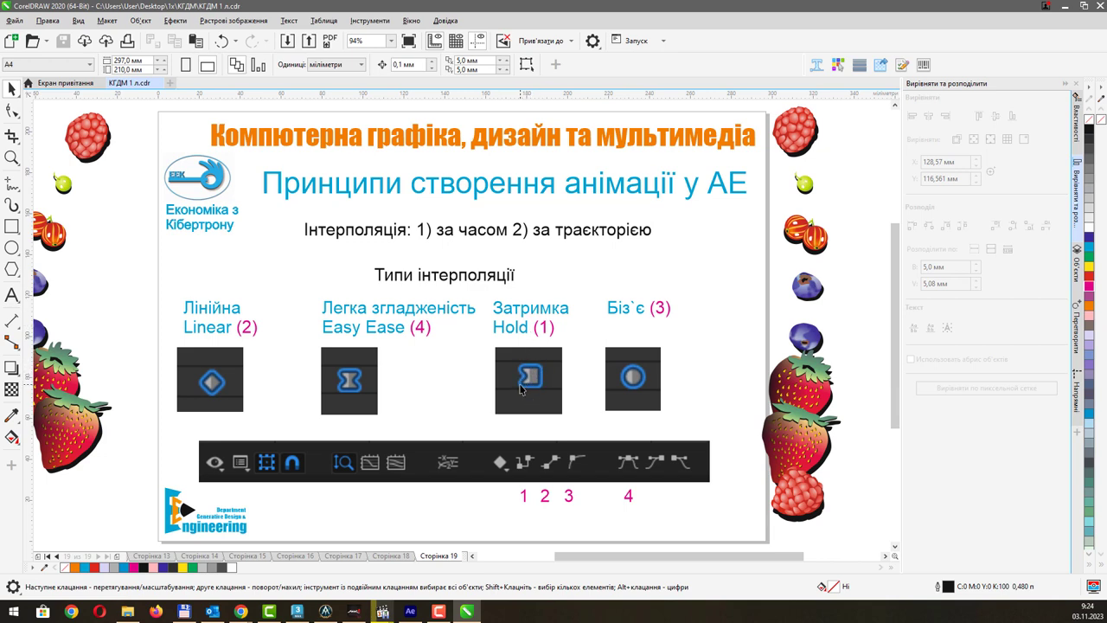
pyautogui.hotkey('alt', 'Tab')
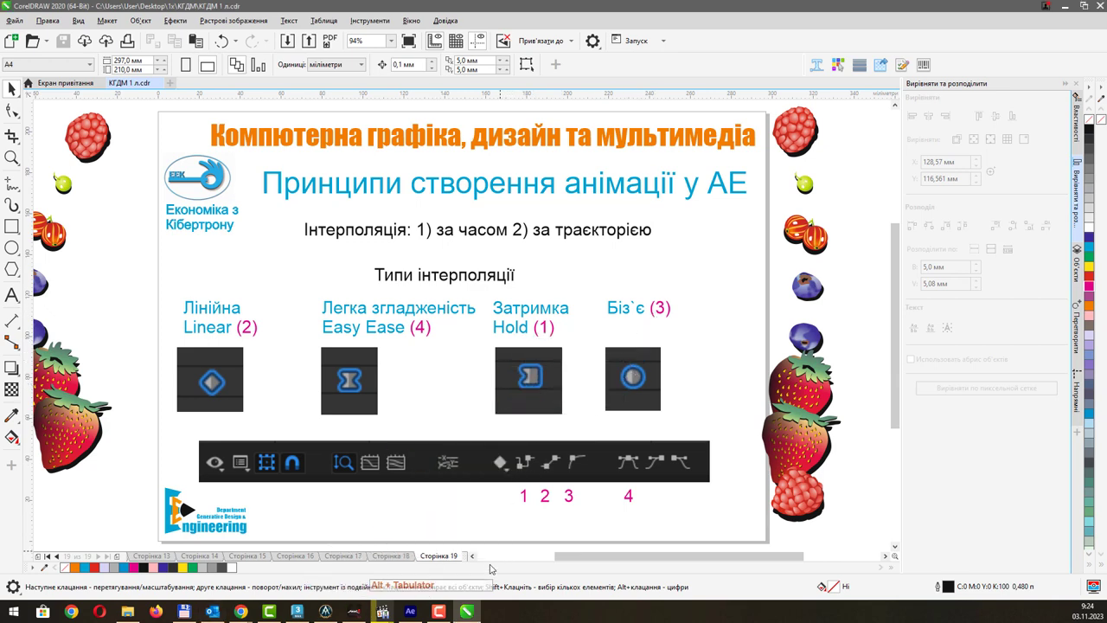
pyautogui.click(410, 611)
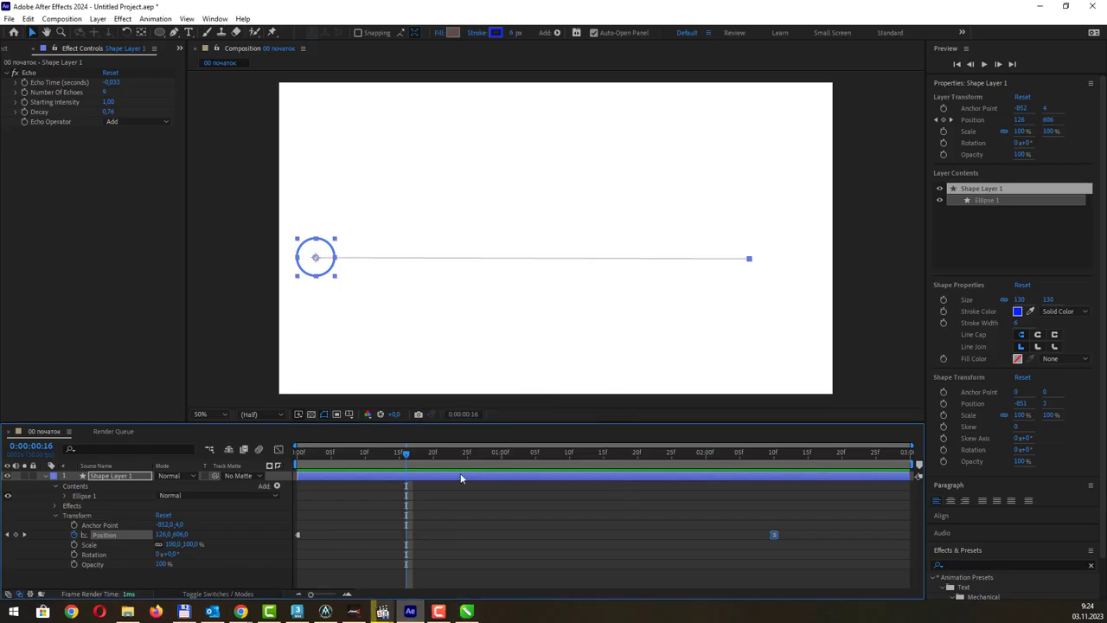
# Step: Convert both Position keyframes to Auto Bezier in the Graph Editor, then return to the layer view
pyautogui.click(278, 451)
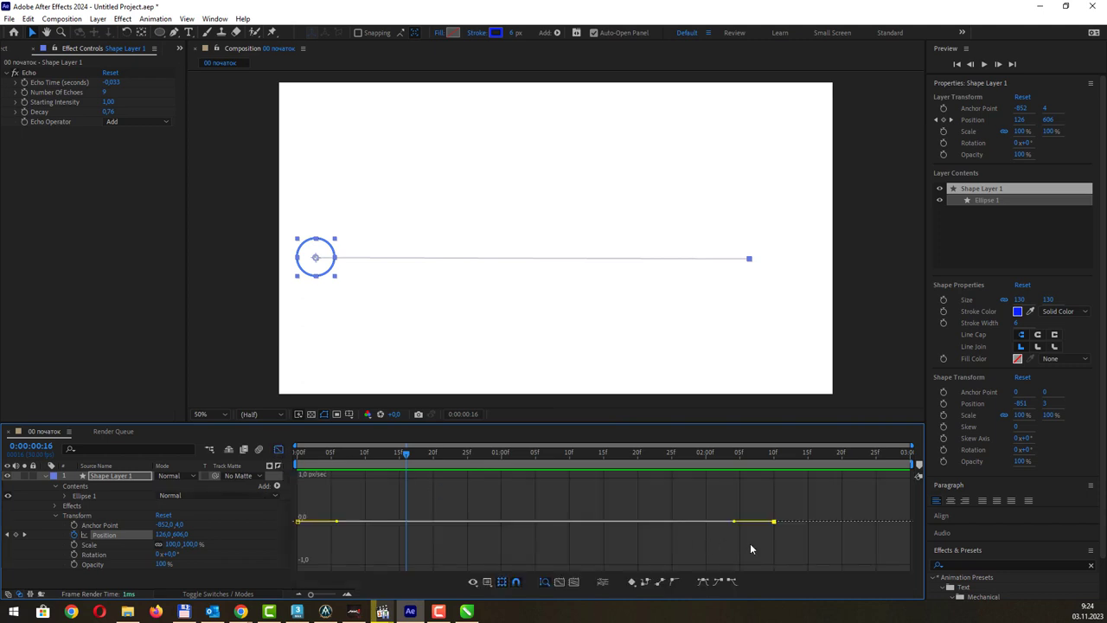
pyautogui.moveTo(785, 538)
pyautogui.mouseDown()
pyautogui.moveTo(274, 500)
pyautogui.moveTo(312, 507)
pyautogui.mouseUp()
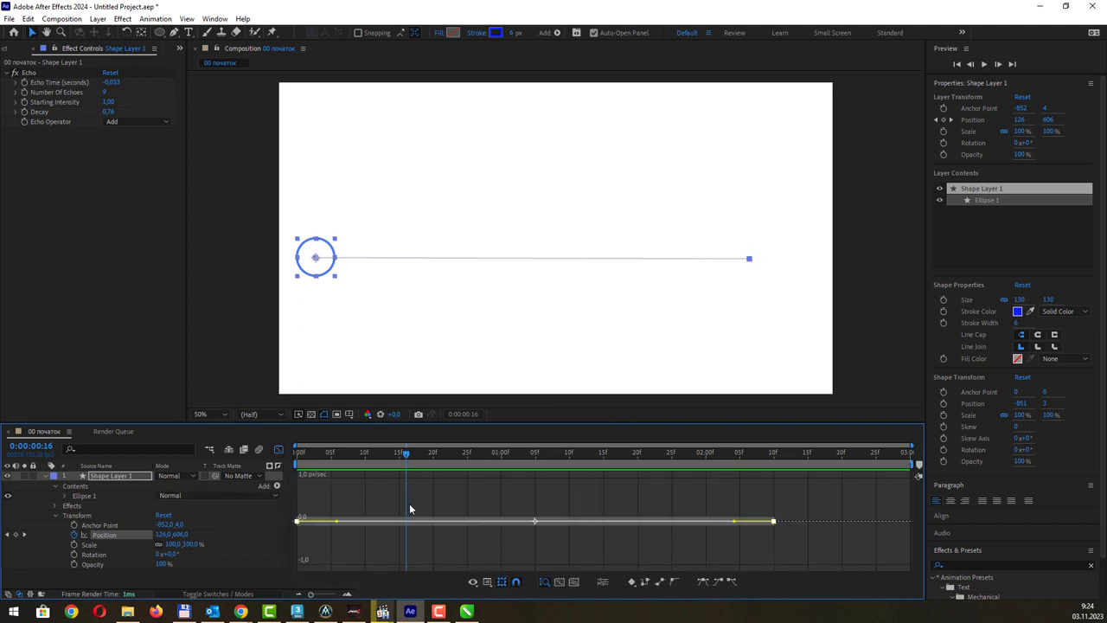
pyautogui.click(673, 585)
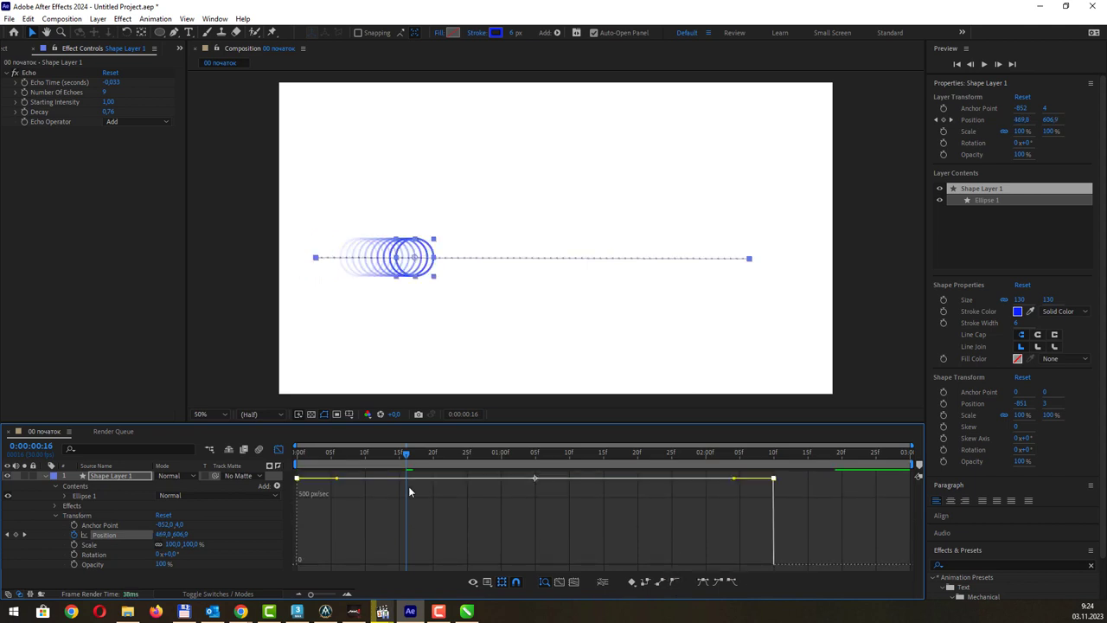
pyautogui.click(276, 452)
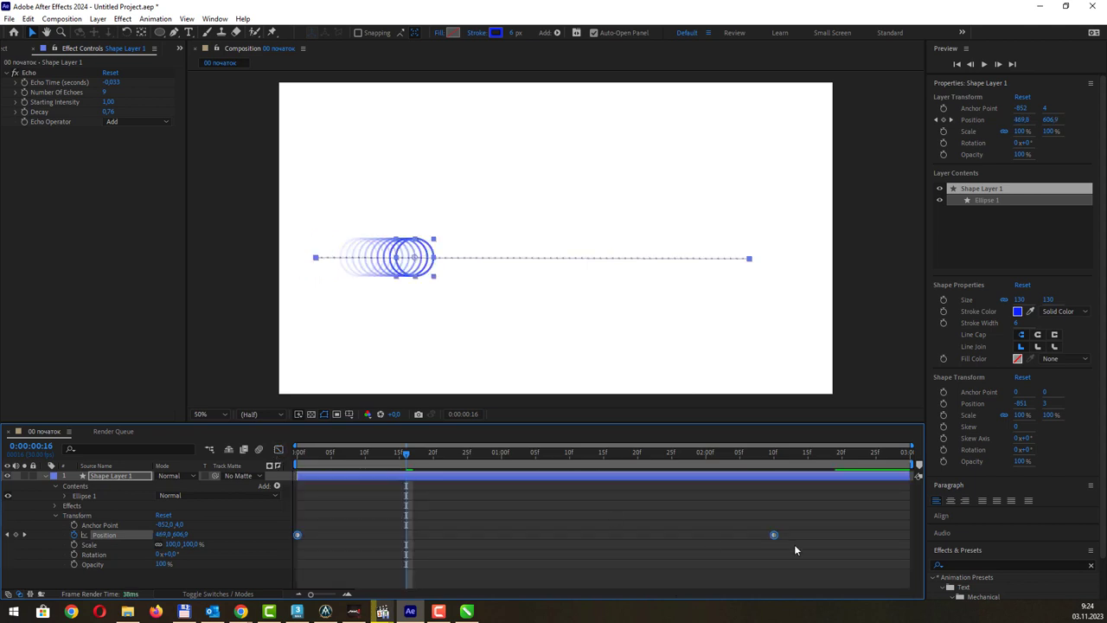
# Step: Check the interpolation slide, then reopen the Position speed graph and select both keyframes
pyautogui.hotkey('alt', 'Tab')
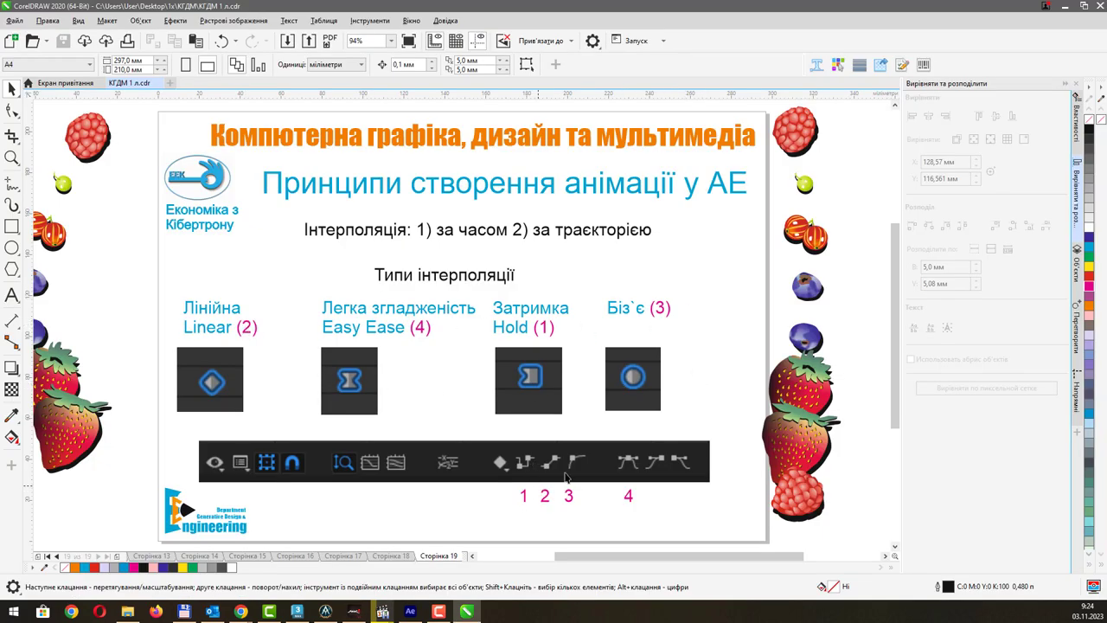
pyautogui.click(410, 611)
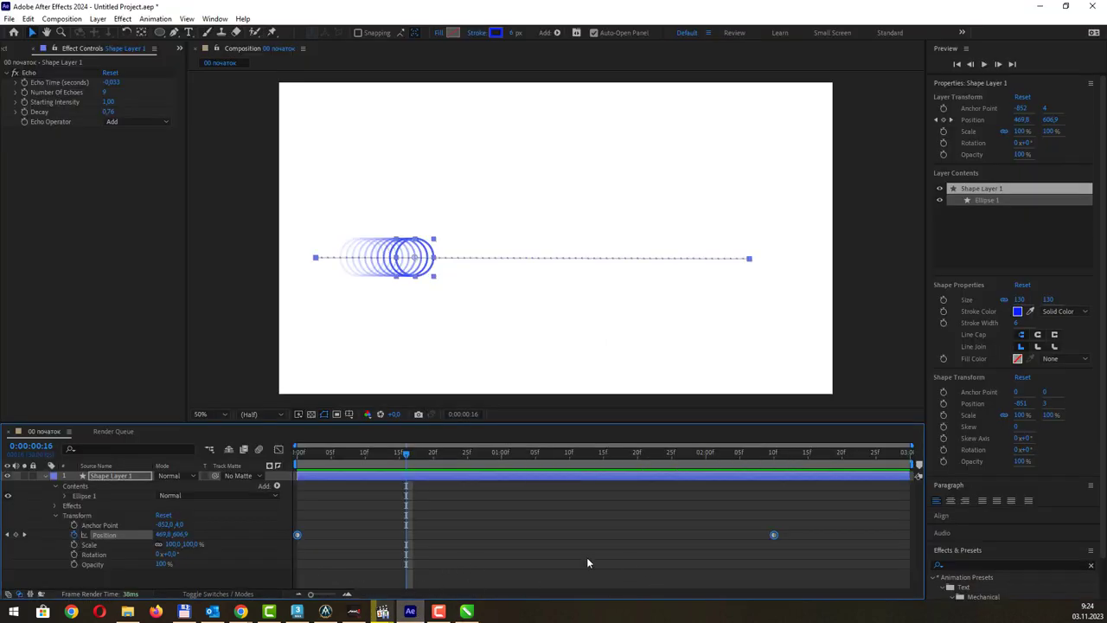
pyautogui.click(277, 449)
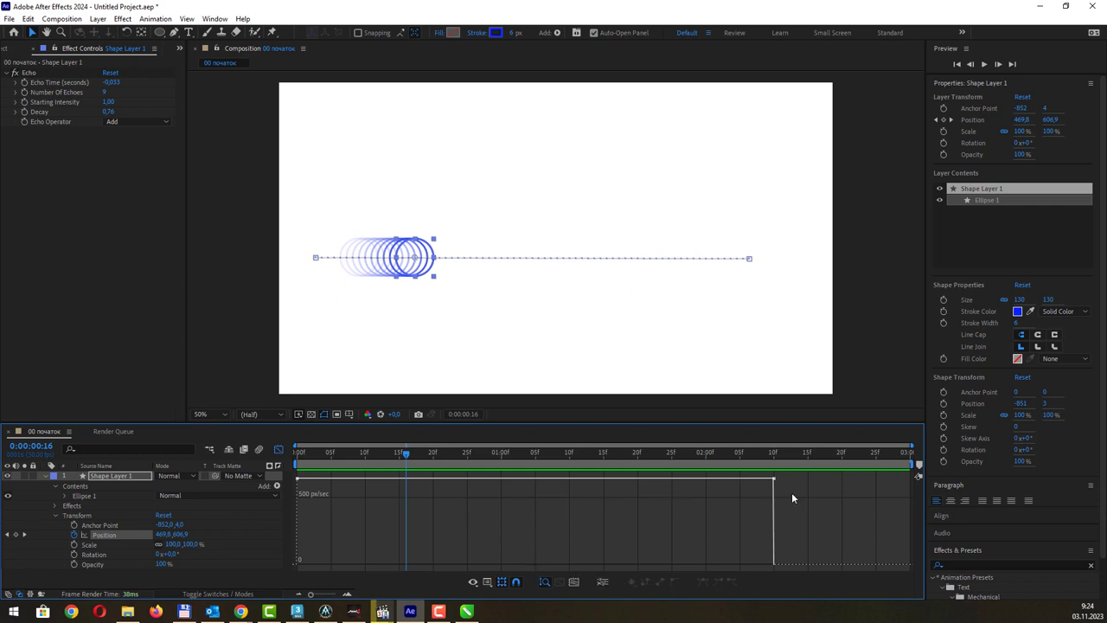
pyautogui.moveTo(727, 471); pyautogui.dragTo(783, 498)
pyautogui.rightClick(775, 480)
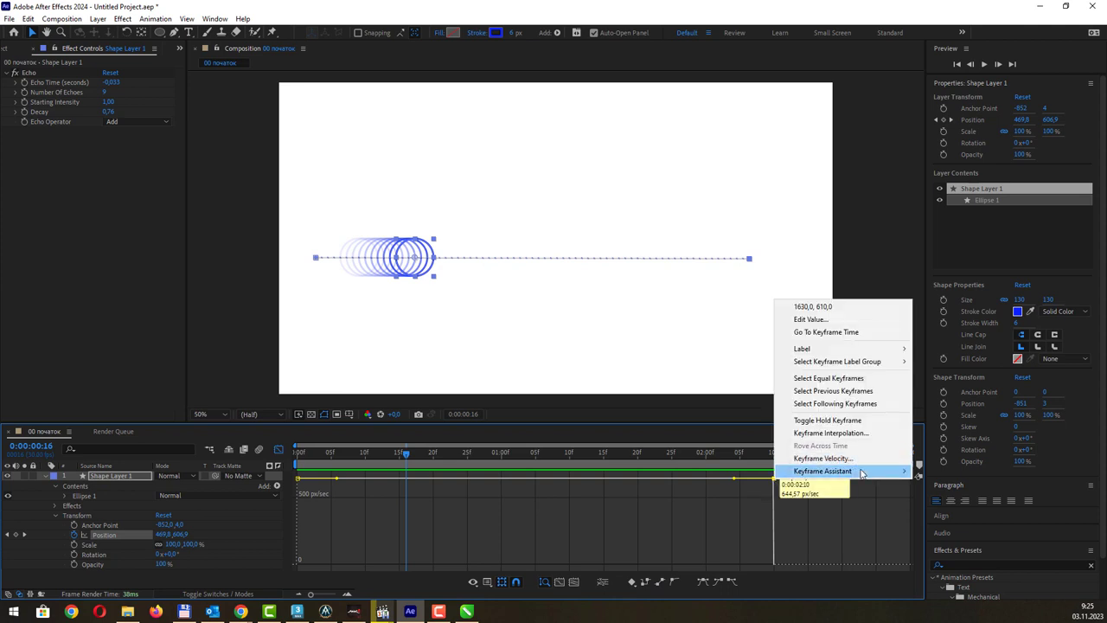
pyautogui.moveTo(862, 473)
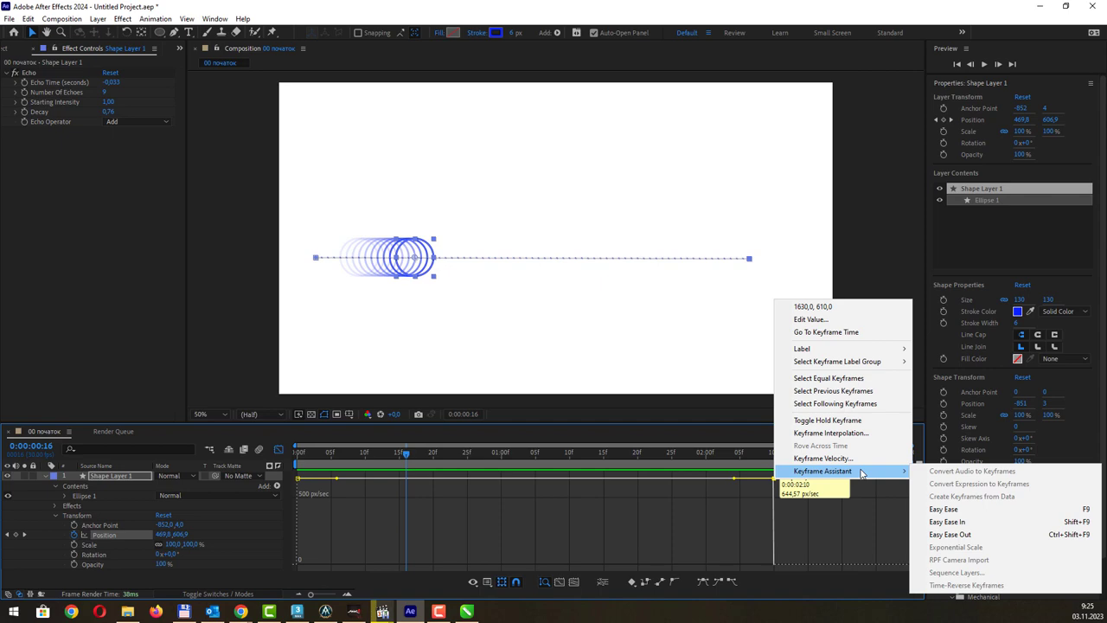
pyautogui.click(750, 491)
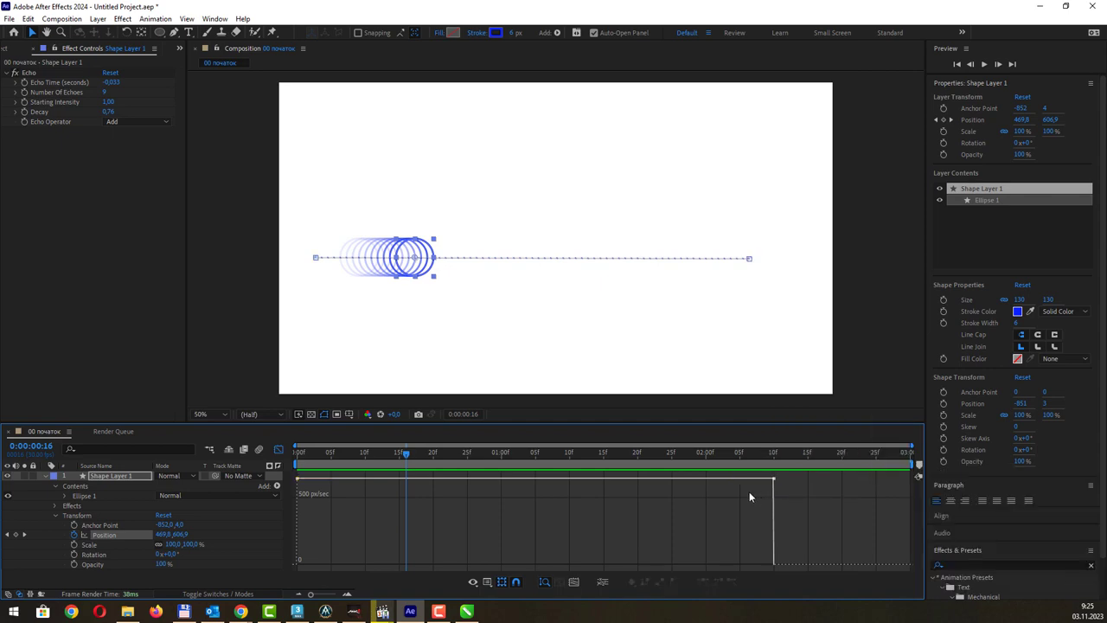
pyautogui.hotkey('alt', 'Tab')
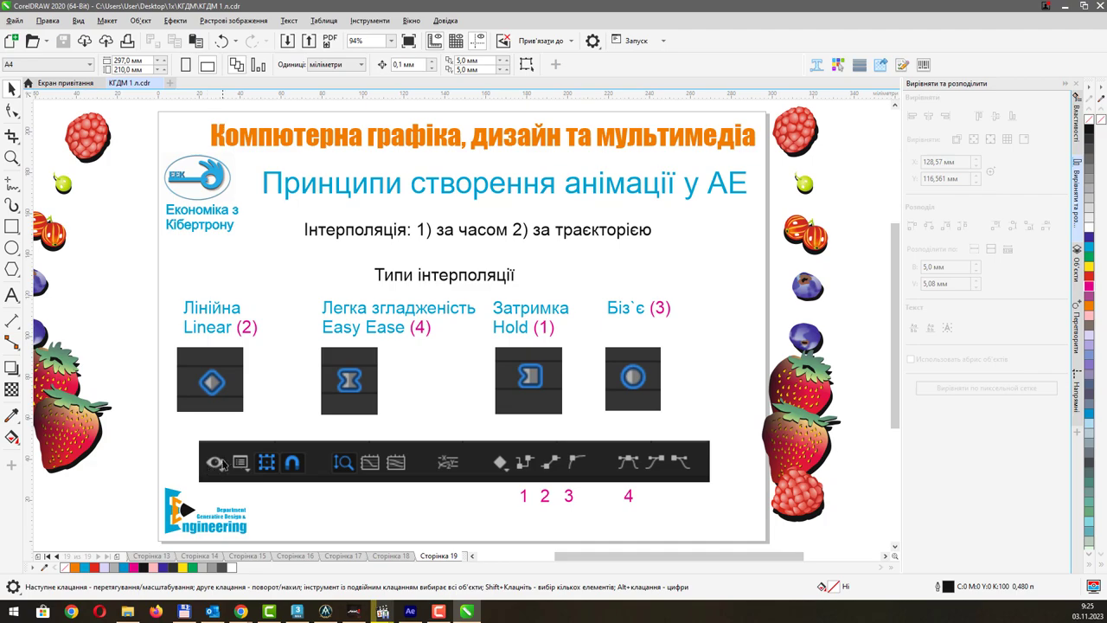
pyautogui.hotkey('alt', 'Tab')
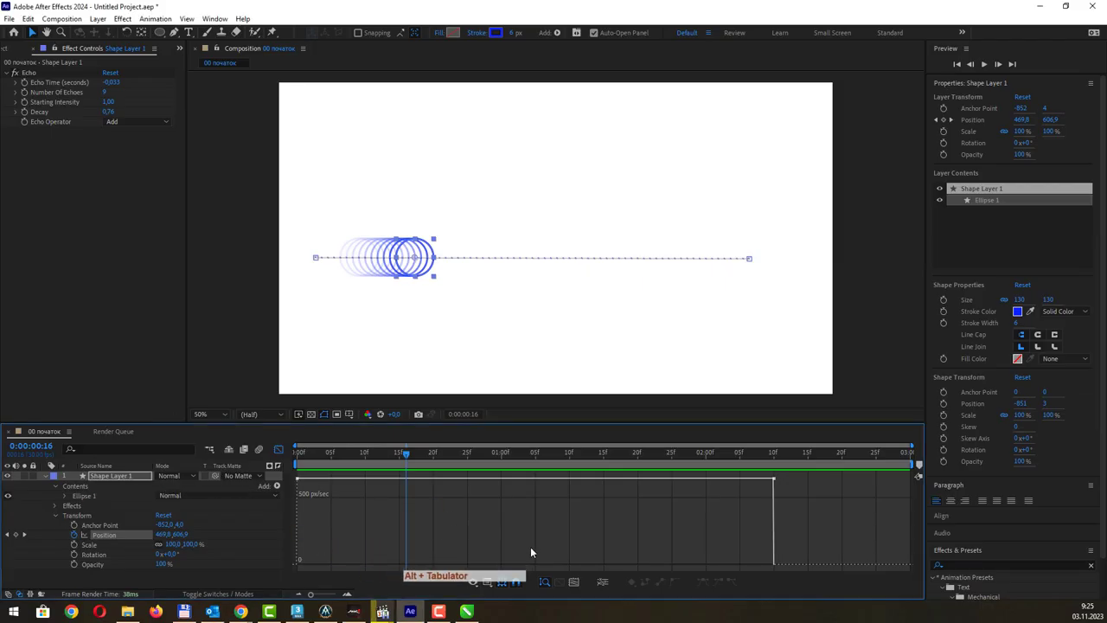
pyautogui.click(473, 582)
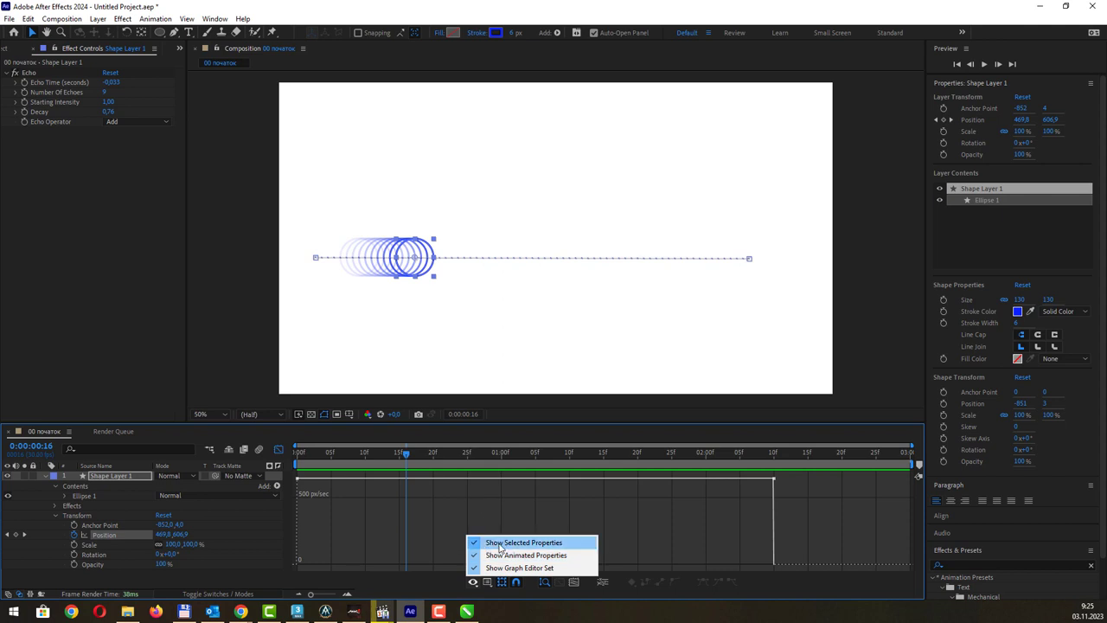
pyautogui.click(450, 585)
pyautogui.click(488, 584)
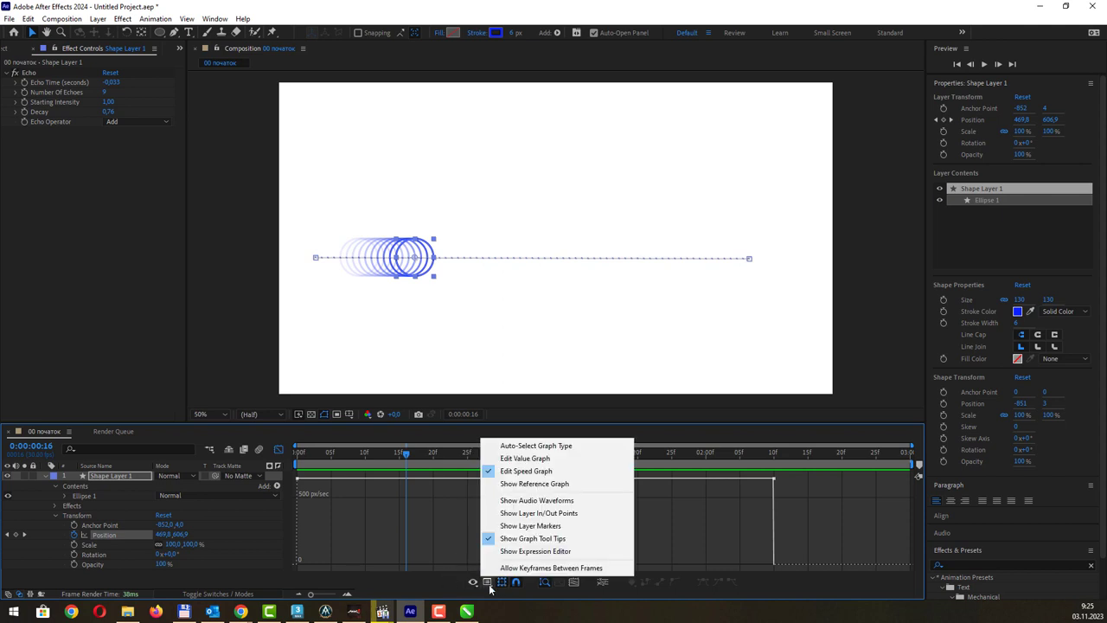
pyautogui.click(490, 585)
pyautogui.click(489, 585)
pyautogui.click(447, 540)
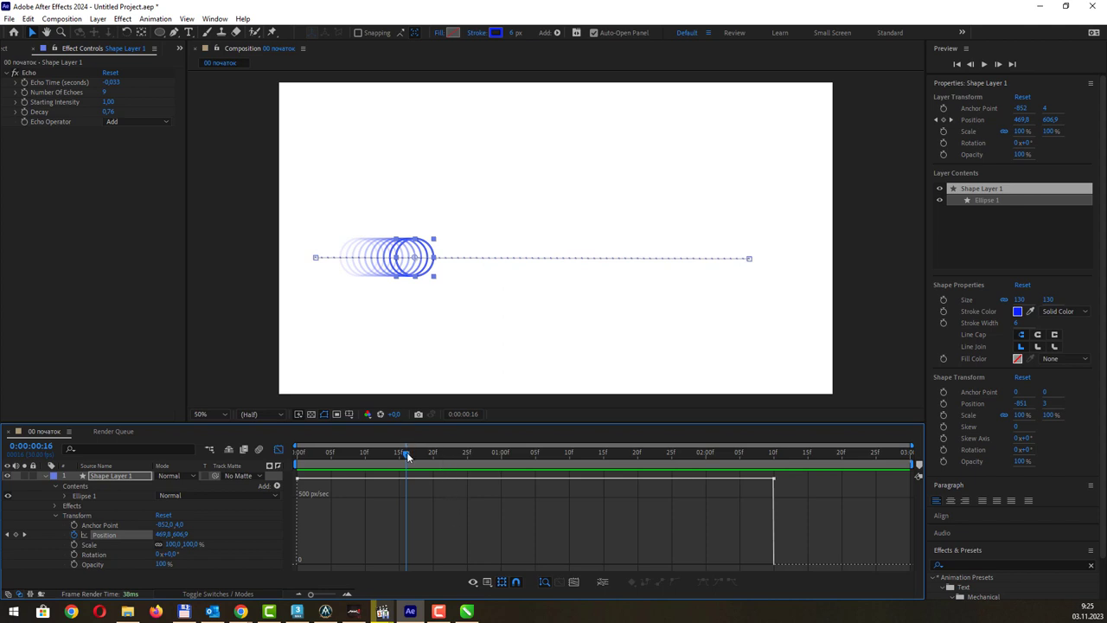
# Step: Convert both Position keyframes to Hold and scrub to preview the circle jumping between positions
pyautogui.moveTo(409, 456); pyautogui.dragTo(730, 465)
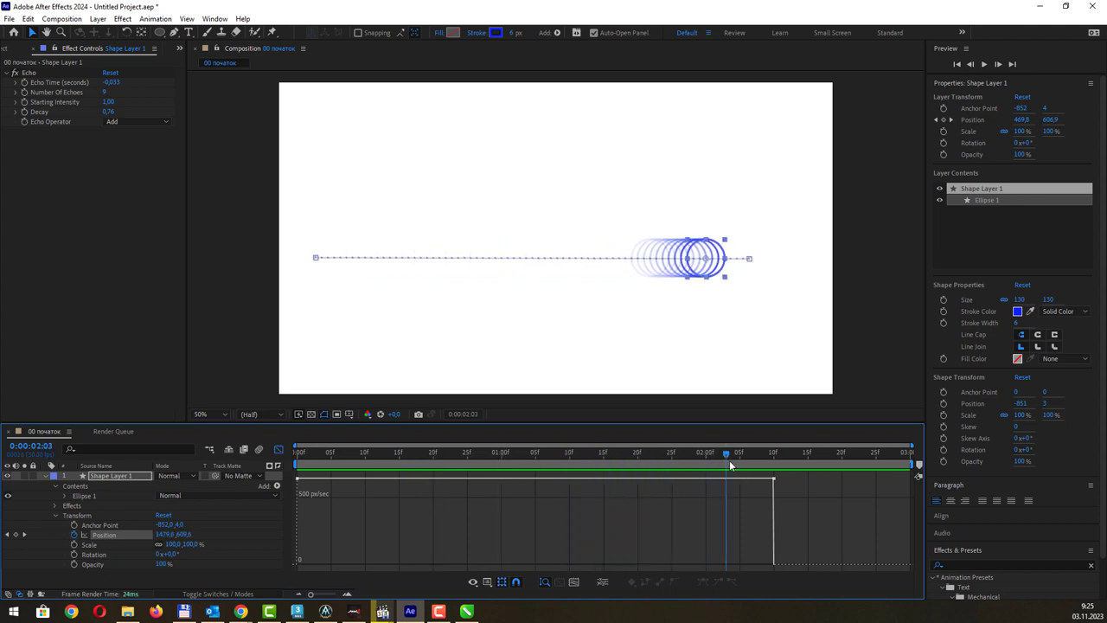
pyautogui.moveTo(799, 507); pyautogui.dragTo(389, 478)
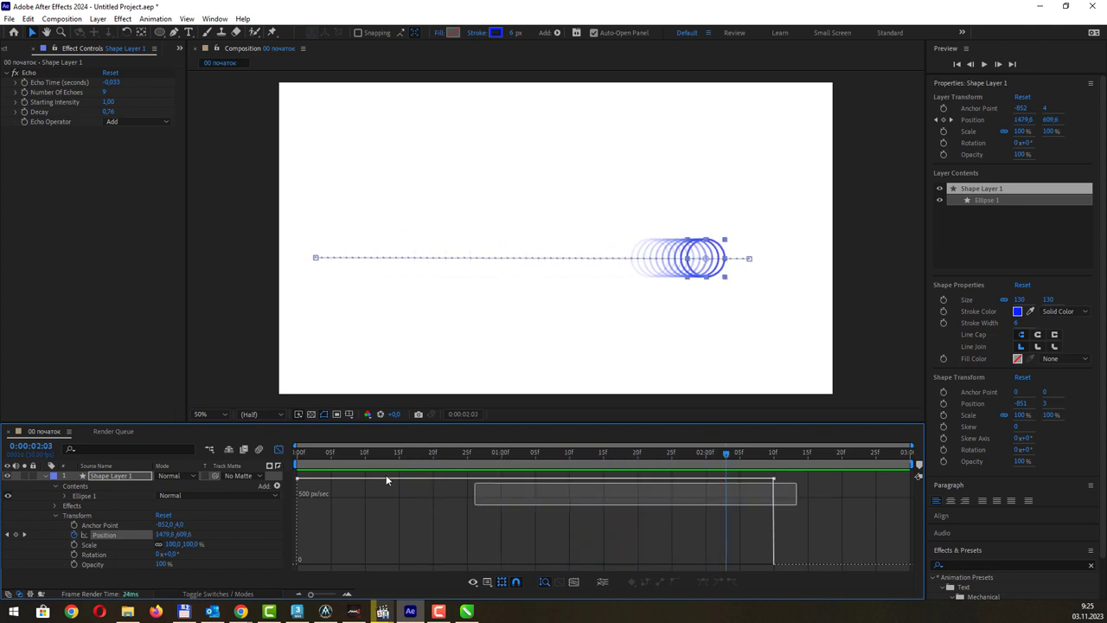
pyautogui.click(561, 577)
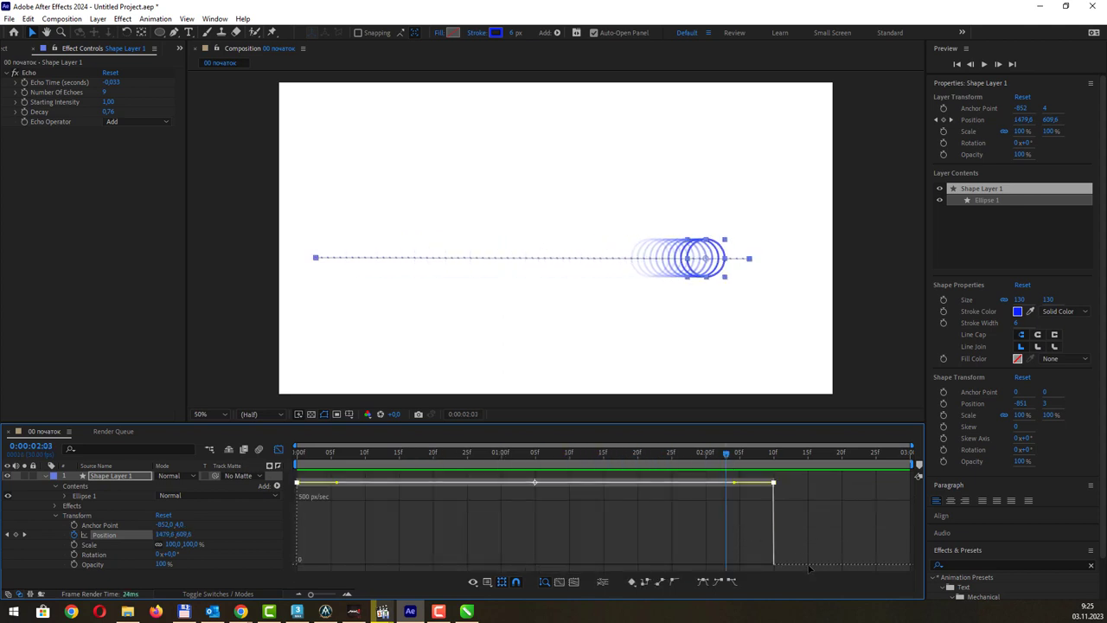
pyautogui.click(646, 582)
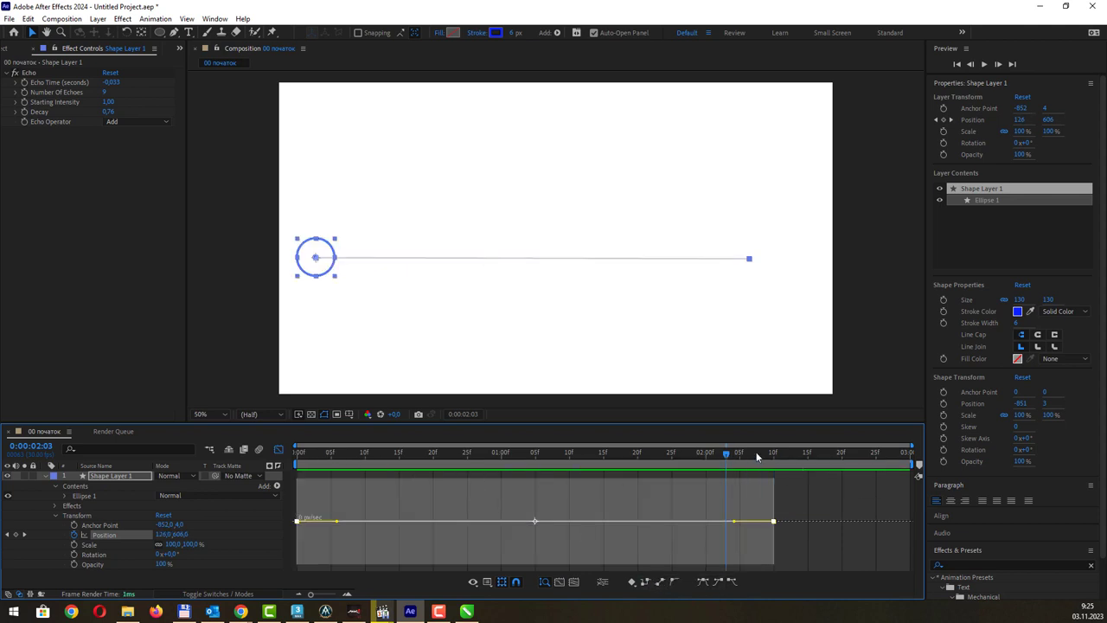
pyautogui.moveTo(757, 457); pyautogui.dragTo(358, 437)
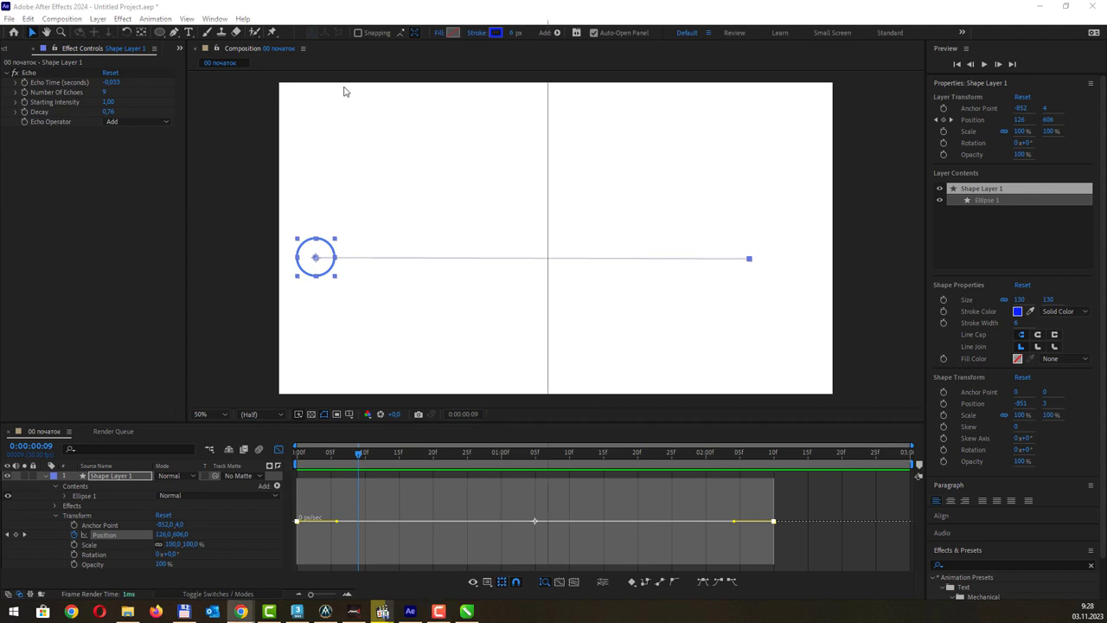
pyautogui.hotkey('alt', 'Tab')
# Step: Play the 'Apple – Don't Blink' video fullscreen, then replay from 0:04 and pause on 'blink'
pyautogui.doubleClick(633, 55)
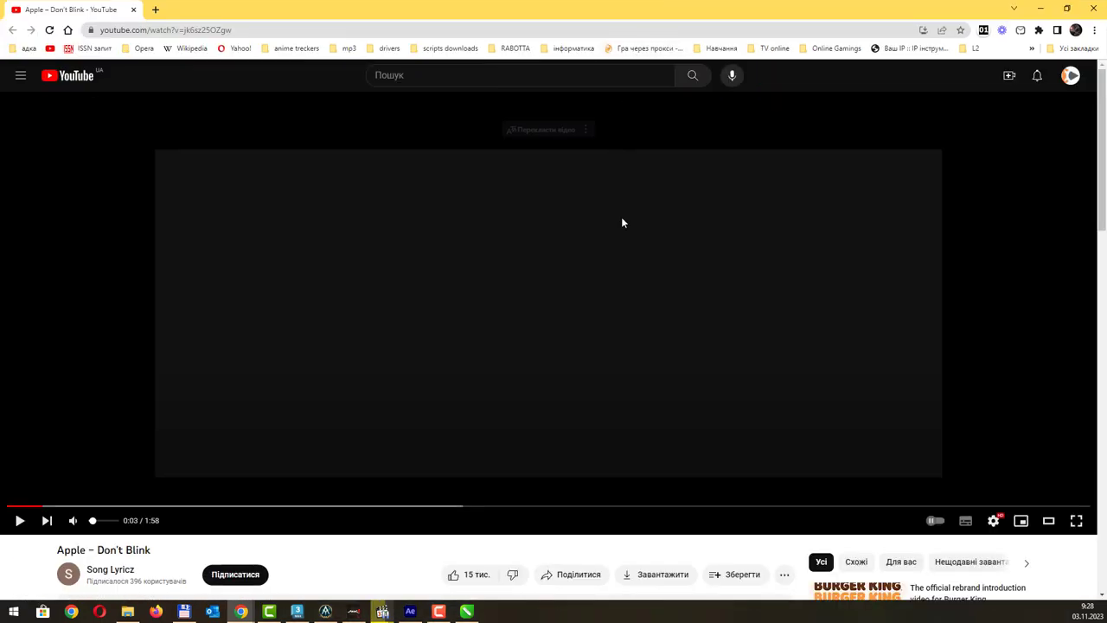
pyautogui.doubleClick(621, 216)
pyautogui.click(831, 275)
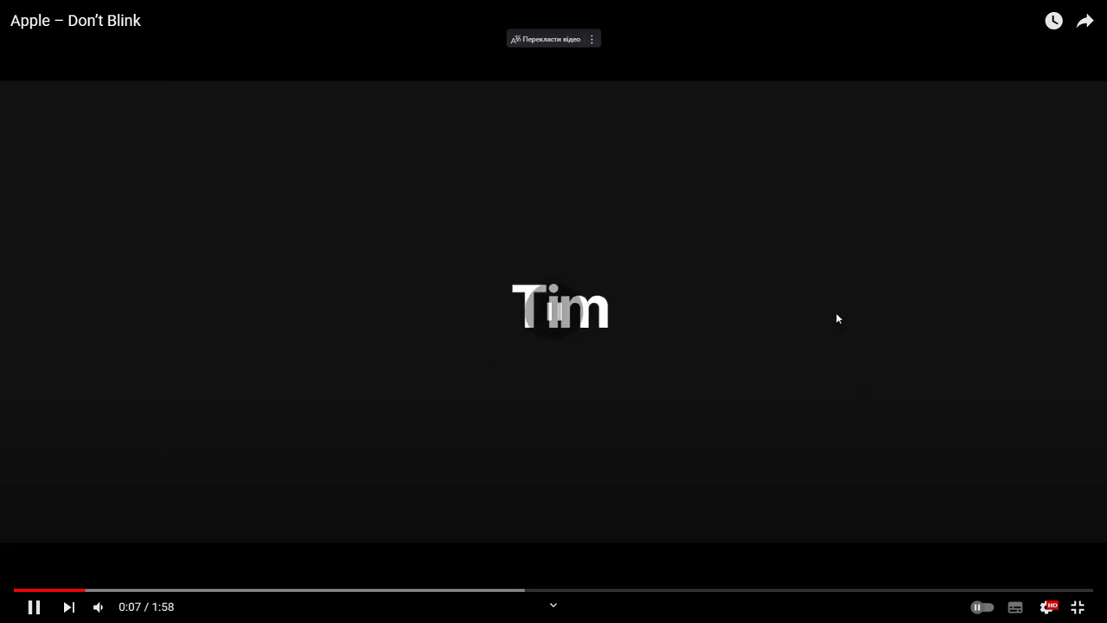
pyautogui.click(837, 317)
pyautogui.press('Escape')
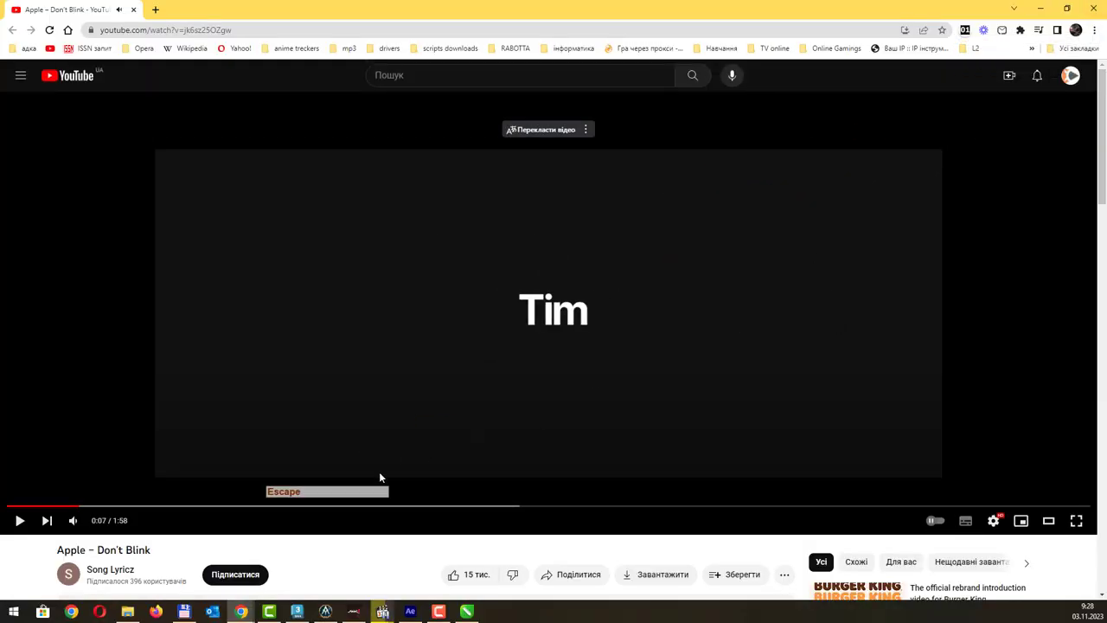
pyautogui.click(51, 508)
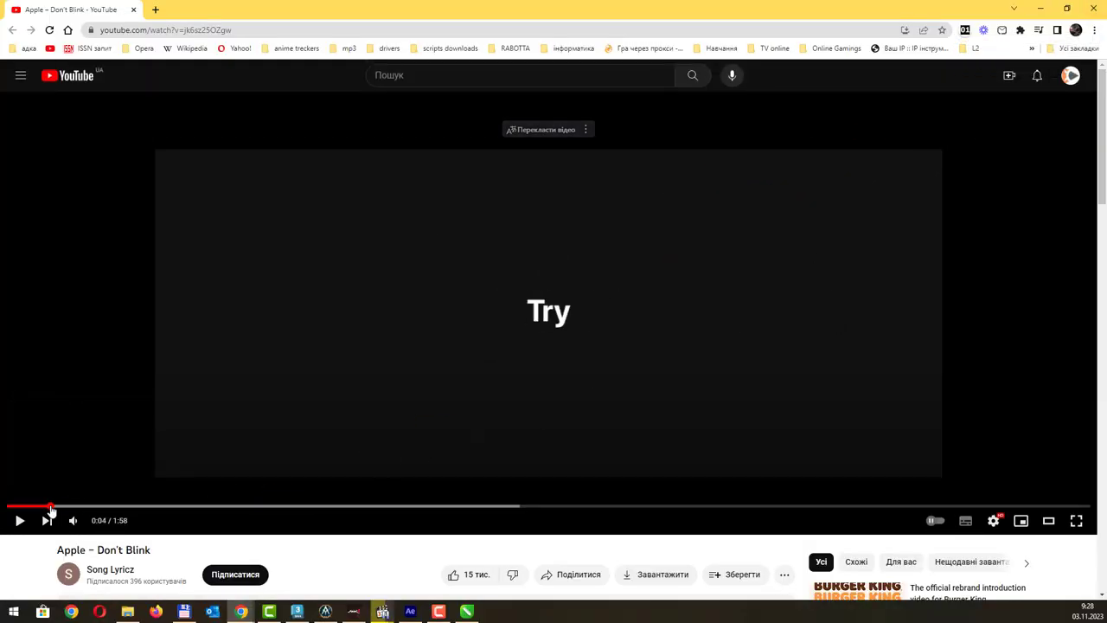
pyautogui.click(173, 387)
pyautogui.click(543, 347)
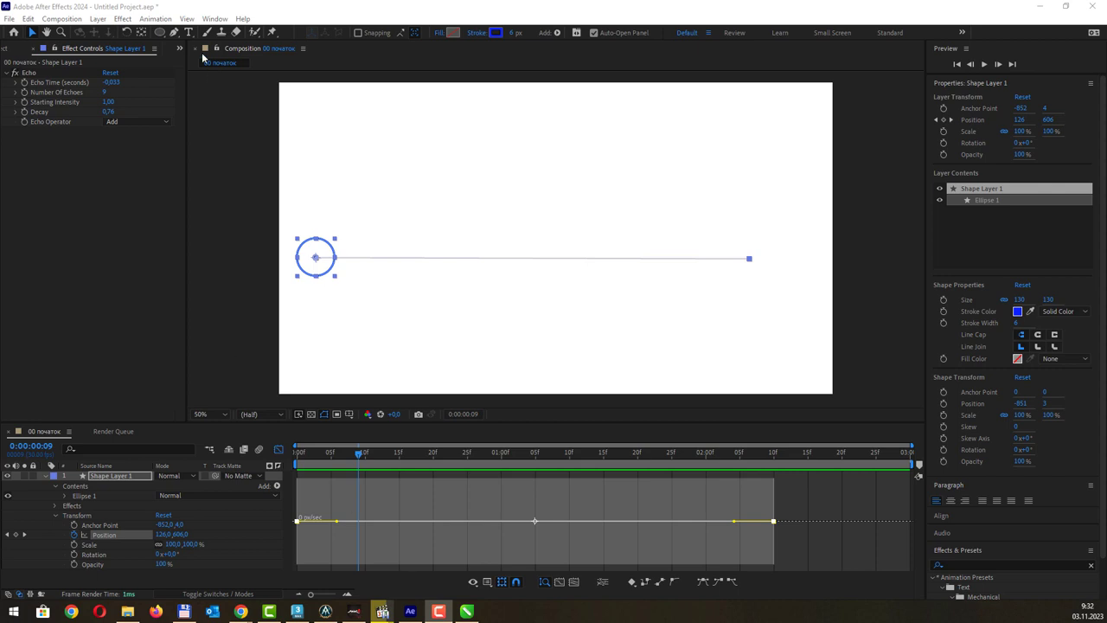
# Step: From the Project panel, create a 1920×1080, 30 fps, 3-second composition named 'Приклад Hold'
pyautogui.click(179, 49)
pyautogui.click(193, 64)
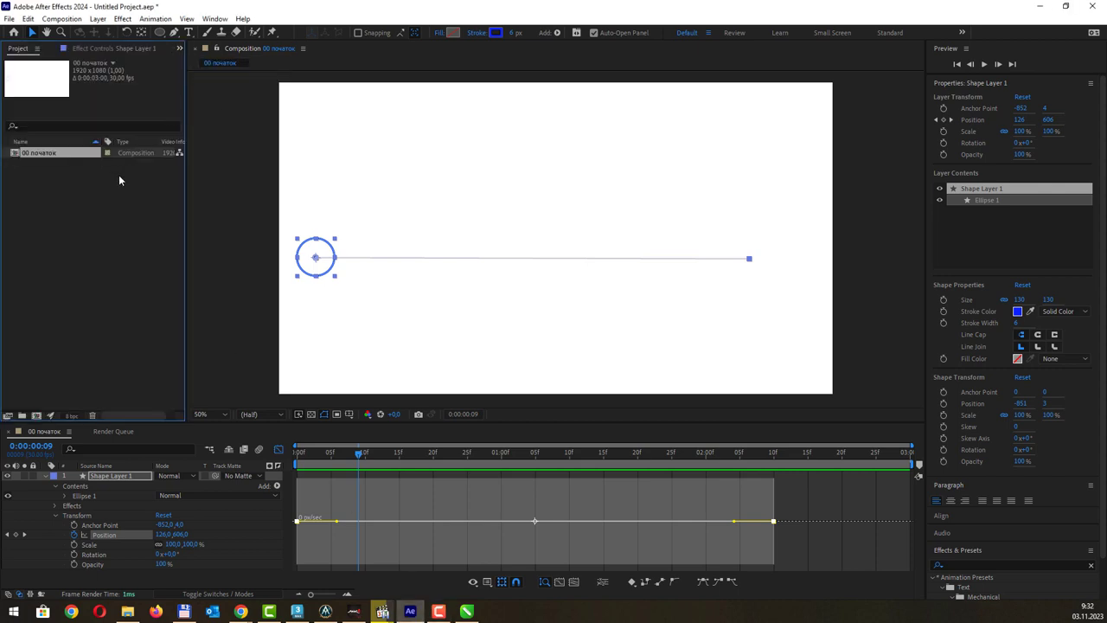
pyautogui.rightClick(97, 214)
pyautogui.click(135, 219)
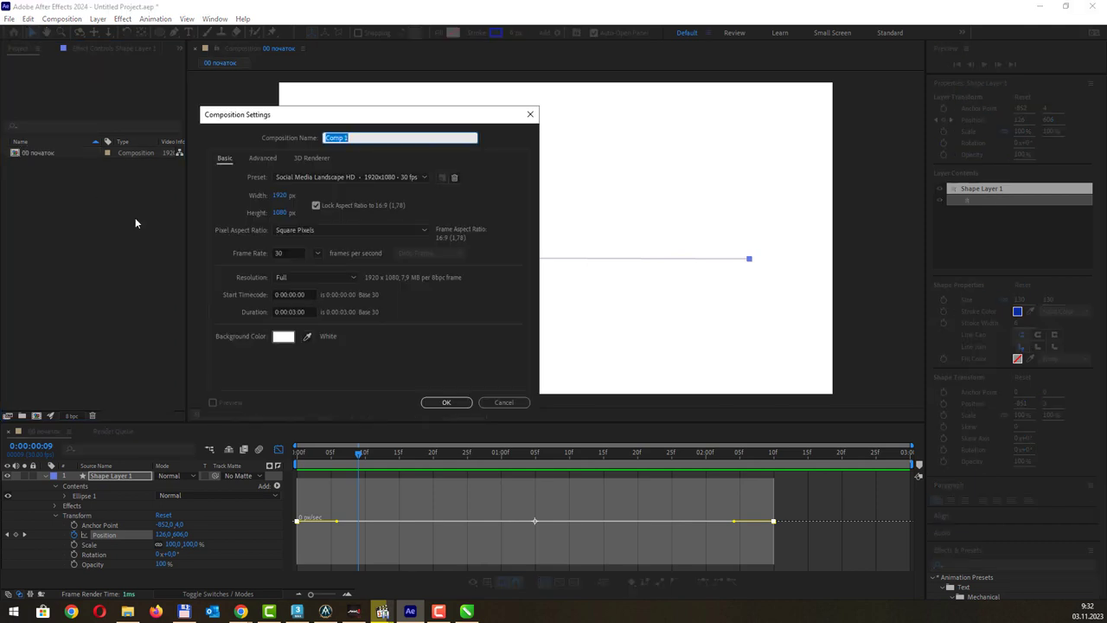
pyautogui.write('Приклад ')
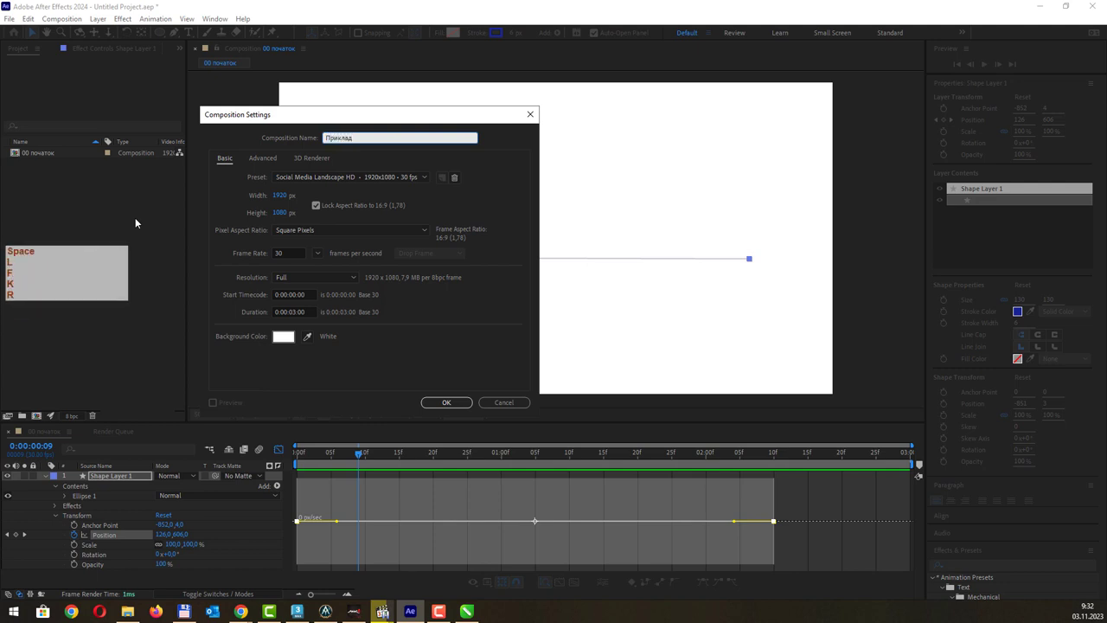
pyautogui.write('Нold')
pyautogui.press('Return')
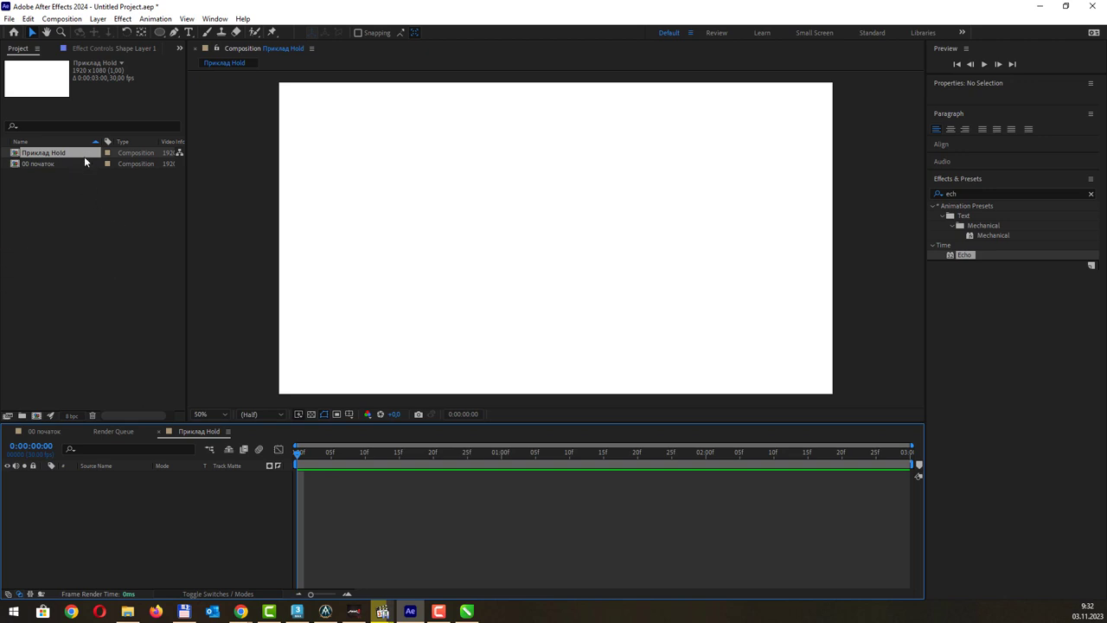
# Step: Add a text layer reading 'Намагайтеся', move it up and right, and turn off its stroke
pyautogui.click(190, 32)
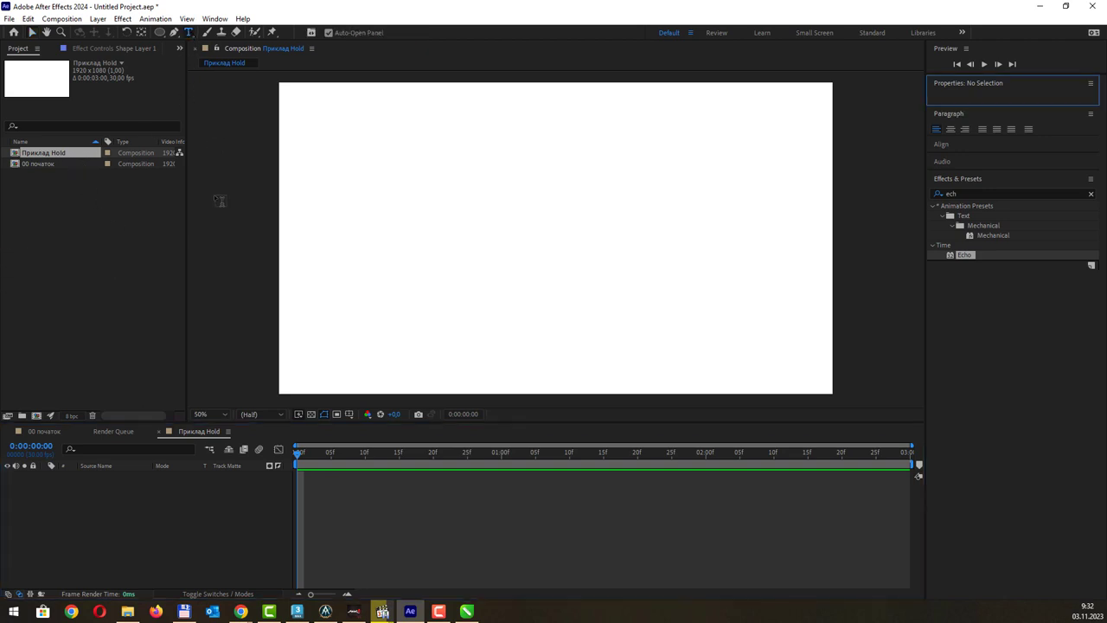
pyautogui.click(396, 235)
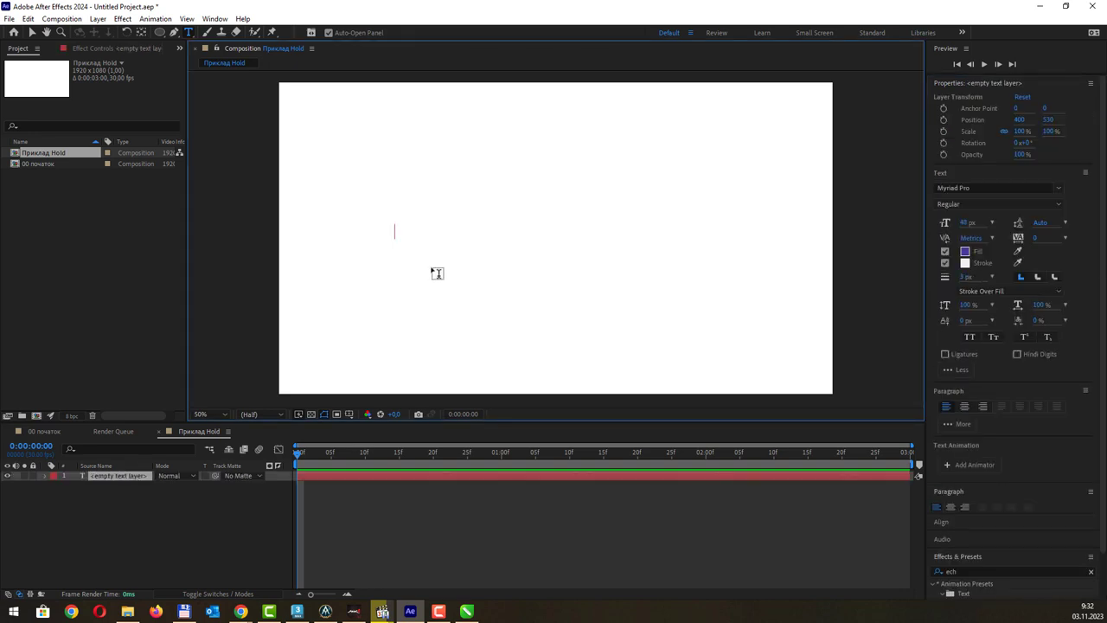
pyautogui.write('Нама')
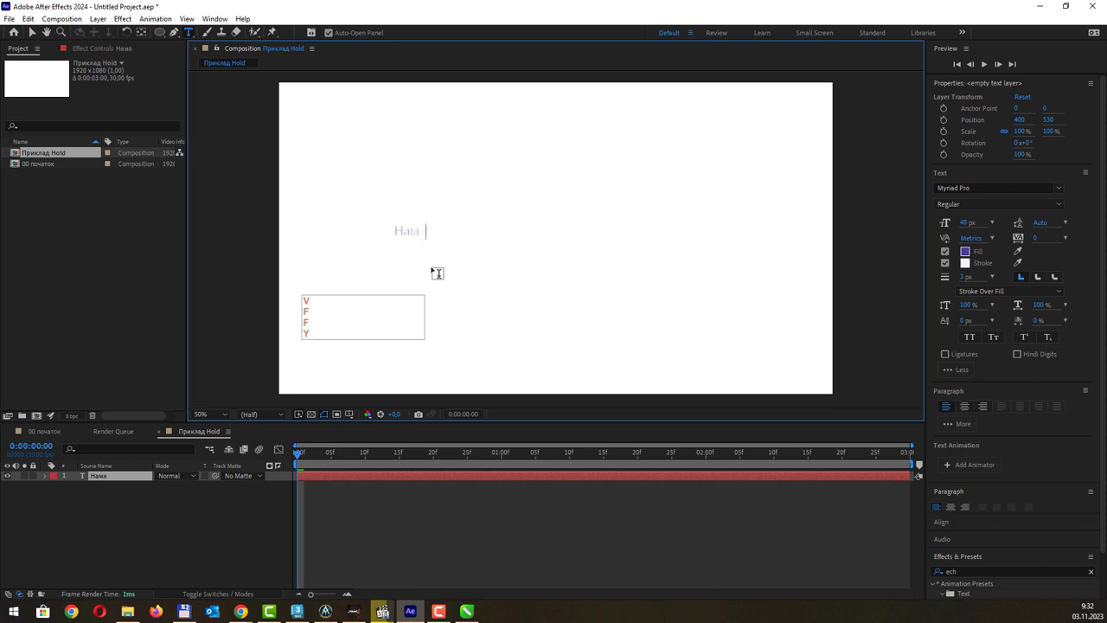
pyautogui.write('гайте ся')
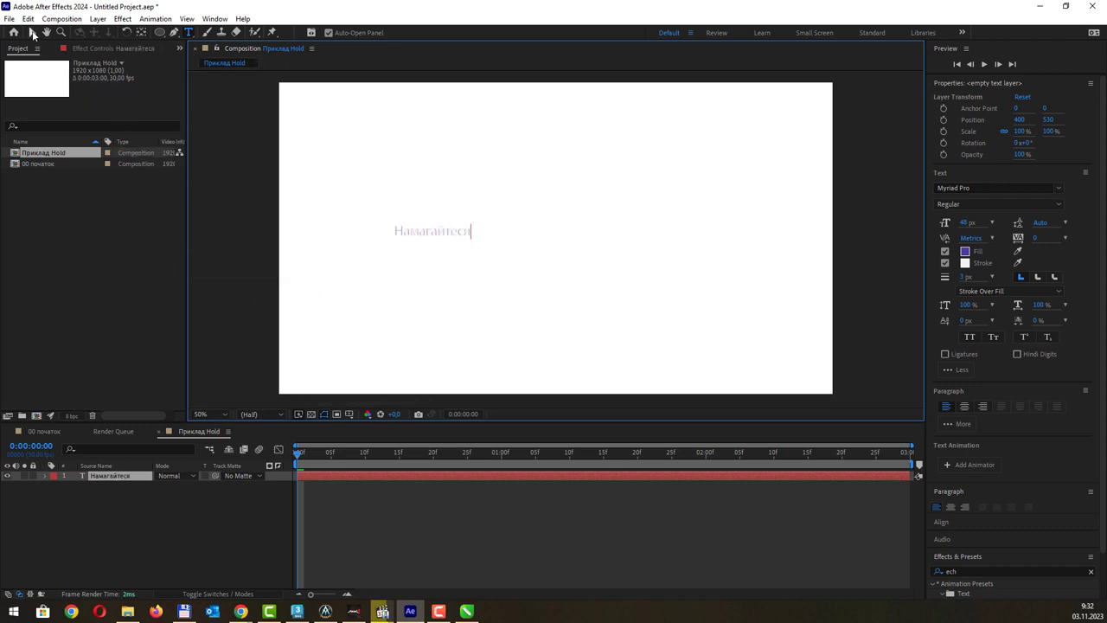
pyautogui.click(32, 32)
pyautogui.moveTo(449, 232); pyautogui.dragTo(523, 204)
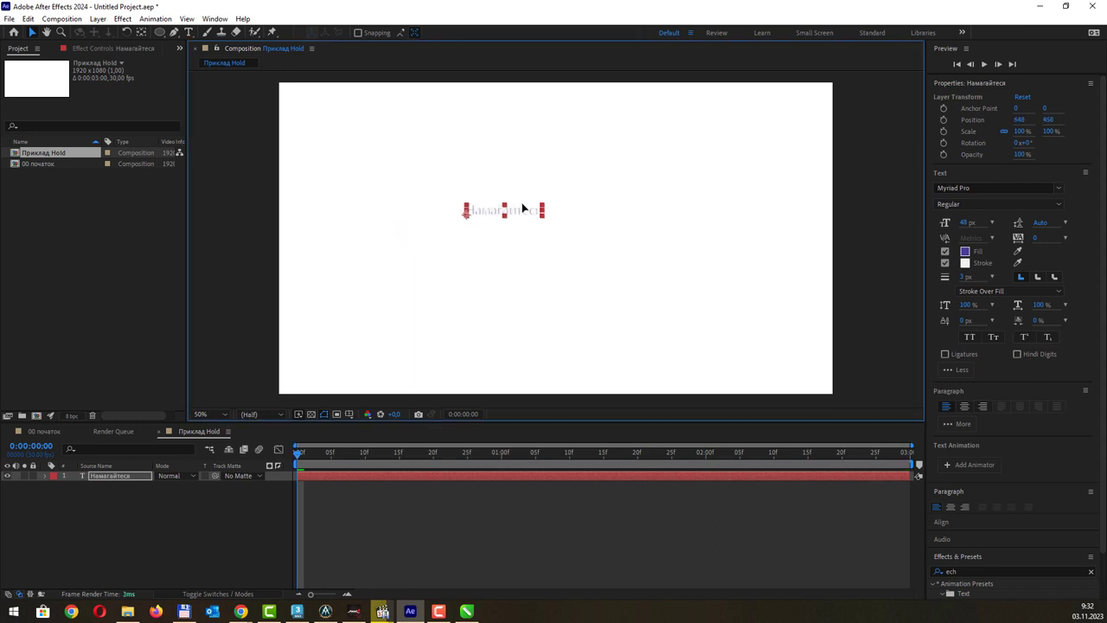
pyautogui.click(945, 263)
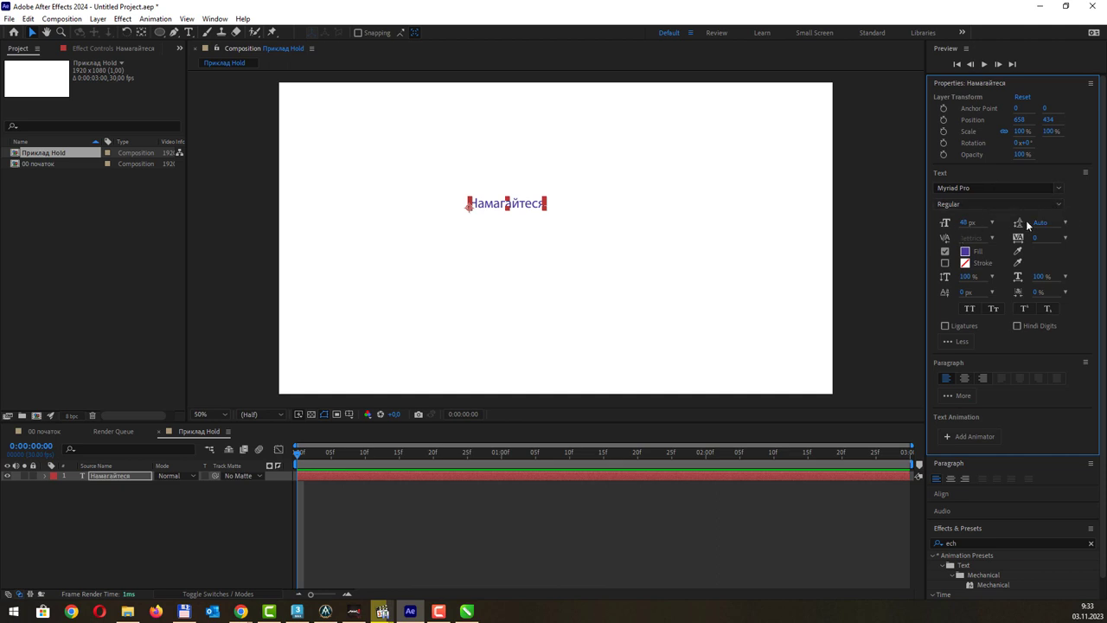
# Step: Raise the Намагайтеся font size from 48 px through 60 px to 72 px
pyautogui.click(992, 224)
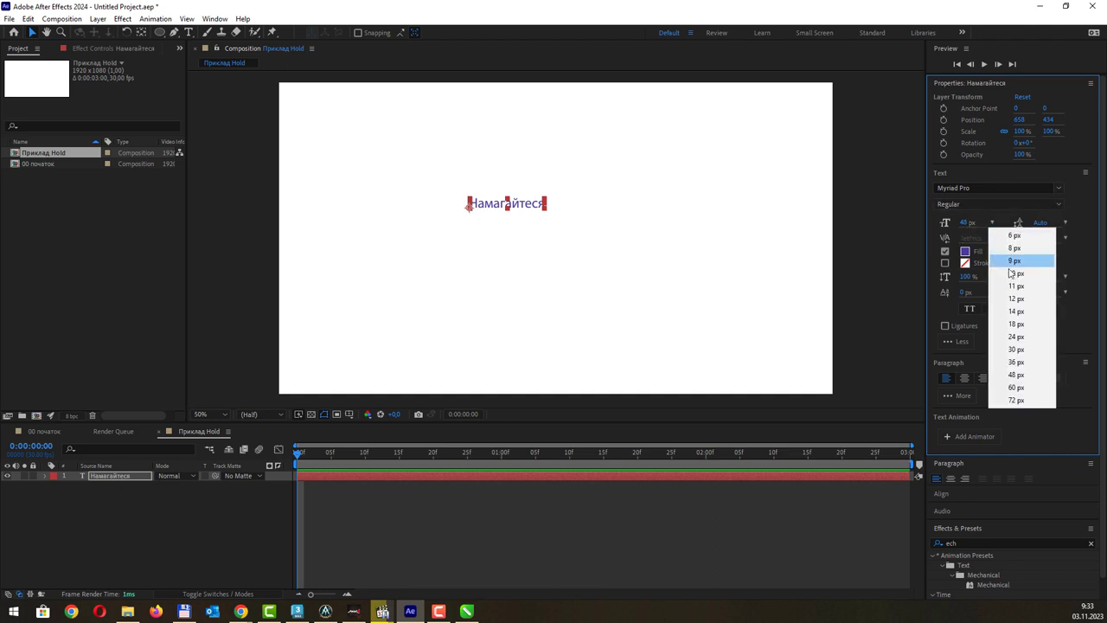
pyautogui.click(1021, 373)
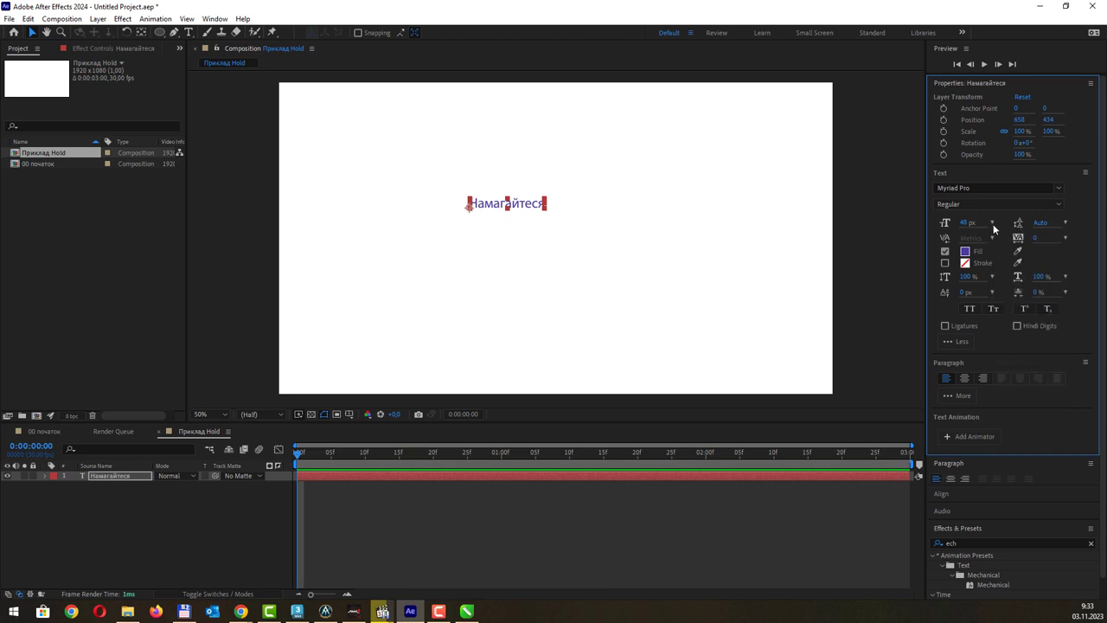
pyautogui.click(993, 224)
pyautogui.click(1008, 393)
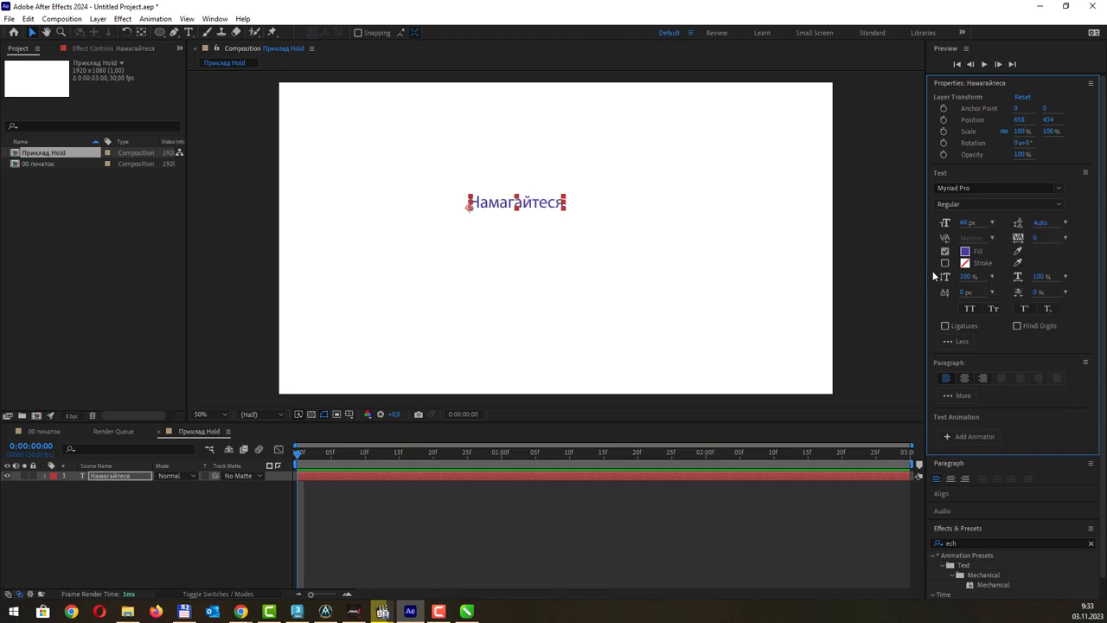
pyautogui.click(993, 224)
pyautogui.click(1012, 398)
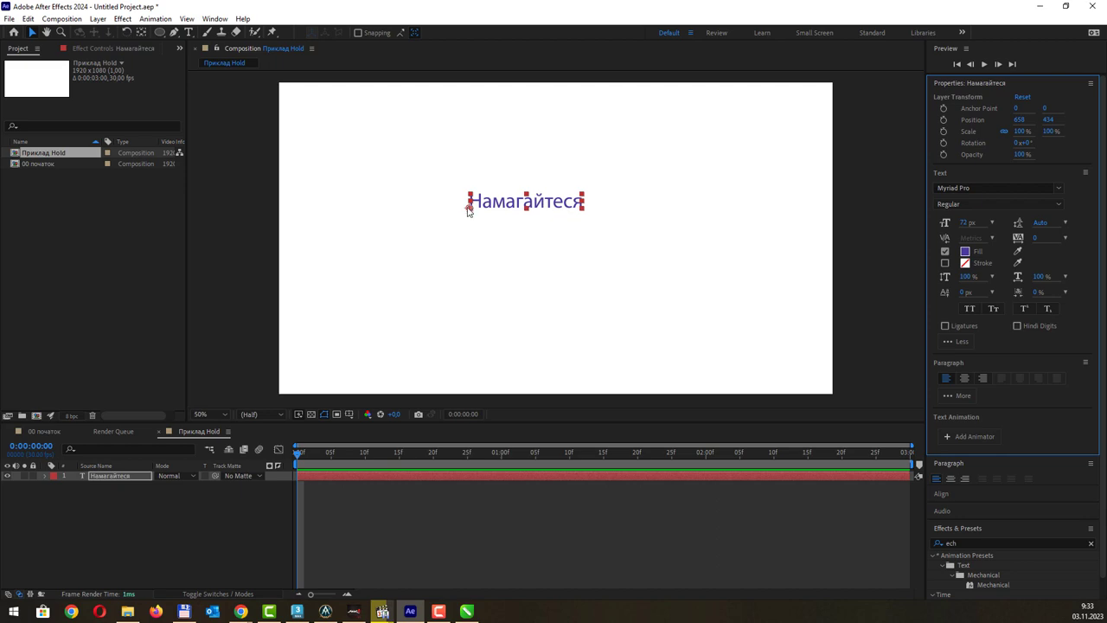
# Step: Check the CorelDRAW slide of centring hotkeys, then return to After Effects
pyautogui.hotkey('alt', 'Tab')
pyautogui.hotkey('alt', 'Tab')
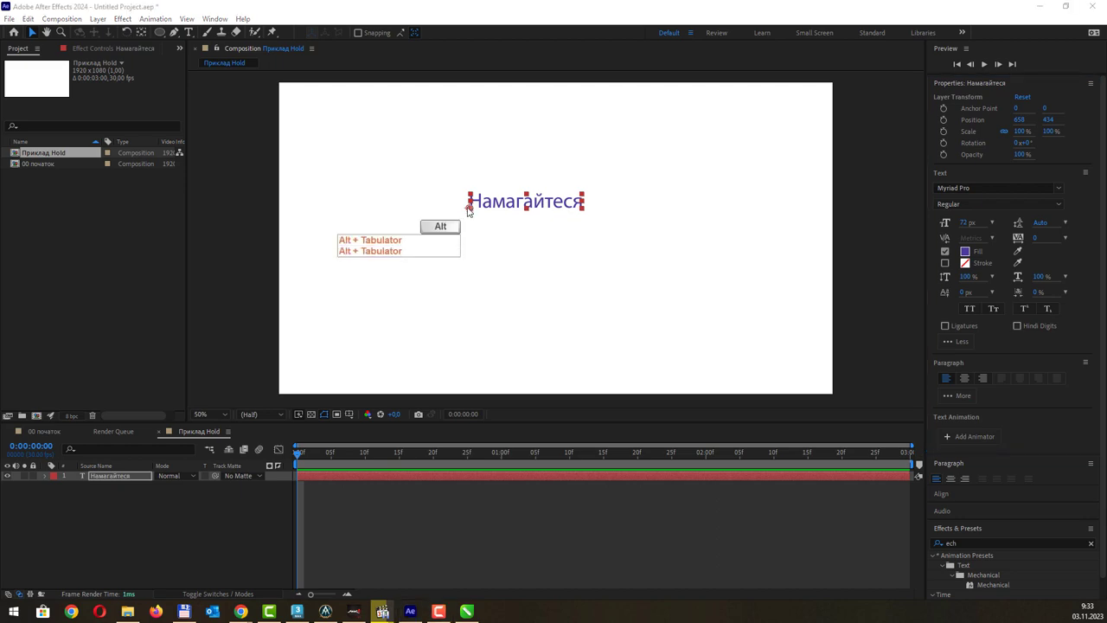
pyautogui.hotkey('alt', 'Tab')
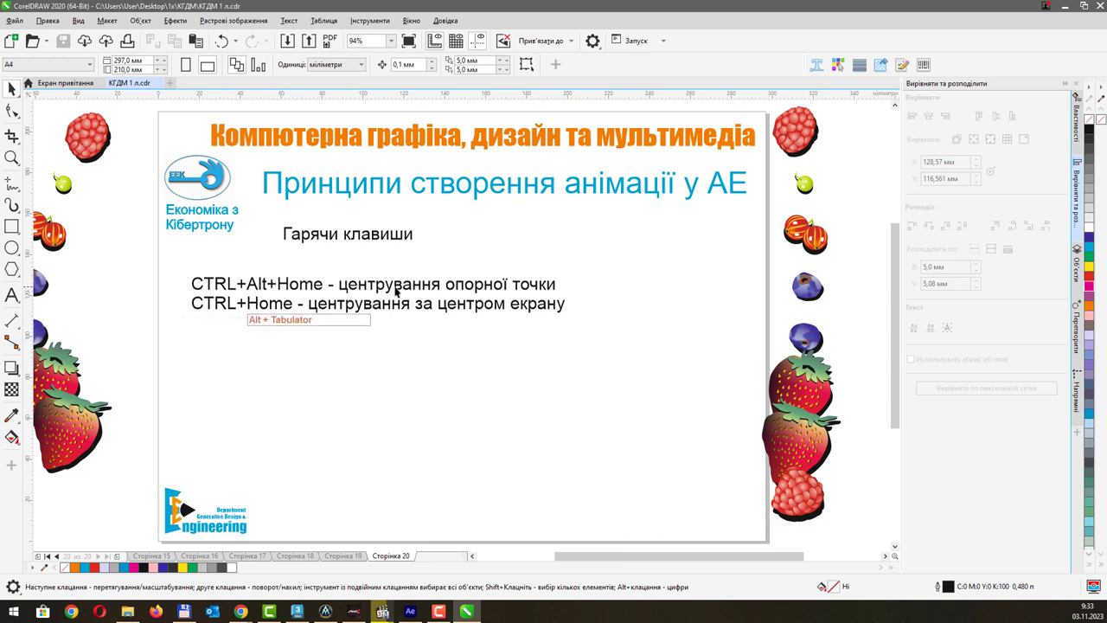
pyautogui.press('alt')
pyautogui.hotkey('alt', 'Tab')
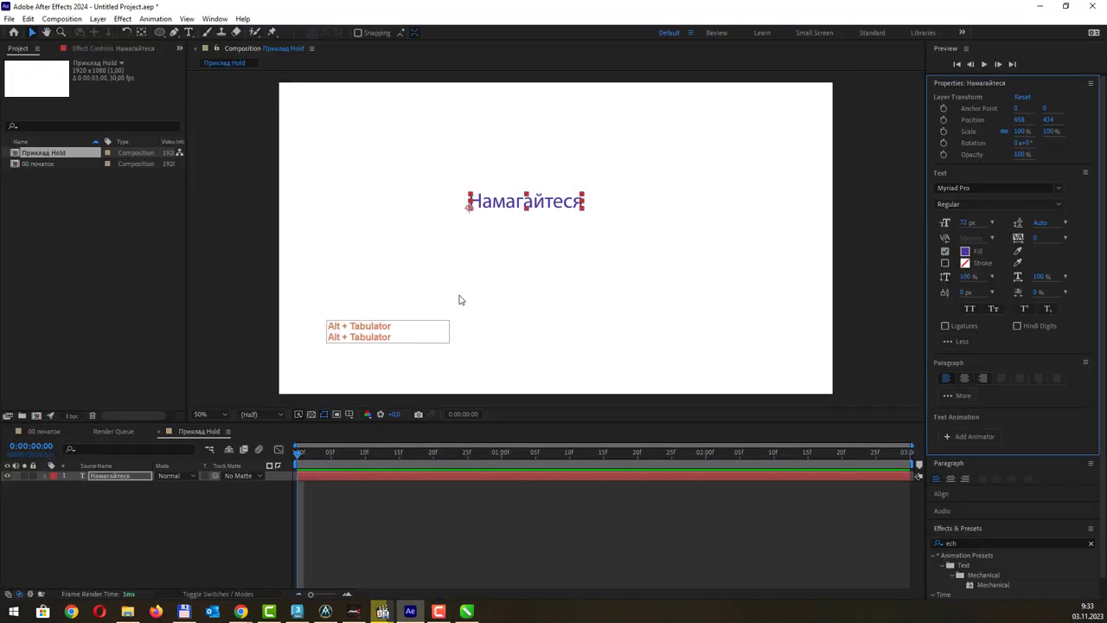
# Step: Centre the text's anchor point with Ctrl+Alt+Home and the layer at 960,540 with Ctrl+Home
pyautogui.press('ctrl')
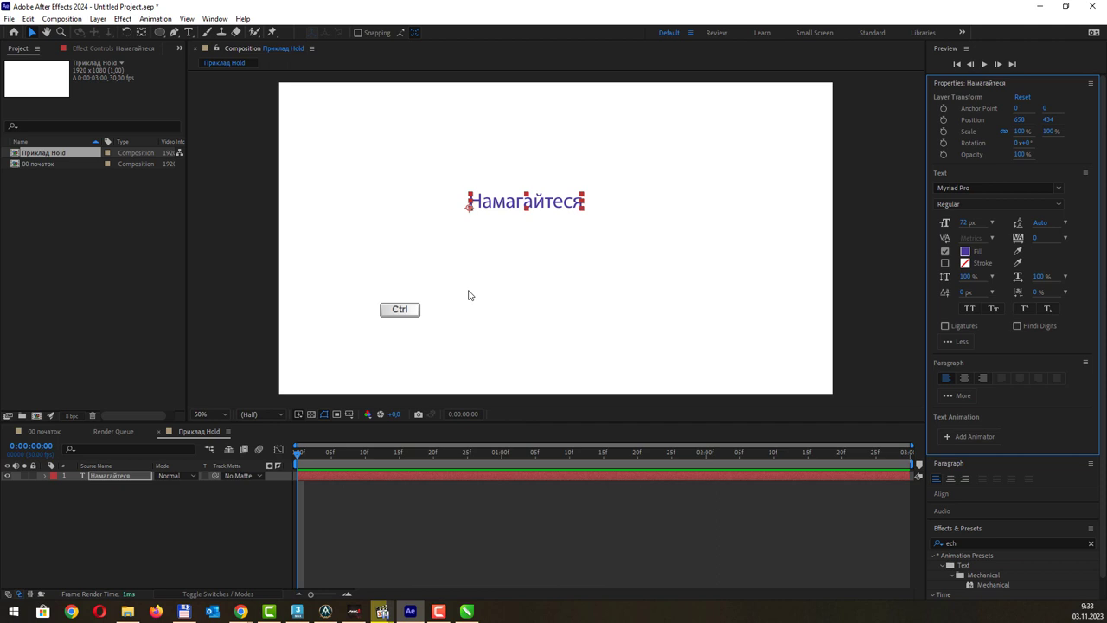
pyautogui.hotkey('ctrl', 'alt', 'Home')
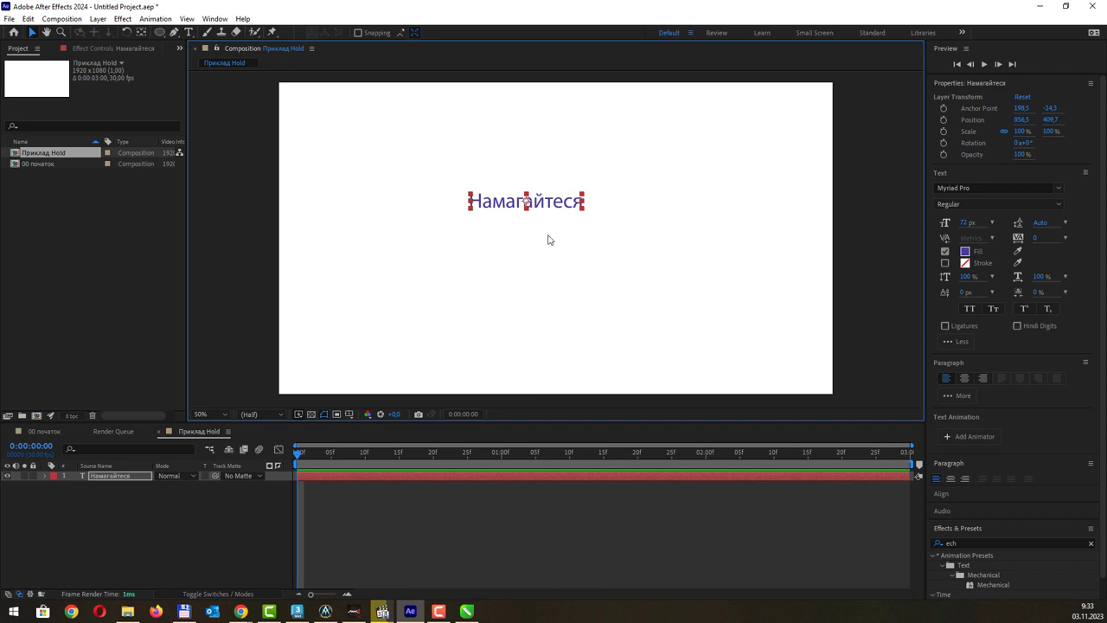
pyautogui.hotkey('ctrl', 'Home')
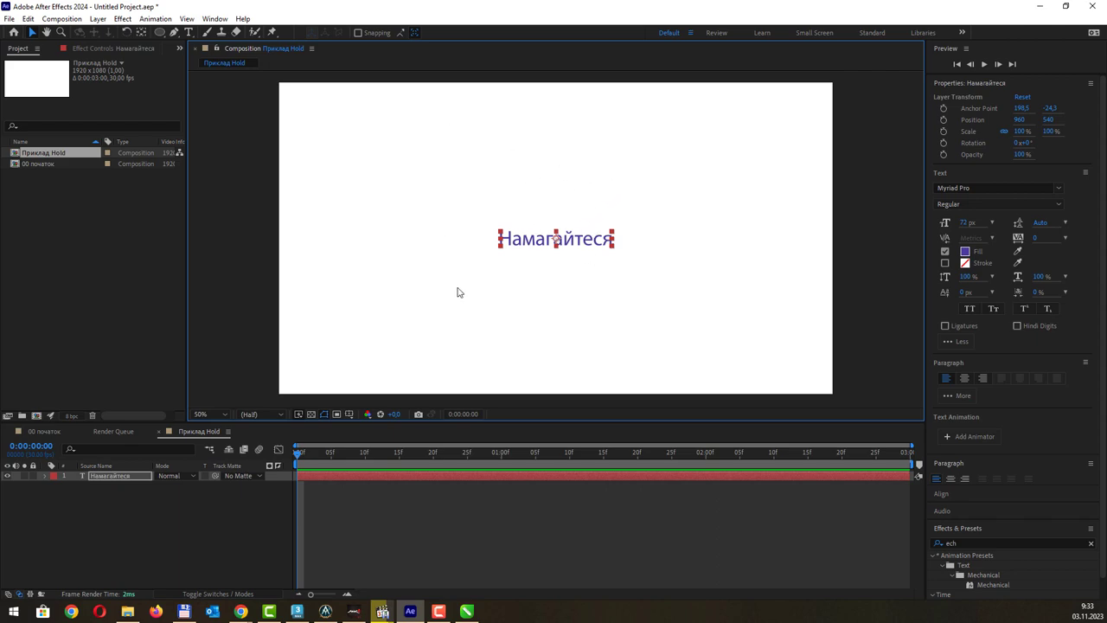
pyautogui.click(466, 611)
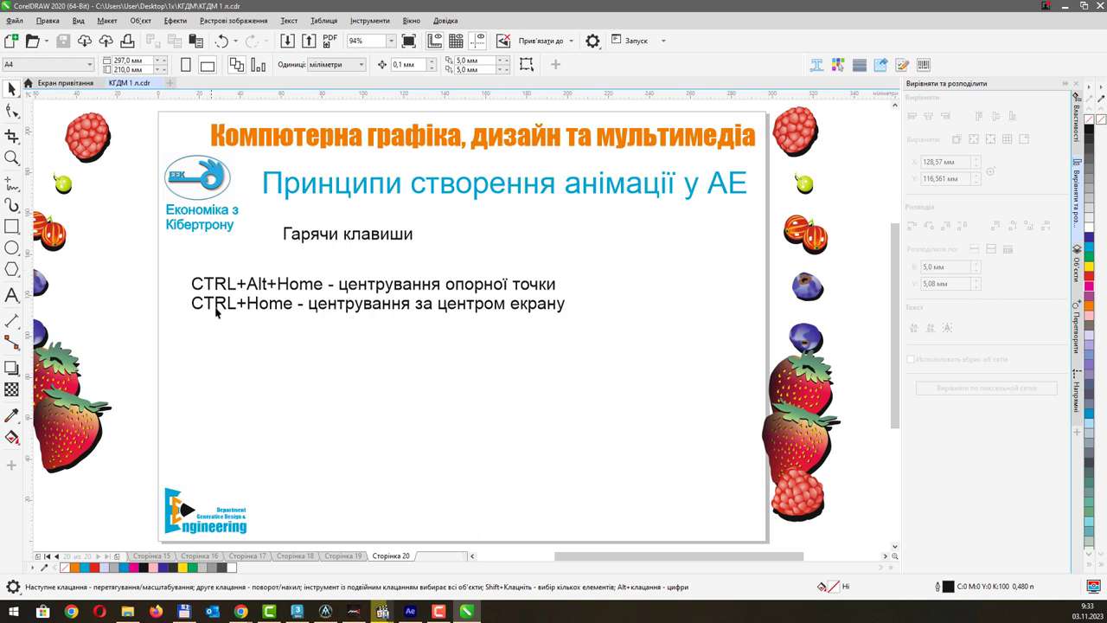
# Step: Minimize CorelDRAW from its taskbar icon, returning to After Effects with Намагайтеся centred
pyautogui.click(472, 611)
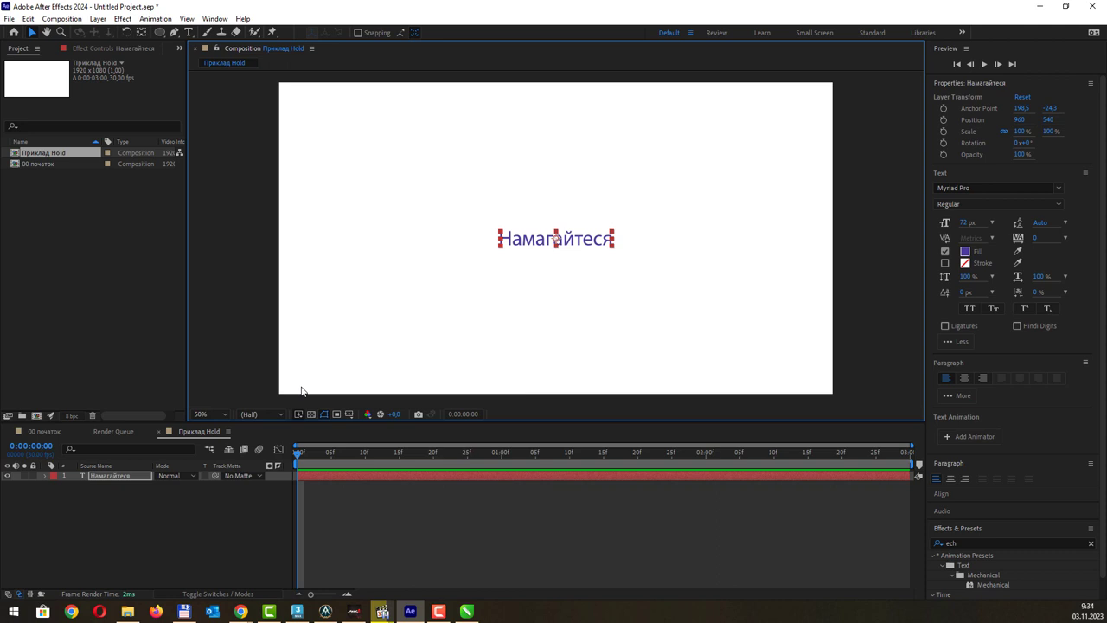
# Step: Create a comp-size 1920×1080 near-white solid, White Solid 1, in Приклад Hold
pyautogui.click(177, 528)
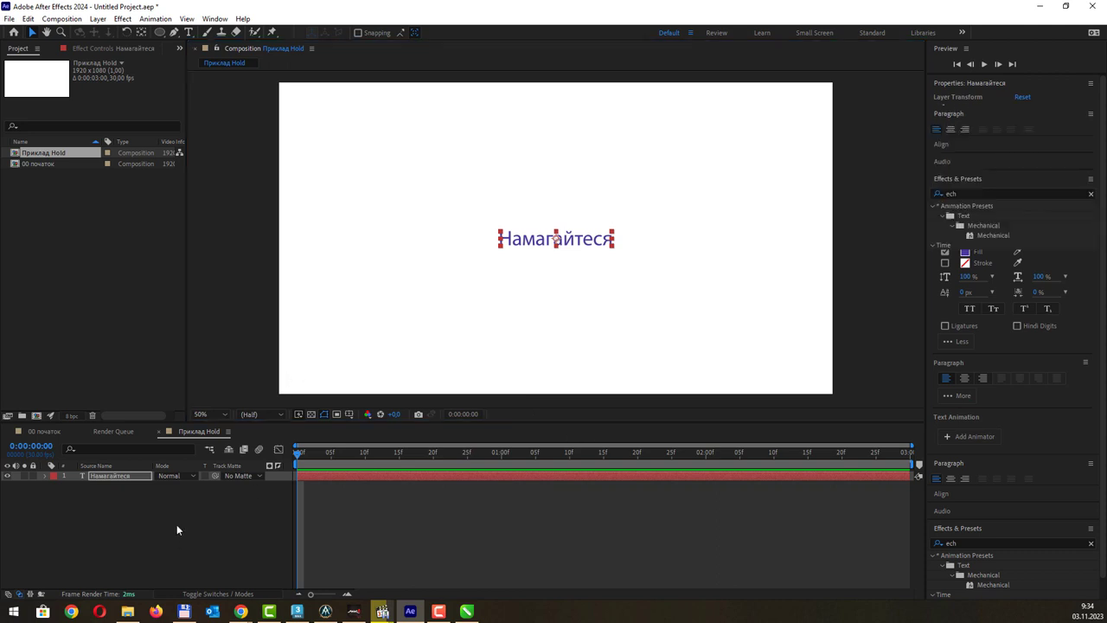
pyautogui.rightClick(173, 510)
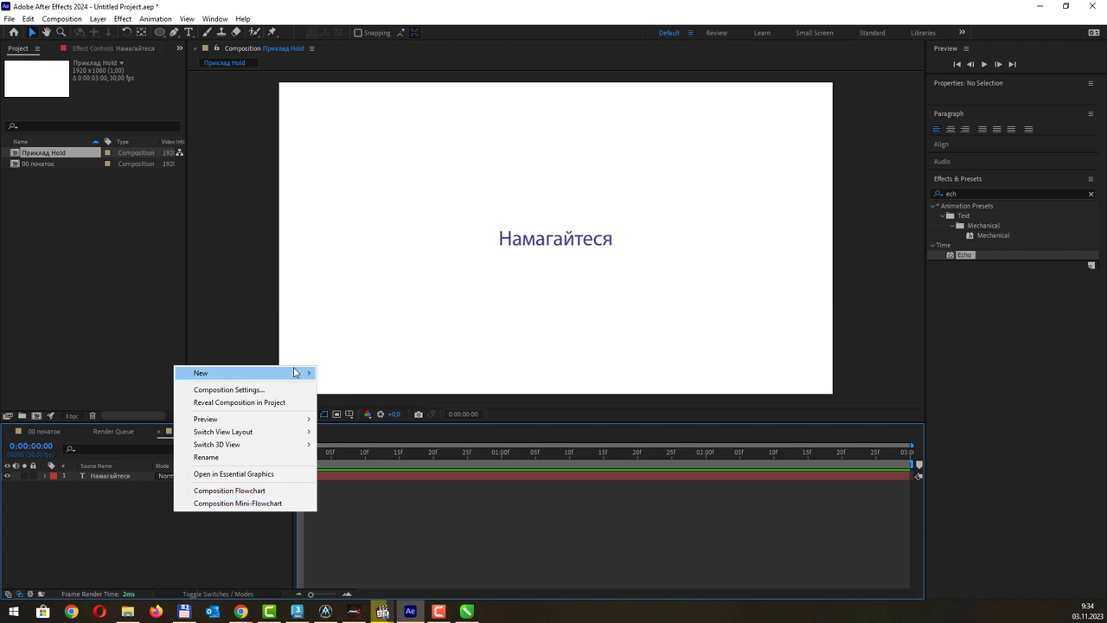
pyautogui.moveTo(294, 373)
pyautogui.click(412, 402)
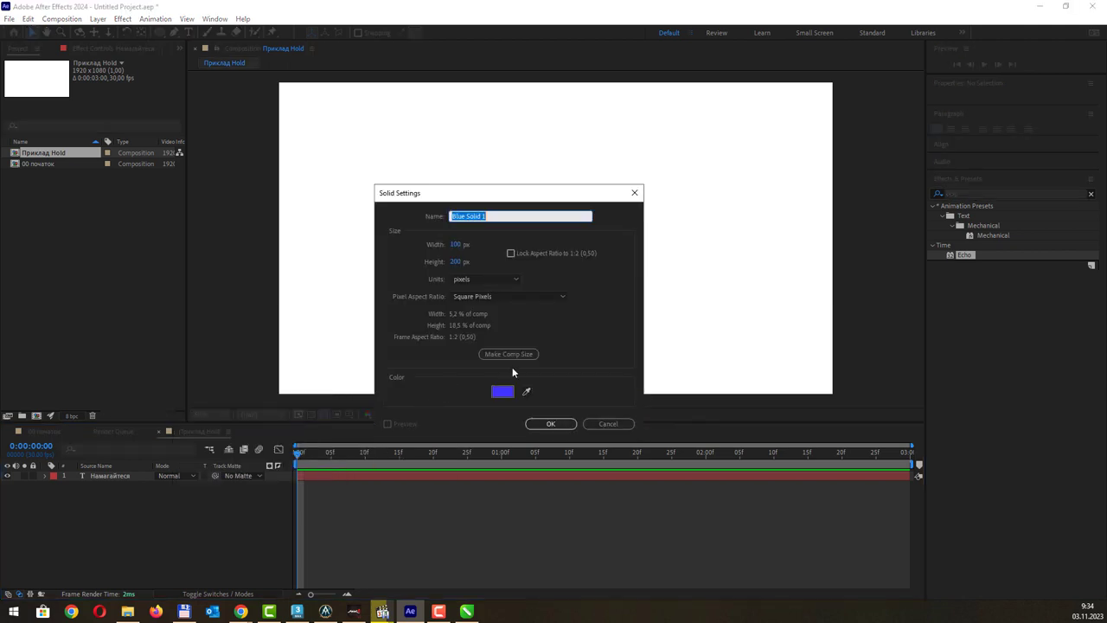
pyautogui.click(526, 355)
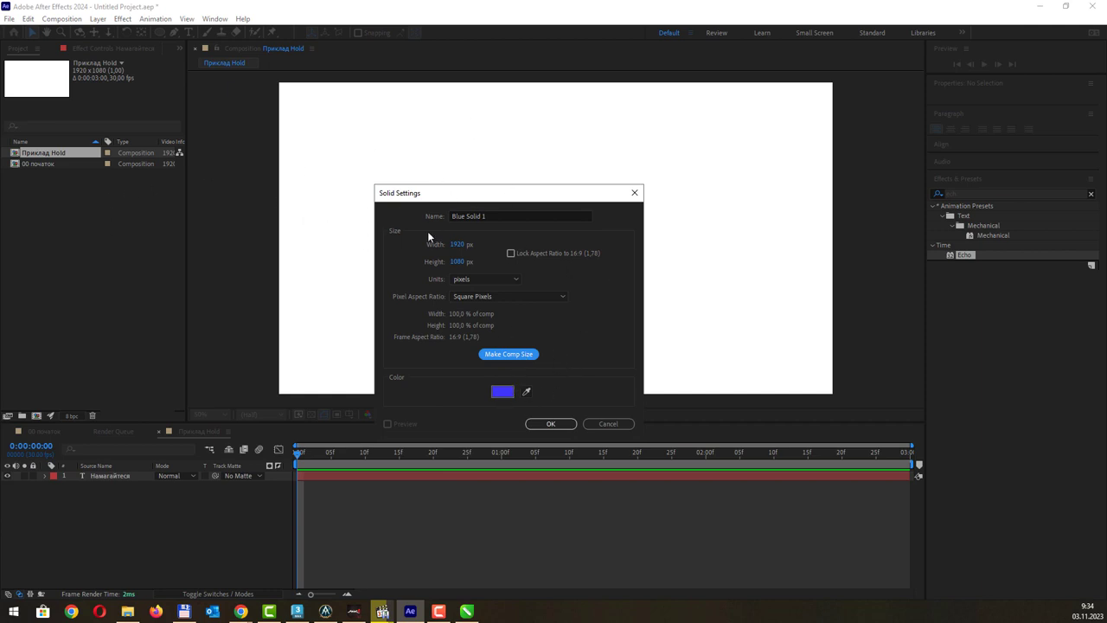
pyautogui.click(502, 391)
pyautogui.moveTo(657, 247); pyautogui.dragTo(622, 227)
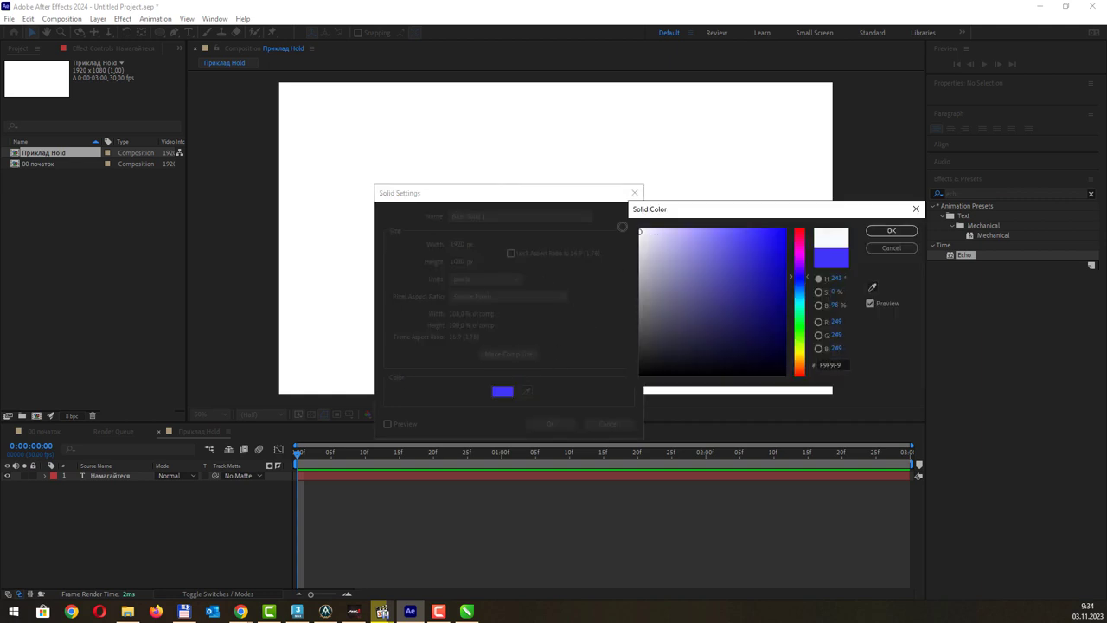
pyautogui.click(896, 231)
pyautogui.click(564, 423)
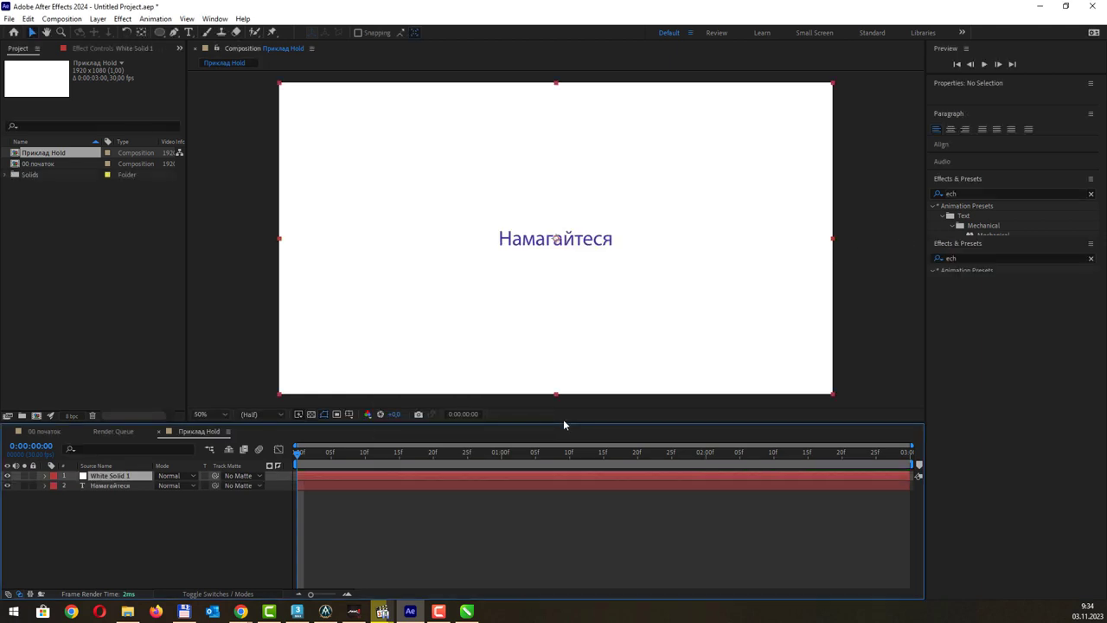
# Step: Move White Solid 1 below the Намагайтеся layer and review its solid settings without changes
pyautogui.moveTo(111, 477); pyautogui.dragTo(118, 491)
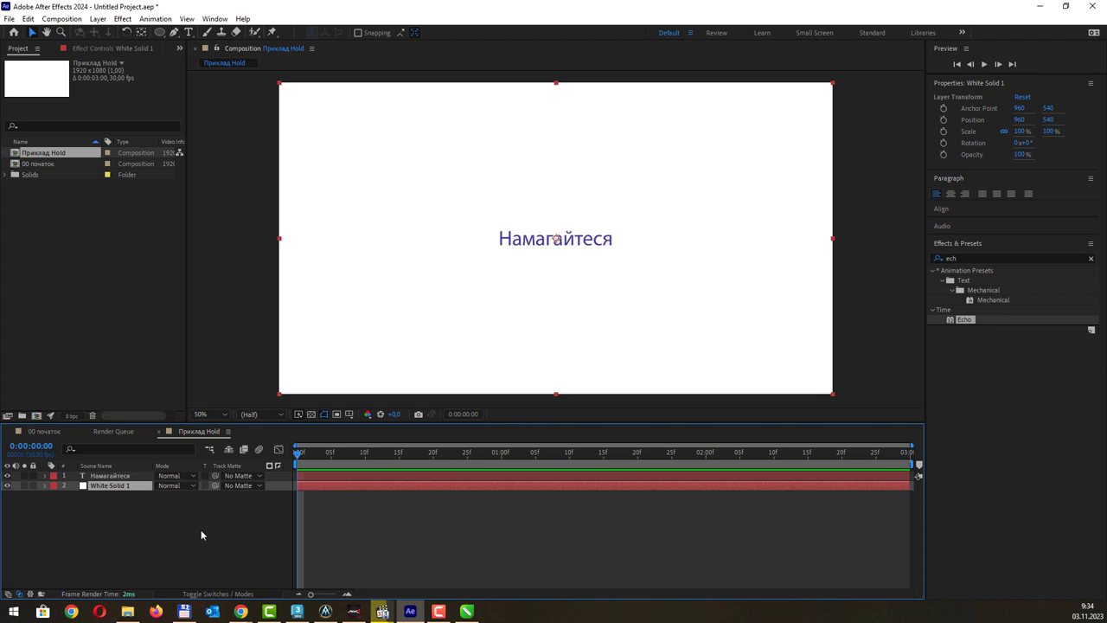
pyautogui.rightClick(129, 487)
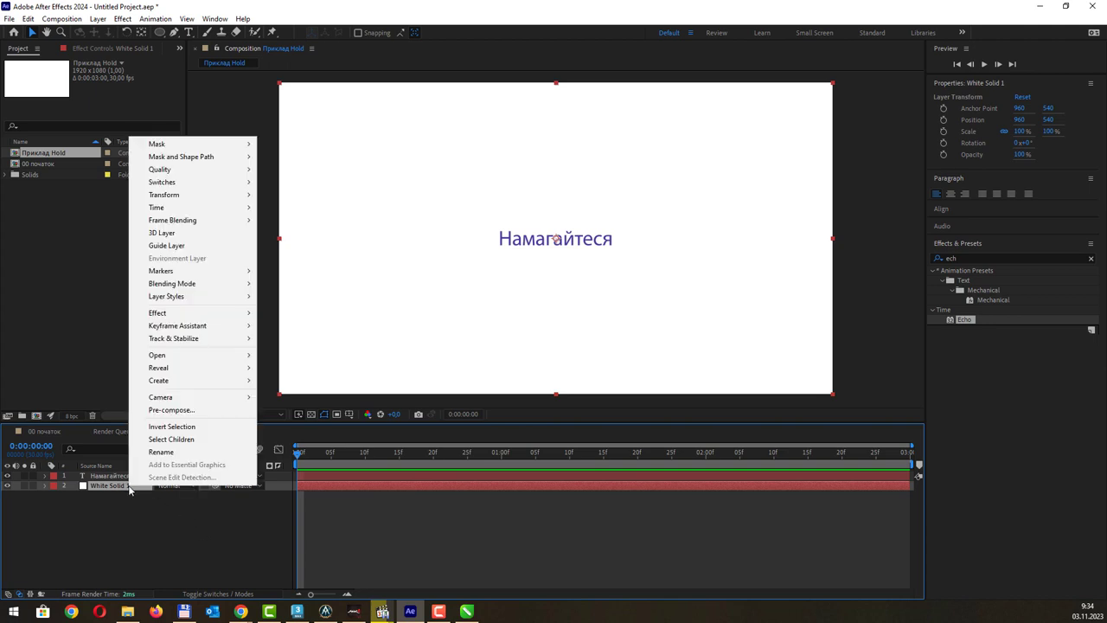
pyautogui.click(115, 21)
pyautogui.click(100, 19)
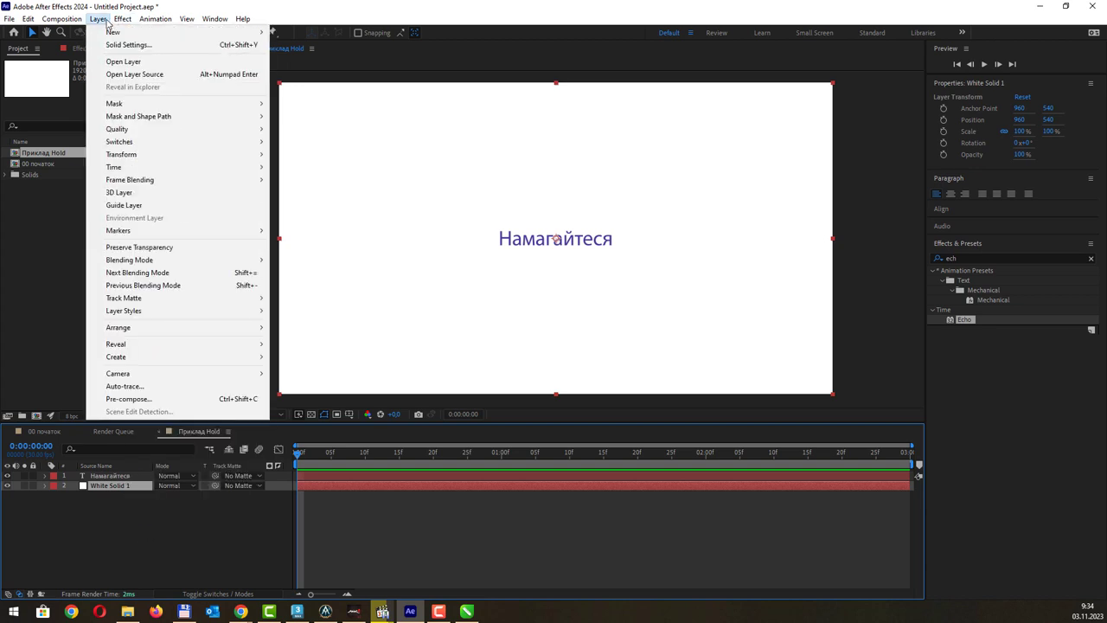
pyautogui.click(130, 61)
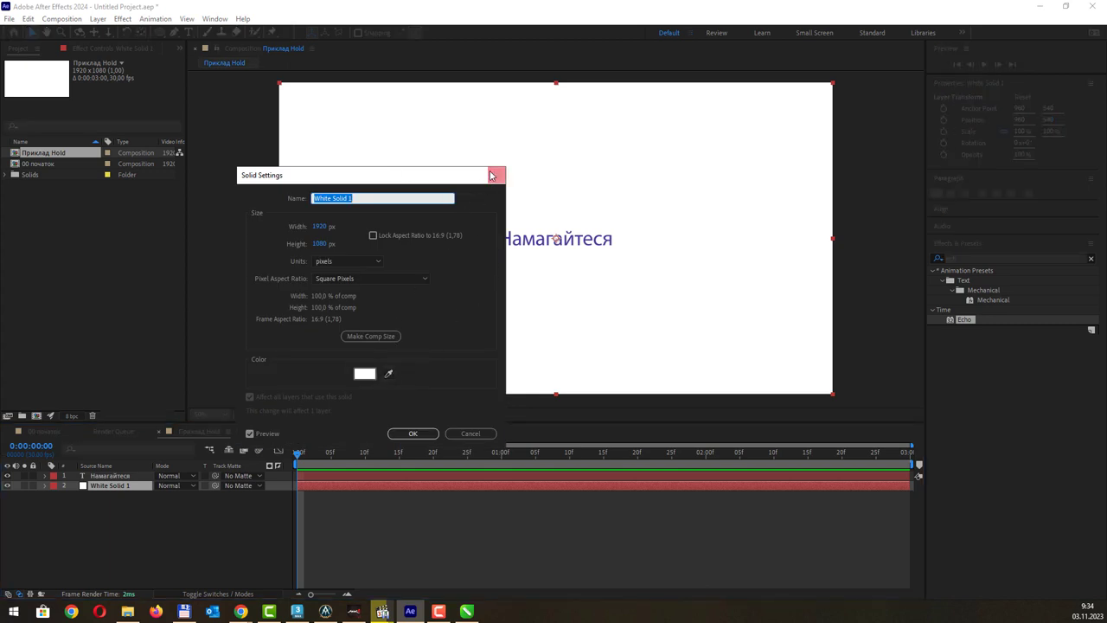
pyautogui.click(491, 175)
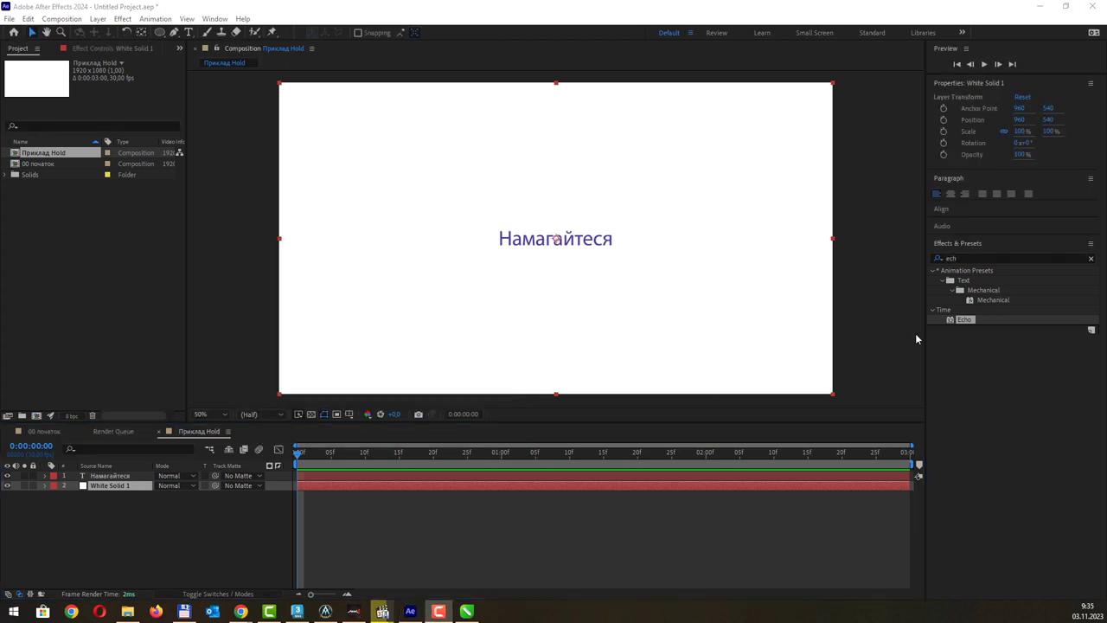
pyautogui.doubleClick(964, 258)
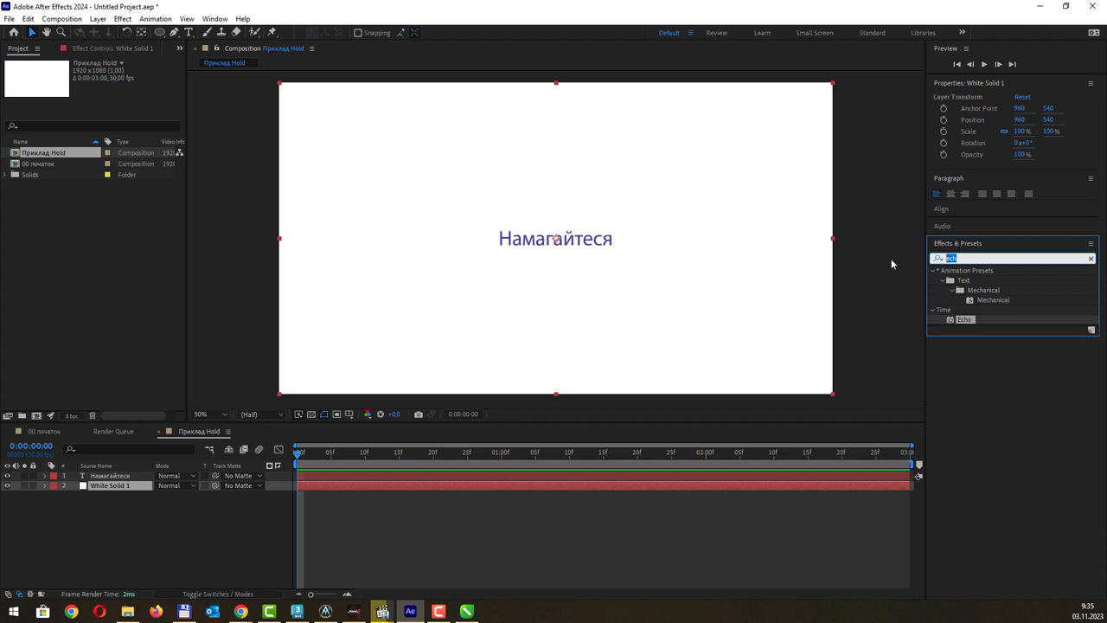
pyautogui.write('ашдд')
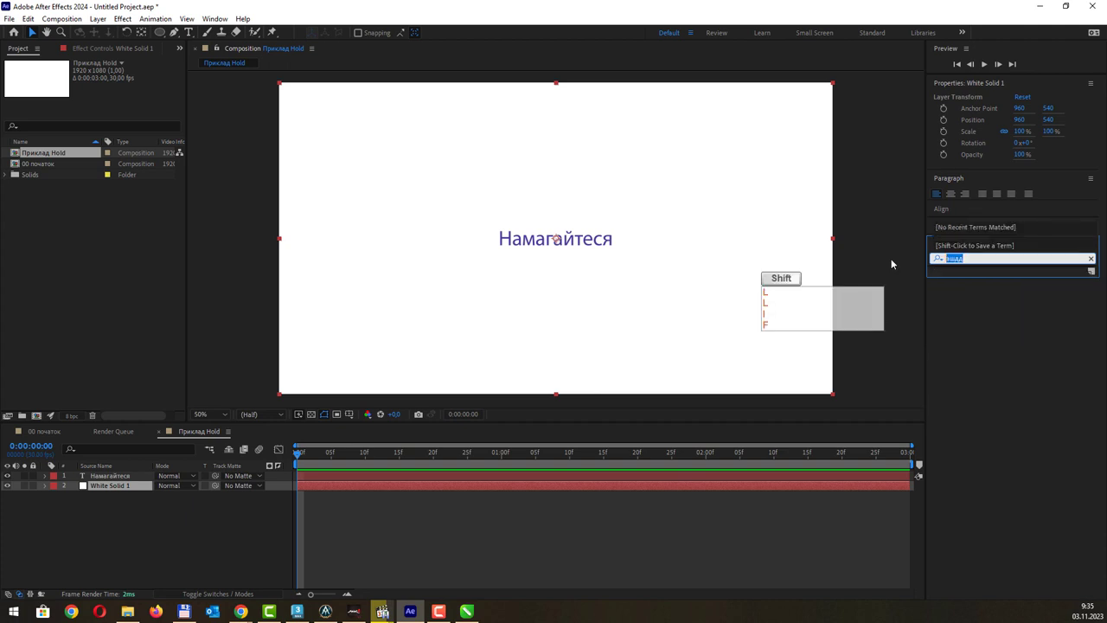
pyautogui.write('fil')
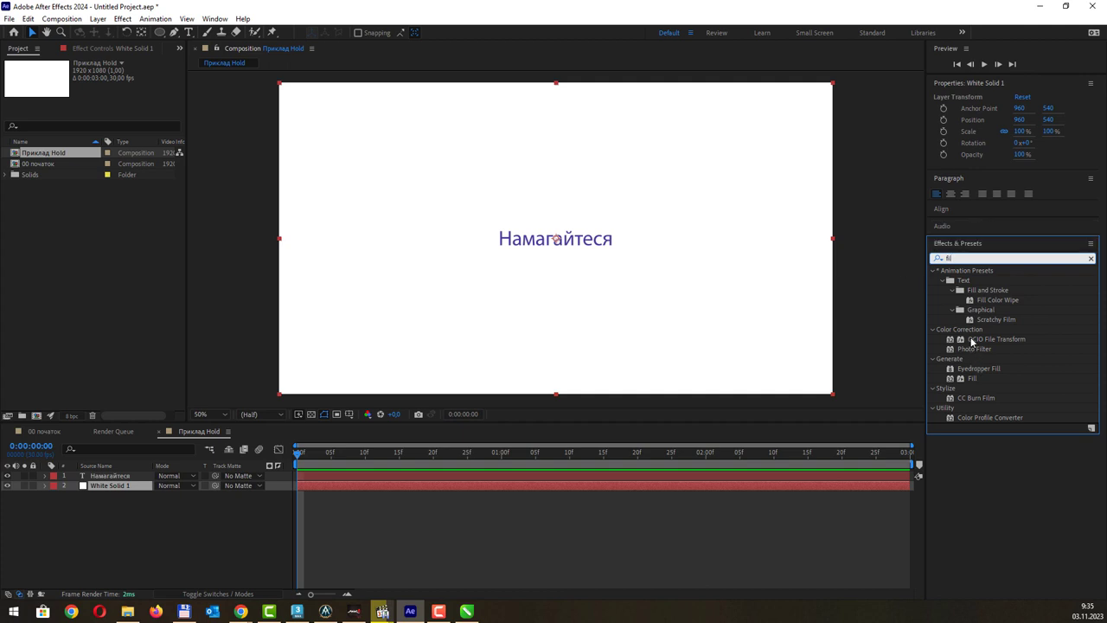
pyautogui.write('l')
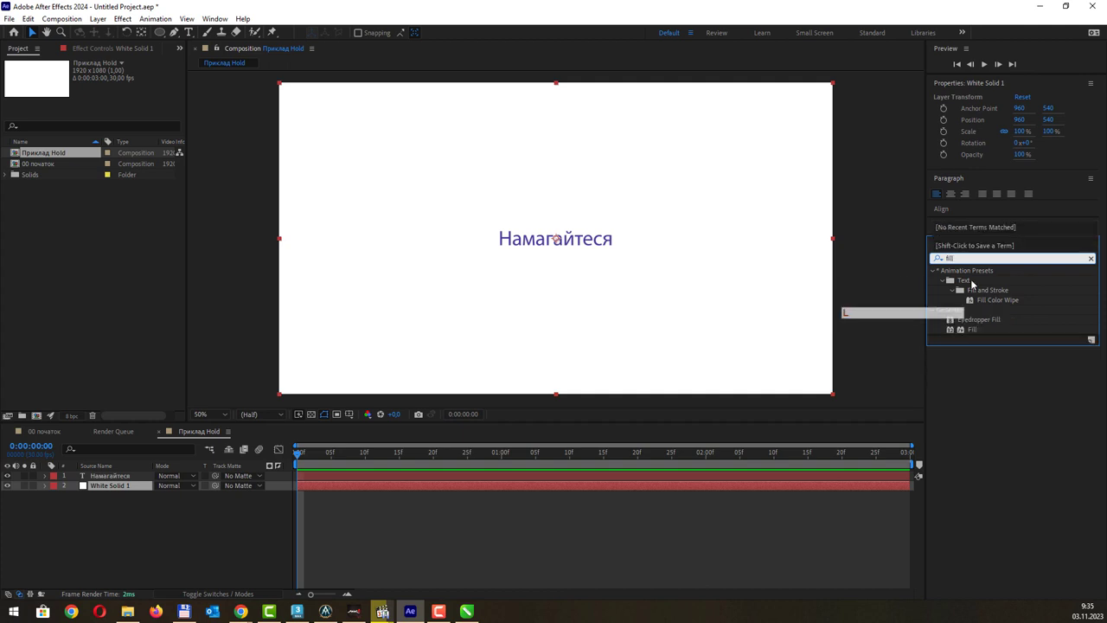
pyautogui.moveTo(973, 330)
pyautogui.mouseDown()
pyautogui.moveTo(684, 296)
pyautogui.moveTo(131, 488)
pyautogui.mouseUp()
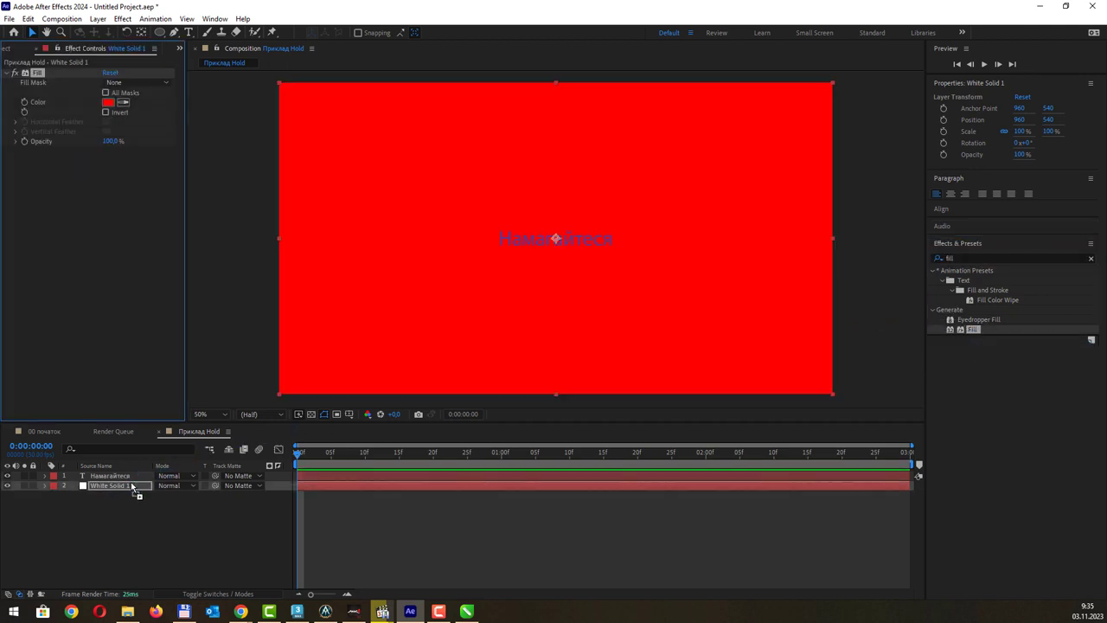
pyautogui.click(108, 102)
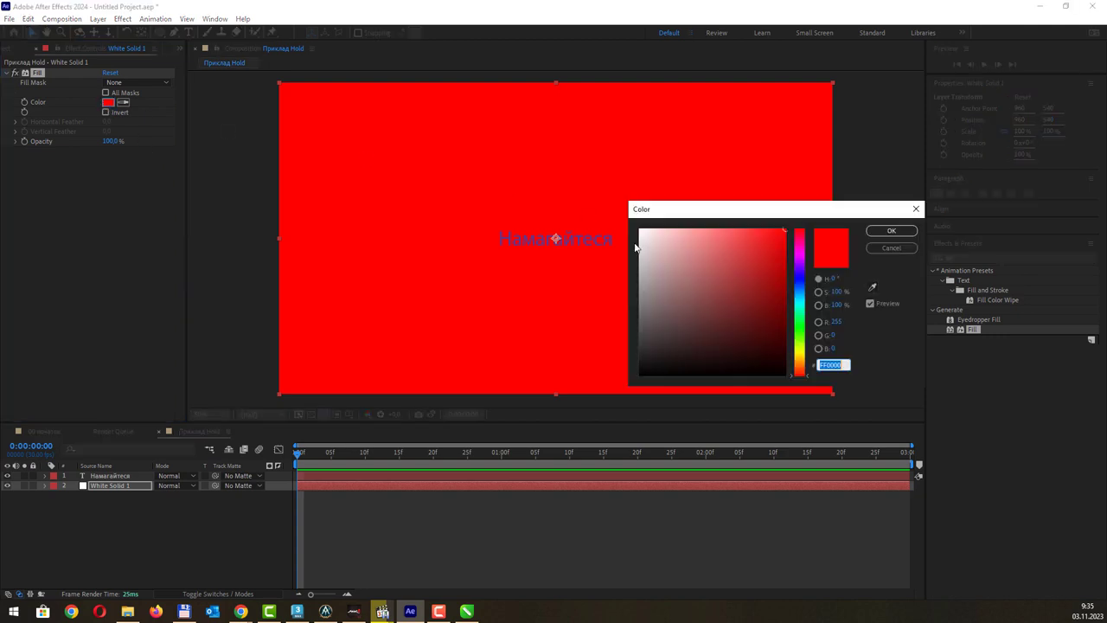
pyautogui.moveTo(802, 277); pyautogui.dragTo(800, 329)
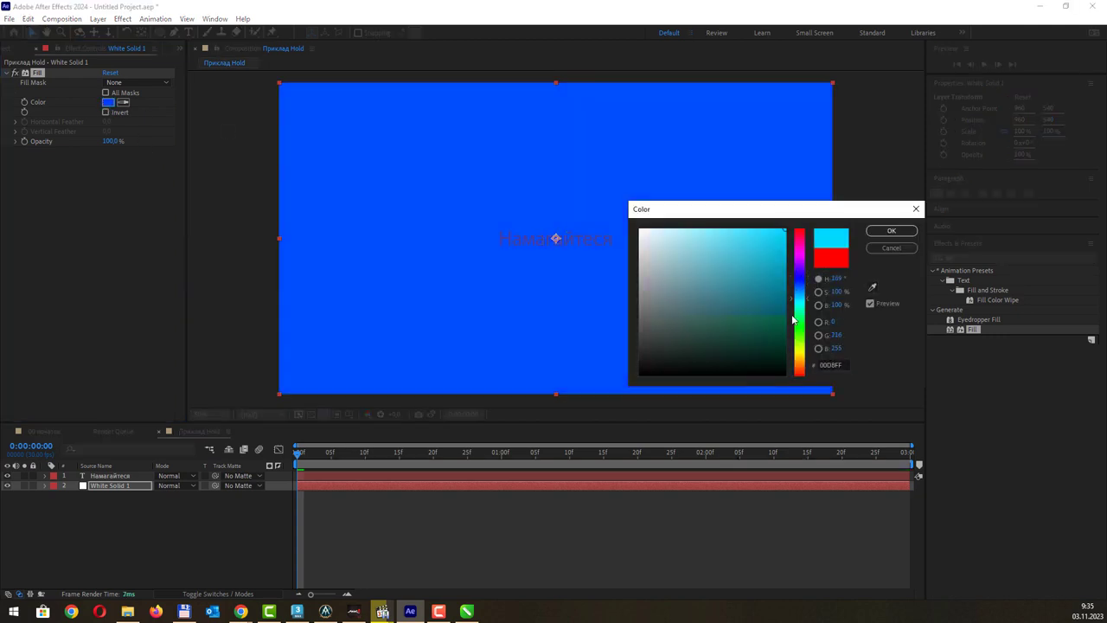
pyautogui.moveTo(667, 353); pyautogui.dragTo(656, 360)
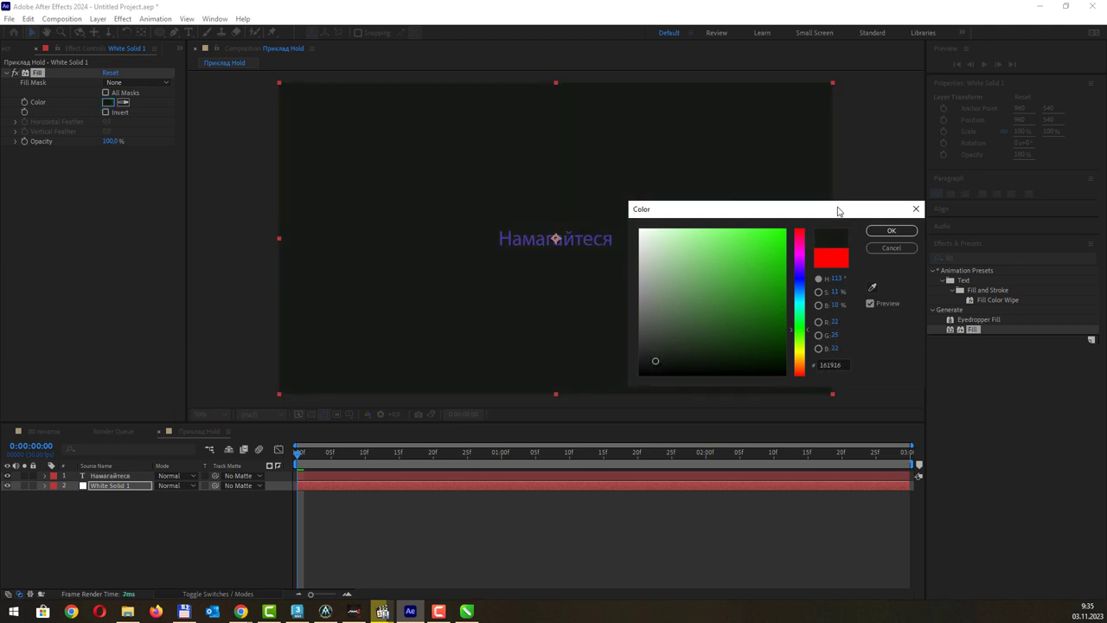
pyautogui.moveTo(838, 210); pyautogui.dragTo(737, 222)
pyautogui.click(780, 244)
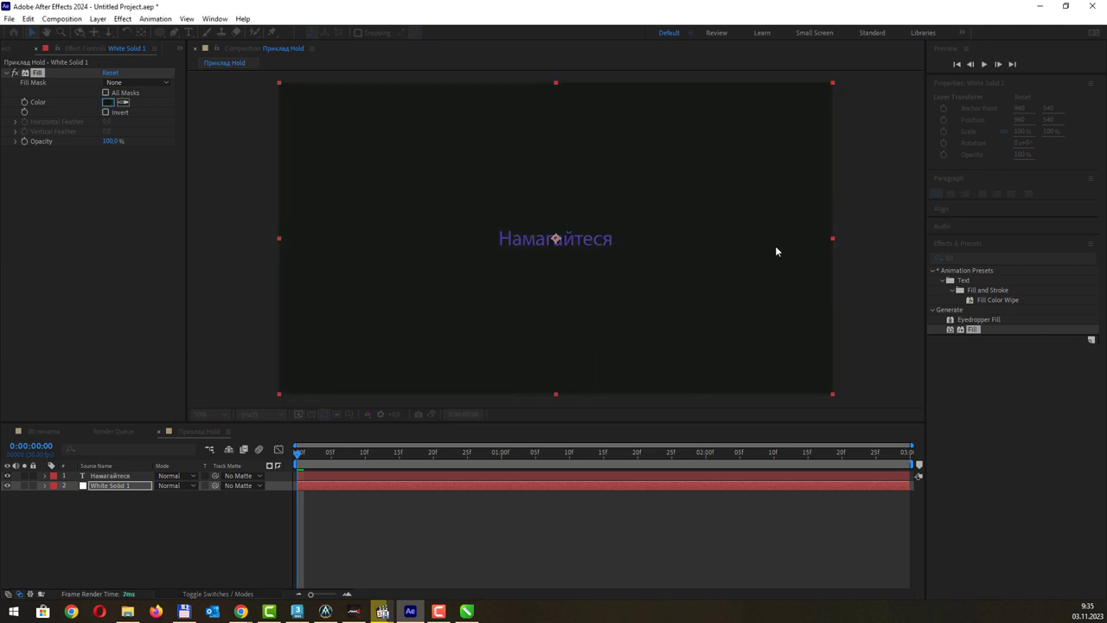
pyautogui.click(98, 18)
pyautogui.click(115, 45)
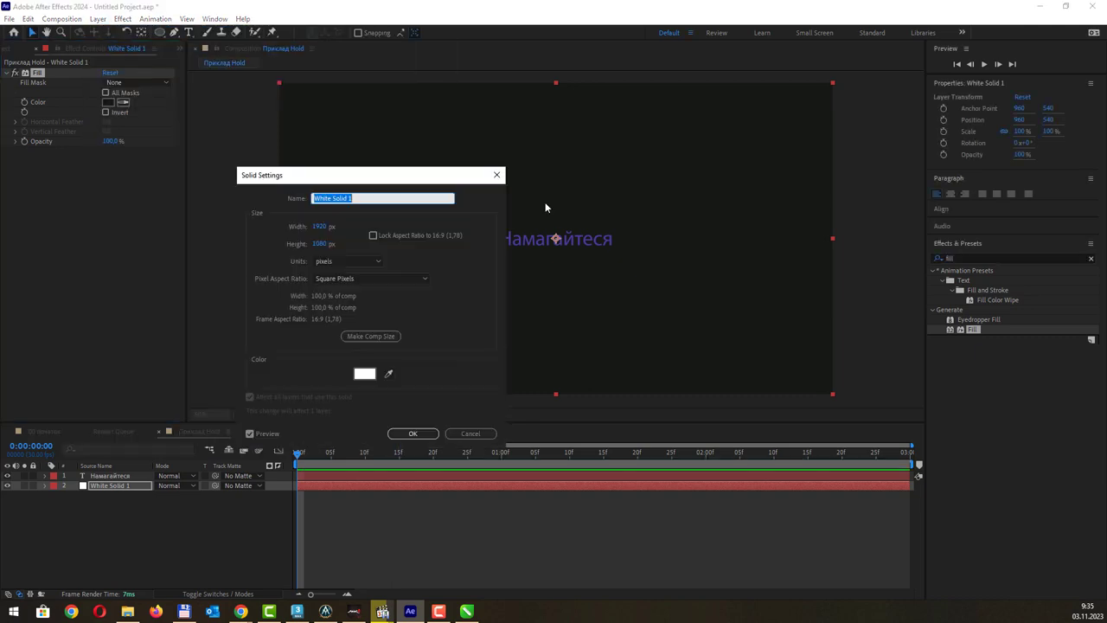
pyautogui.click(497, 175)
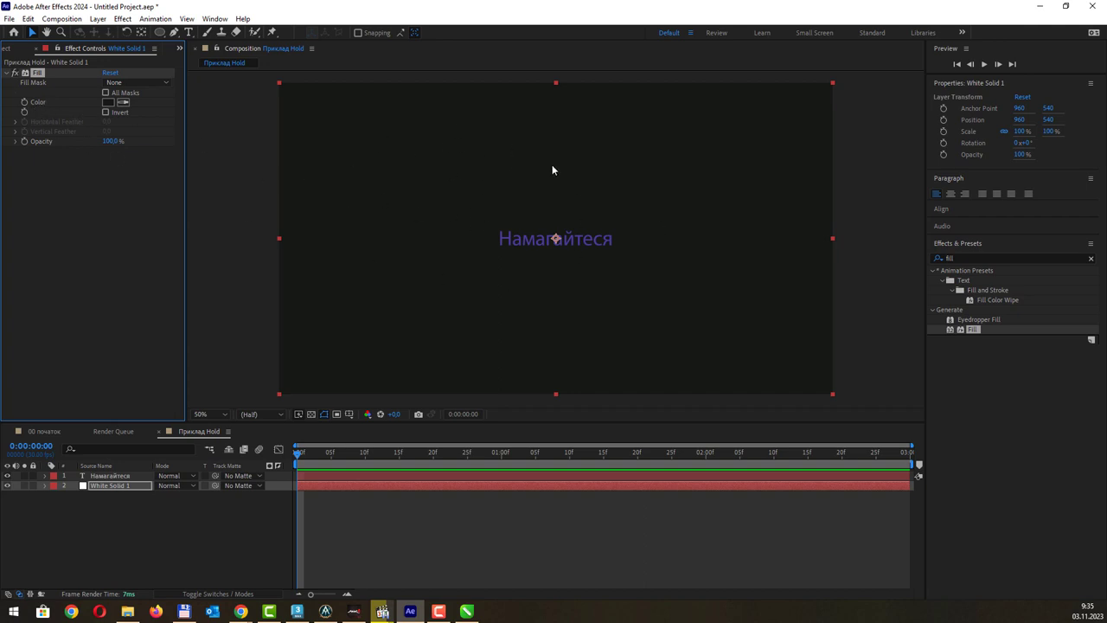
# Step: Scale the Намагайтеся text layer up to about double its size
pyautogui.click(603, 246)
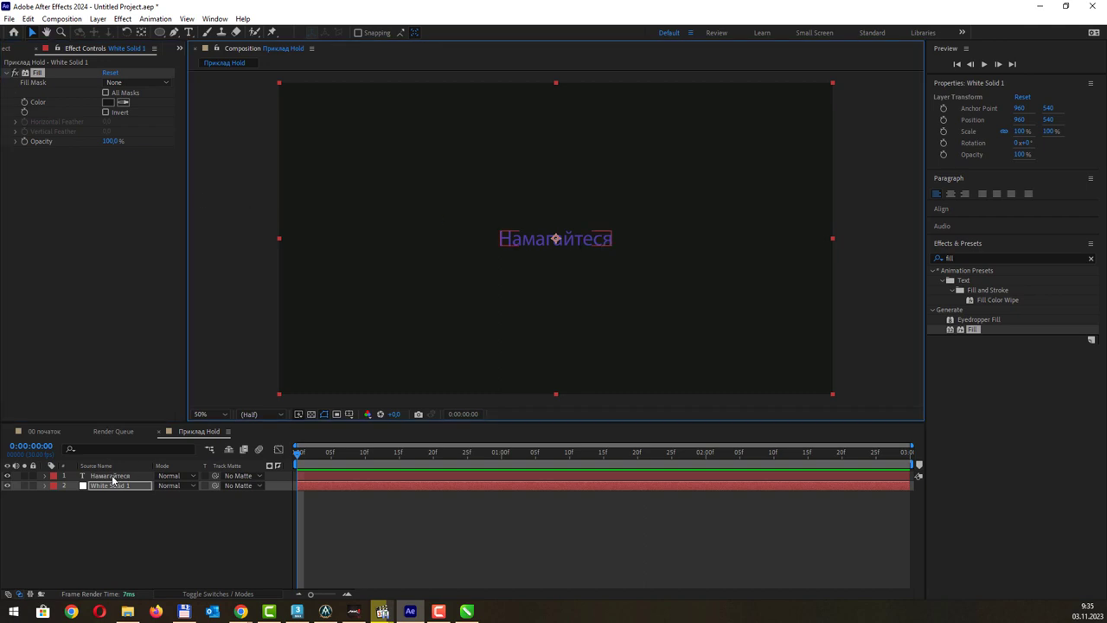
pyautogui.click(596, 242)
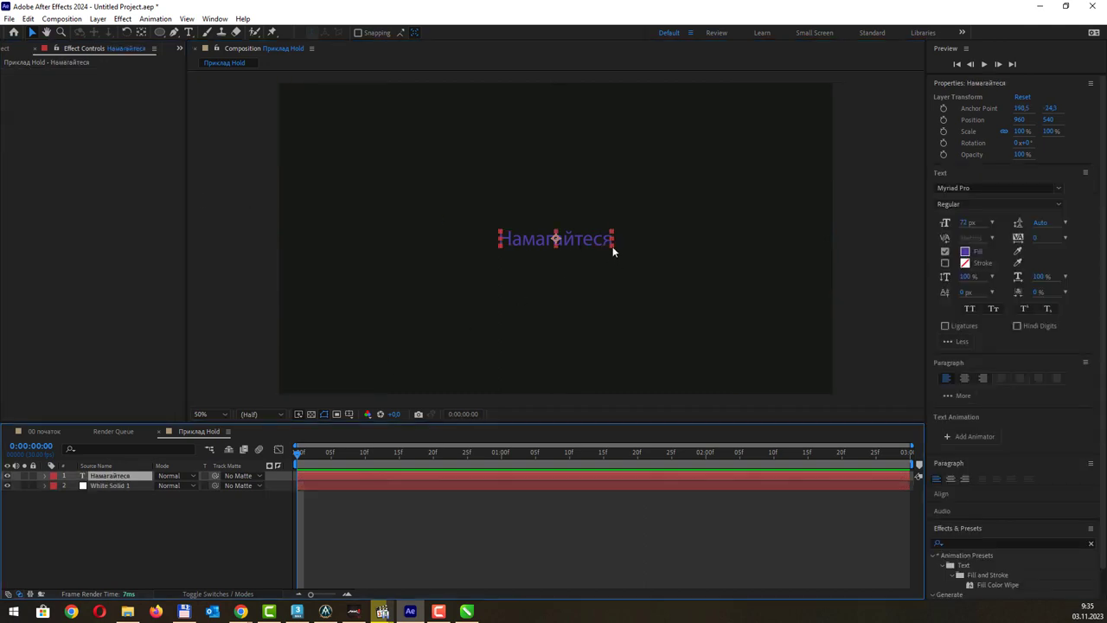
pyautogui.moveTo(613, 248); pyautogui.dragTo(676, 251)
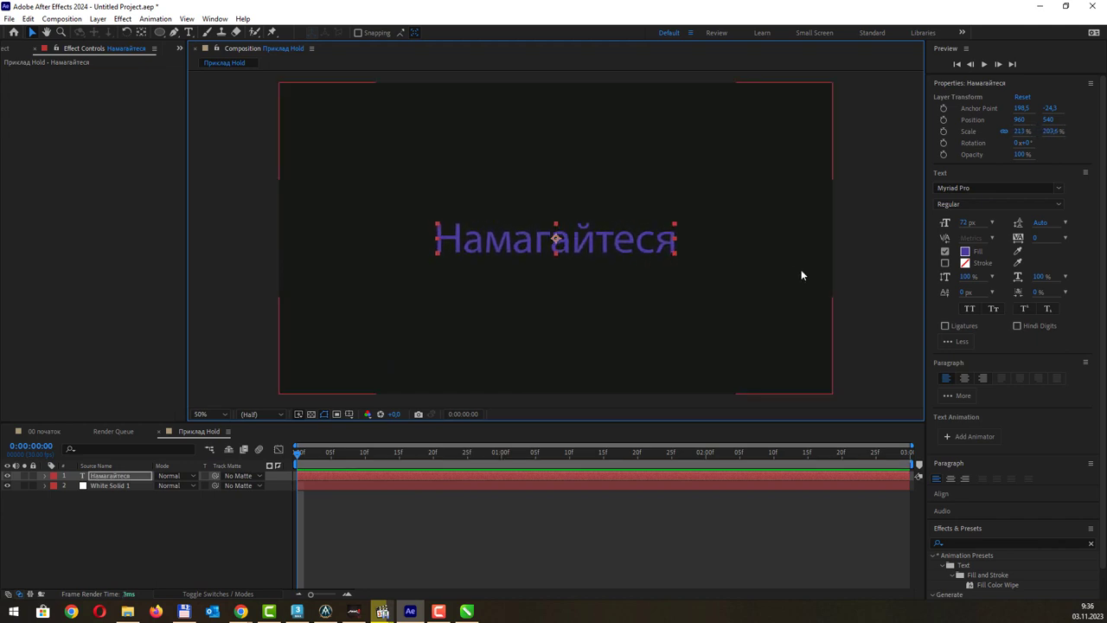
# Step: Change the text fill colour from blue to white (FFFFFF)
pyautogui.click(965, 251)
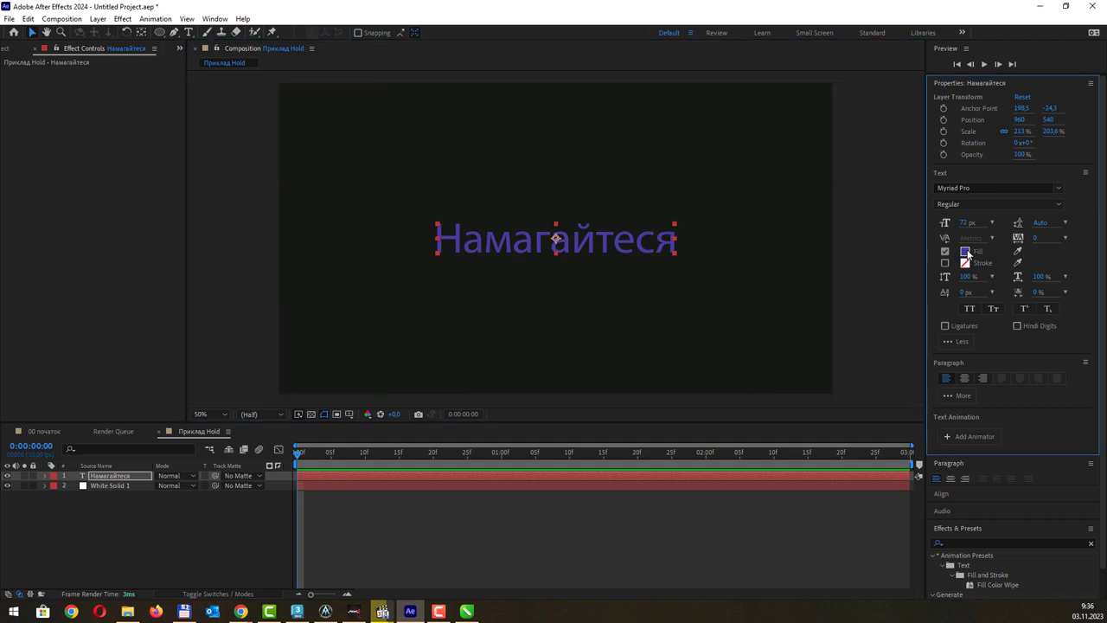
pyautogui.moveTo(561, 250); pyautogui.dragTo(537, 244)
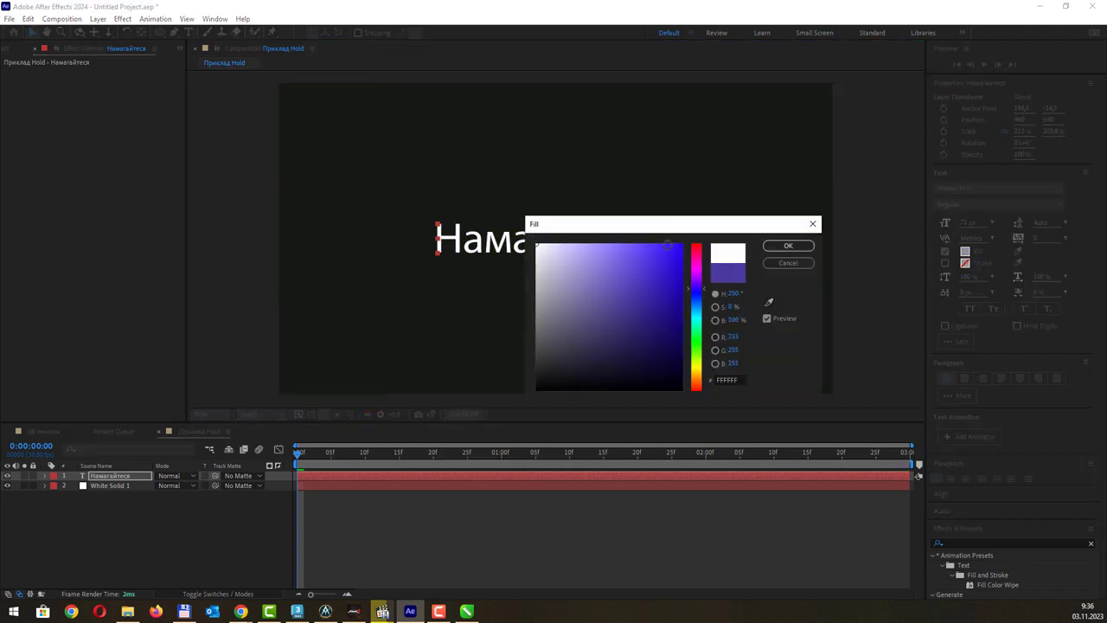
pyautogui.click(788, 246)
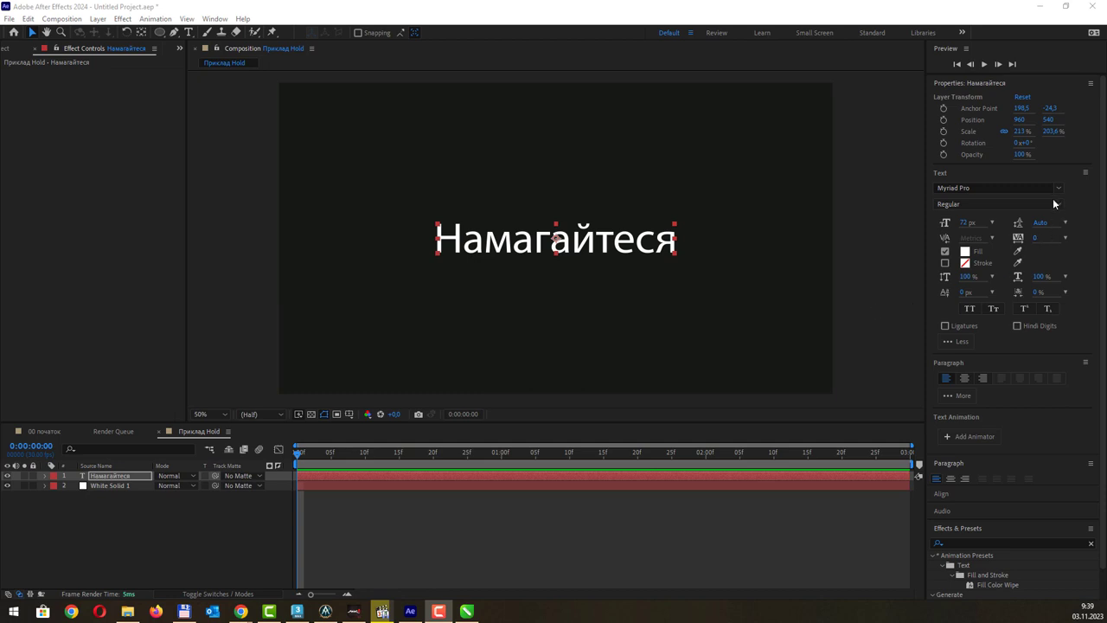
# Step: Set the font style to Myriad Pro Bold after briefly trying Bold Condensed
pyautogui.click(1057, 204)
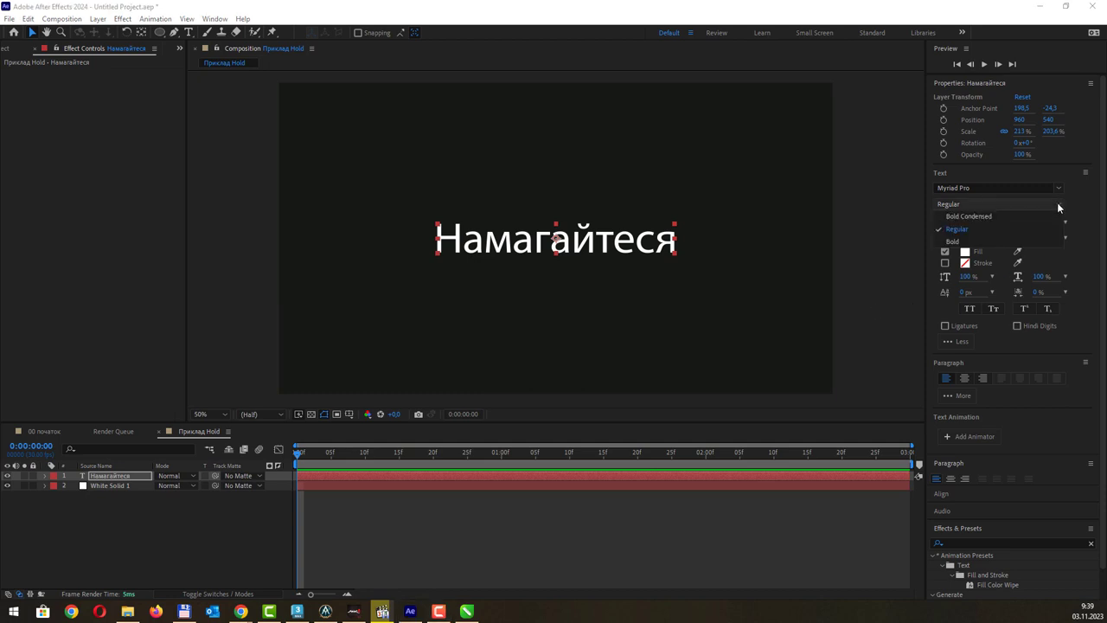
pyautogui.click(1007, 213)
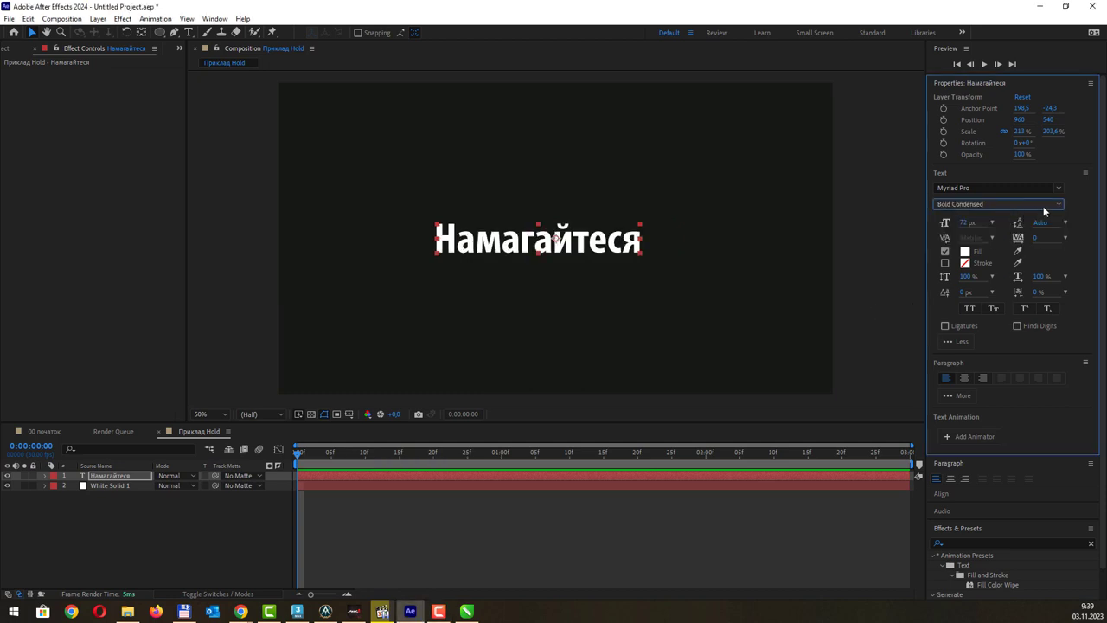
pyautogui.click(1043, 206)
pyautogui.click(952, 241)
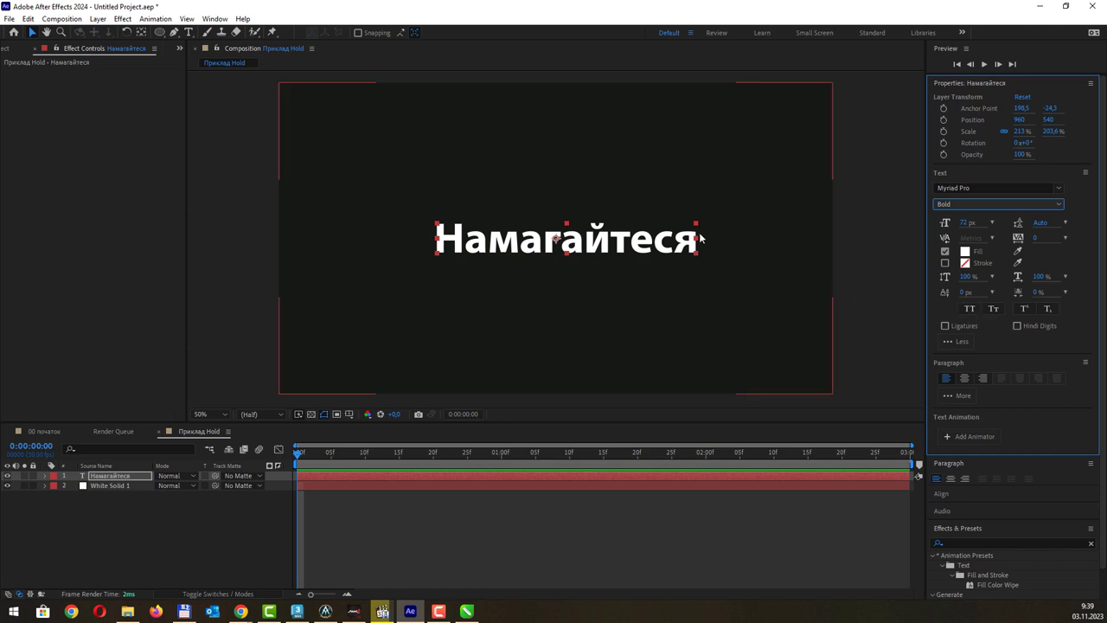
# Step: Centre-align the paragraph, and undo a trial switch to Bold Condensed to keep Bold
pyautogui.click(965, 380)
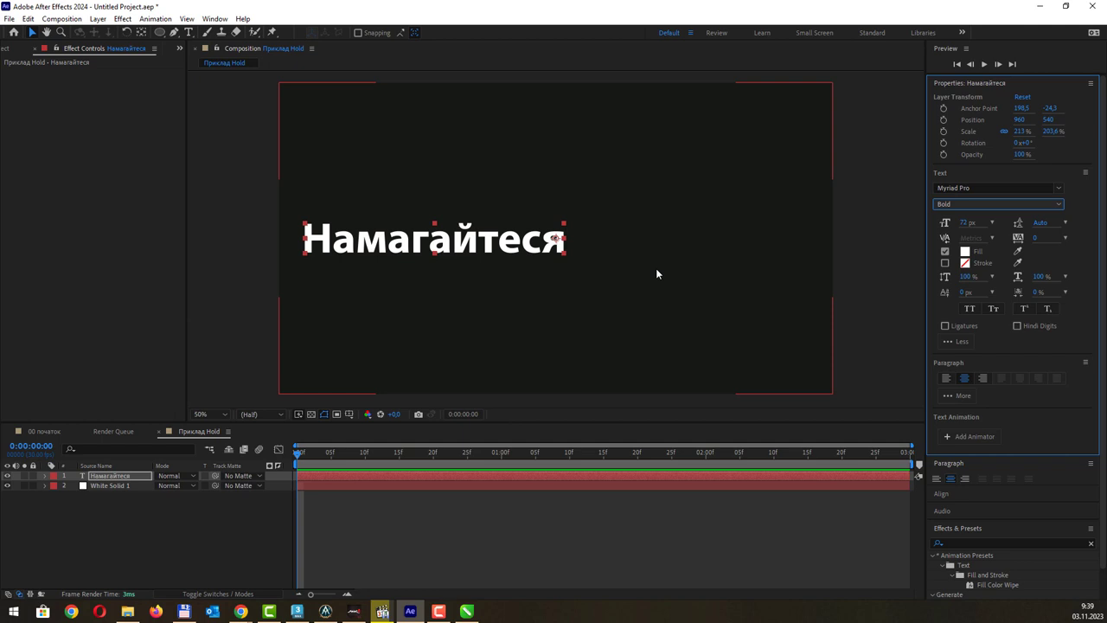
pyautogui.hotkey('shift', 'alt', 'Right')
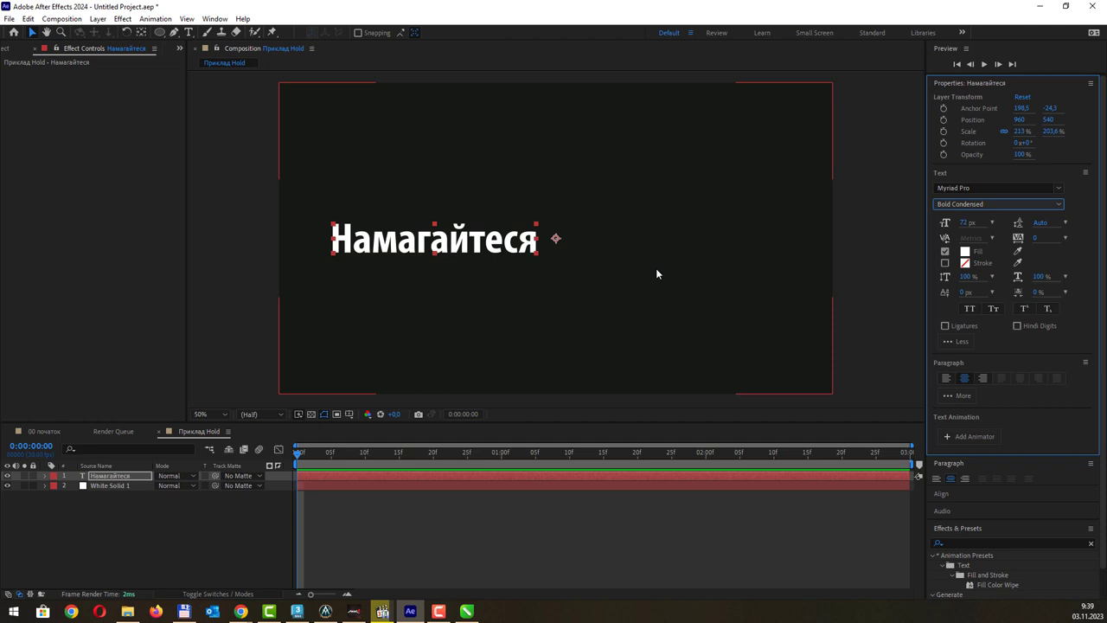
pyautogui.hotkey('ctrl', 'z')
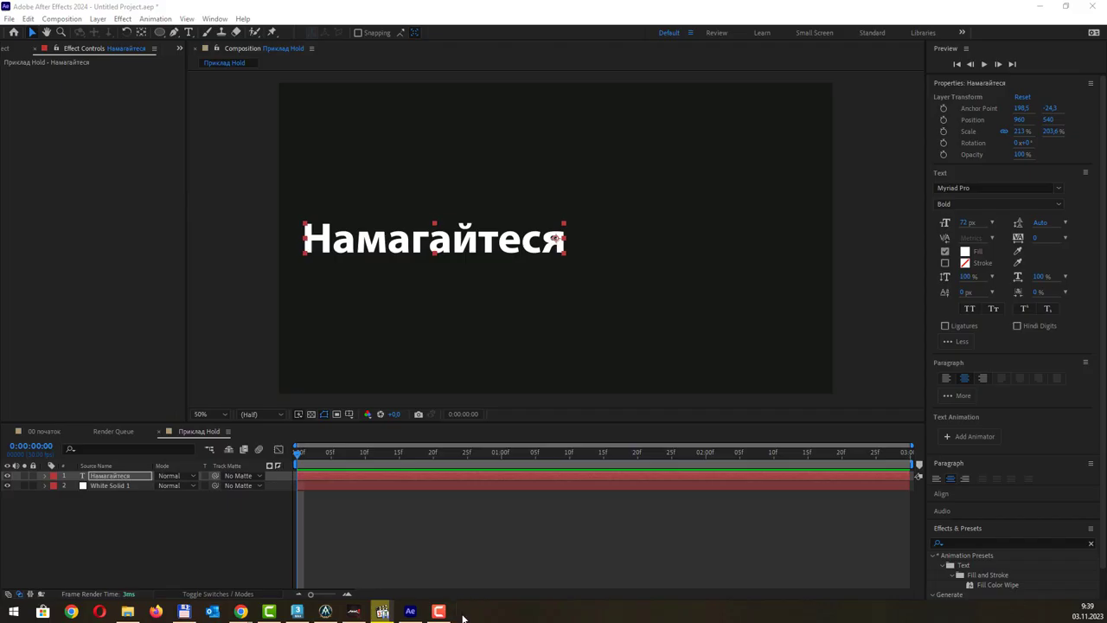
# Step: Drag the Намагайтеся text toward the composition centre
pyautogui.click(411, 612)
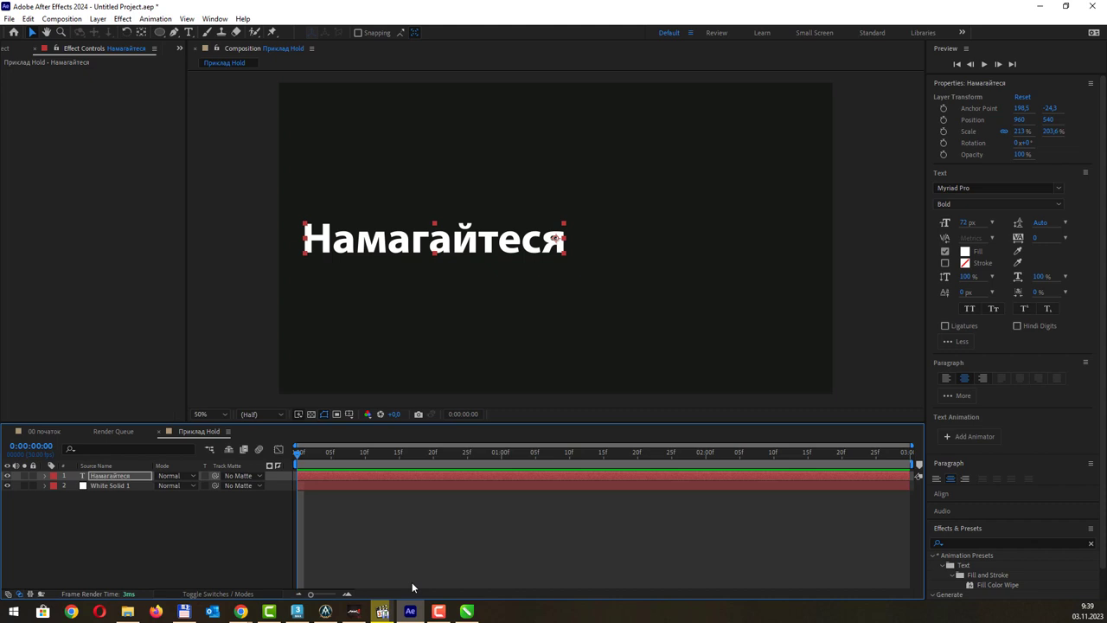
pyautogui.hotkey('alt', 'shift')
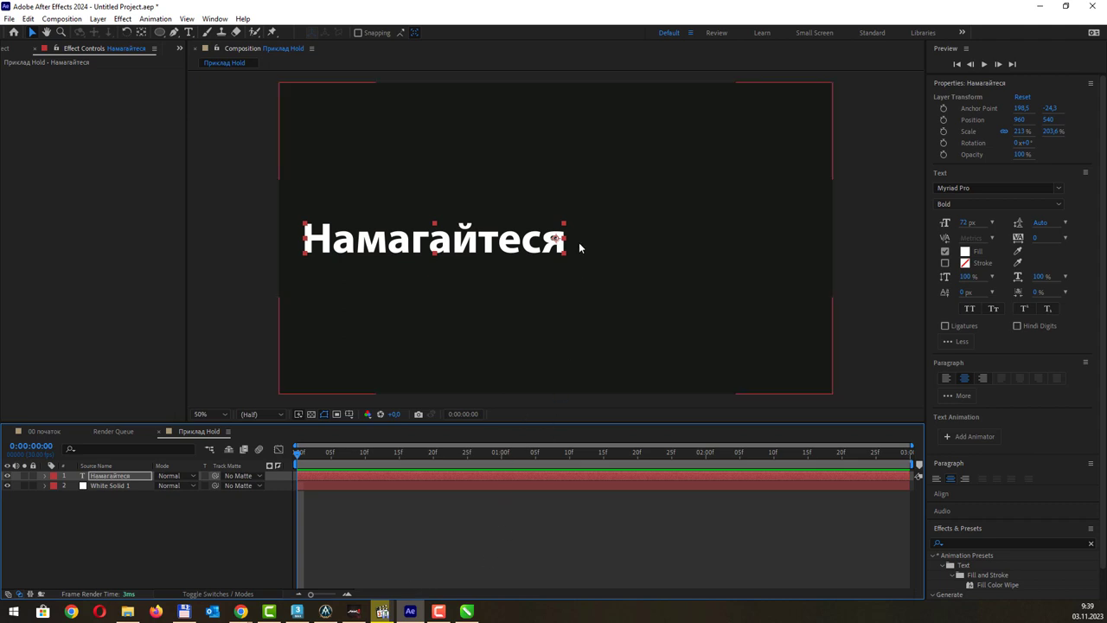
pyautogui.click(965, 378)
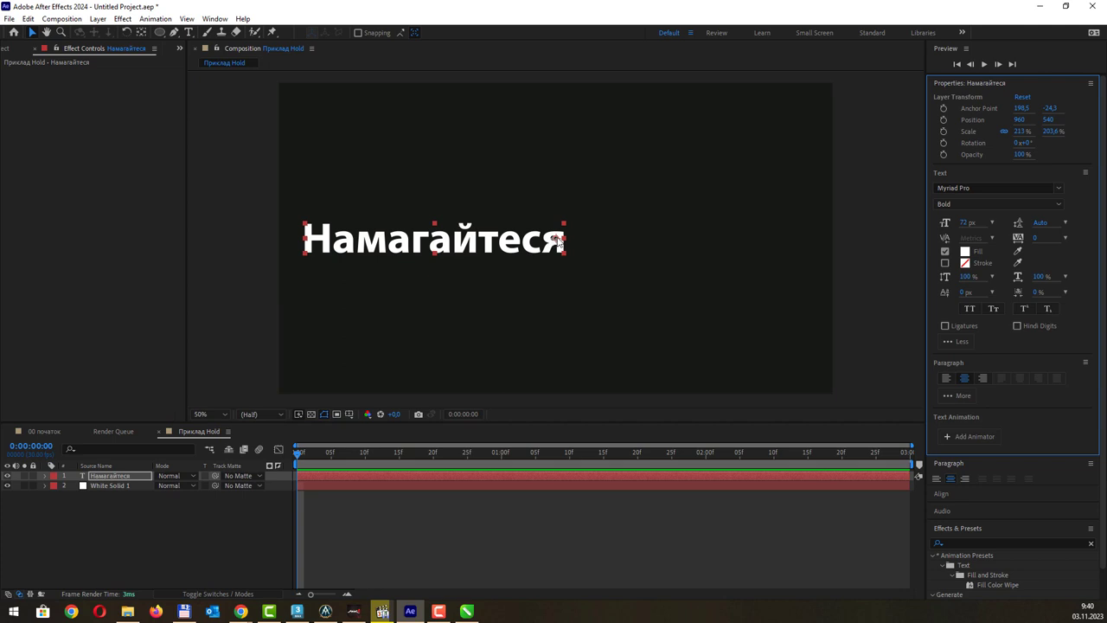
pyautogui.press('ctrl')
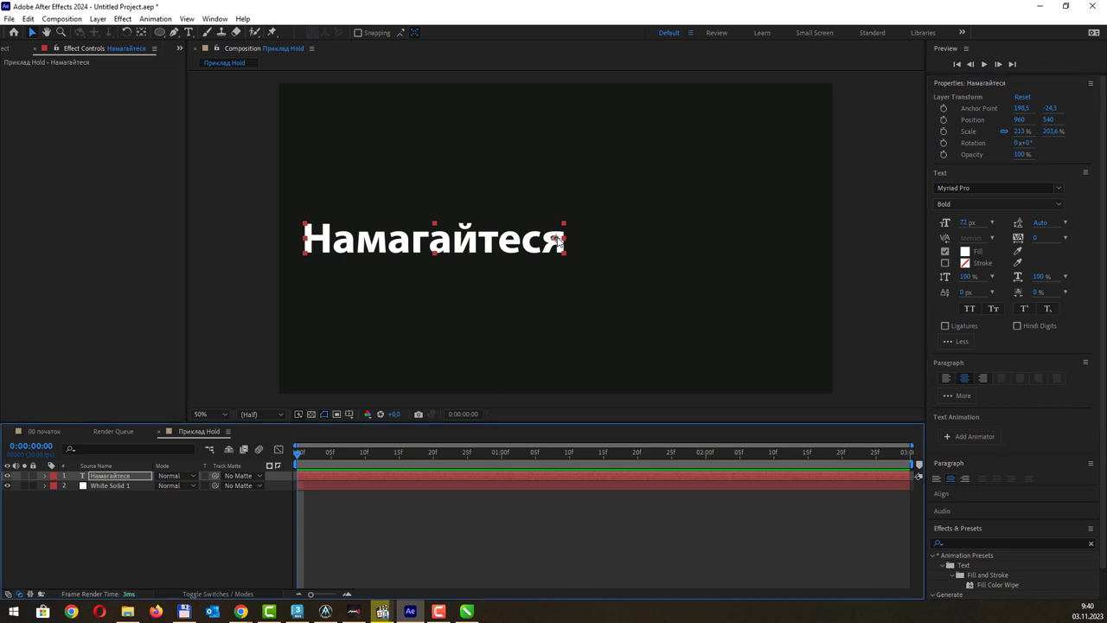
pyautogui.moveTo(559, 243); pyautogui.dragTo(625, 251)
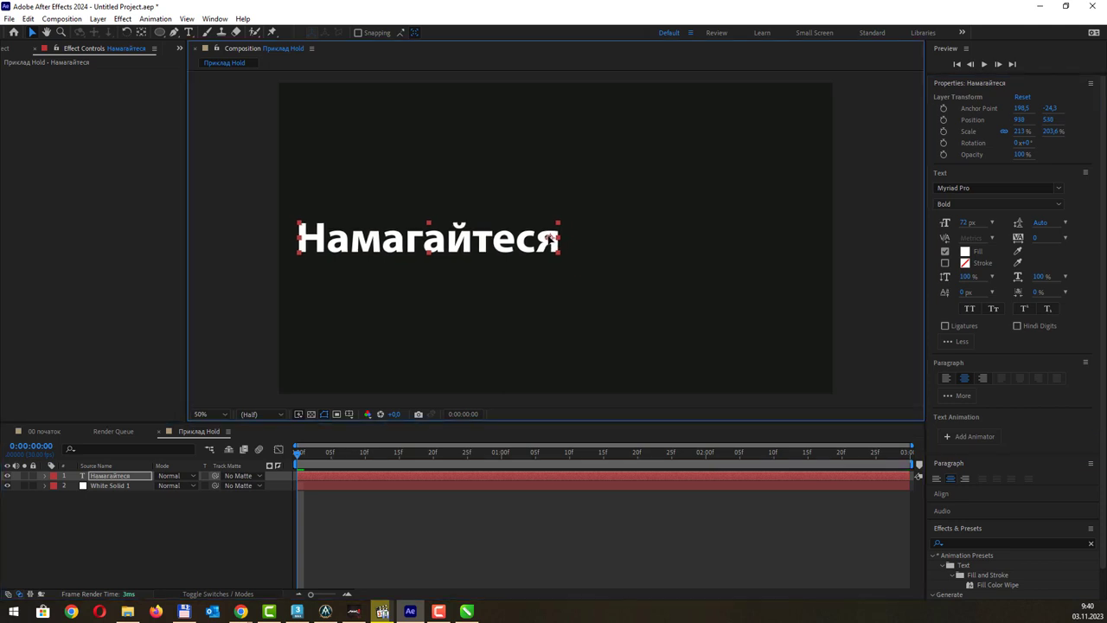
# Step: Move the anchor point to the text's middle and centre the layer at 960,540
pyautogui.click(141, 32)
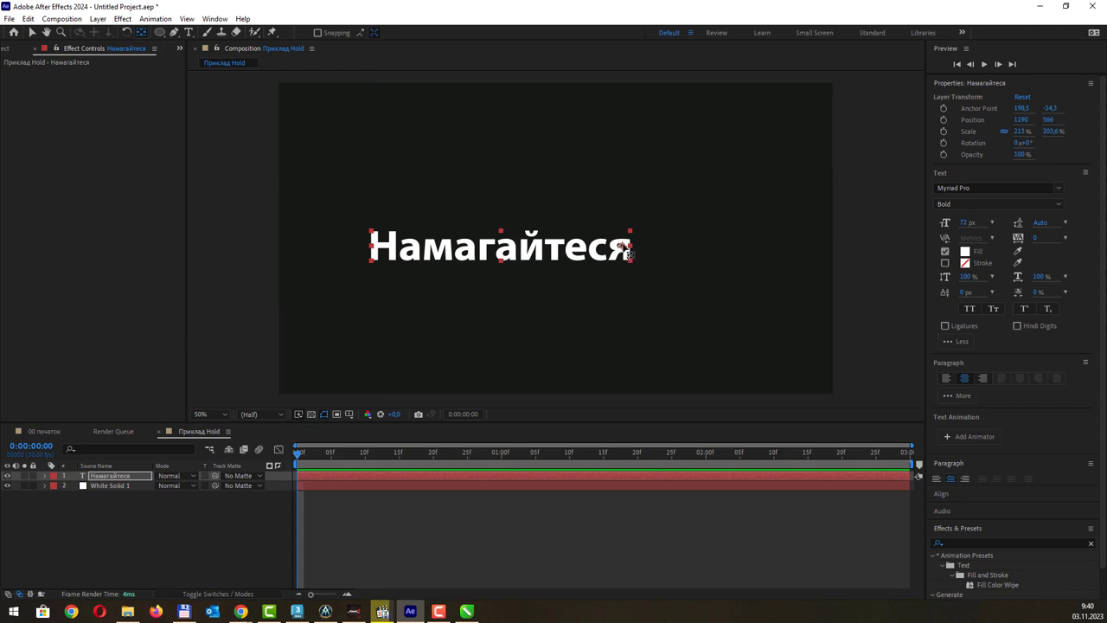
pyautogui.moveTo(630, 251); pyautogui.dragTo(507, 251)
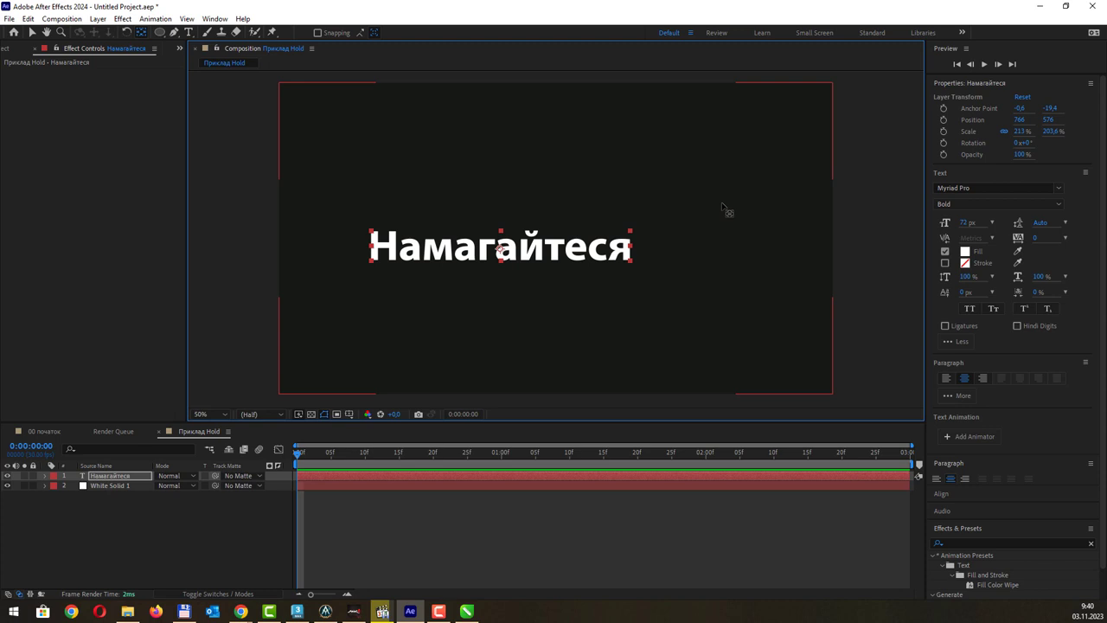
pyautogui.hotkey('ctrl', 'Home')
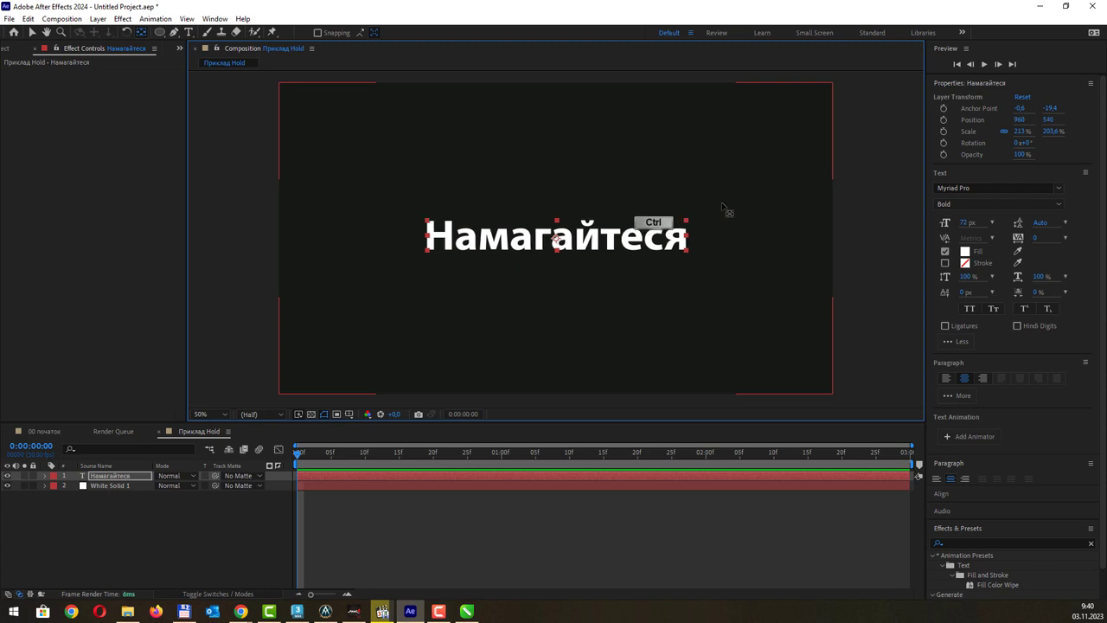
pyautogui.hotkey('shift', 'alt')
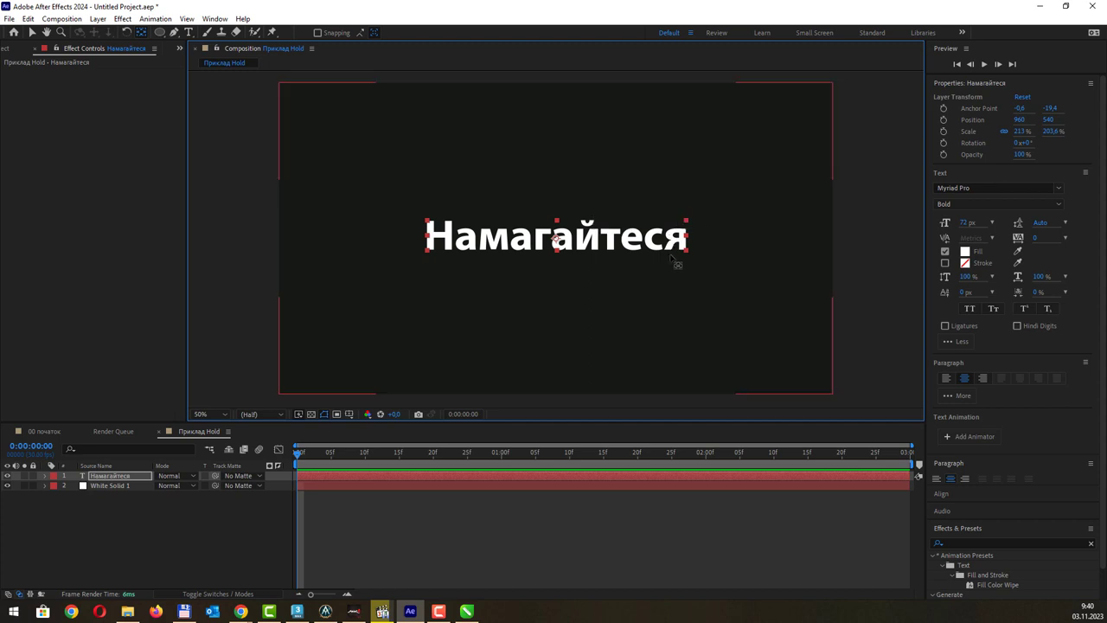
# Step: Expand the text layer's Text group and set a Source Text keyframe at 0:00:00:00
pyautogui.click(967, 380)
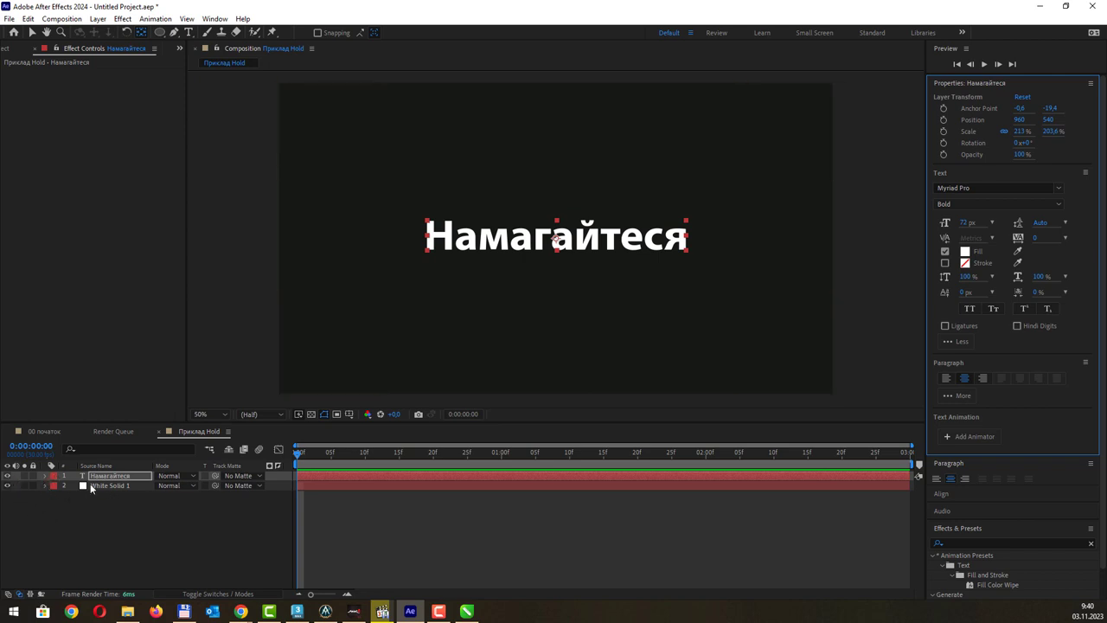
pyautogui.click(44, 476)
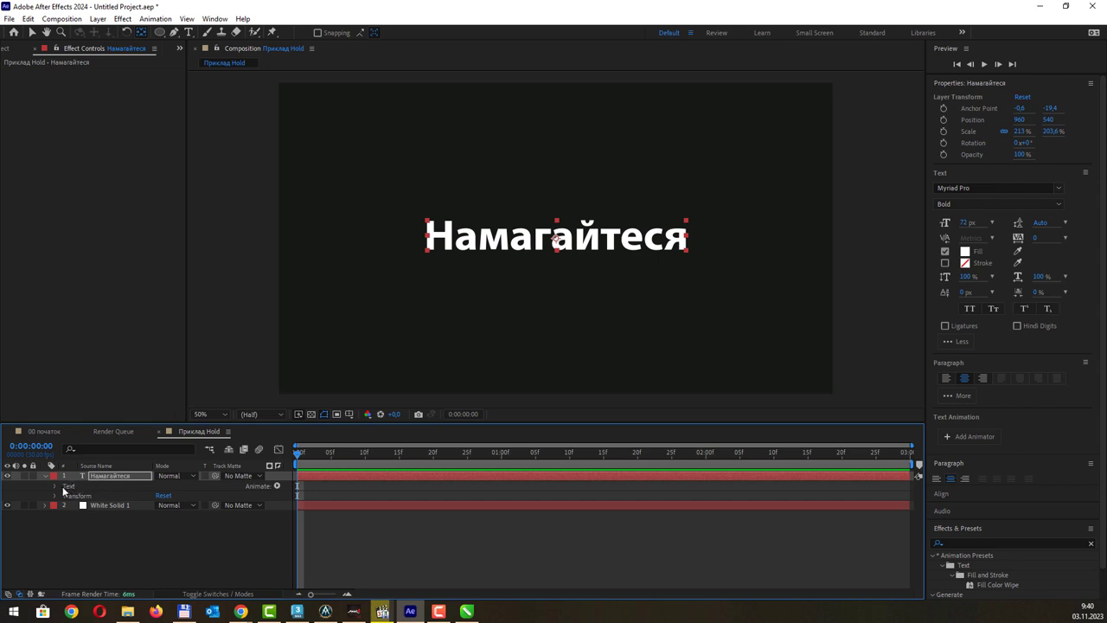
pyautogui.click(53, 496)
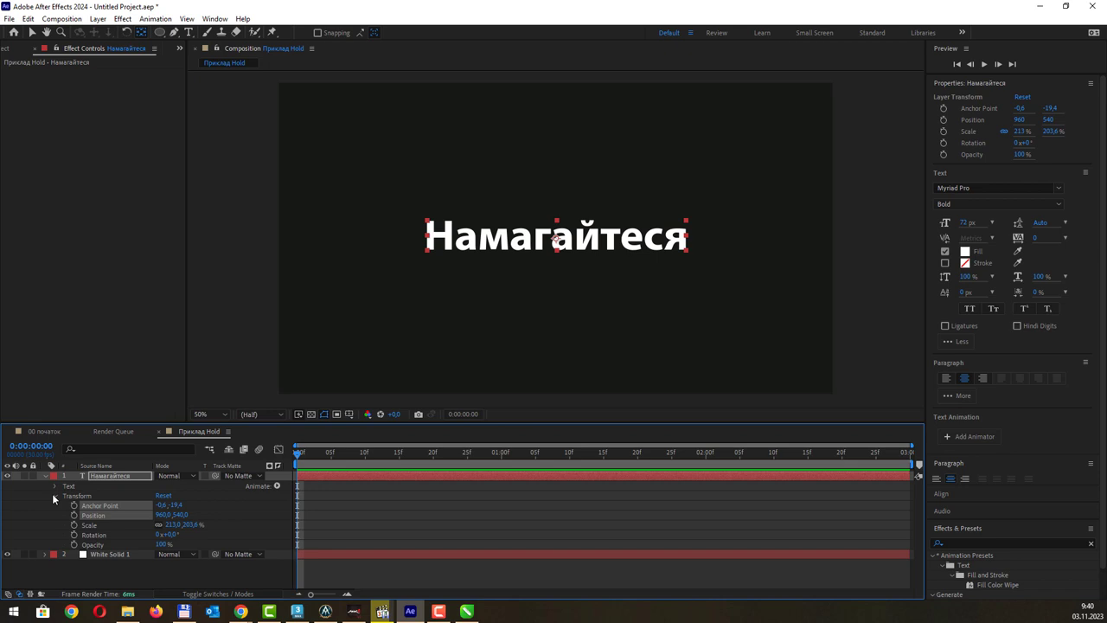
pyautogui.click(56, 497)
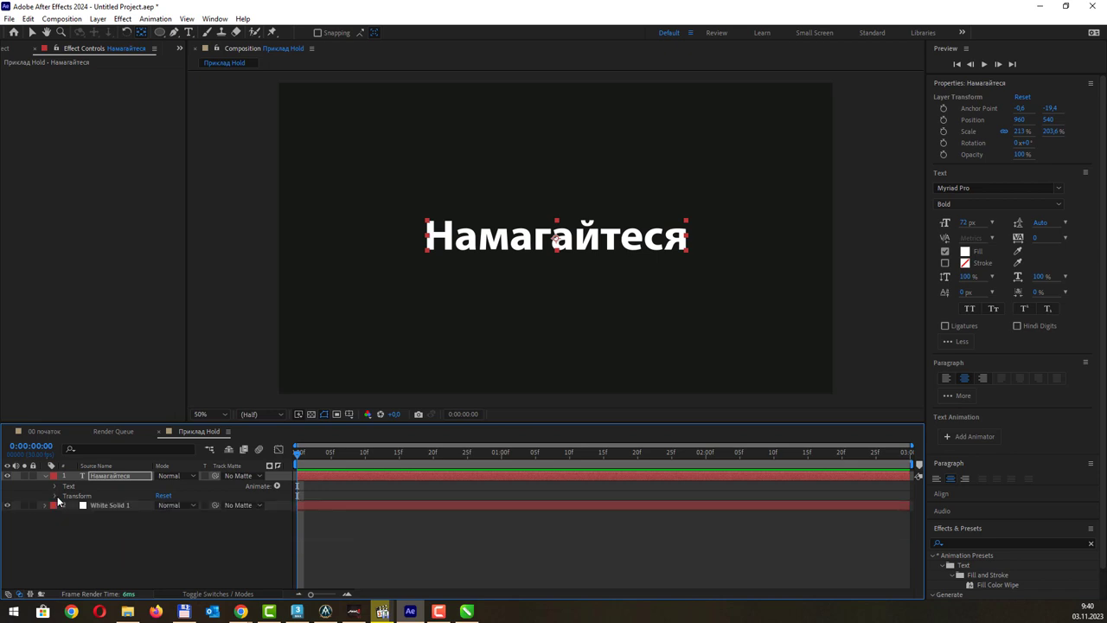
pyautogui.click(54, 487)
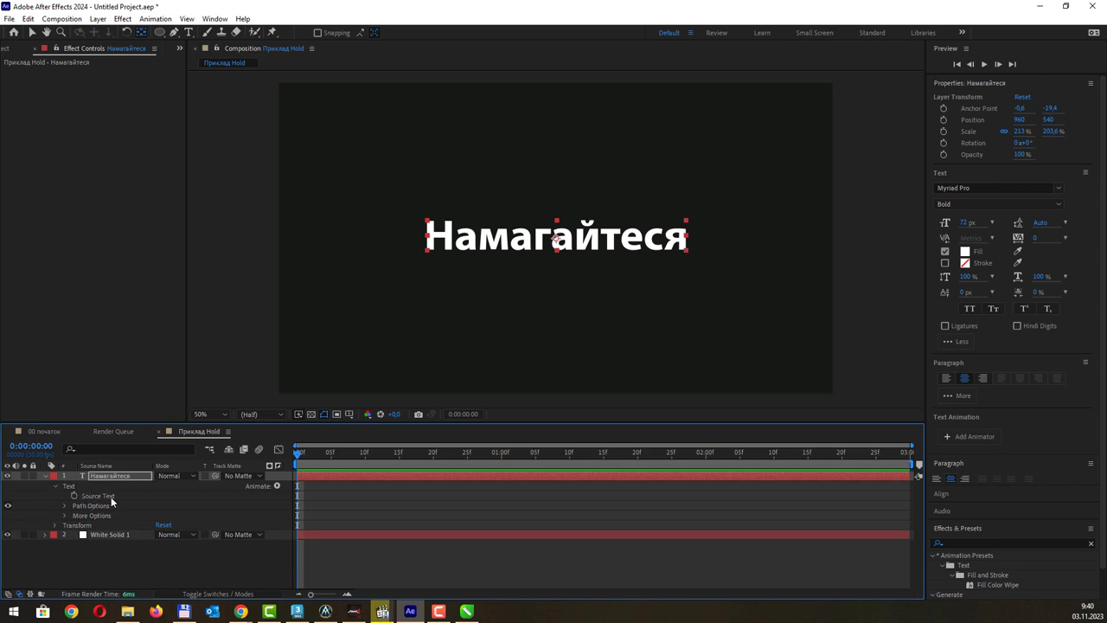
pyautogui.click(103, 506)
pyautogui.click(104, 514)
pyautogui.click(108, 496)
pyautogui.click(75, 496)
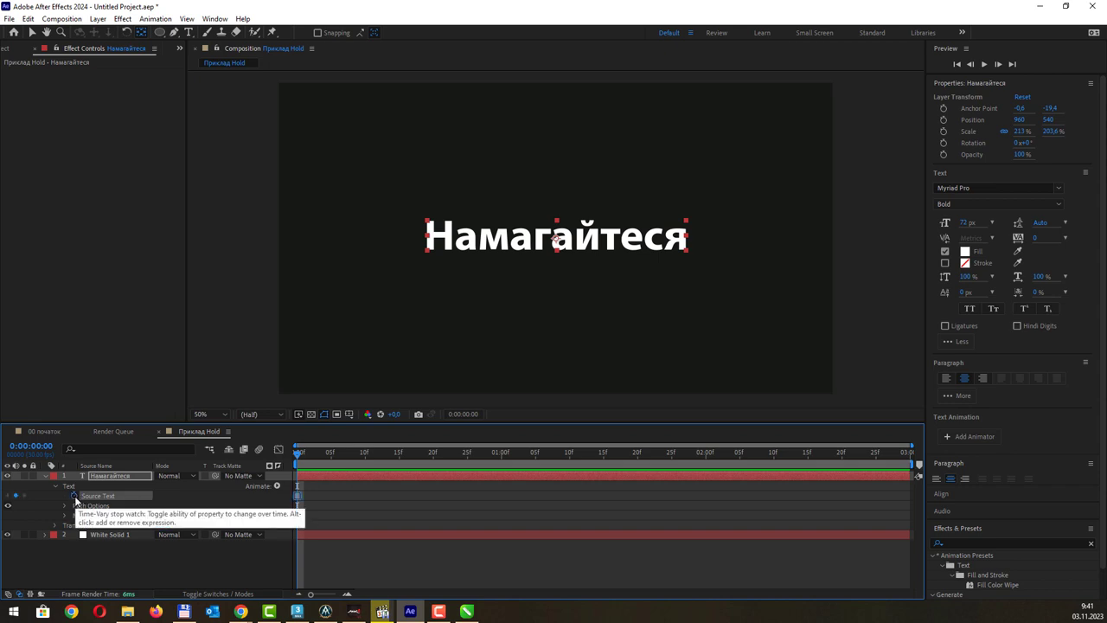
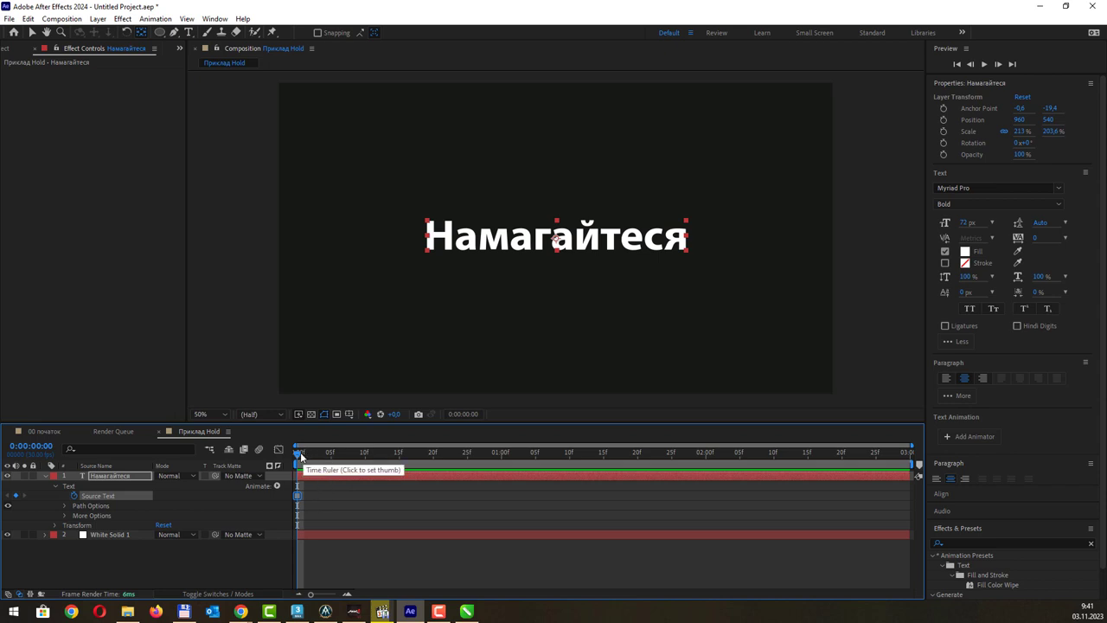
# Step: At frame 10, change the text from 'Намагайтеся' to 'не кліпати'
pyautogui.moveTo(330, 453); pyautogui.dragTo(366, 460)
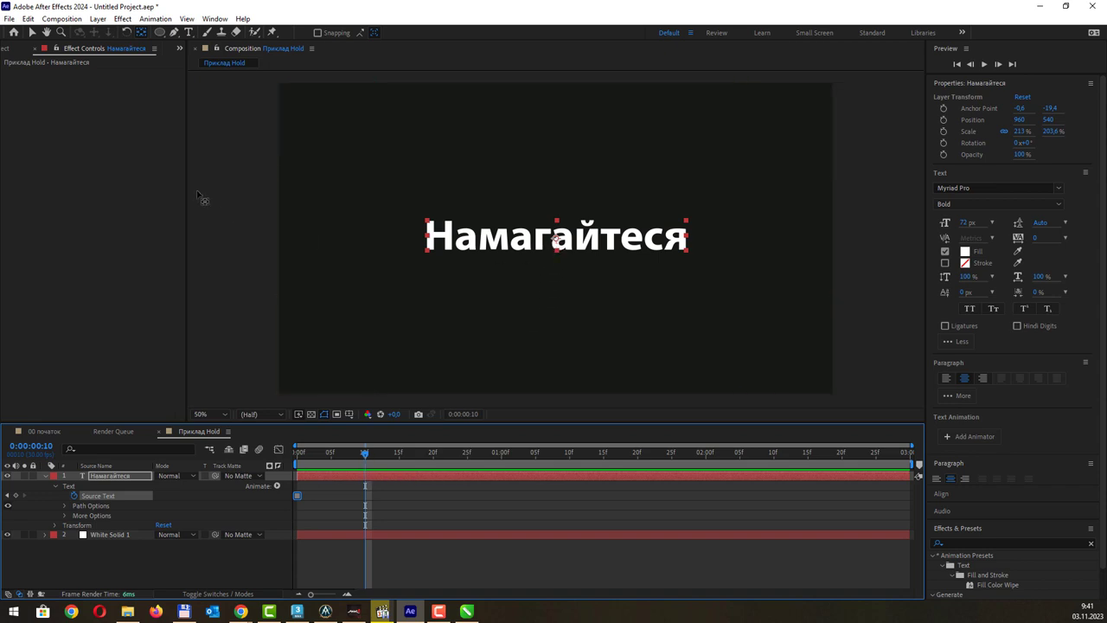
pyautogui.click(35, 32)
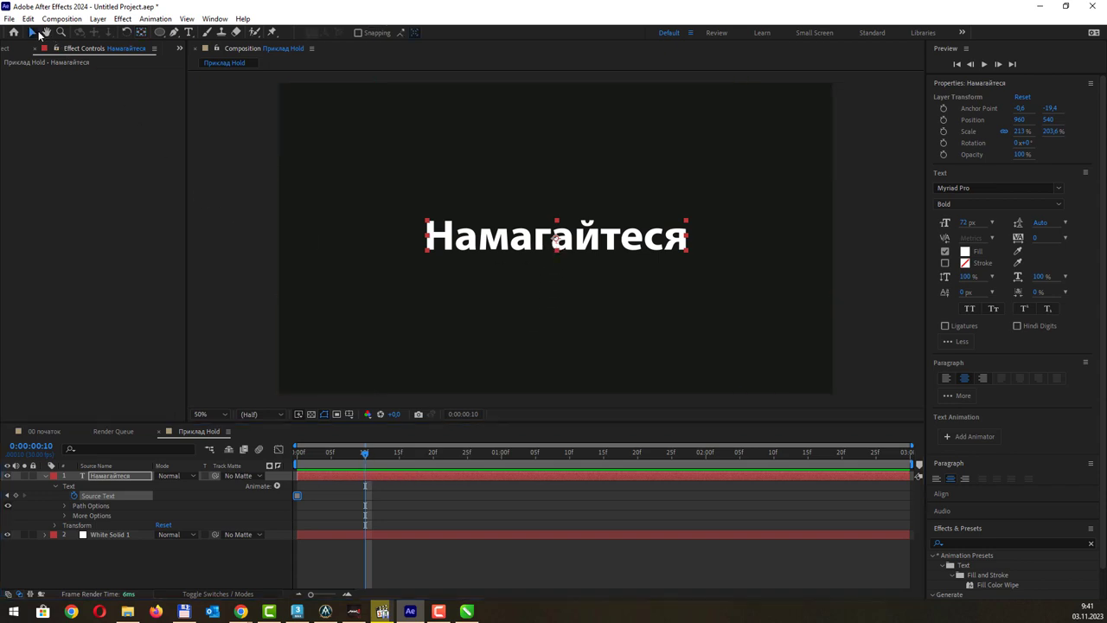
pyautogui.doubleClick(509, 240)
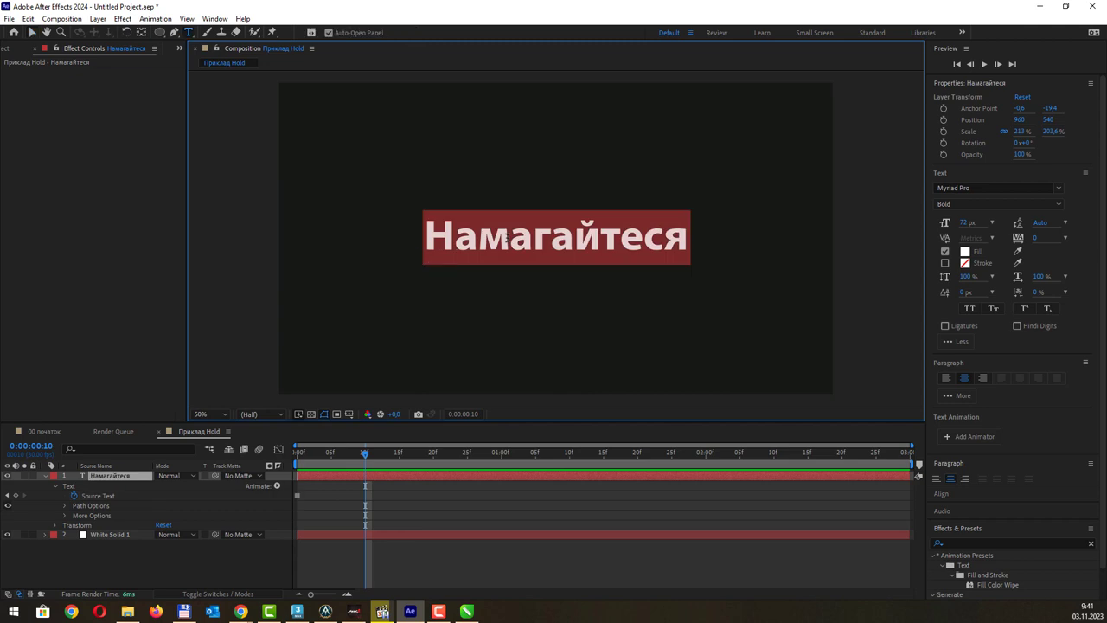
pyautogui.write('не кліпа')
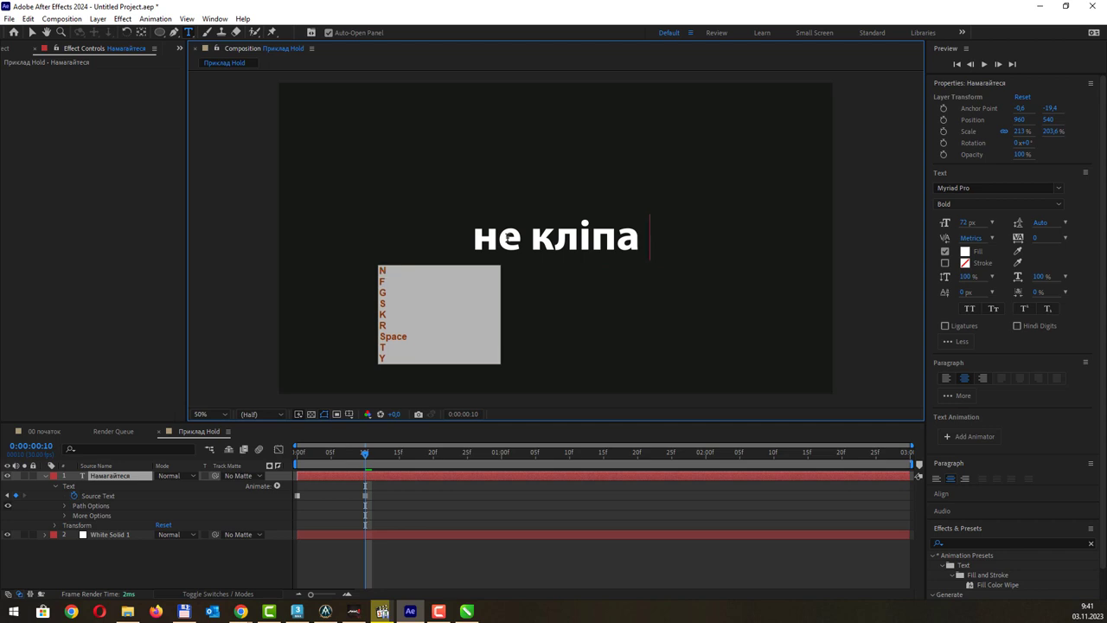
pyautogui.write('ти')
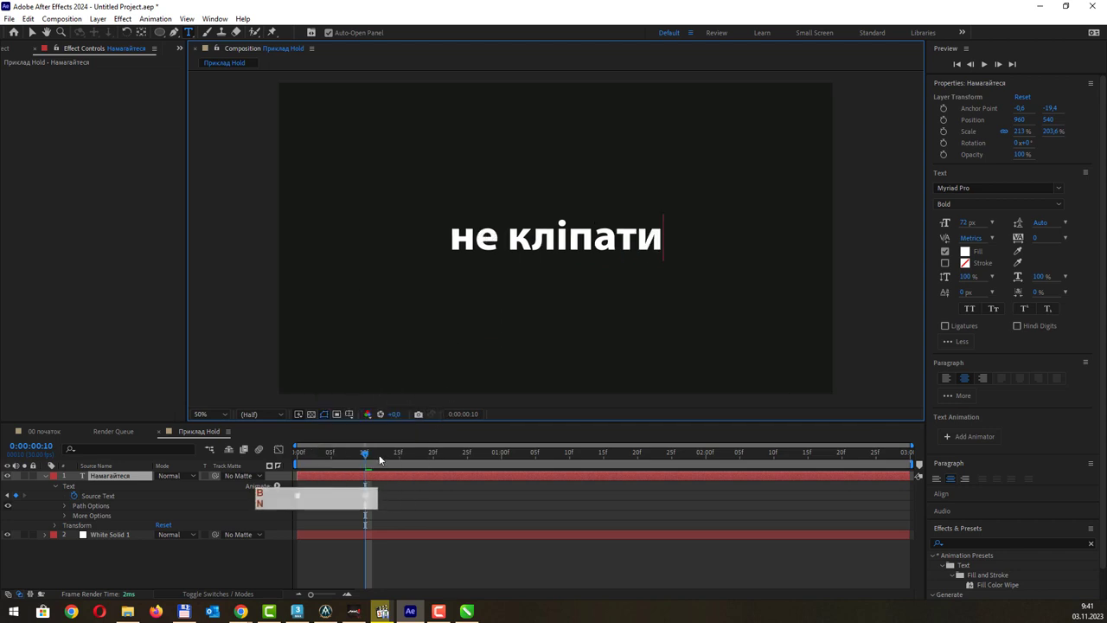
# Step: At frame 20, replace the text with 'очима' and scrub back to check the words
pyautogui.moveTo(365, 454); pyautogui.dragTo(434, 463)
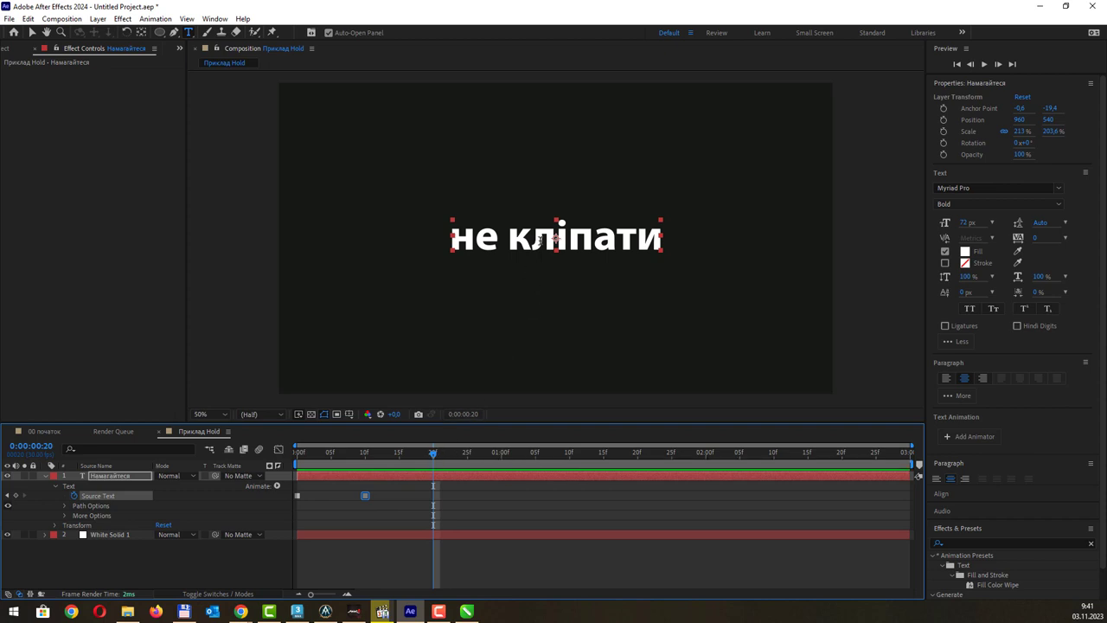
pyautogui.doubleClick(538, 241)
pyautogui.hotkey('ctrl', 'a')
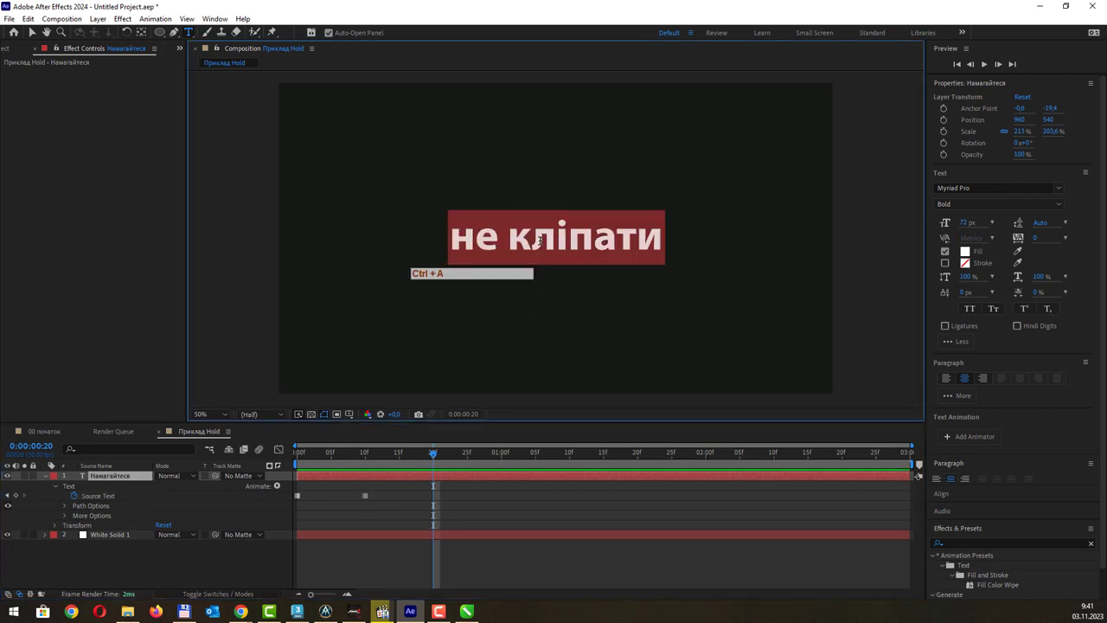
pyautogui.write('очима')
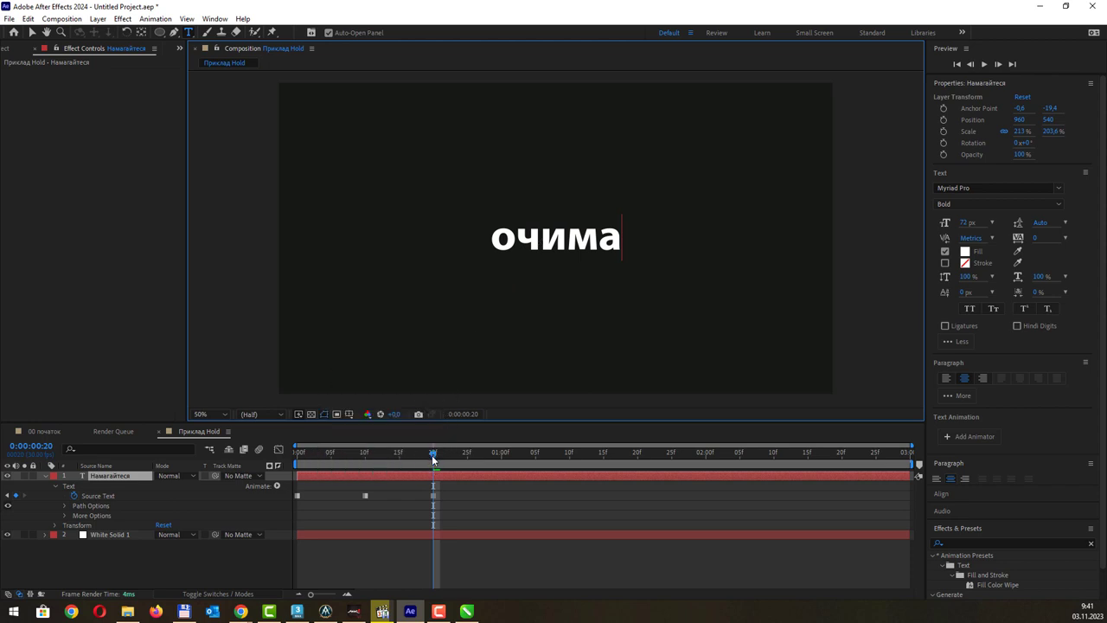
pyautogui.moveTo(433, 460); pyautogui.dragTo(303, 457)
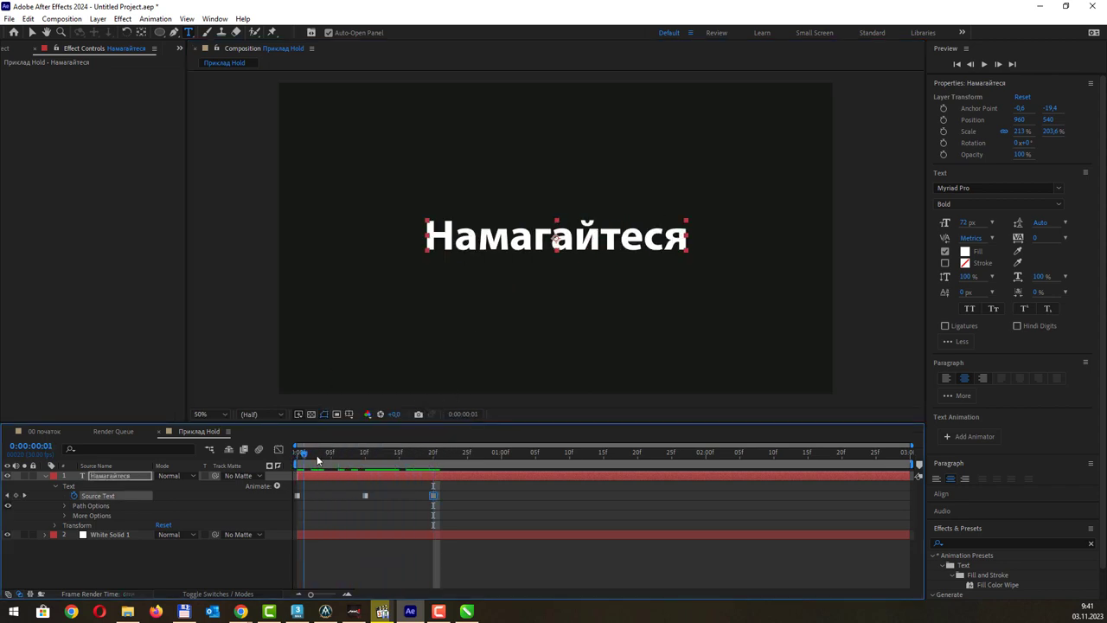
pyautogui.press('space')
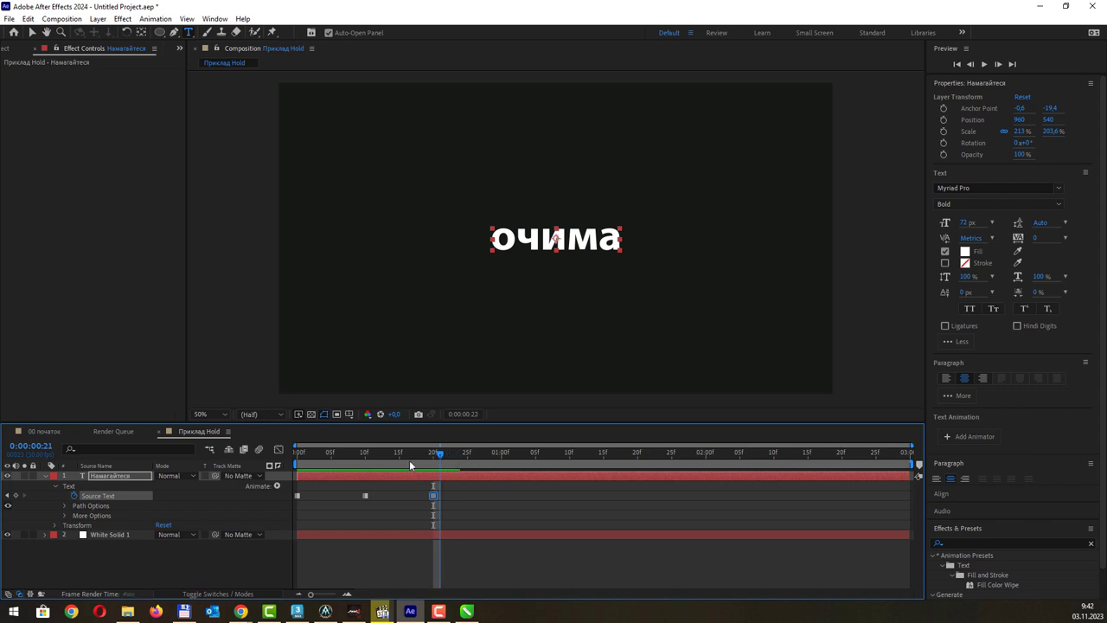
pyautogui.moveTo(409, 460)
pyautogui.mouseDown()
pyautogui.moveTo(386, 480)
pyautogui.moveTo(293, 480)
pyautogui.mouseUp()
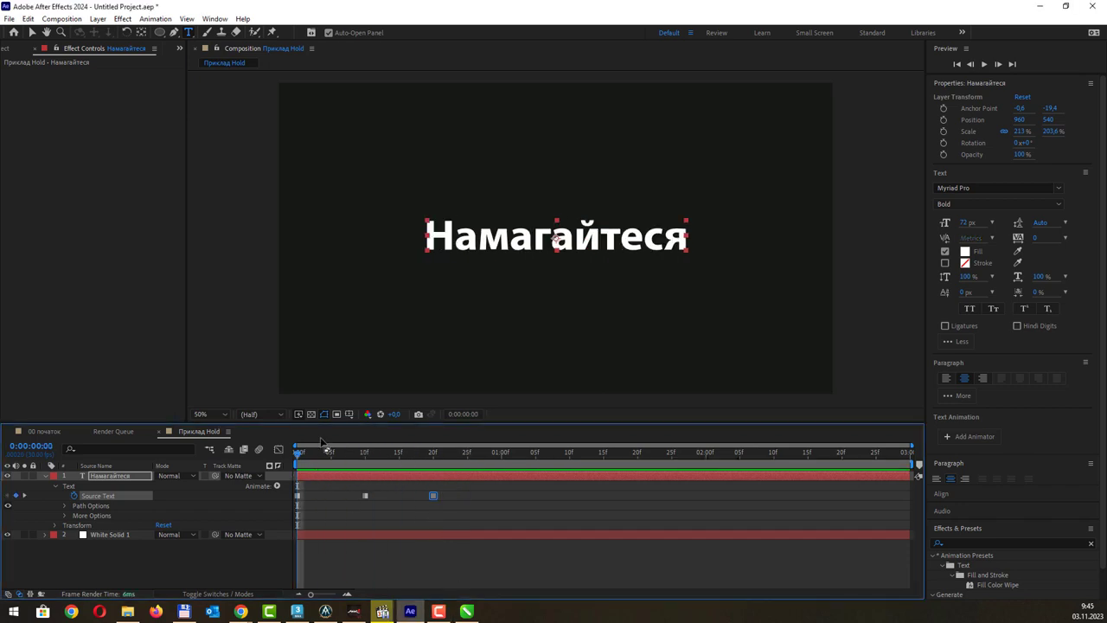
pyautogui.press('space')
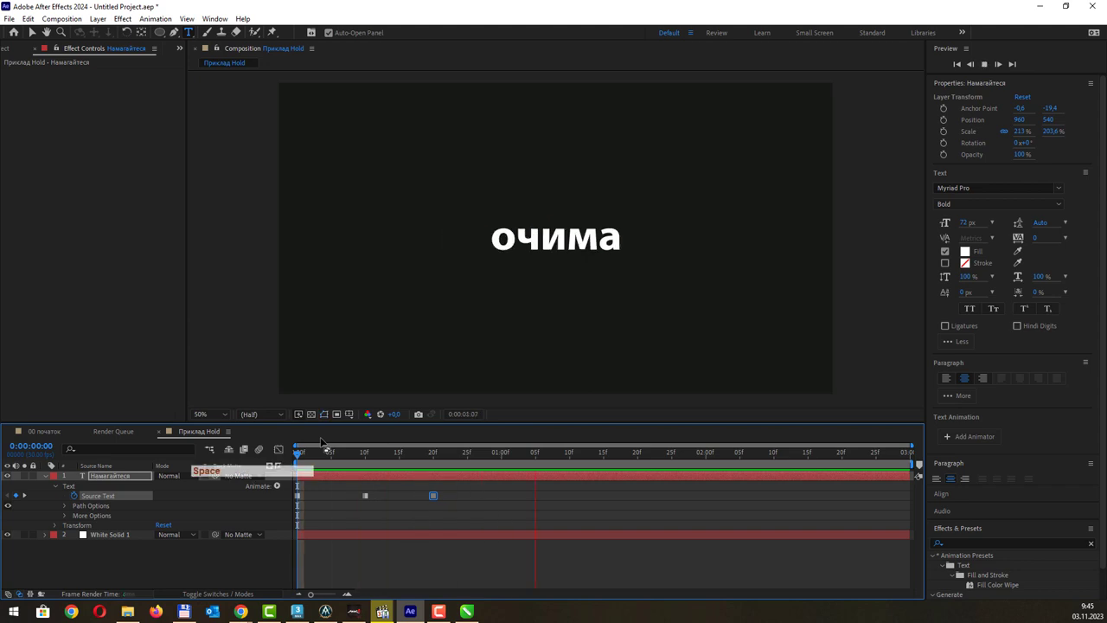
pyautogui.press('space')
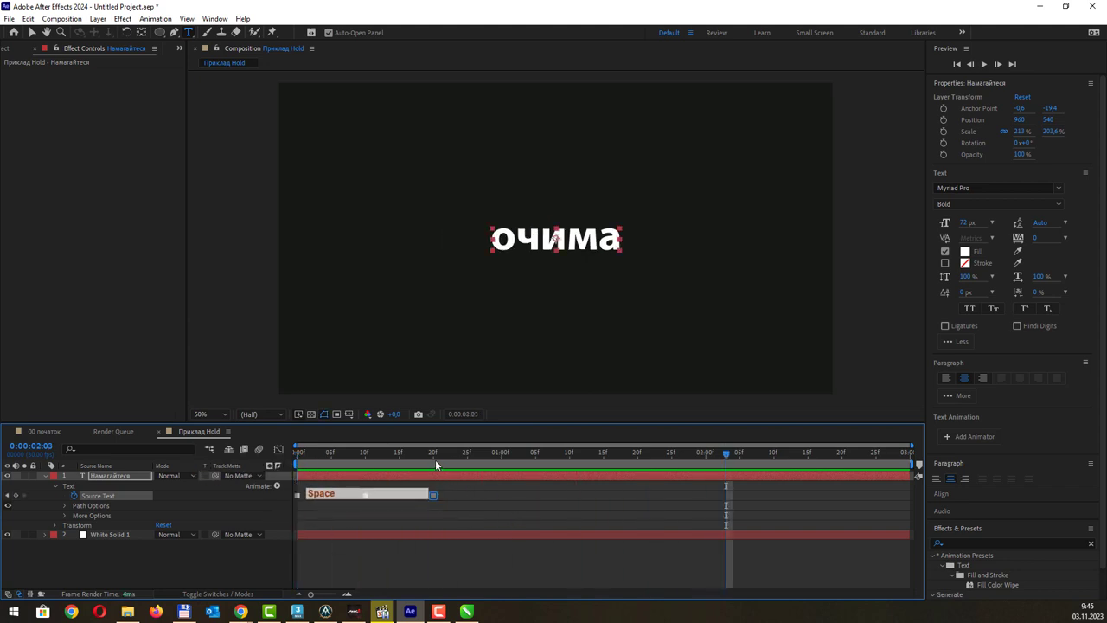
pyautogui.moveTo(435, 465)
pyautogui.mouseDown()
pyautogui.moveTo(427, 467)
pyautogui.moveTo(468, 467)
pyautogui.mouseUp()
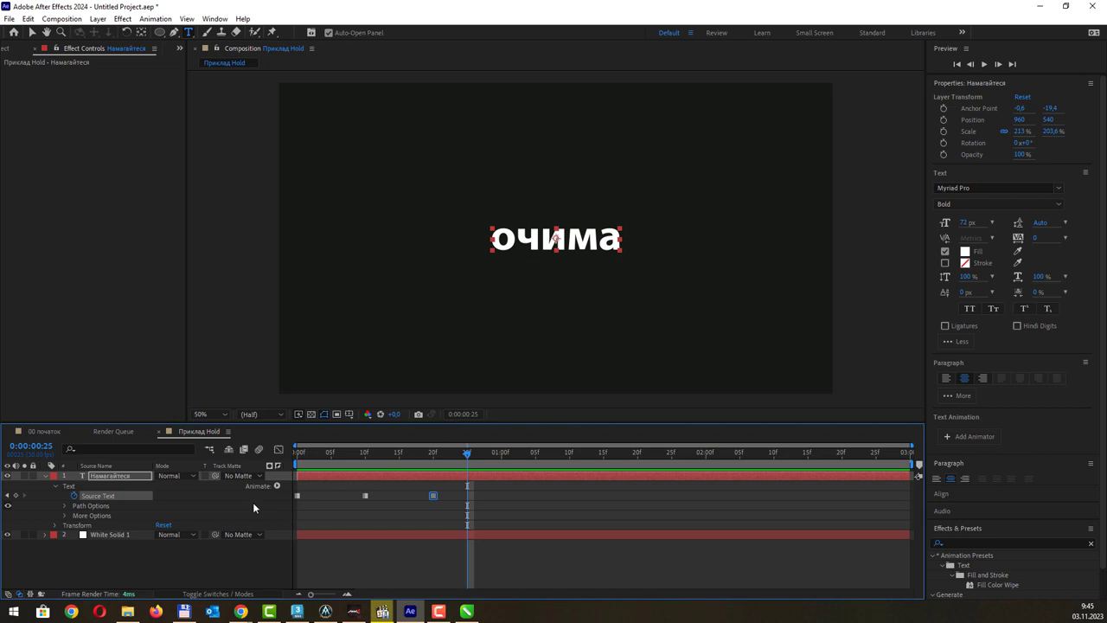
# Step: Keyframe the text's Scale at 213% on frame 25 and enlarge it to 546% at one second
pyautogui.click(56, 526)
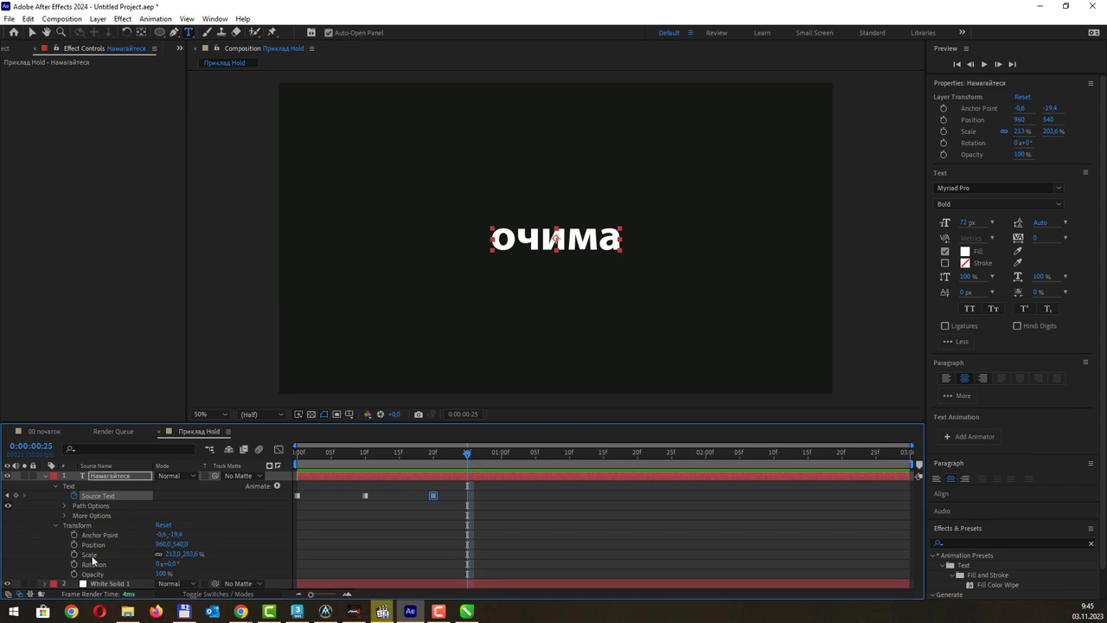
pyautogui.click(94, 554)
pyautogui.click(74, 555)
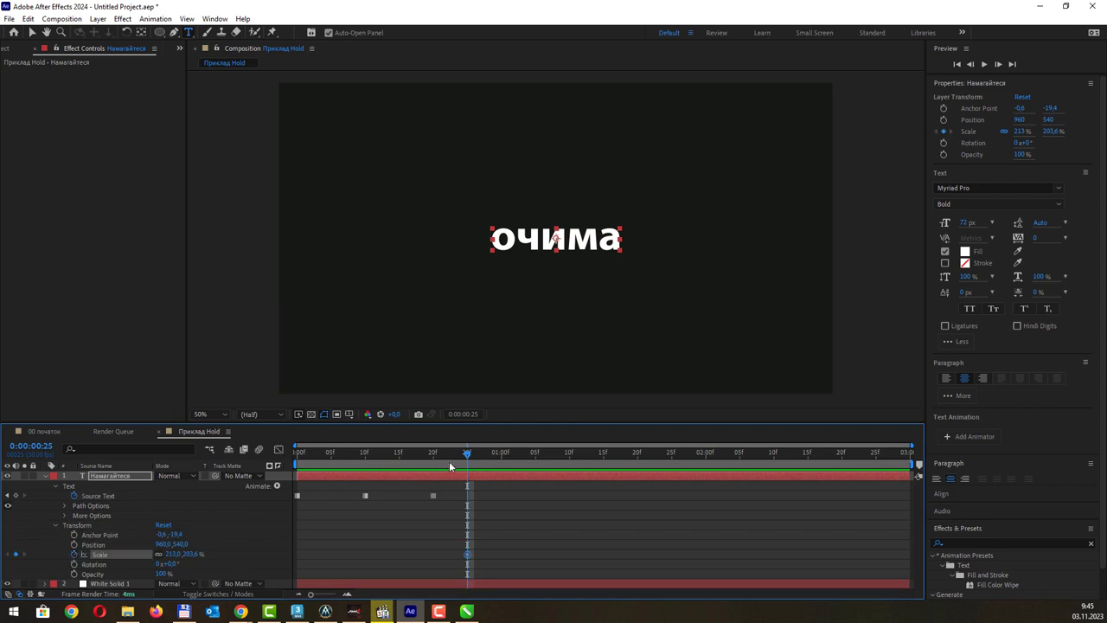
pyautogui.moveTo(473, 454); pyautogui.dragTo(502, 464)
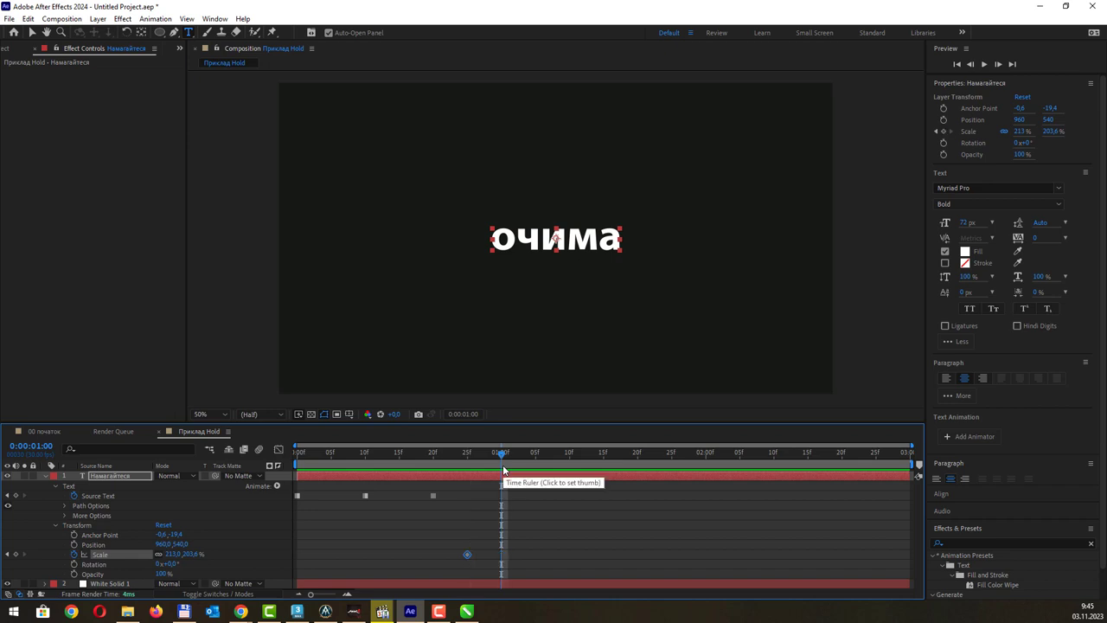
pyautogui.moveTo(171, 554); pyautogui.dragTo(385, 571)
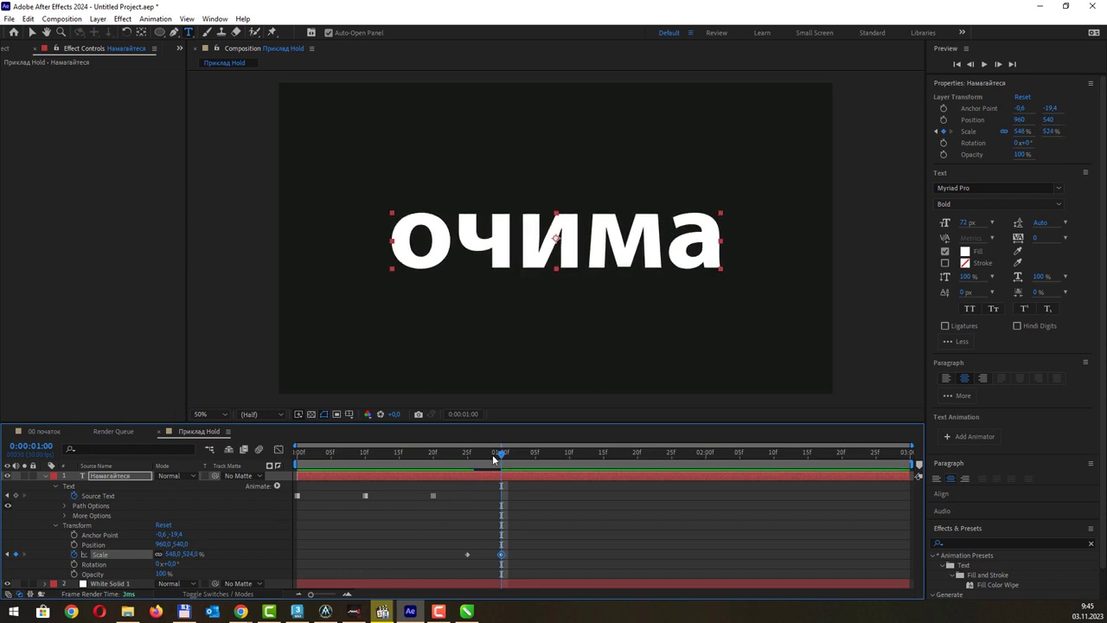
pyautogui.moveTo(500, 454)
pyautogui.mouseDown()
pyautogui.moveTo(320, 453)
pyautogui.moveTo(454, 452)
pyautogui.mouseUp()
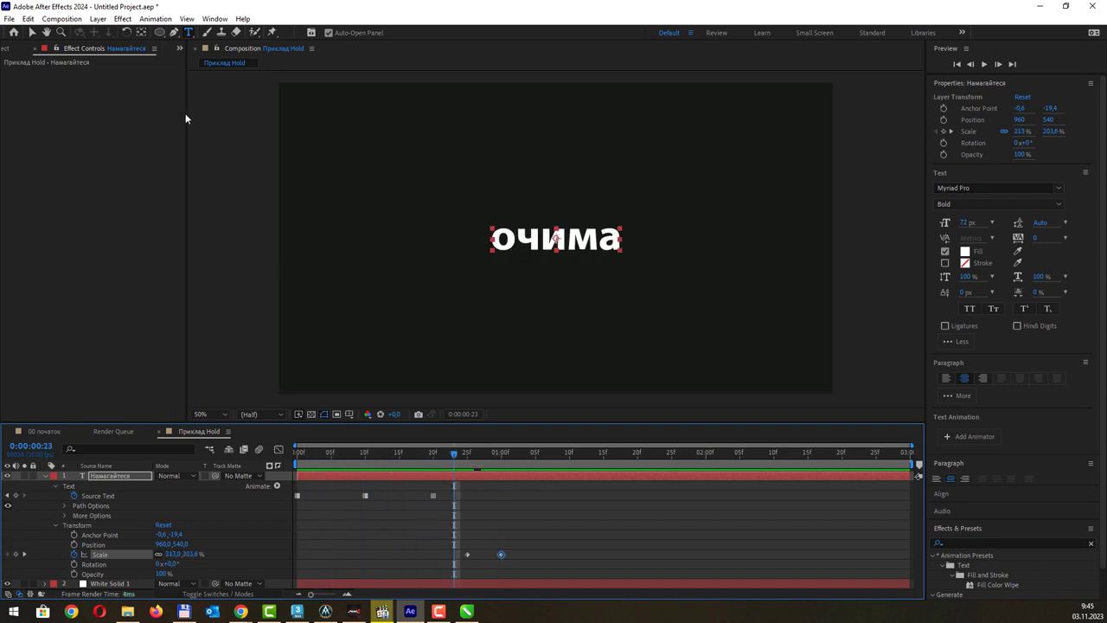
# Step: Convert both Scale keyframes (213% and 548%) into hold keyframes
pyautogui.hotkey('ctrl', '0')
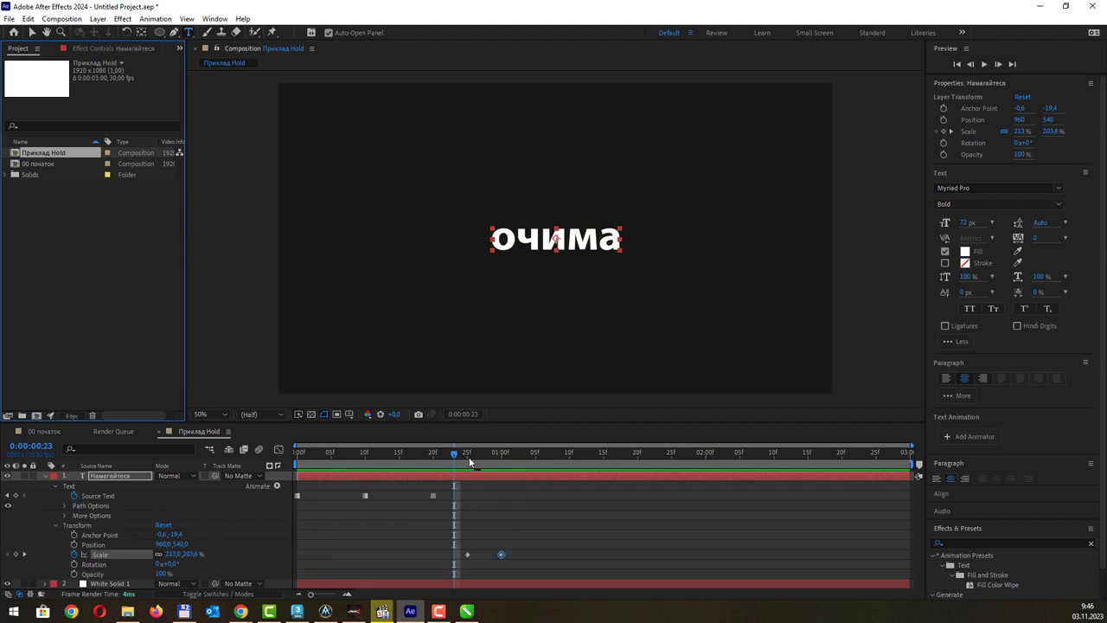
pyautogui.moveTo(470, 463); pyautogui.dragTo(440, 466)
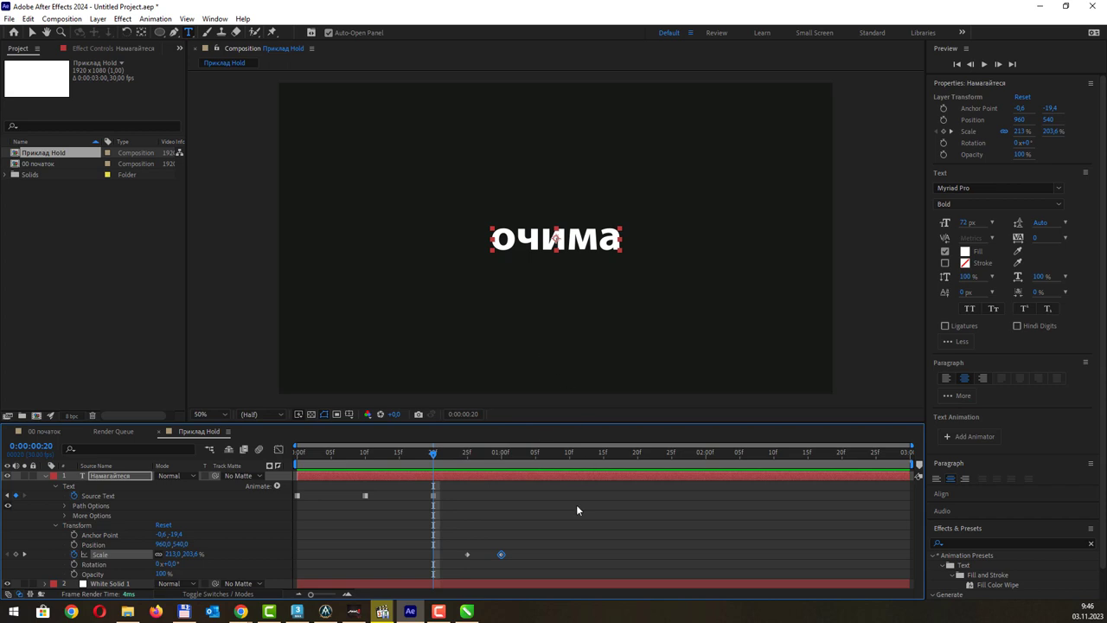
pyautogui.moveTo(524, 546); pyautogui.dragTo(456, 563)
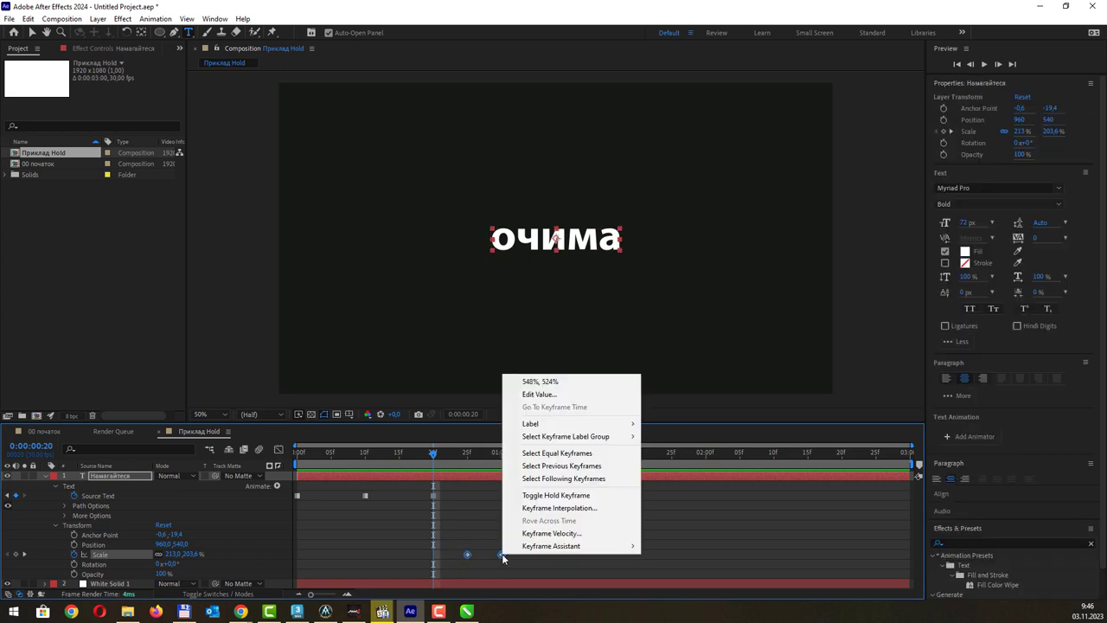
pyautogui.rightClick(501, 553)
pyautogui.click(589, 496)
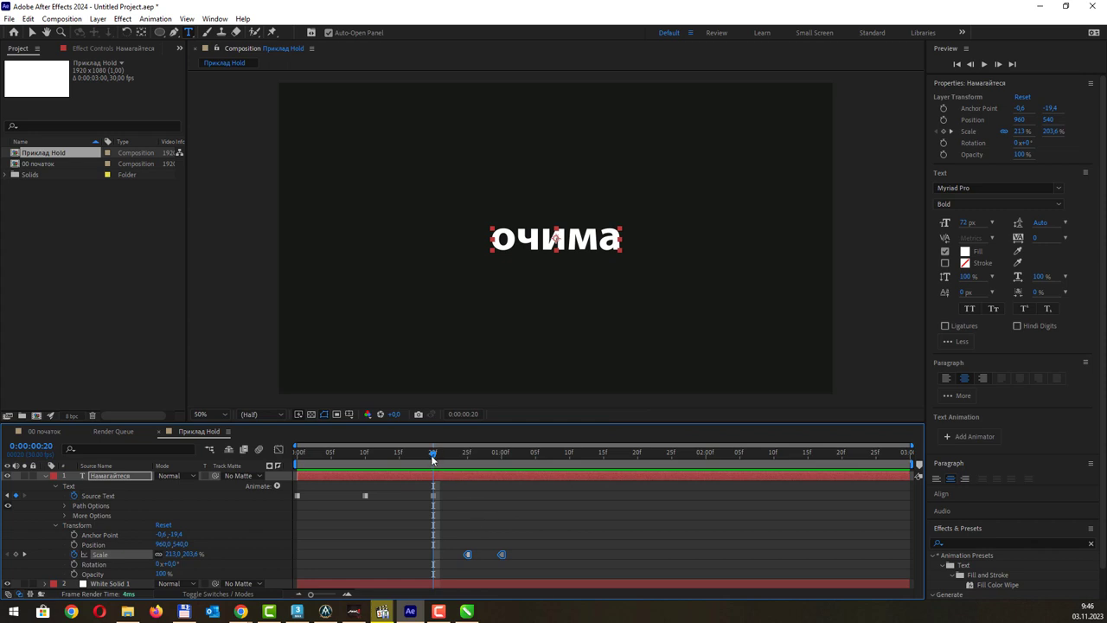
# Step: Scrub the timeline to review the abrupt jump in scale
pyautogui.moveTo(431, 455)
pyautogui.mouseDown()
pyautogui.moveTo(515, 457)
pyautogui.moveTo(416, 484)
pyautogui.moveTo(522, 499)
pyautogui.mouseUp()
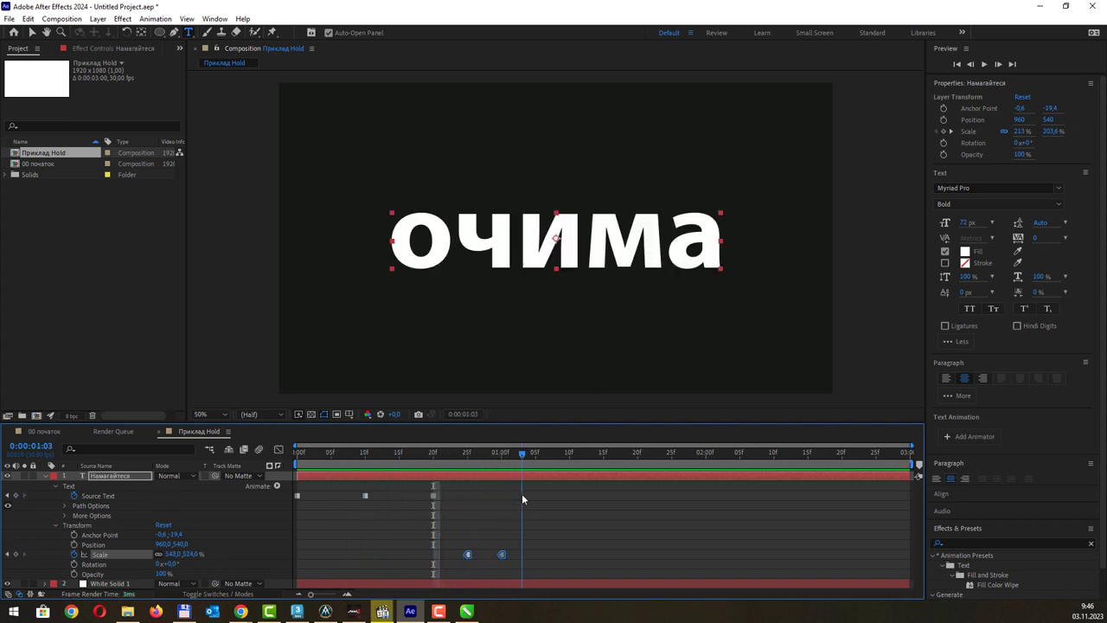
pyautogui.moveTo(444, 497); pyautogui.dragTo(512, 495)
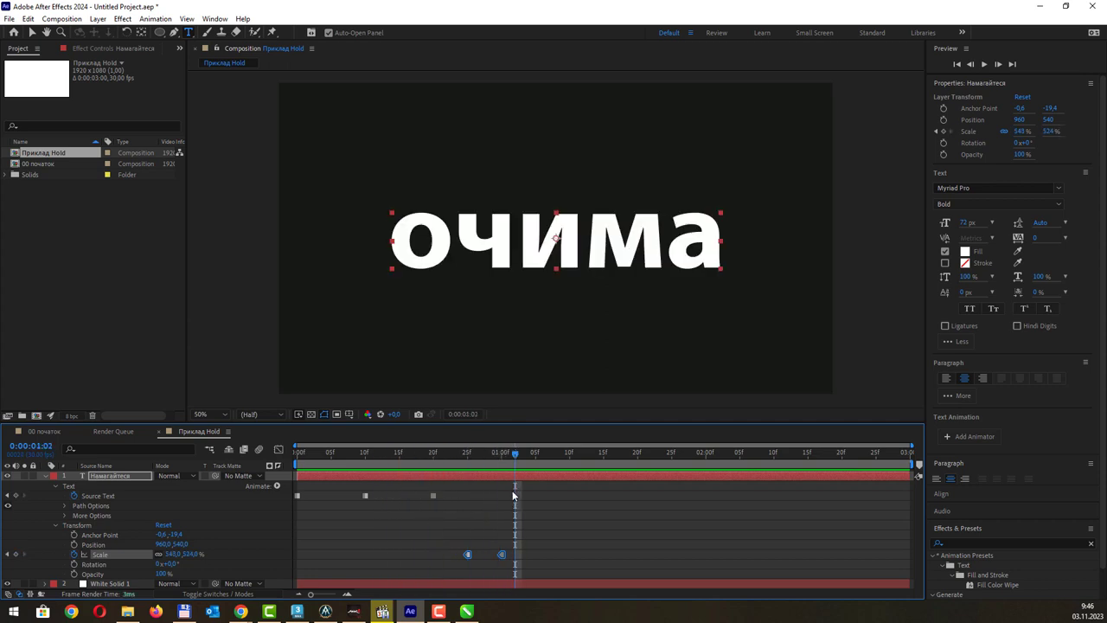
pyautogui.click(46, 477)
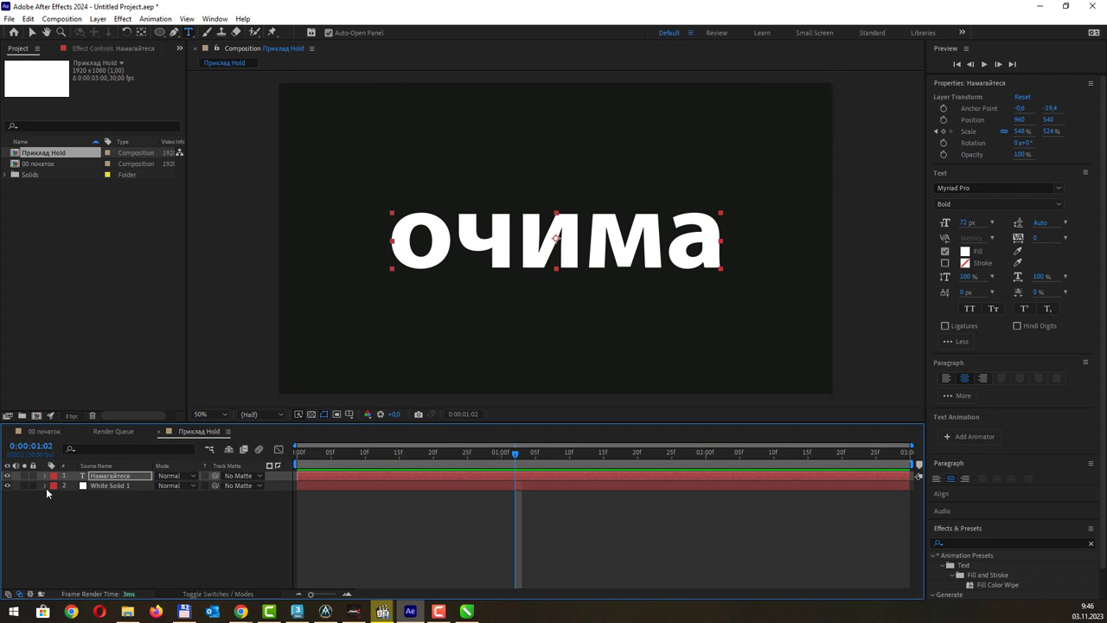
pyautogui.click(46, 476)
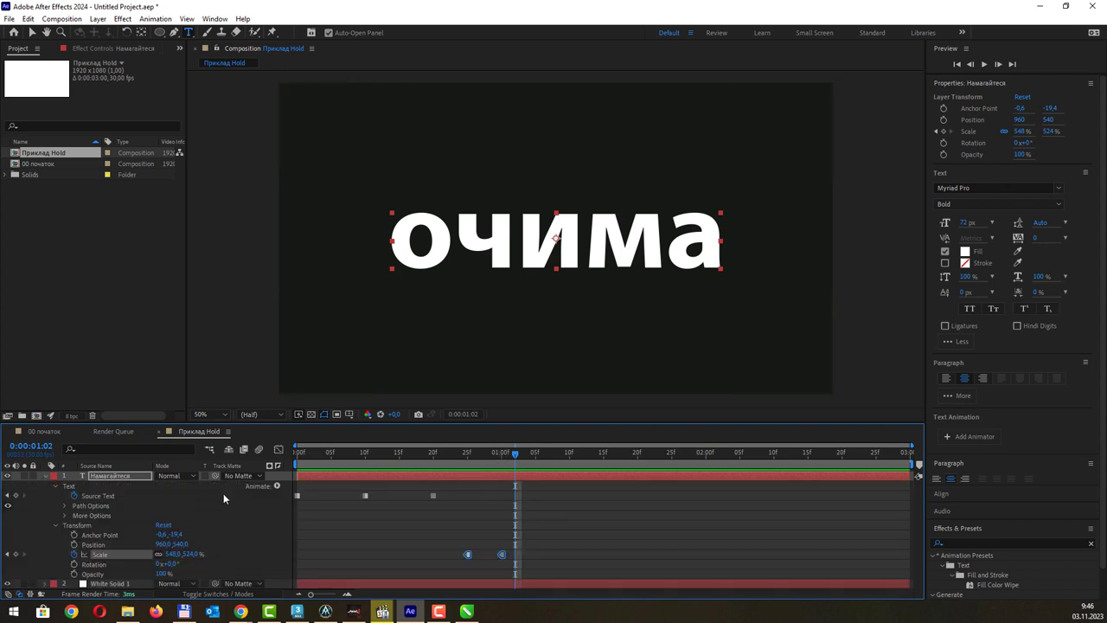
pyautogui.moveTo(515, 455)
pyautogui.mouseDown()
pyautogui.moveTo(432, 459)
pyautogui.moveTo(503, 474)
pyautogui.mouseUp()
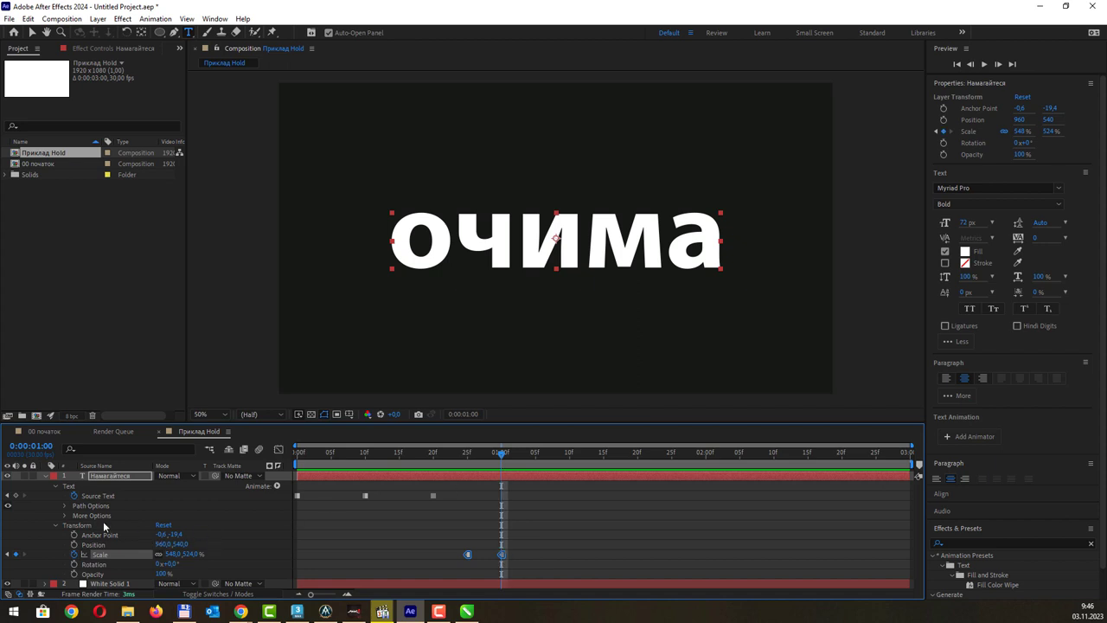
# Step: Add a first Color keyframe to White Solid 1's Fill effect at one second, keeping dark grey
pyautogui.click(44, 584)
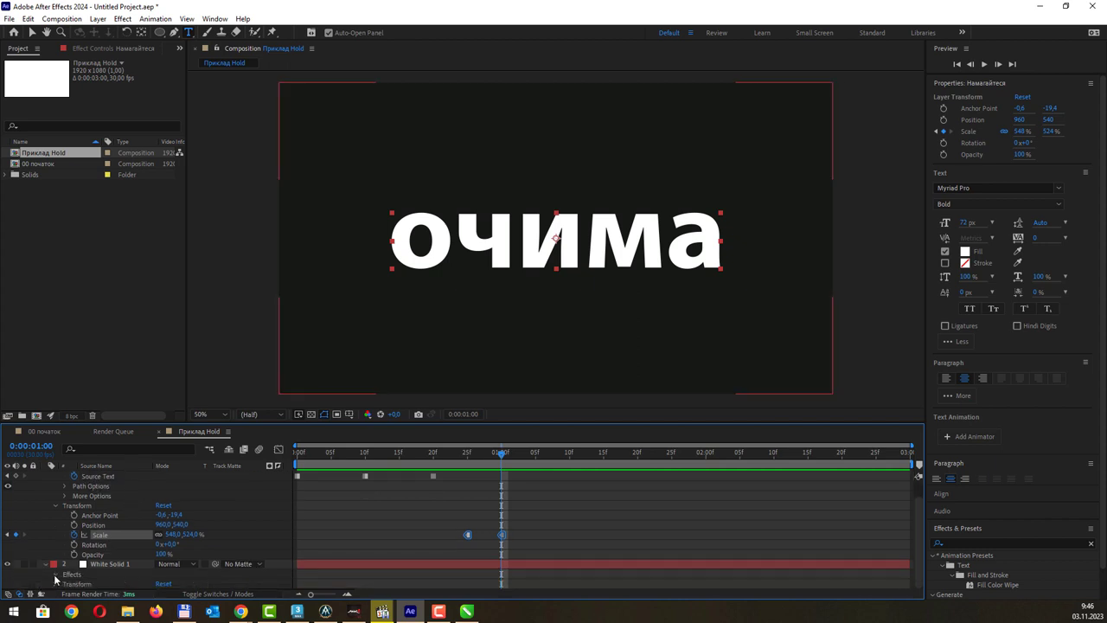
pyautogui.click(55, 576)
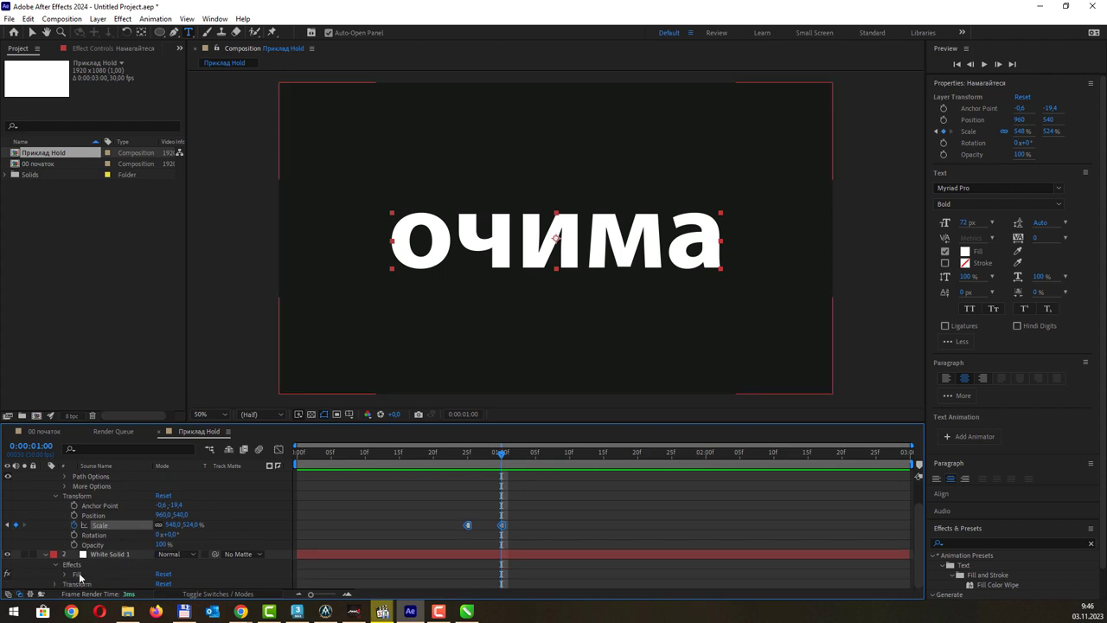
pyautogui.click(66, 574)
pyautogui.scroll(-3, 116, 550)
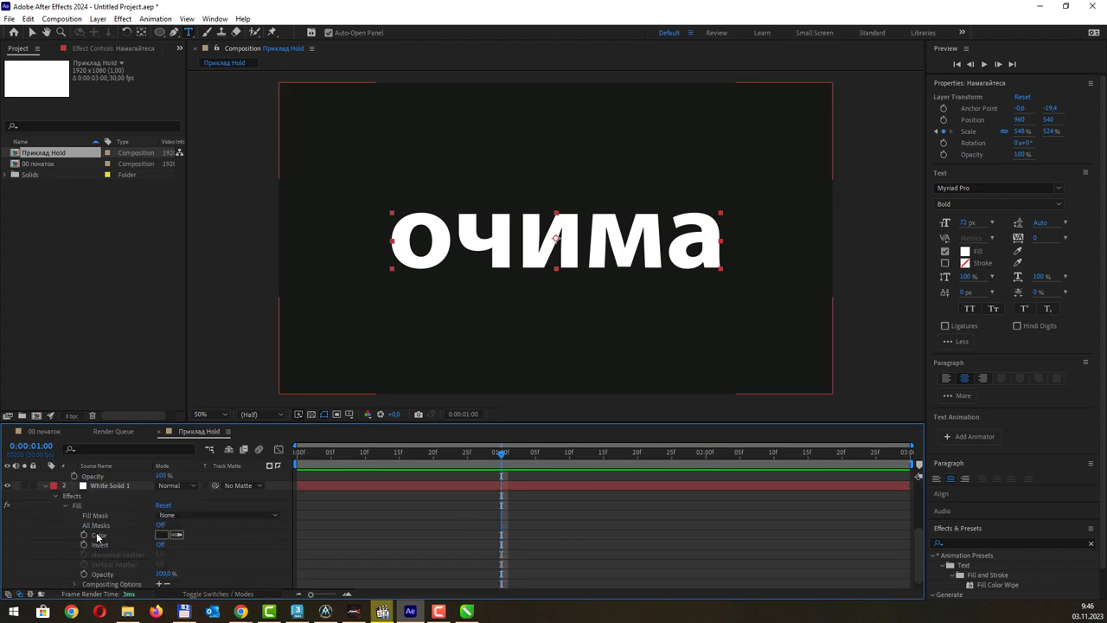
pyautogui.click(84, 535)
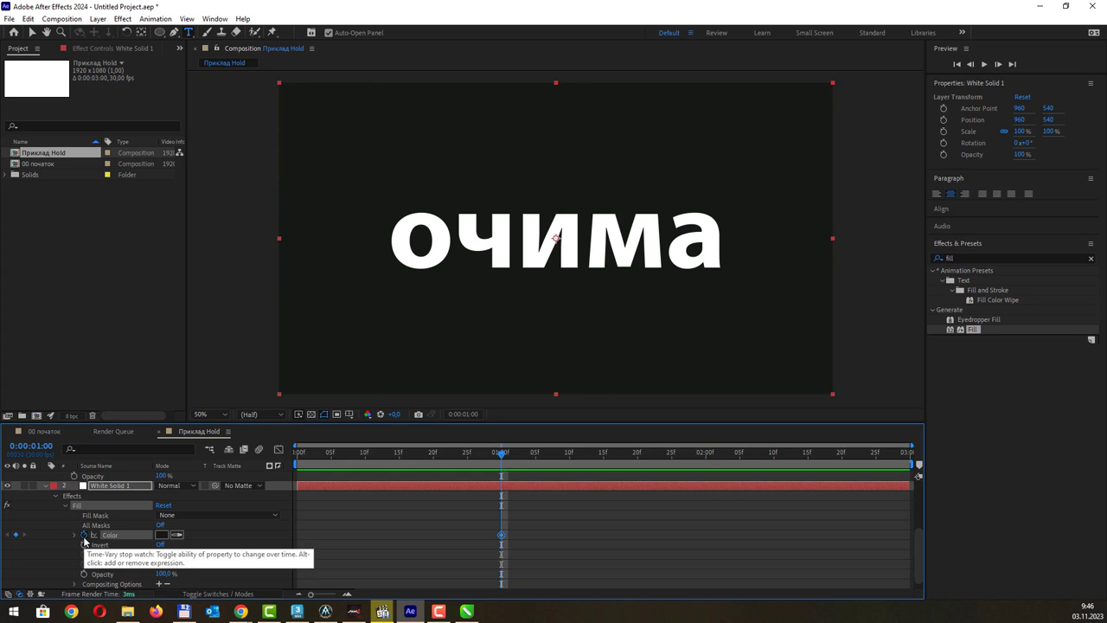
pyautogui.moveTo(503, 456); pyautogui.dragTo(569, 464)
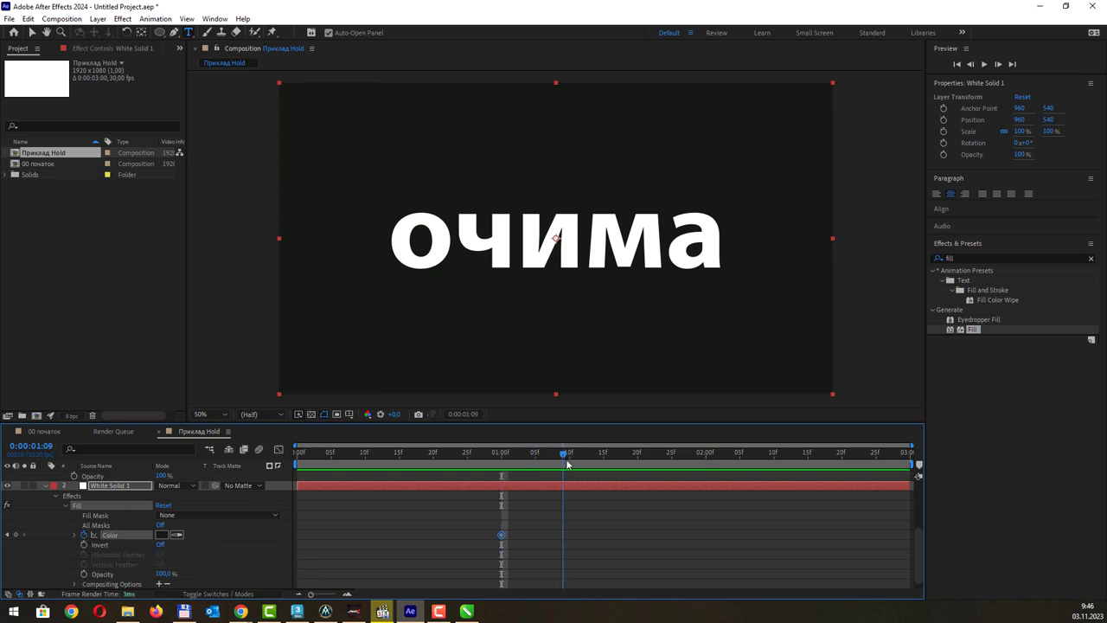
# Step: Key the background Fill Color to white (FFFFFF) at 0:00:01:10, giving two Color keyframes
pyautogui.click(161, 535)
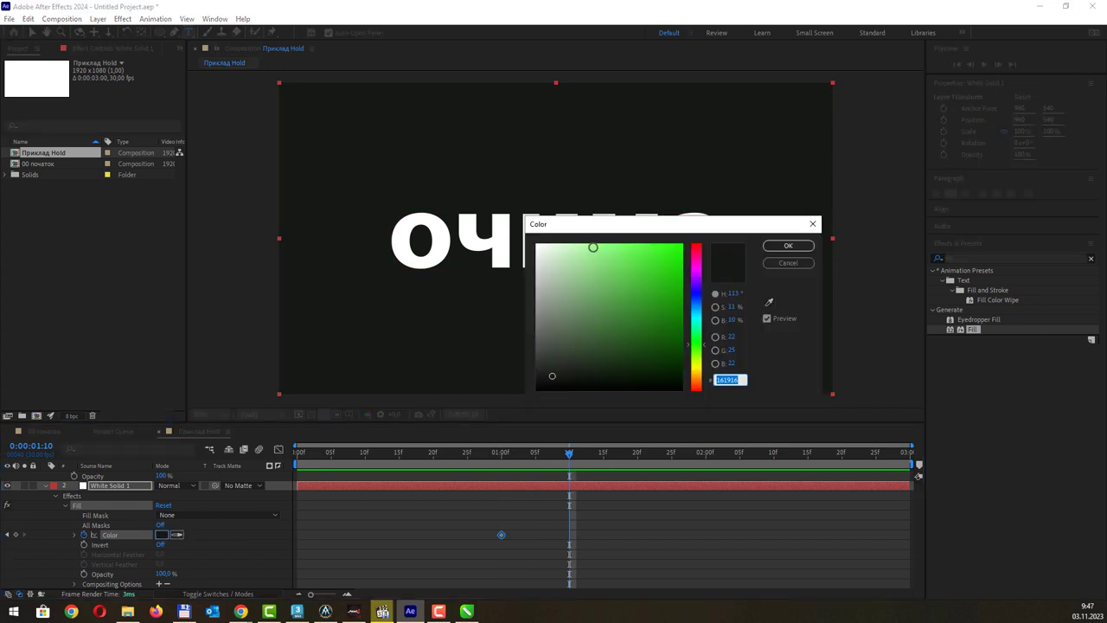
pyautogui.moveTo(594, 247); pyautogui.dragTo(537, 245)
pyautogui.click(779, 246)
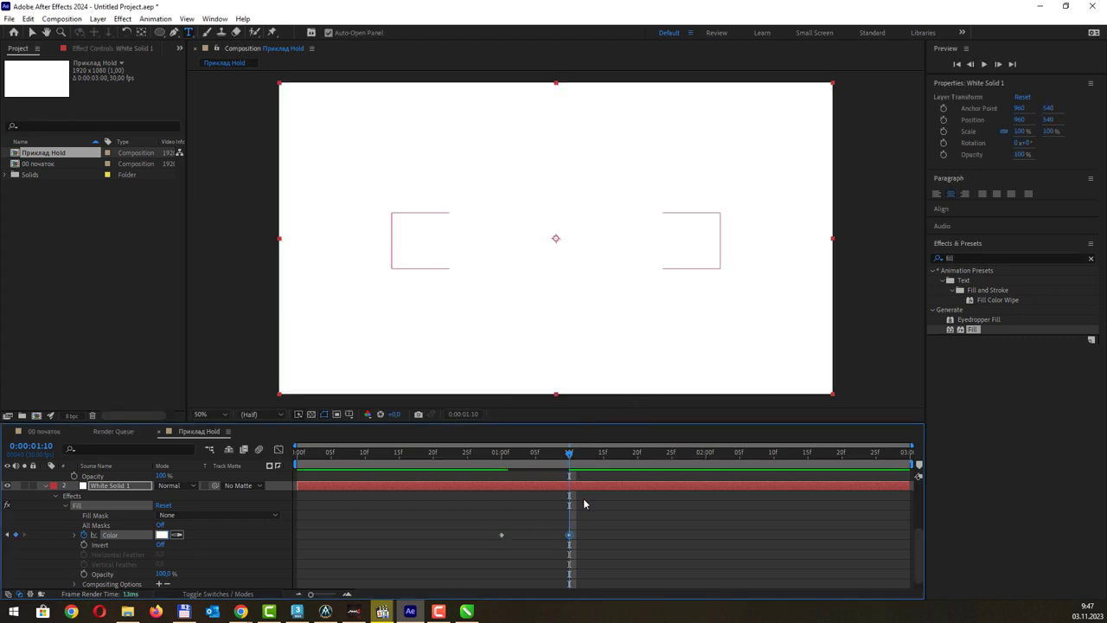
pyautogui.scroll(-1, 572, 518)
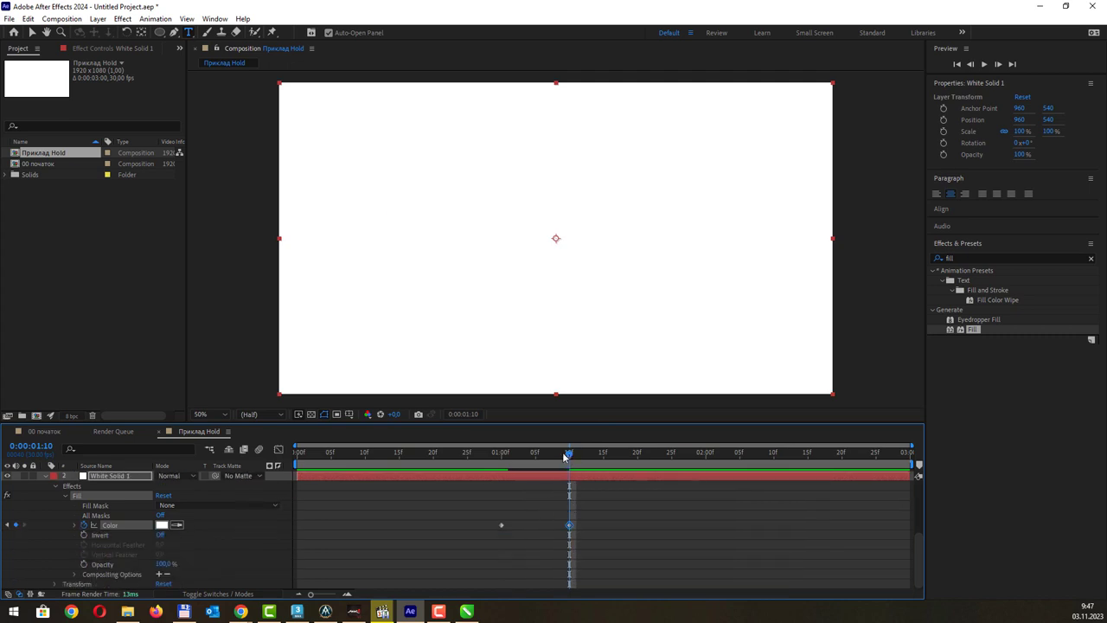
pyautogui.moveTo(569, 453)
pyautogui.mouseDown()
pyautogui.moveTo(502, 459)
pyautogui.moveTo(582, 460)
pyautogui.moveTo(519, 456)
pyautogui.moveTo(552, 473)
pyautogui.moveTo(527, 472)
pyautogui.moveTo(488, 500)
pyautogui.moveTo(604, 543)
pyautogui.mouseUp()
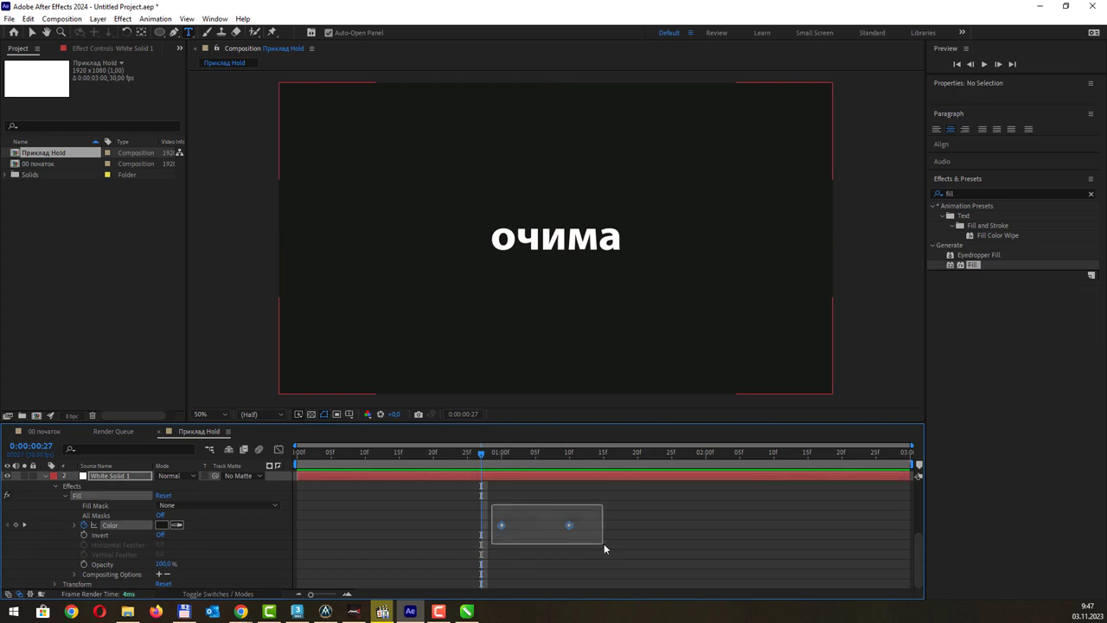
pyautogui.rightClick(570, 525)
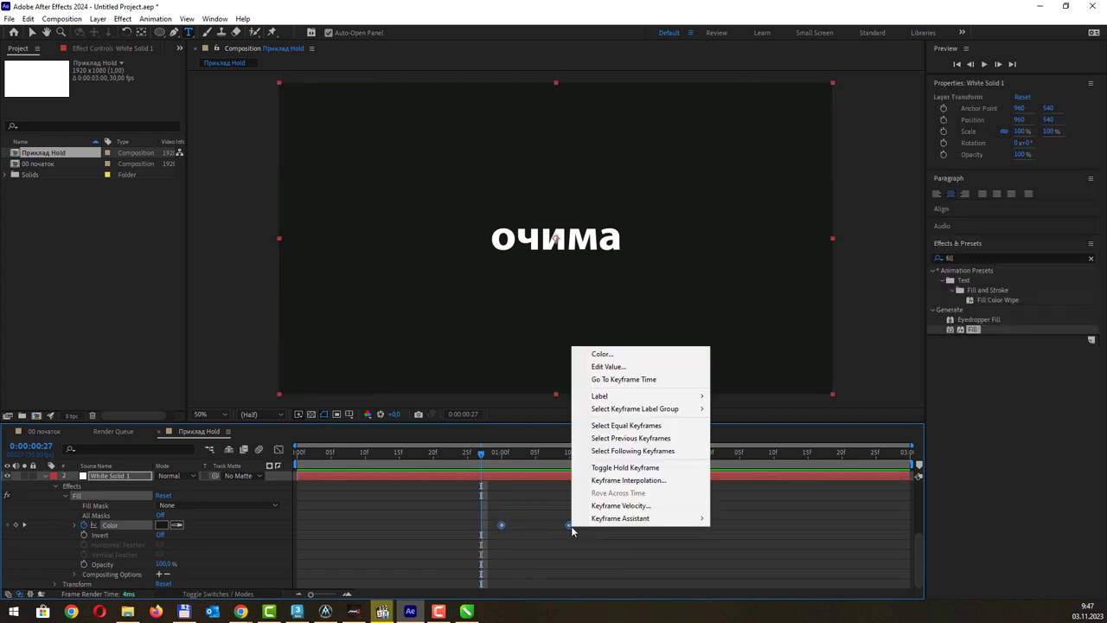
# Step: Make both Fill Color keyframes hold keyframes and show the text layer's properties
pyautogui.click(624, 468)
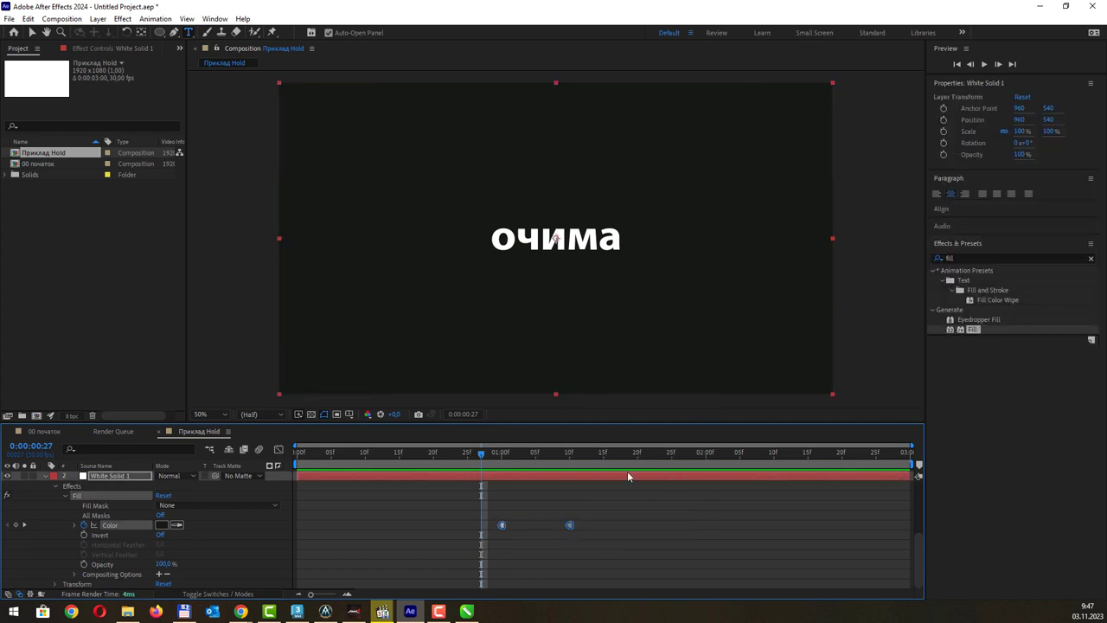
pyautogui.moveTo(481, 457)
pyautogui.mouseDown()
pyautogui.moveTo(582, 471)
pyautogui.moveTo(486, 464)
pyautogui.mouseUp()
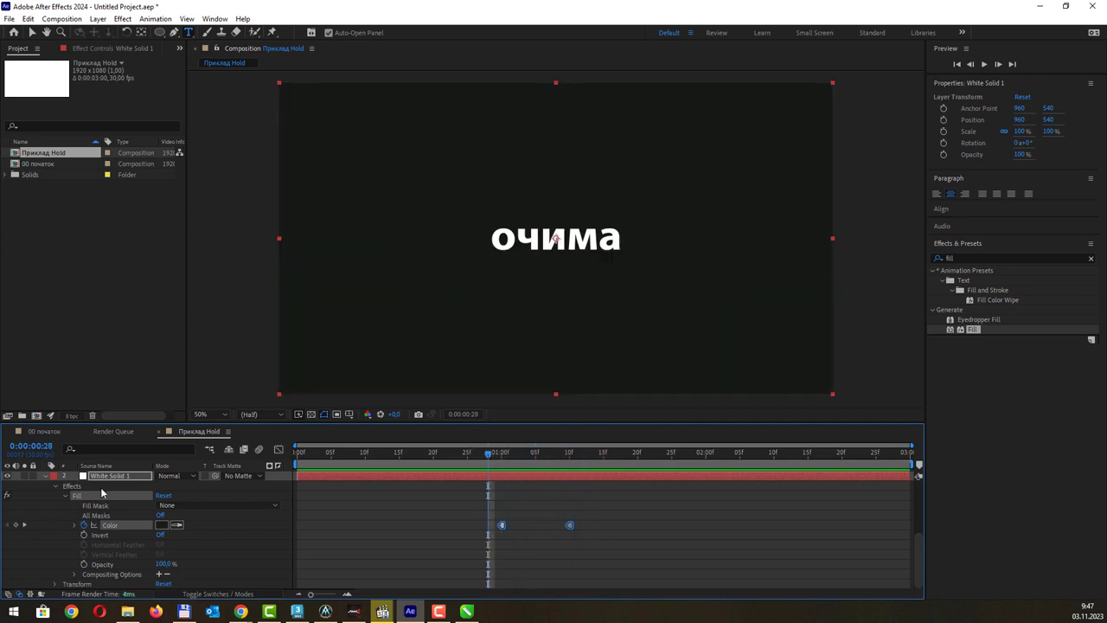
pyautogui.click(45, 478)
pyautogui.click(45, 476)
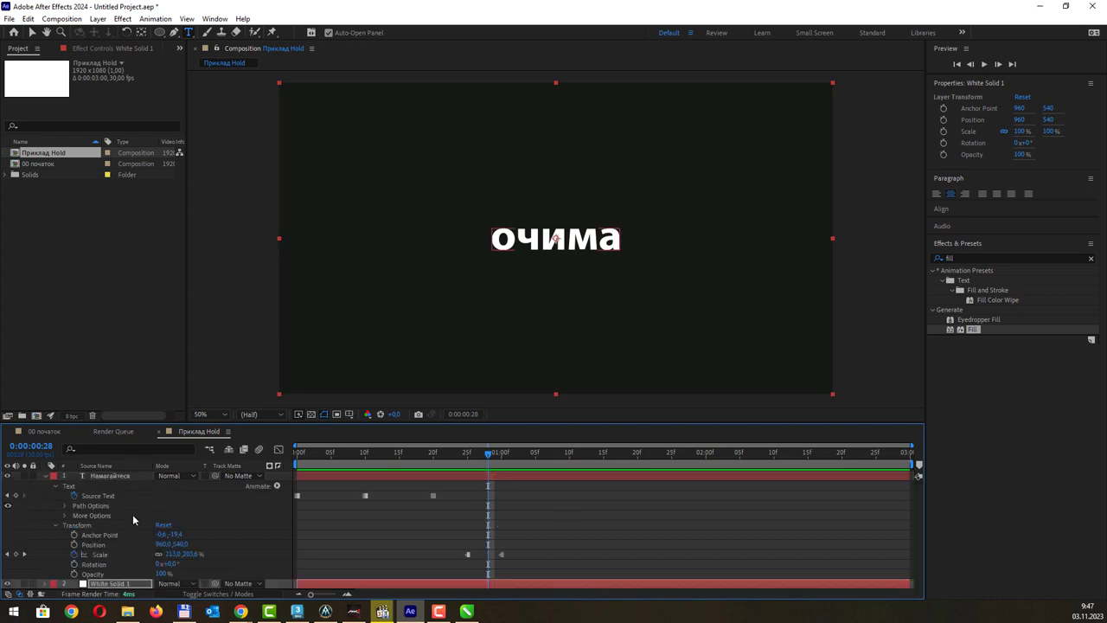
# Step: Step to 0:00:01:10, where the white word disappears against the white background
pyautogui.click(418, 503)
pyautogui.moveTo(494, 458)
pyautogui.mouseDown()
pyautogui.moveTo(575, 468)
pyautogui.moveTo(495, 470)
pyautogui.moveTo(569, 469)
pyautogui.mouseUp()
pyautogui.press('pagedown')
pyautogui.press('pagedown')
pyautogui.press('pagedown')
pyautogui.press('pageup')
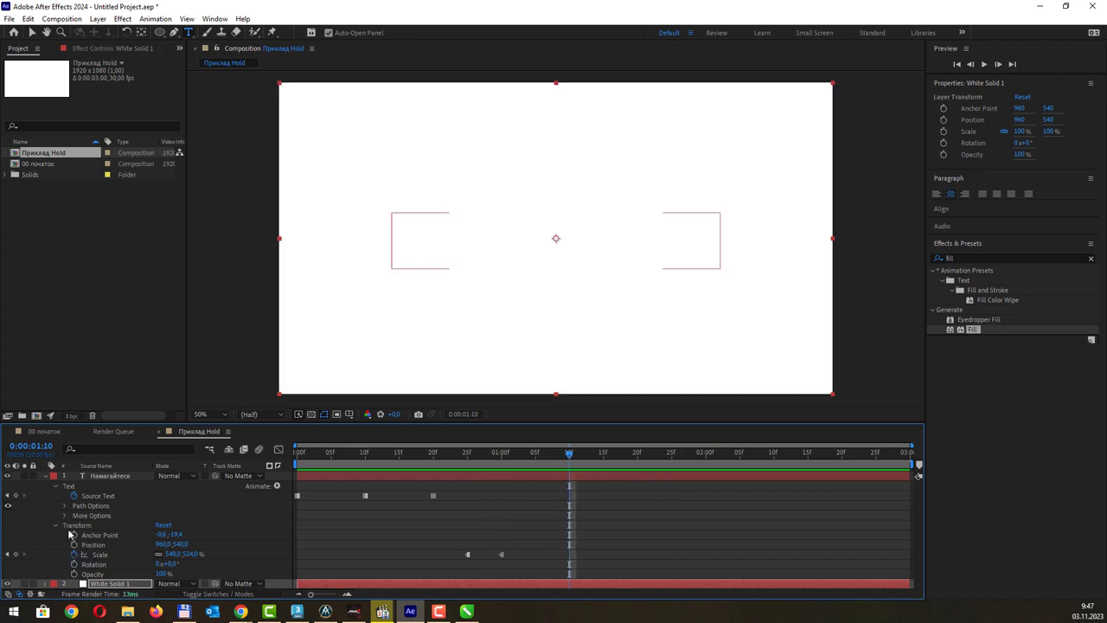
pyautogui.press('F2')
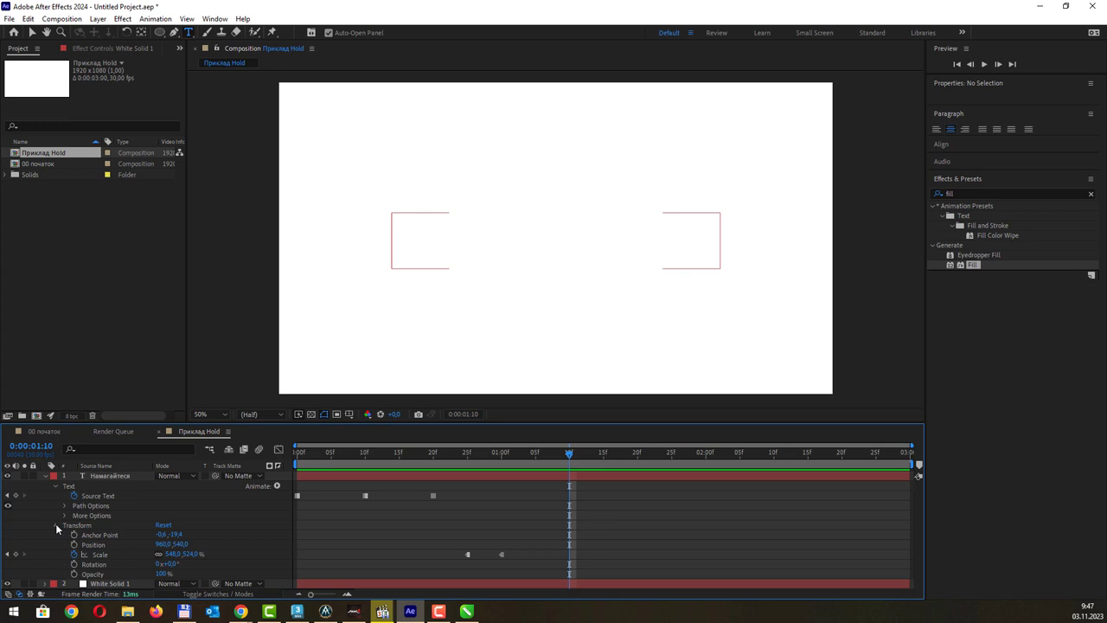
pyautogui.click(57, 524)
# Step: At 0:00:01:10, key Source Text with a black (000000) text fill
pyautogui.click(111, 493)
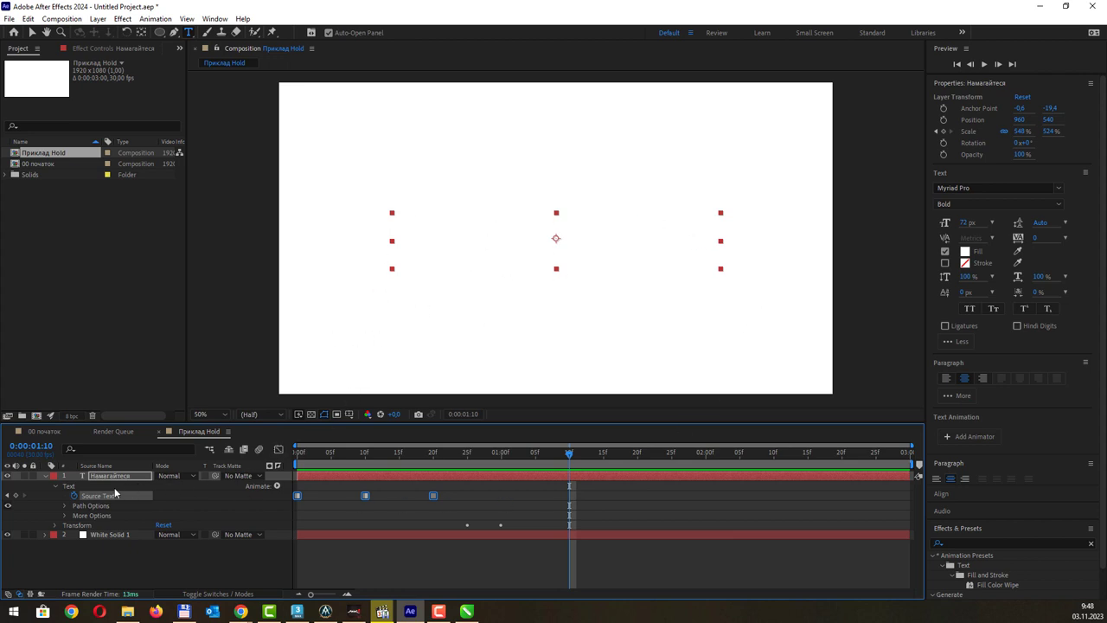
pyautogui.click(966, 252)
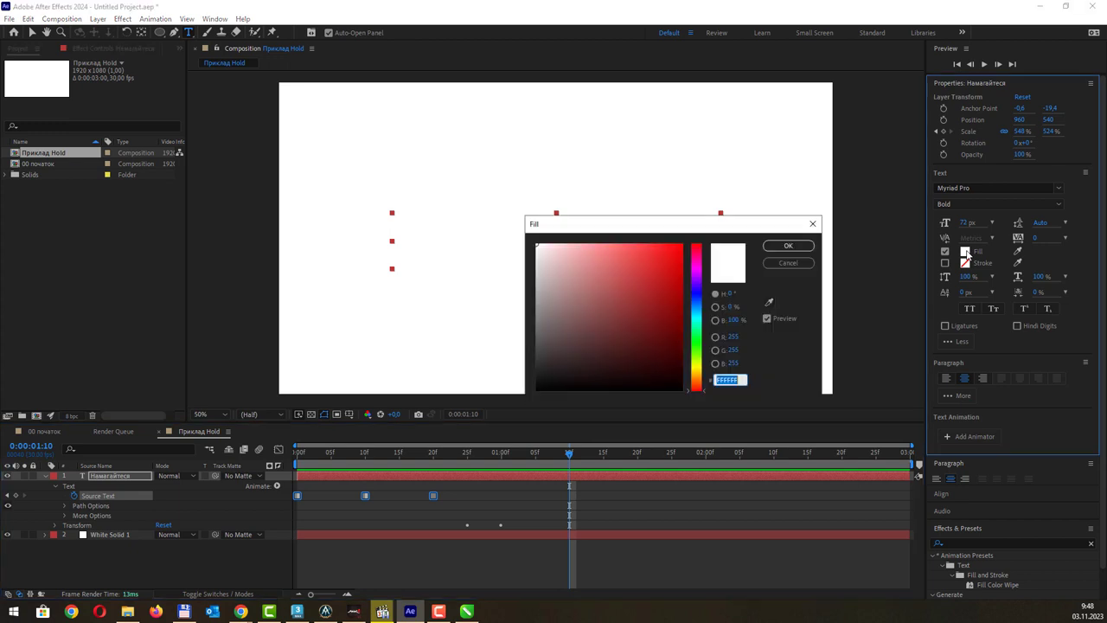
pyautogui.click(676, 388)
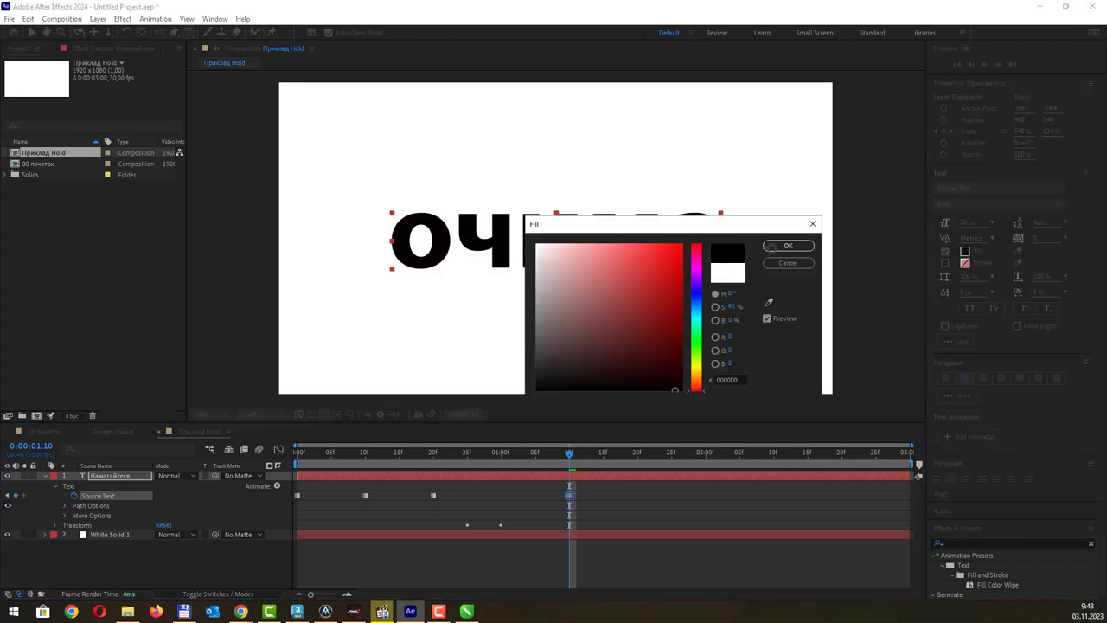
pyautogui.click(771, 248)
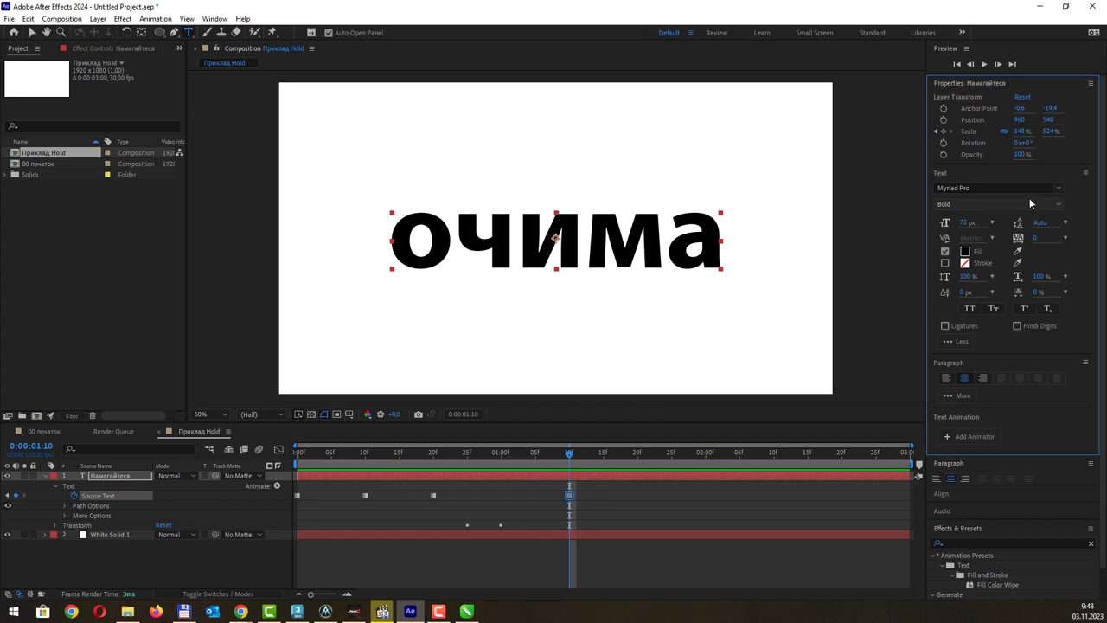
# Step: Scrub back around the colour change and play the composition preview
pyautogui.click(559, 459)
pyautogui.moveTo(560, 459); pyautogui.dragTo(516, 456)
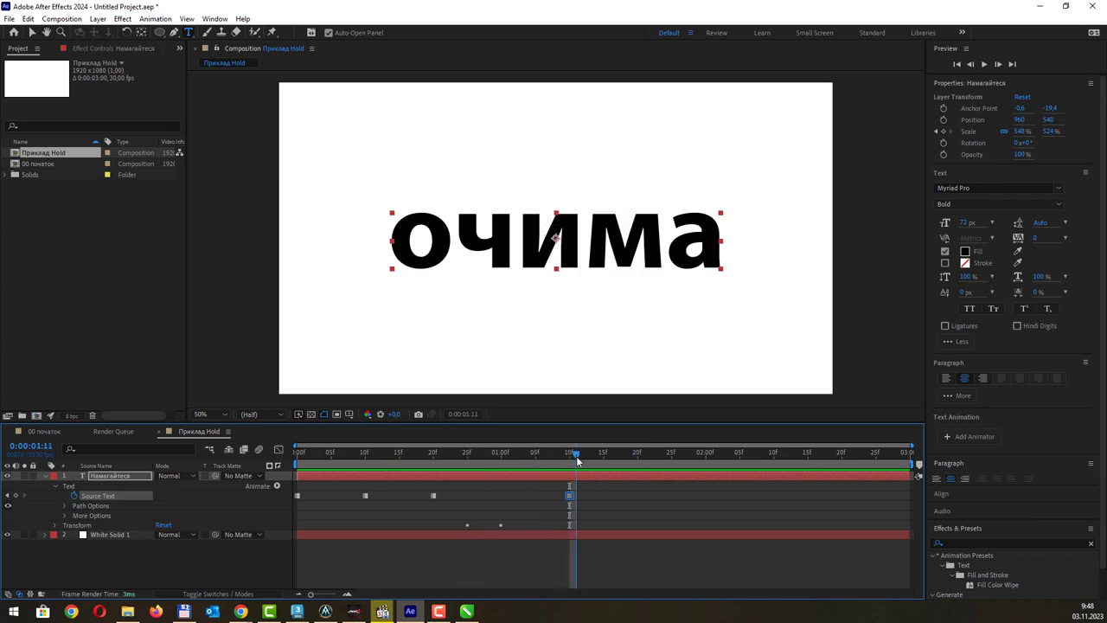
pyautogui.moveTo(516, 457)
pyautogui.mouseDown()
pyautogui.moveTo(432, 451)
pyautogui.moveTo(575, 474)
pyautogui.moveTo(292, 458)
pyautogui.mouseUp()
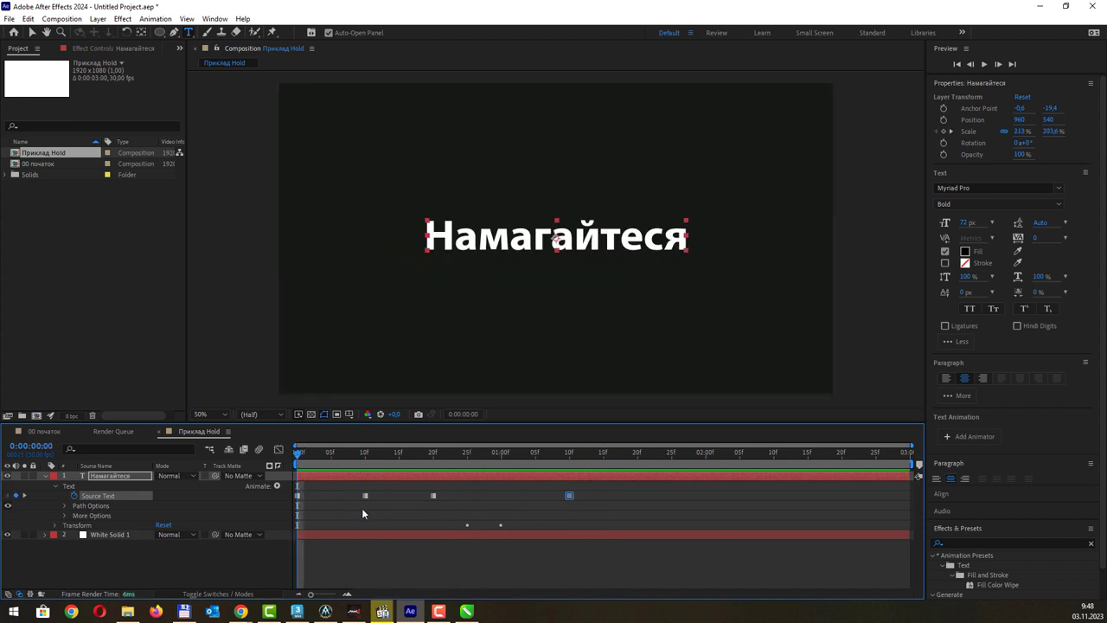
pyautogui.press('space')
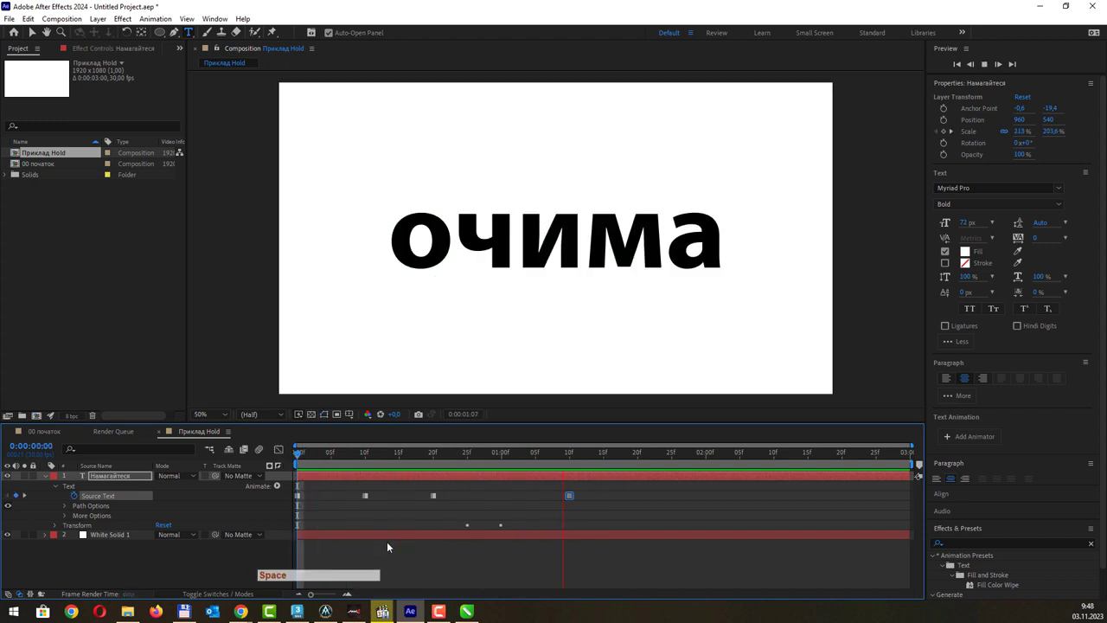
pyautogui.press('space')
pyautogui.press('space')
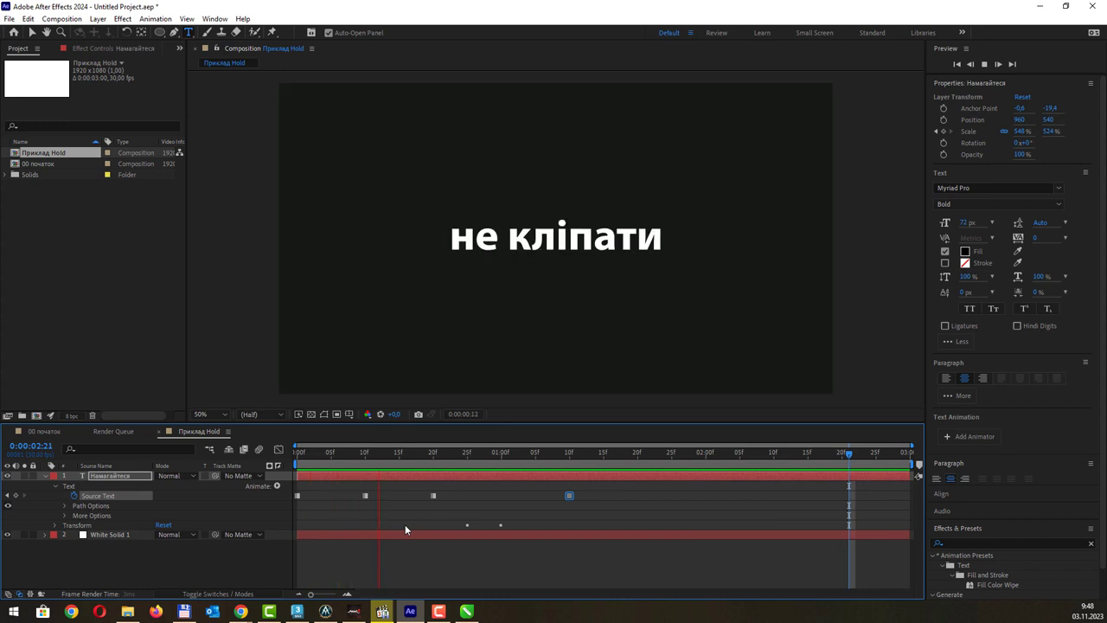
pyautogui.press('space')
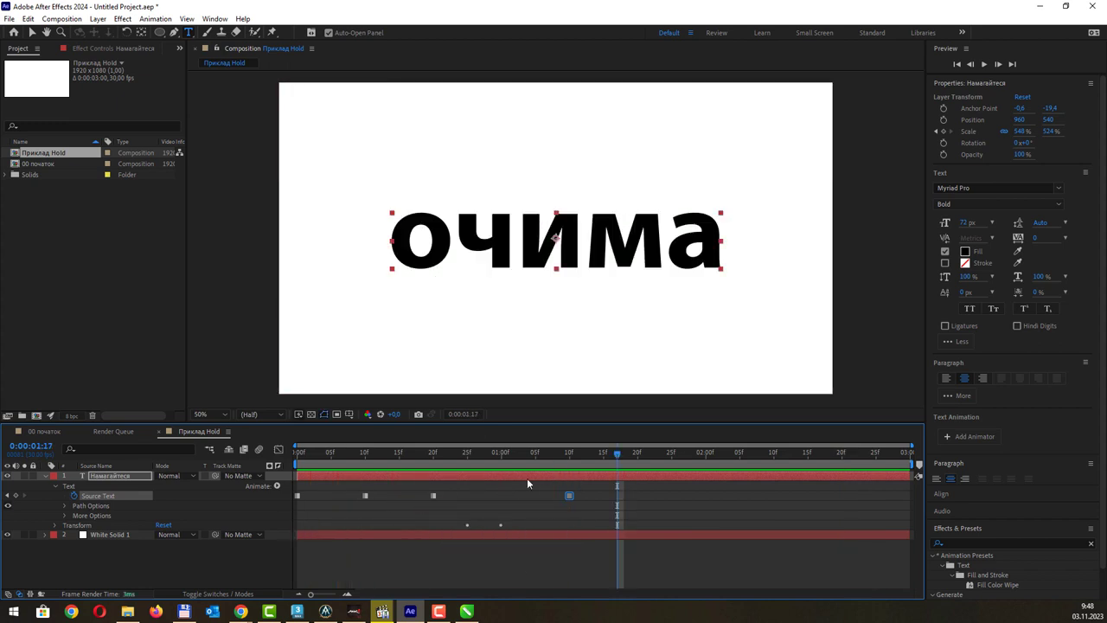
# Step: Toggle mask and shape path display and select the очима Source Text keyframe
pyautogui.click(324, 415)
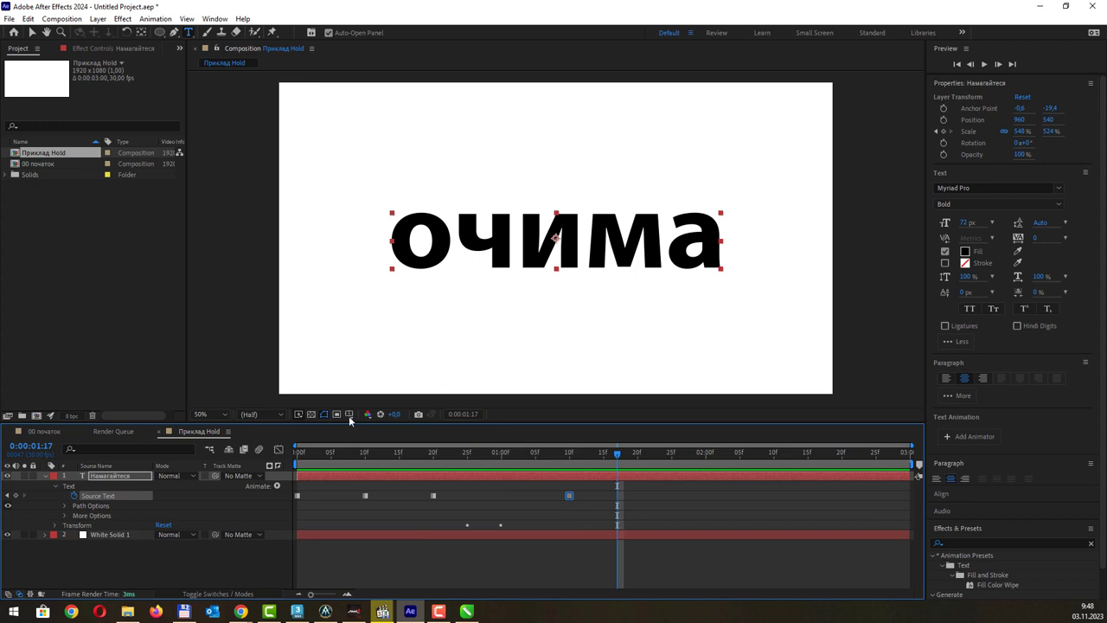
pyautogui.click(568, 495)
pyautogui.press('F10')
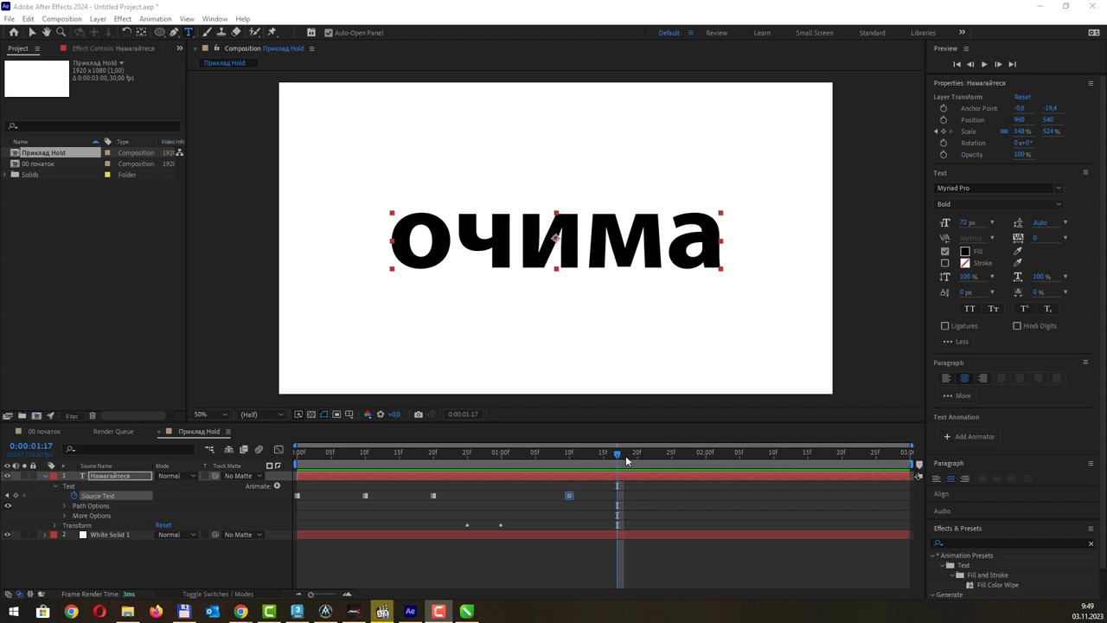
# Step: Shrink 'очима' from 548% to 290% with a new Scale keyframe at 0:00:01:20
pyautogui.moveTo(619, 459)
pyautogui.mouseDown()
pyautogui.moveTo(673, 463)
pyautogui.moveTo(637, 470)
pyautogui.moveTo(640, 479)
pyautogui.mouseUp()
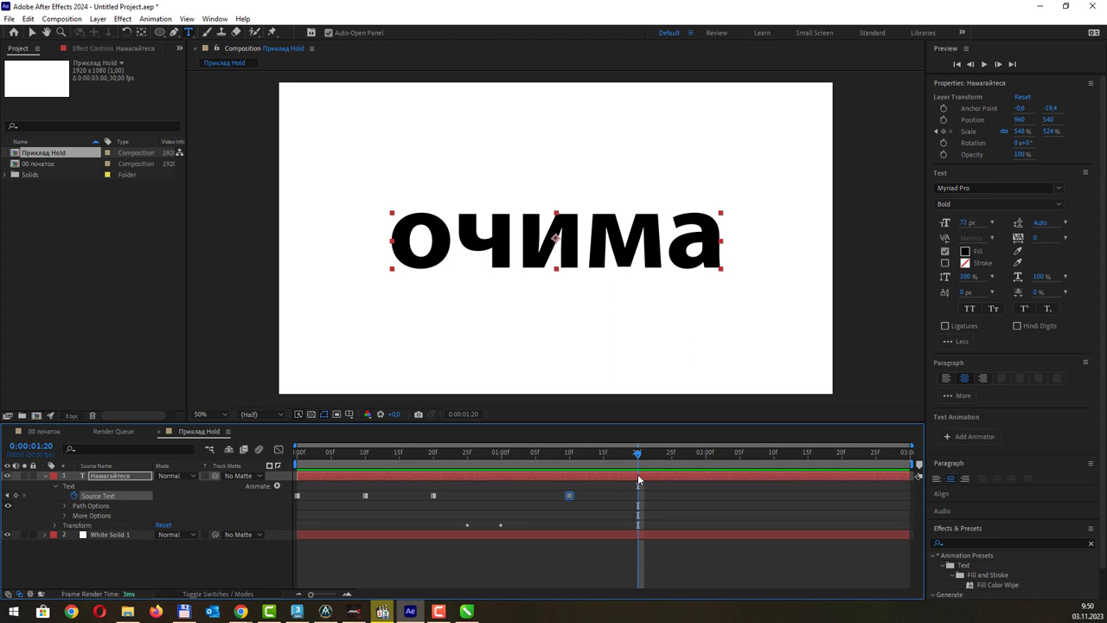
pyautogui.click(55, 525)
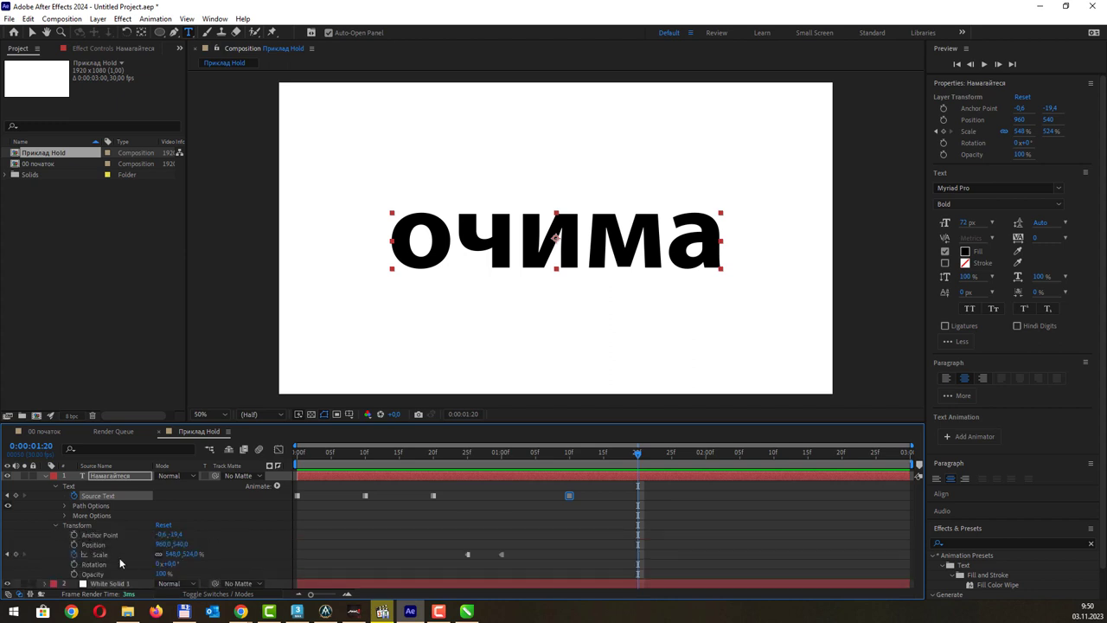
pyautogui.moveTo(175, 559); pyautogui.dragTo(52, 558)
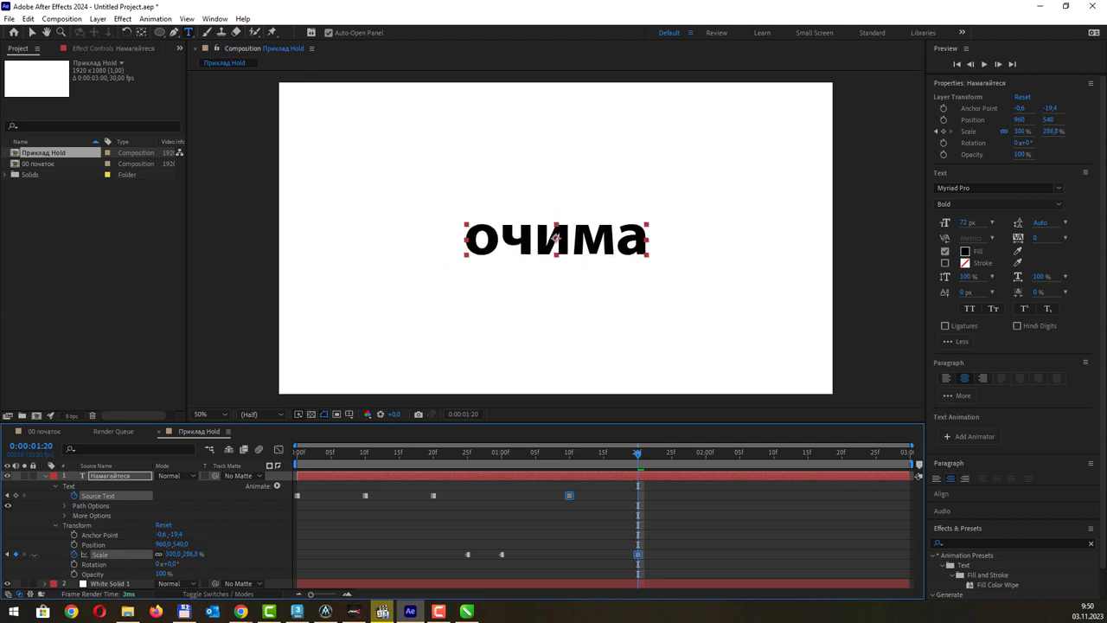
pyautogui.click(562, 508)
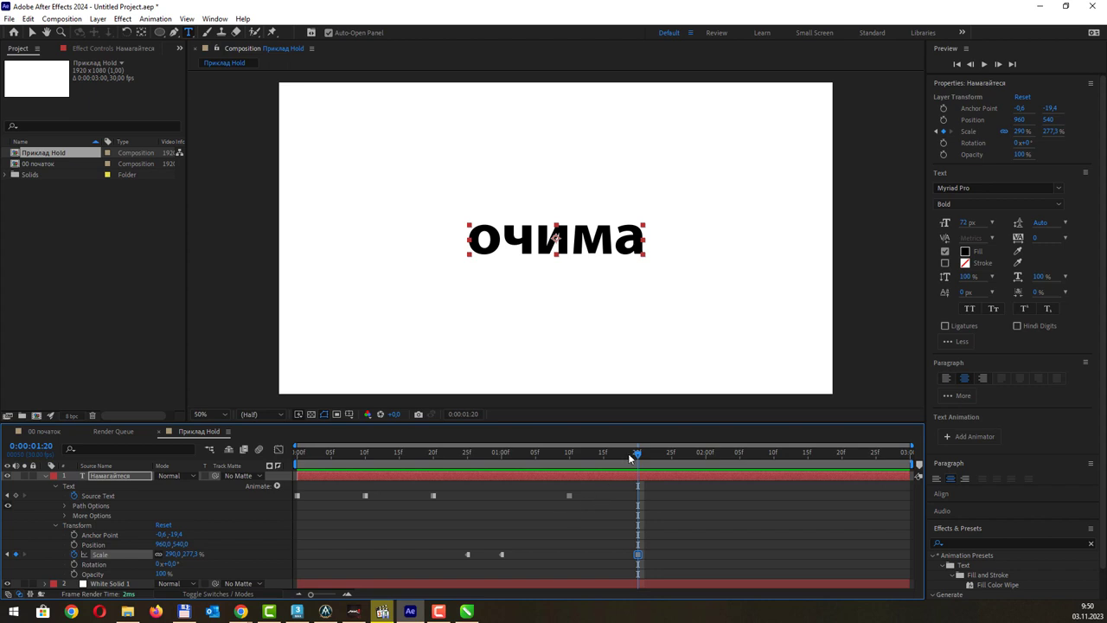
pyautogui.click(89, 498)
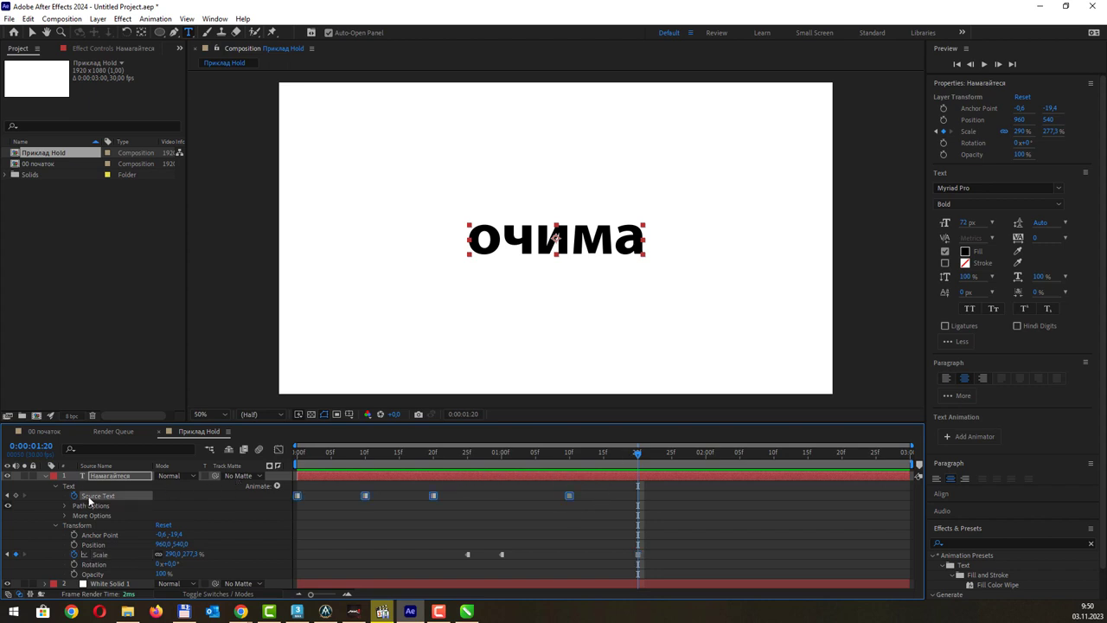
pyautogui.click(571, 241)
# Step: At 1:20, replace the text with 'З вами'
pyautogui.hotkey('ctrl', 'a')
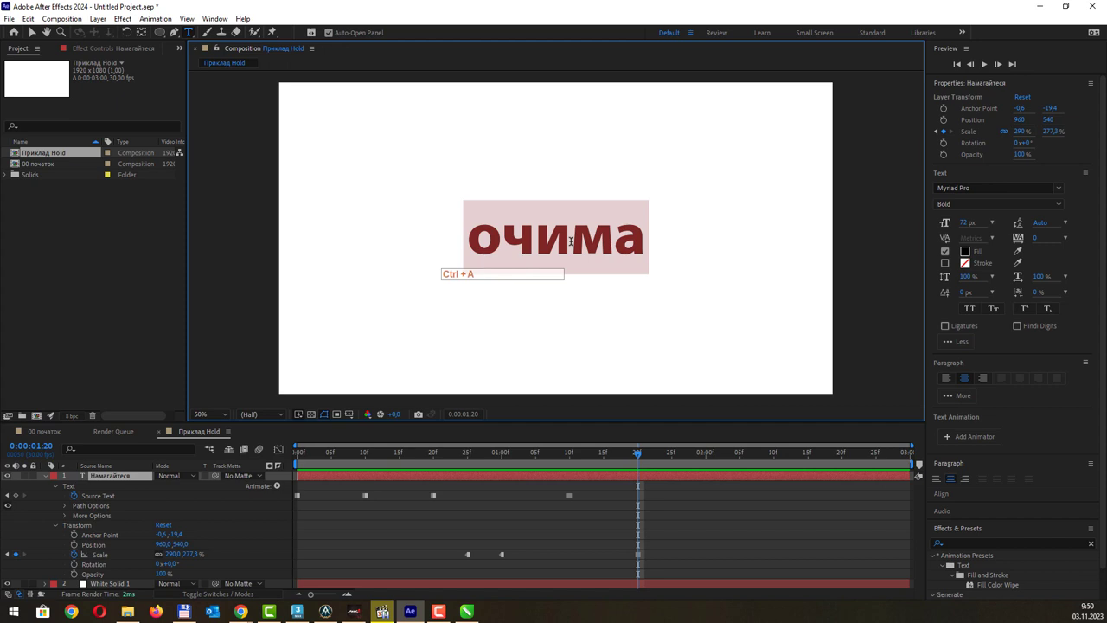
pyautogui.write('З')
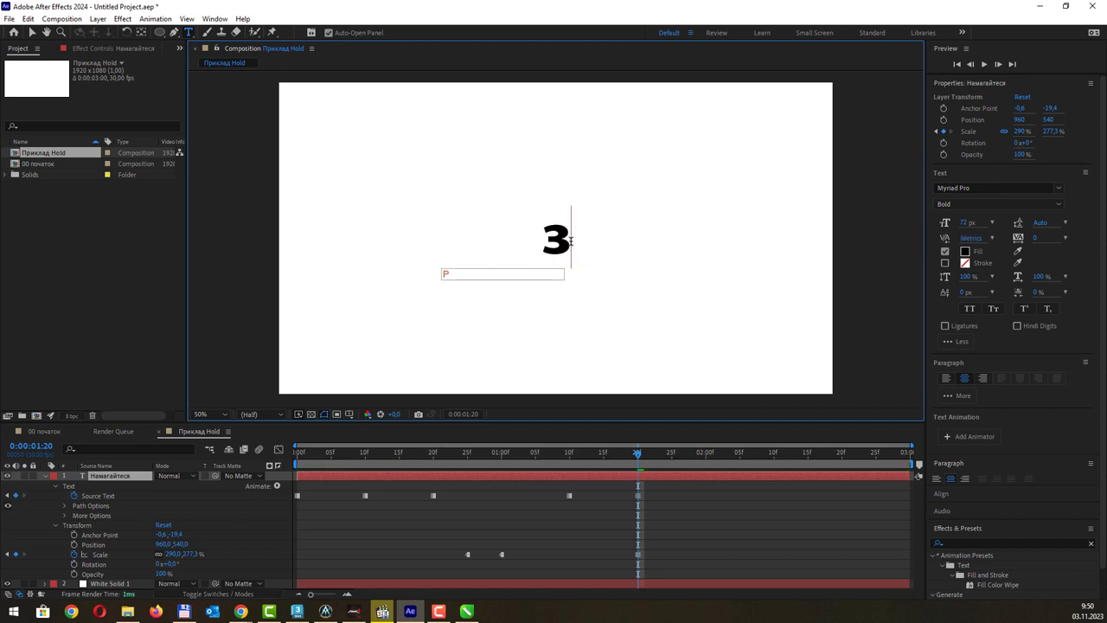
pyautogui.write(' вам')
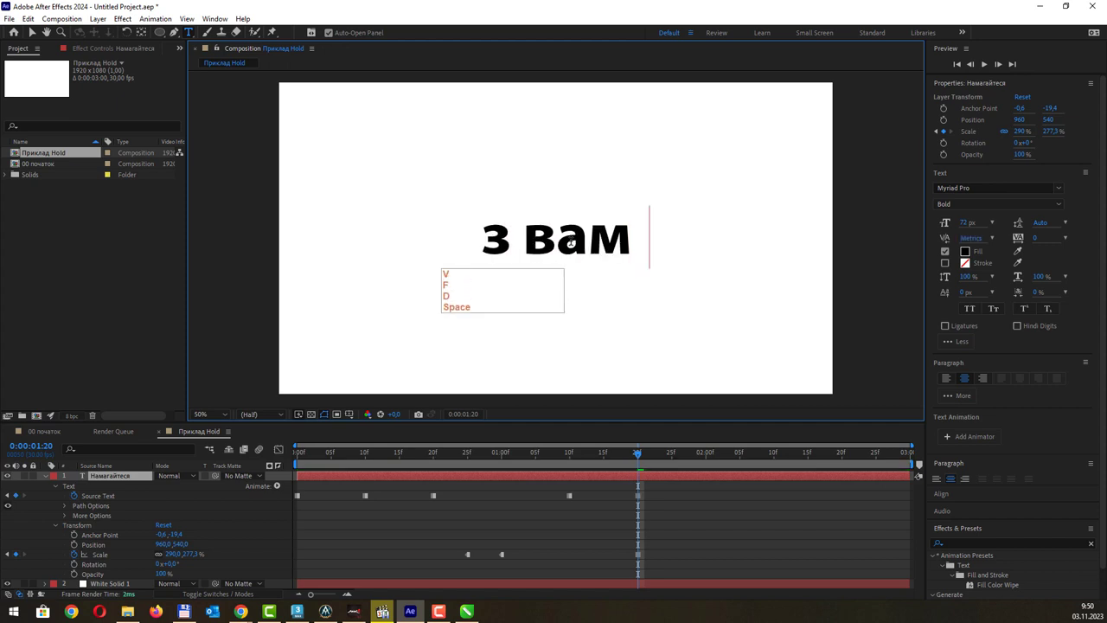
pyautogui.write('и')
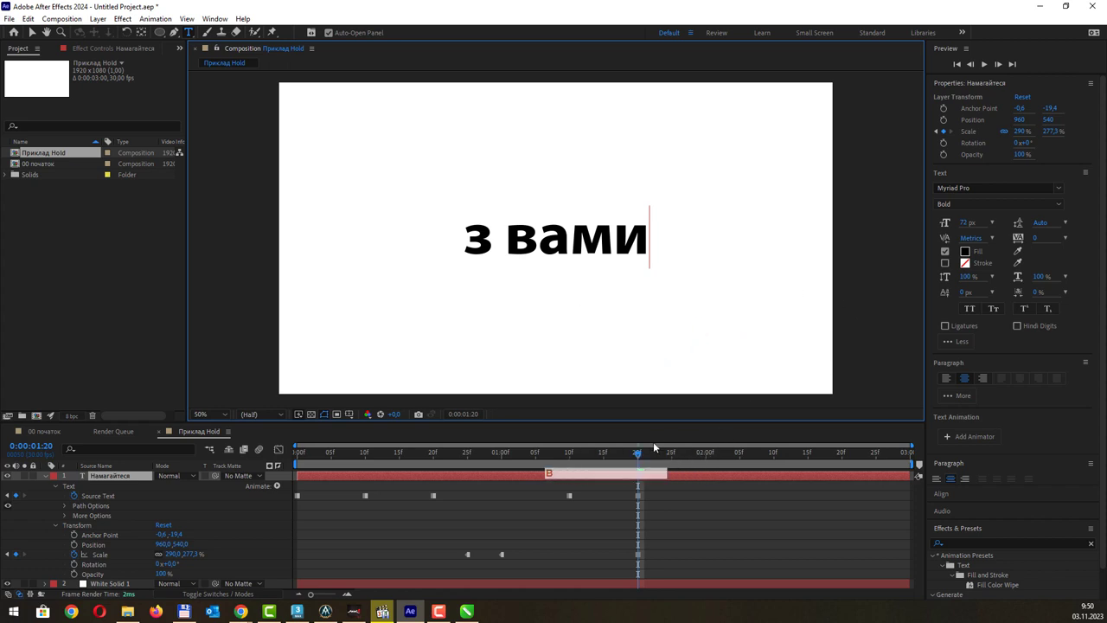
pyautogui.moveTo(636, 456)
pyautogui.mouseDown()
pyautogui.moveTo(623, 456)
pyautogui.moveTo(652, 462)
pyautogui.mouseUp()
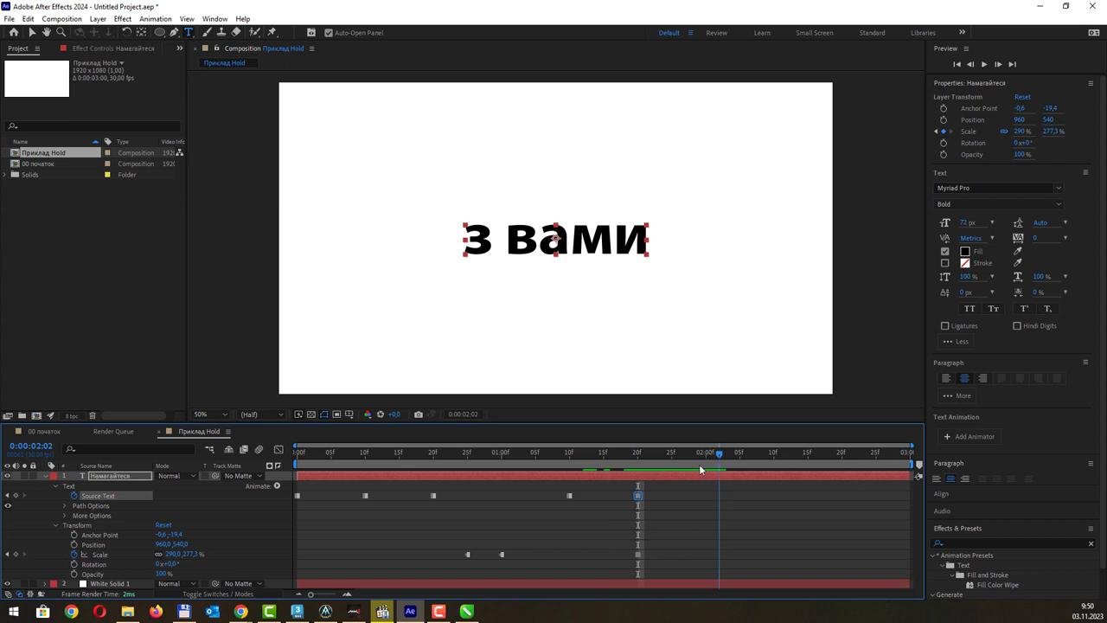
# Step: At 2:00, replace the text with the person's full name
pyautogui.moveTo(702, 464)
pyautogui.mouseDown()
pyautogui.moveTo(687, 464)
pyautogui.moveTo(703, 470)
pyautogui.mouseUp()
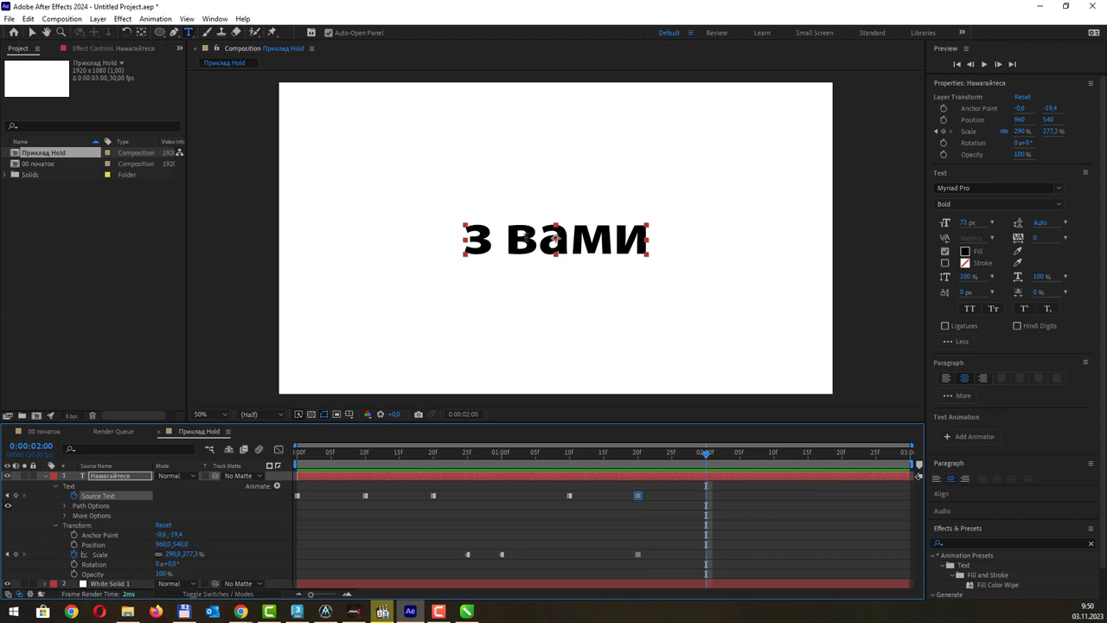
pyautogui.doubleClick(524, 235)
pyautogui.hotkey('ctrl', 'a')
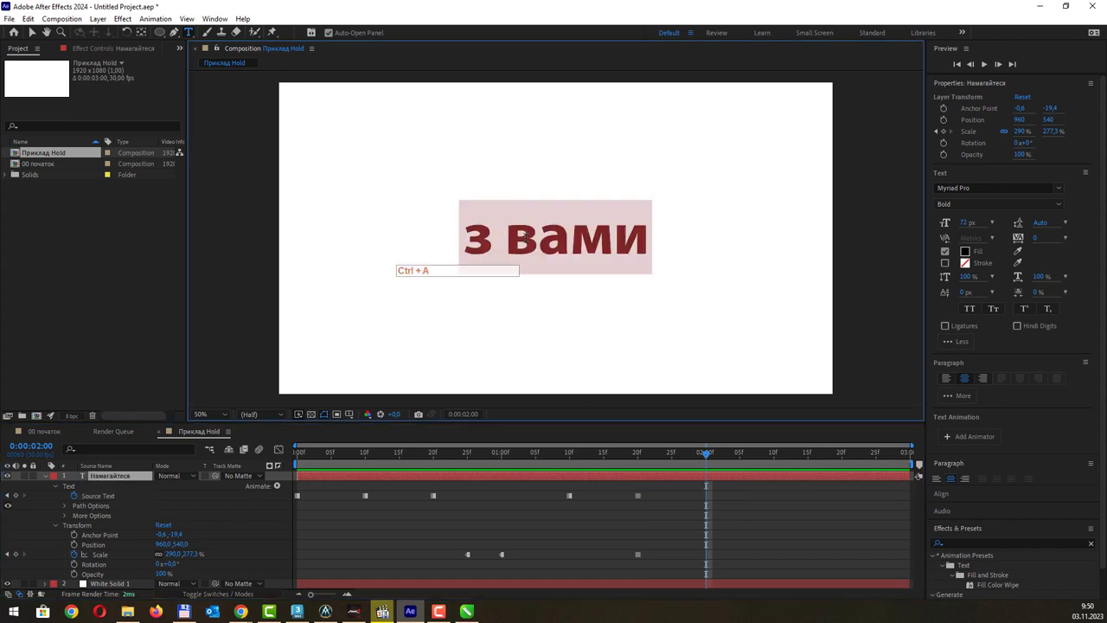
pyautogui.write('Іванов')
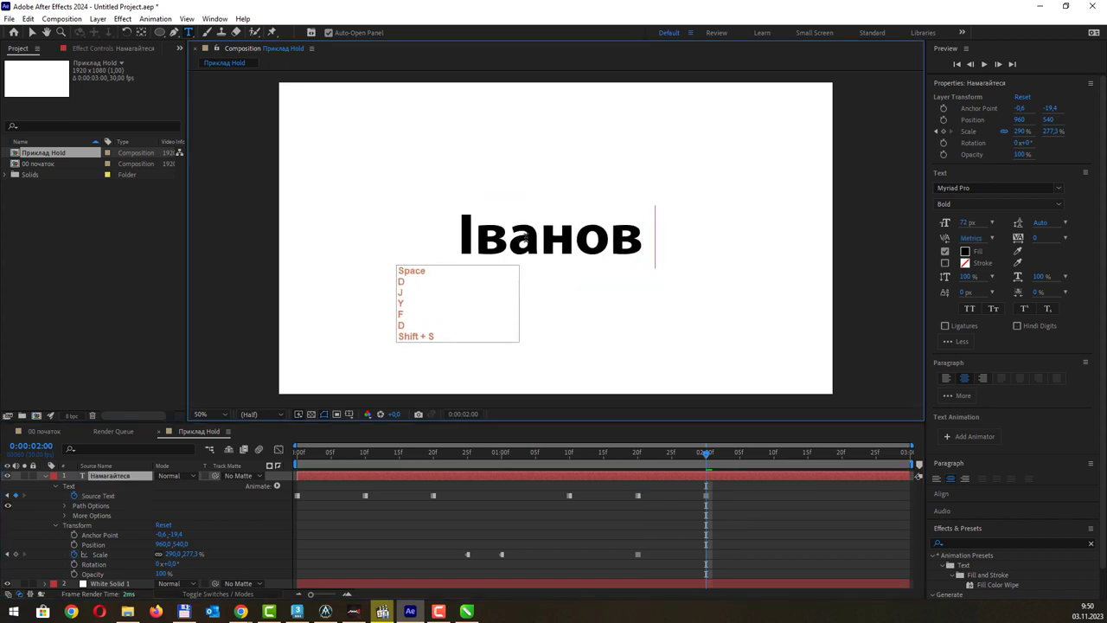
pyautogui.write(' Петро')
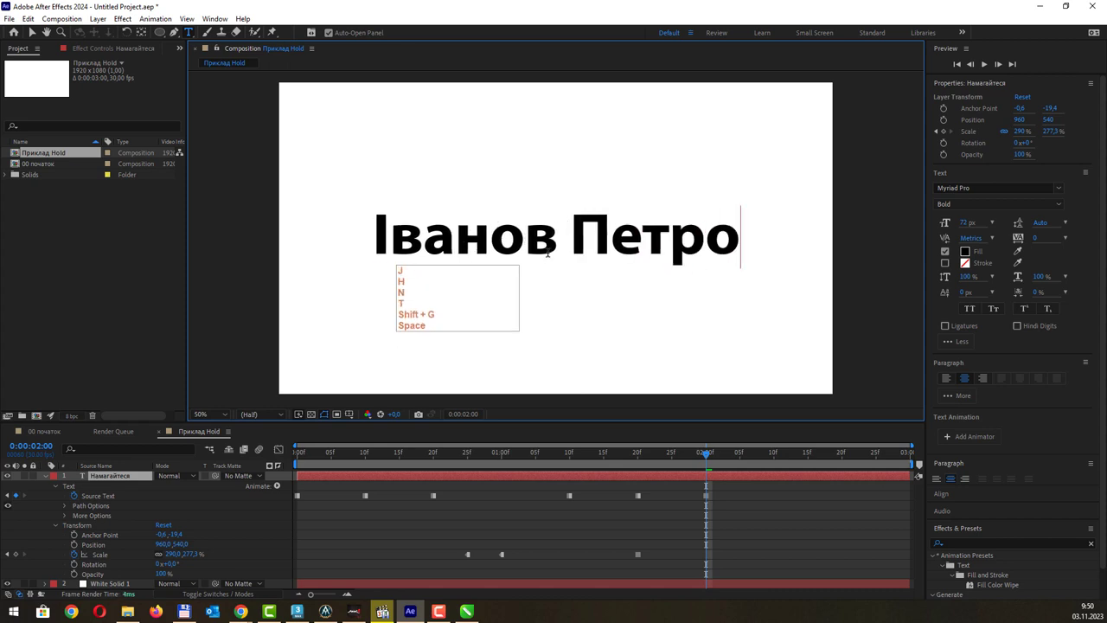
pyautogui.moveTo(578, 519)
pyautogui.mouseDown()
pyautogui.moveTo(704, 473)
pyautogui.moveTo(583, 452)
pyautogui.moveTo(738, 467)
pyautogui.mouseUp()
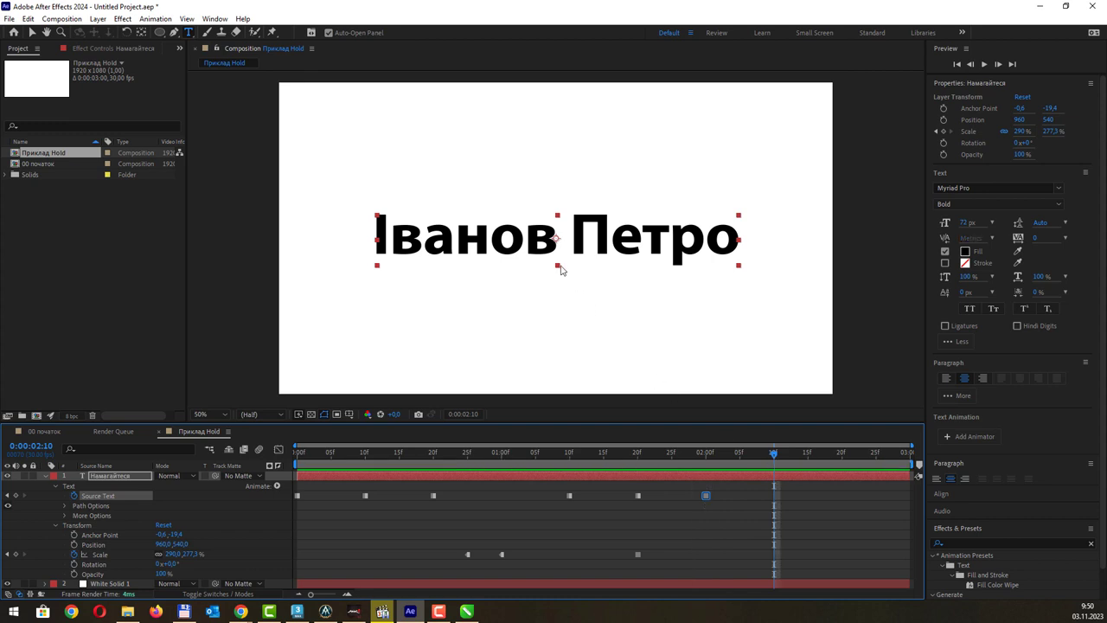
# Step: At 2:10, change the text to 'гр. 122-21-2' and scrub through the changes
pyautogui.doubleClick(551, 241)
pyautogui.hotkey('ctrl', 'a')
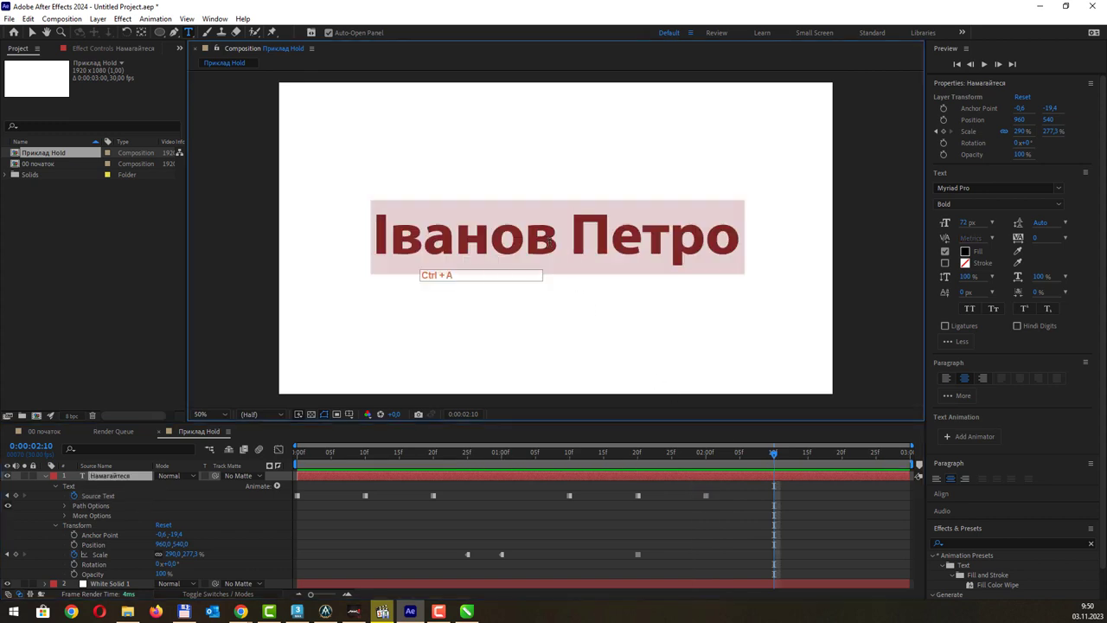
pyautogui.write('гру')
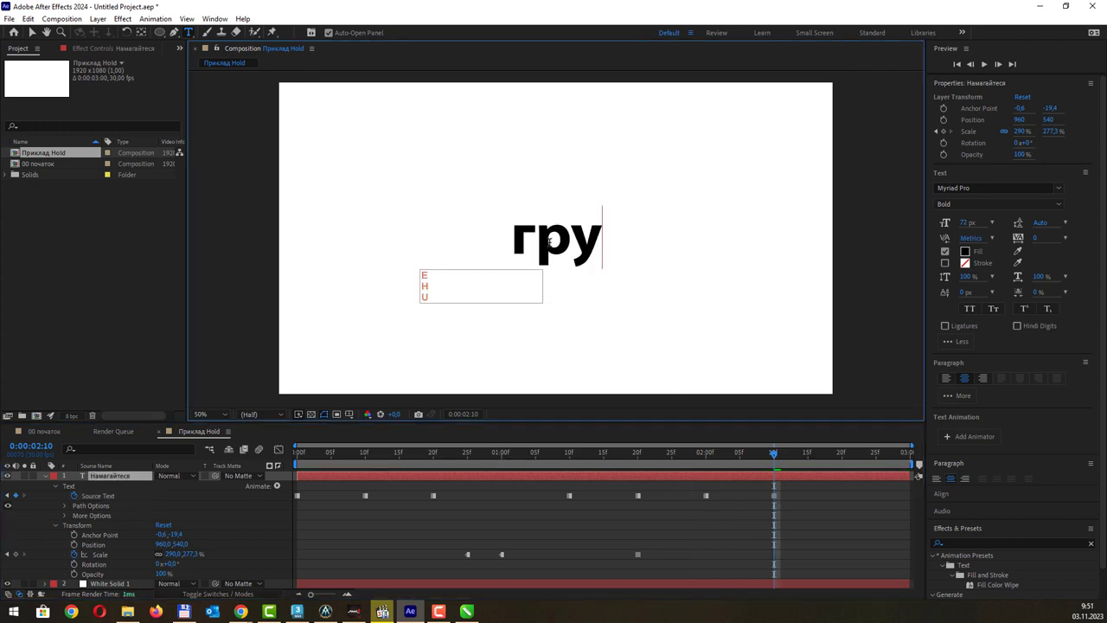
pyautogui.press('BackSpace')
pyautogui.write('. 1')
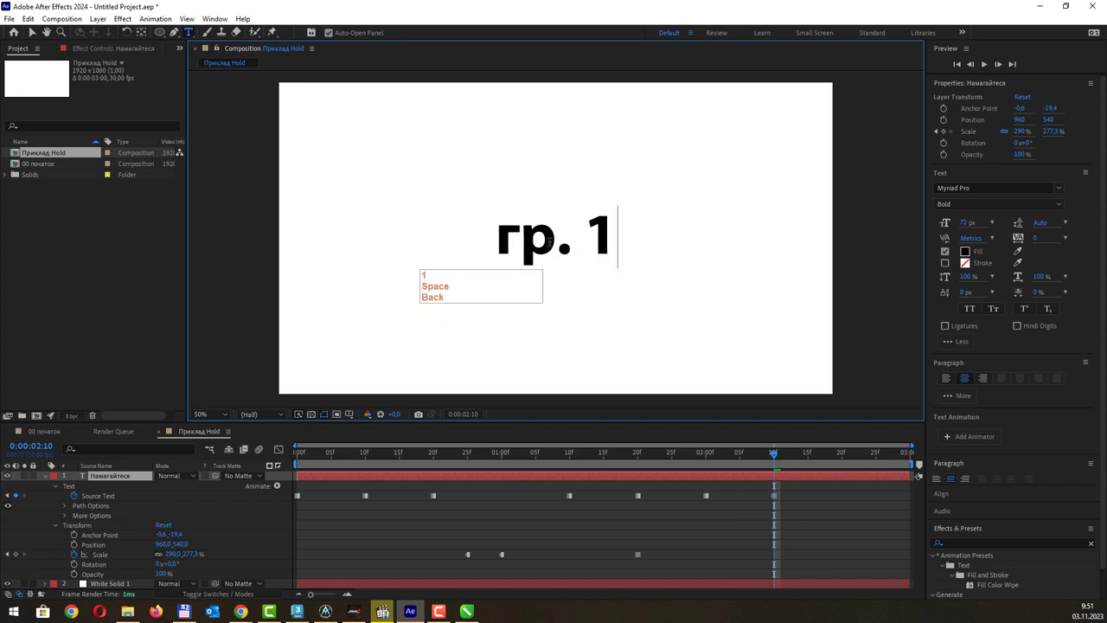
pyautogui.write('22-2')
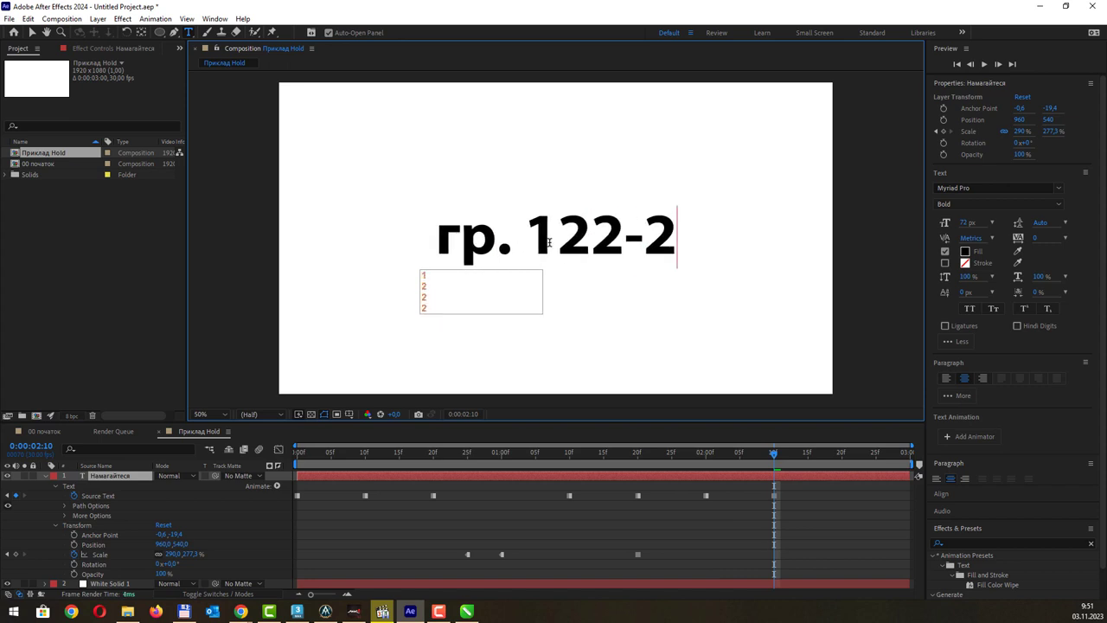
pyautogui.write('1-2')
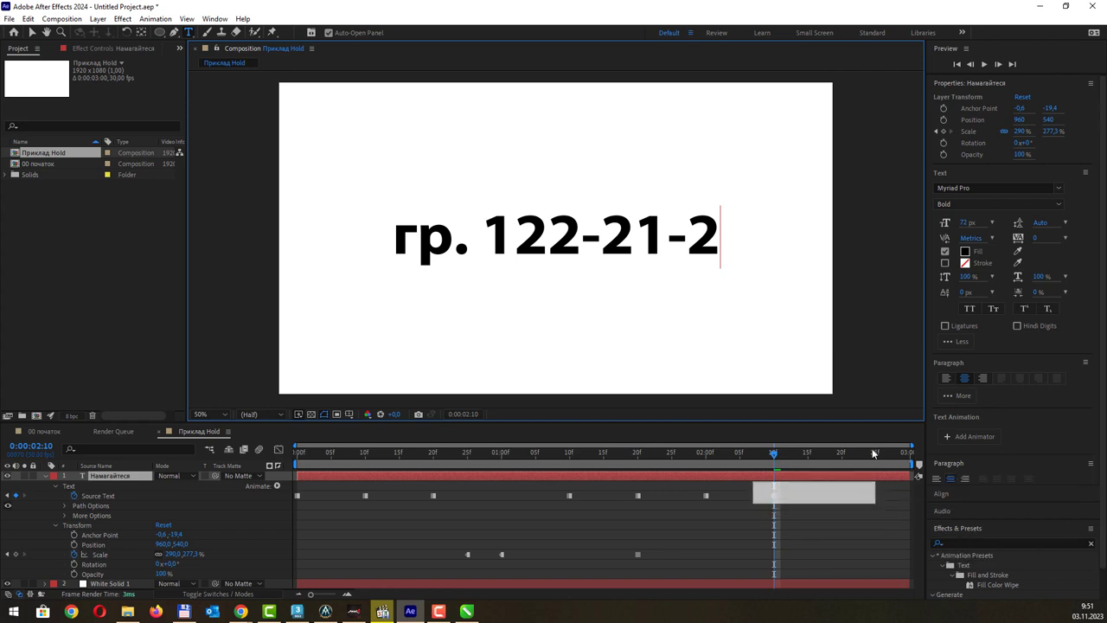
pyautogui.click(811, 453)
pyautogui.moveTo(809, 453)
pyautogui.mouseDown()
pyautogui.moveTo(372, 452)
pyautogui.moveTo(706, 452)
pyautogui.mouseUp()
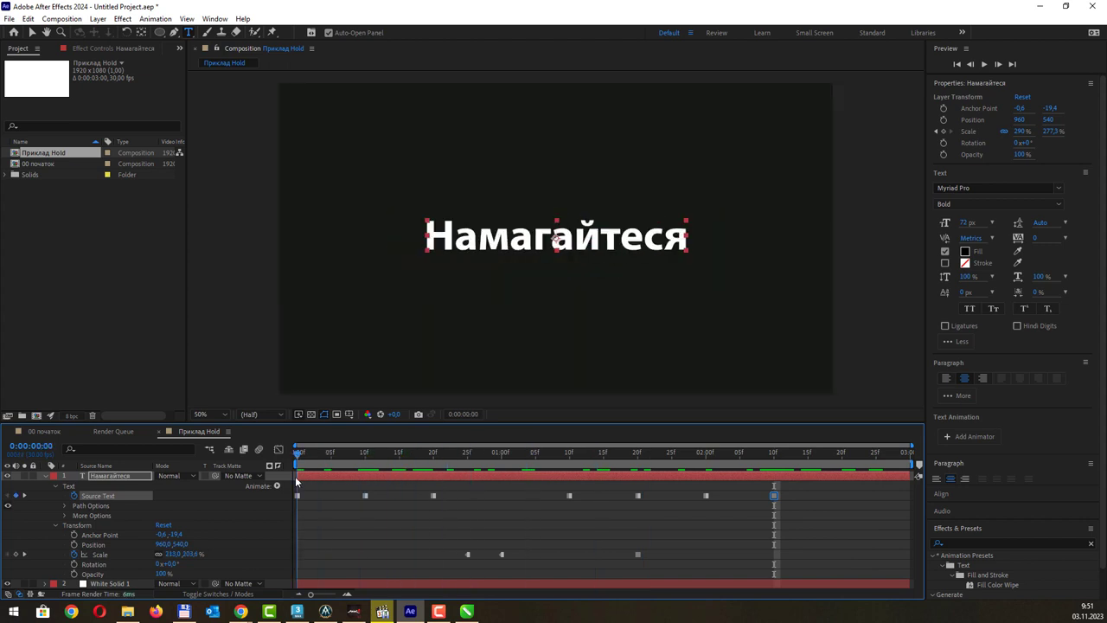
pyautogui.press('space')
pyautogui.press('space')
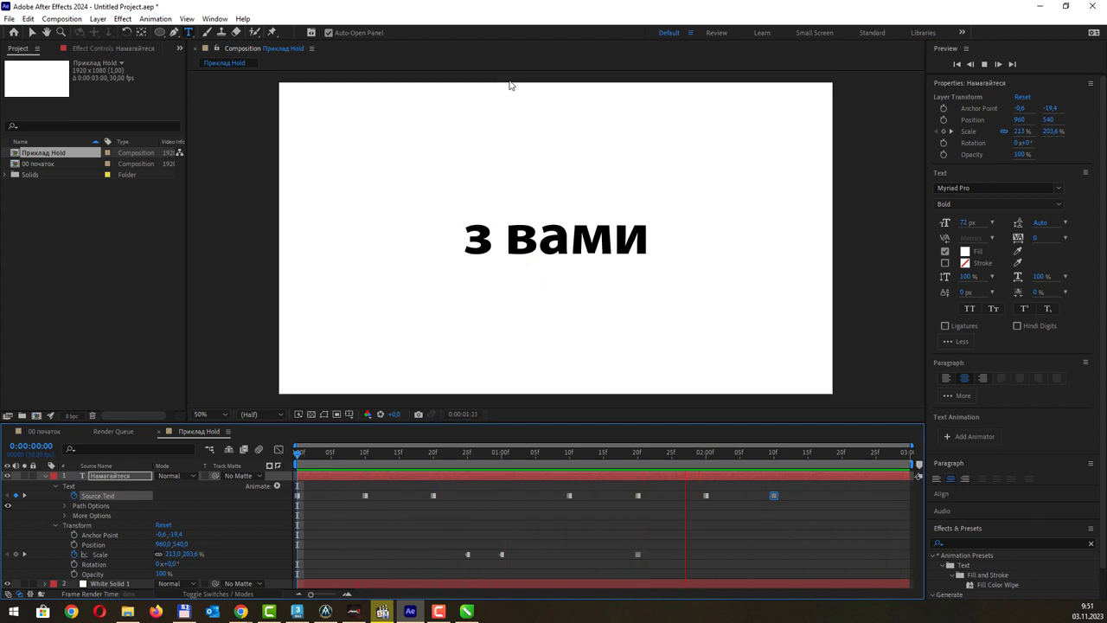
pyautogui.press('space')
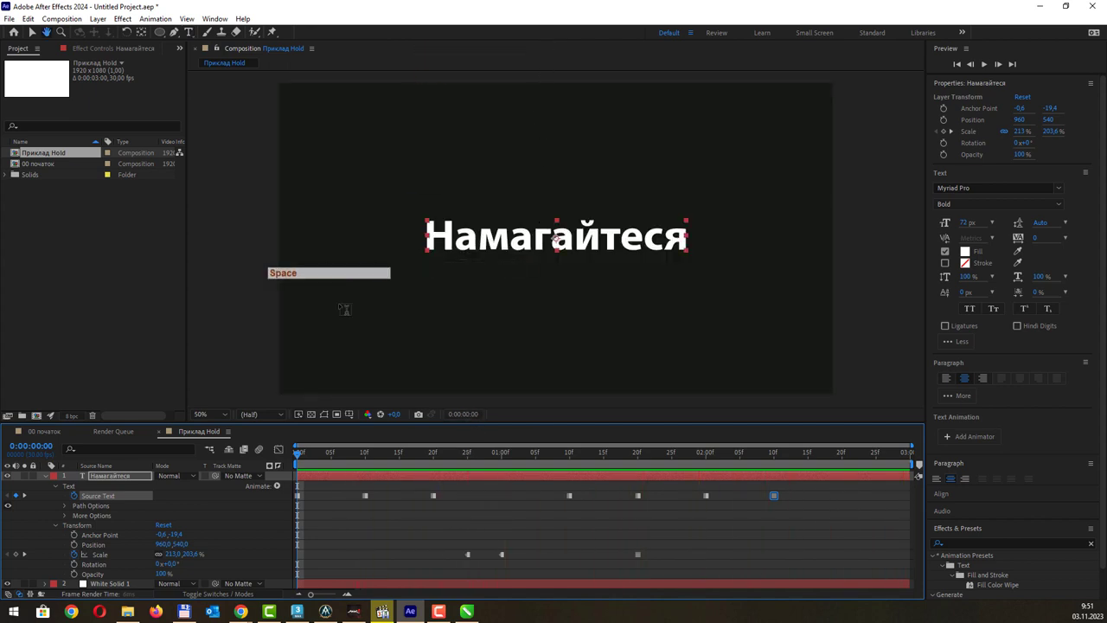